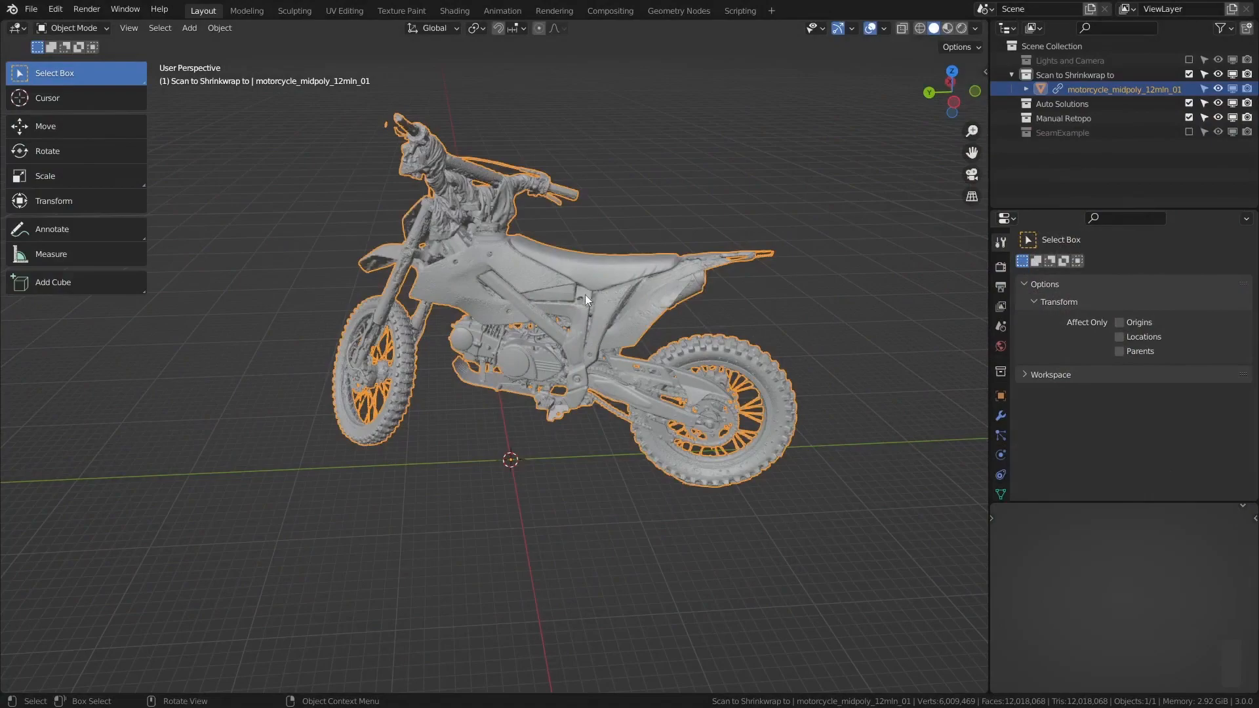
- Duplicate the motorcycle scan in place and move the copy into the Auto Solutions collection
middle_drag(583, 293, 584, 281)
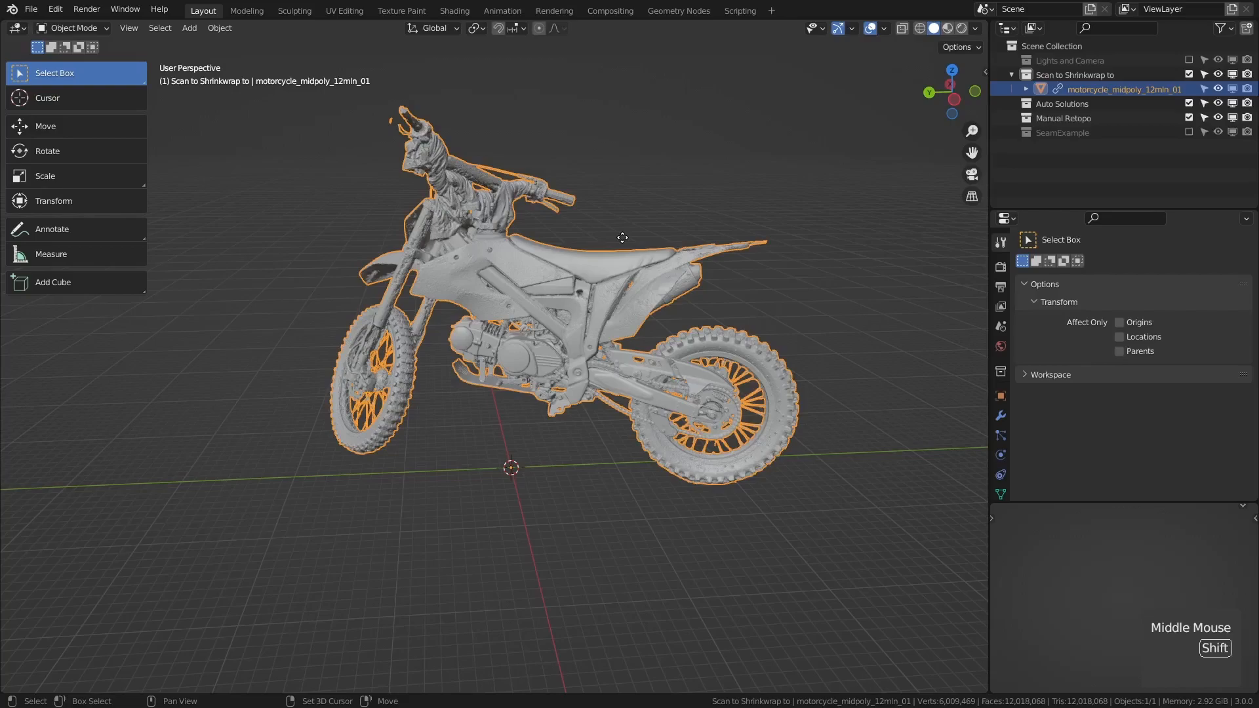
key(shift+d)
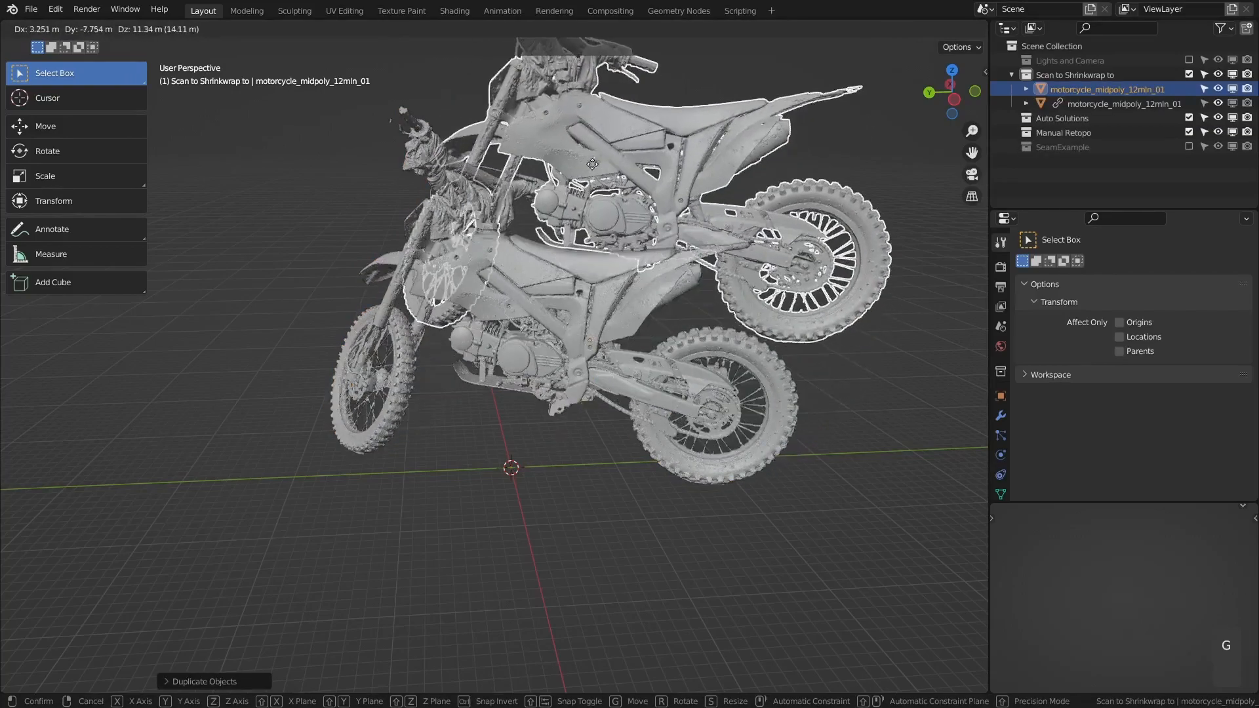
right_click(825, 218)
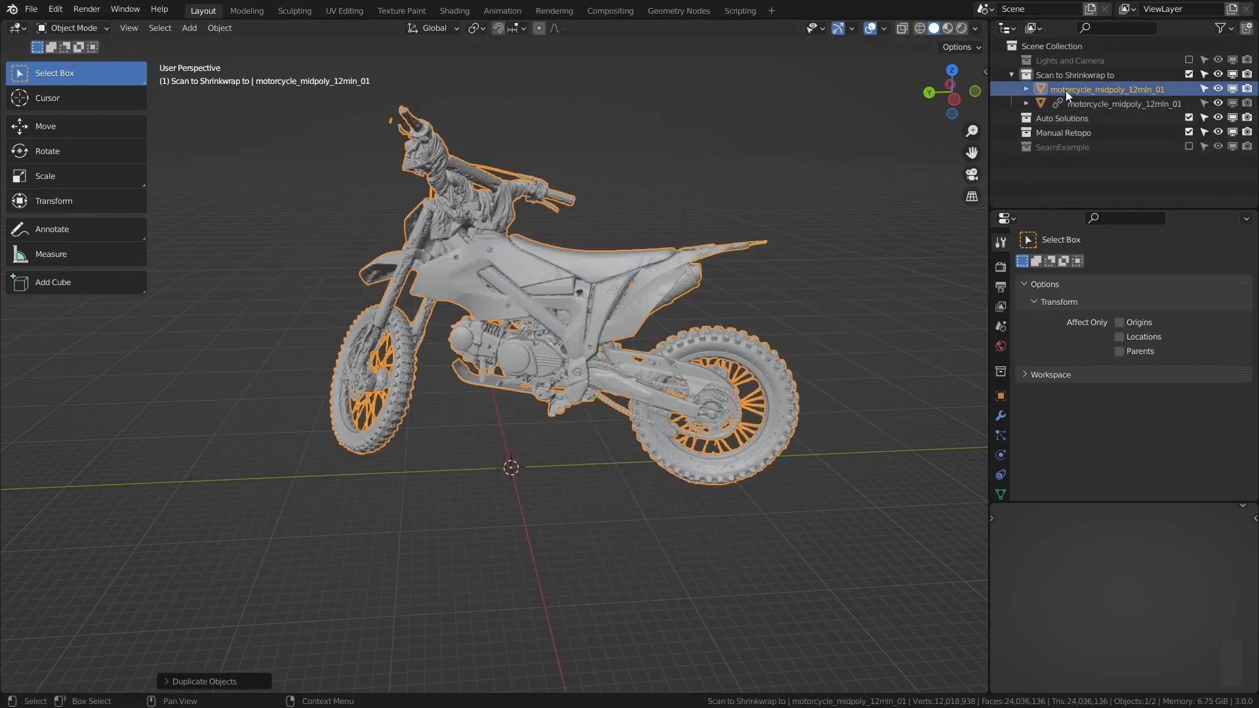
key(m)
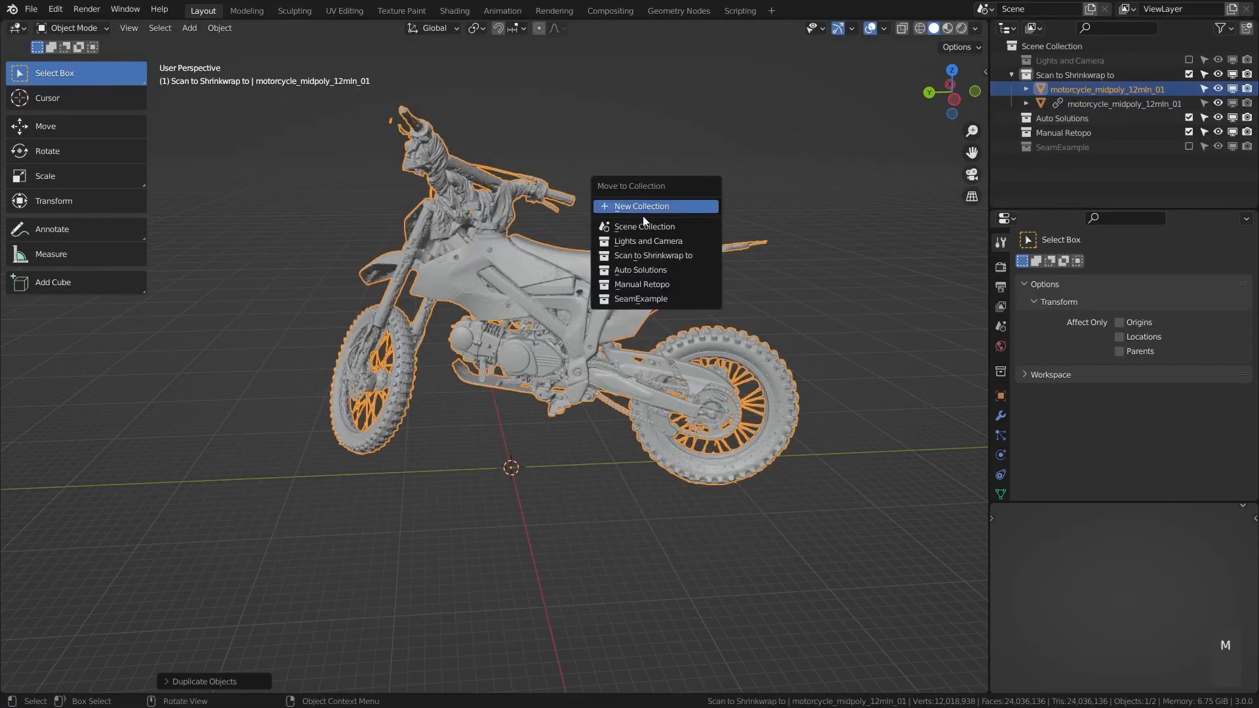
click(683, 270)
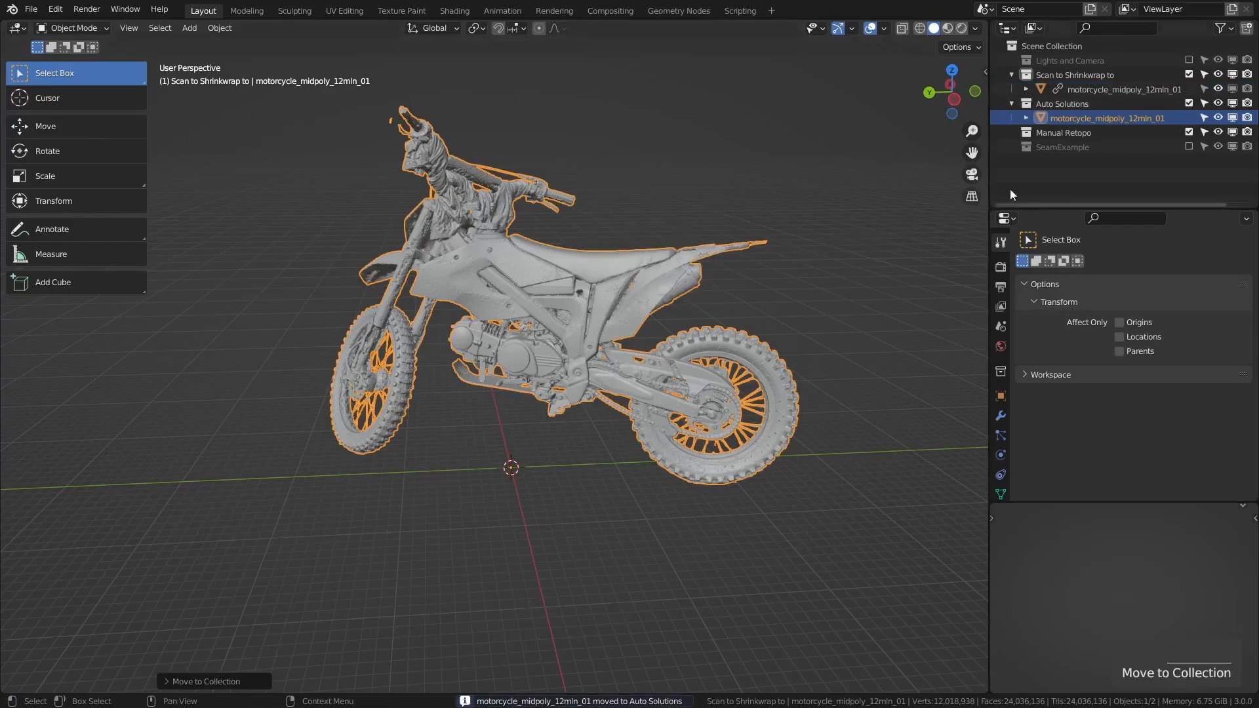
- Exclude the Scan to Shrinkwrap to collection from the view layer and put the duplicated motorcycle in Sculpt Mode
click(1189, 74)
scroll(787, 223, up, 8)
key(ctrl+Tab)
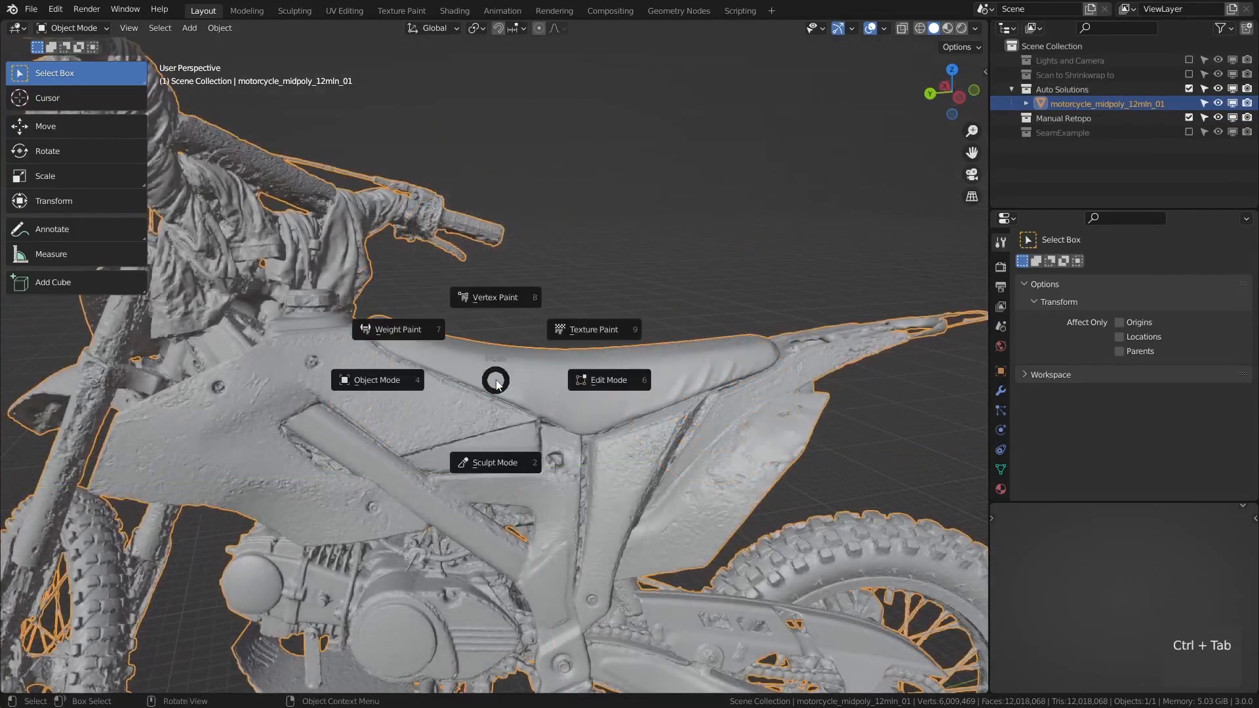
click(499, 423)
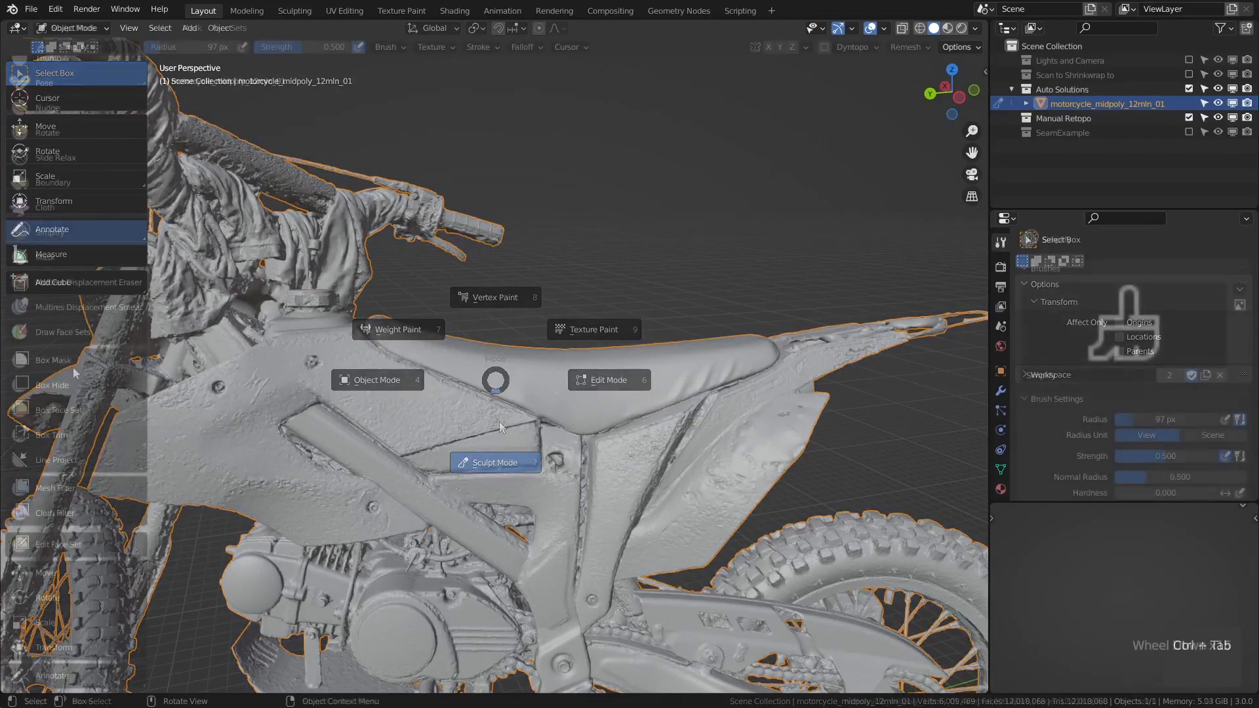
- Mask the motorcycle's seat area with a Lasso Mask drawn around it from the side
scroll(69, 361, down, 15)
mouse_move(69, 361)
mouse_down()
mouse_move(57, 423)
mouse_move(70, 426)
mouse_up()
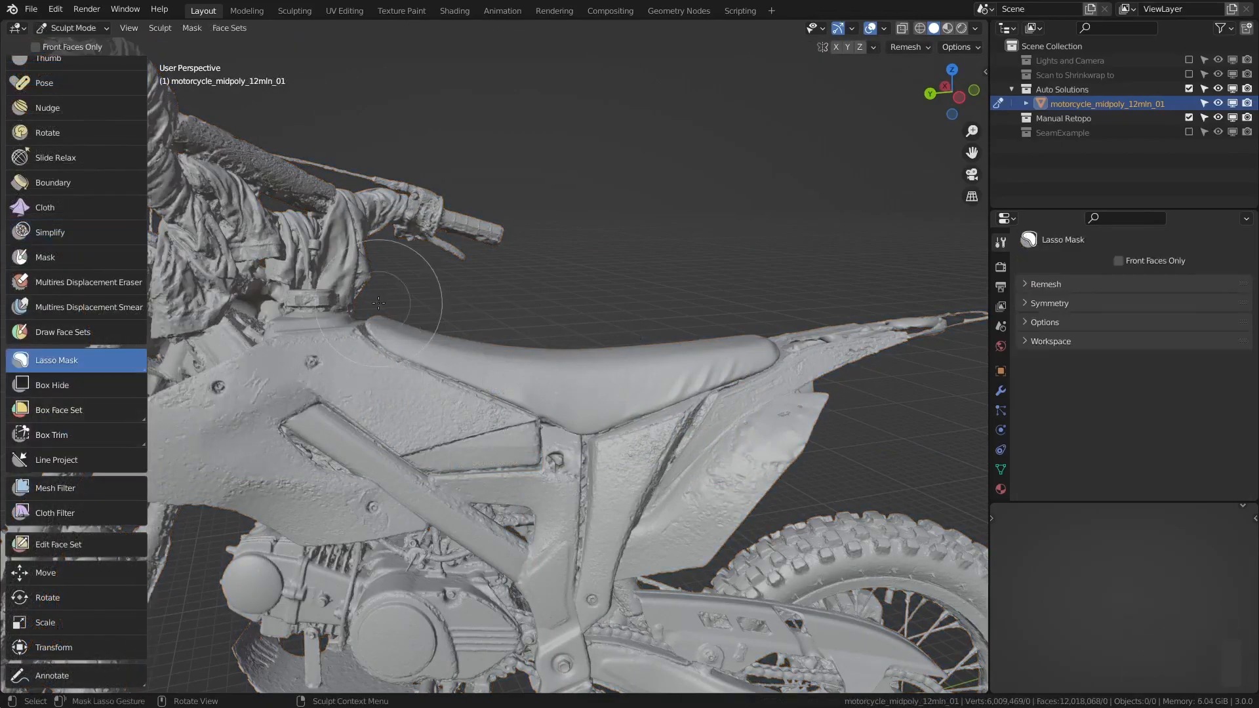
mouse_move(377, 301)
mouse_down()
mouse_move(525, 473)
mouse_move(787, 341)
mouse_move(689, 288)
mouse_up()
- Lasso away the excess mask on the tail, side panels and frame around the seat, working from both sides
mouse_move(689, 289)
middle_down()
mouse_move(701, 449)
mouse_move(918, 341)
middle_up()
scroll(918, 341, up, 2)
mouse_move(918, 341)
middle_down()
mouse_move(165, 312)
mouse_move(197, 282)
middle_up()
ctrl+drag(683, 263, 695, 368)
ctrl+drag(679, 338, 623, 462)
shift+middle_drag(624, 462, 964, 454)
mouse_move(418, 294)
ctrl+mouse_down()
mouse_move(377, 302)
mouse_move(382, 220)
ctrl+mouse_up()
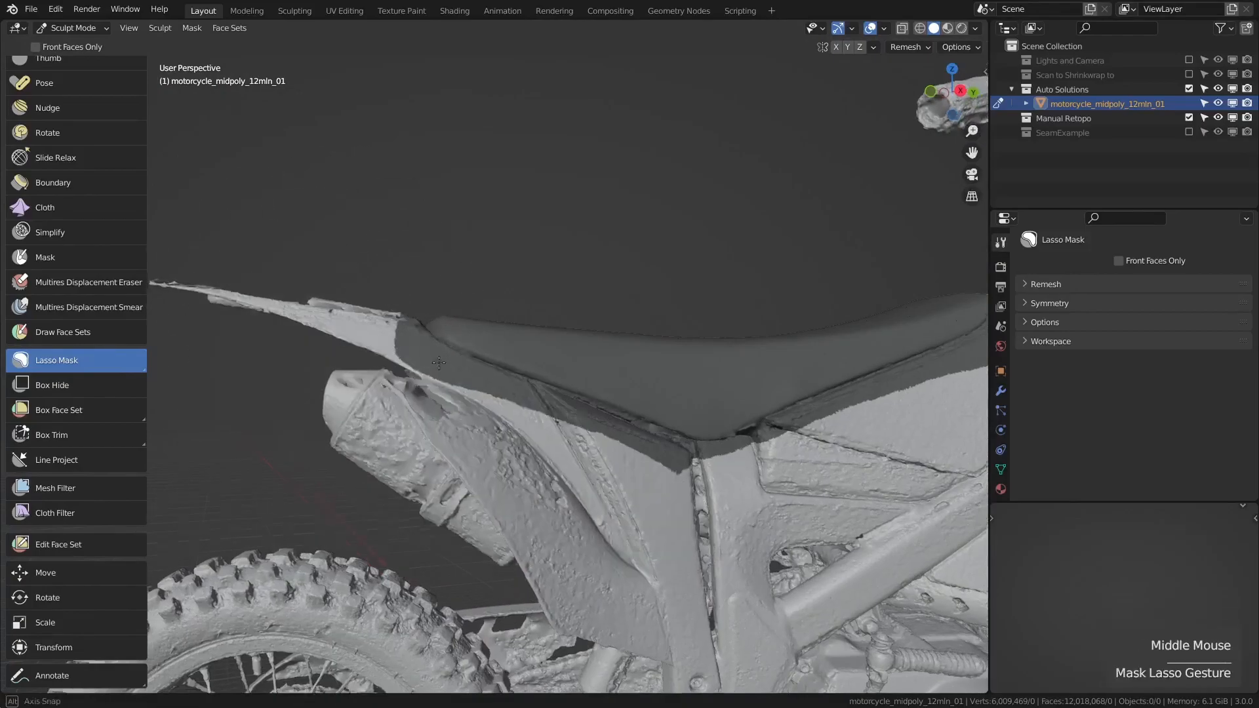
middle_drag(441, 352, 433, 377)
scroll(429, 374, up, 3)
shift+middle_drag(347, 320, 469, 345)
scroll(465, 327, up, 2)
mouse_move(368, 204)
ctrl+mouse_down()
mouse_move(329, 489)
mouse_move(299, 426)
ctrl+mouse_up()
middle_drag(298, 393, 557, 420)
mouse_move(558, 420)
shift+middle_down()
mouse_move(357, 267)
mouse_move(357, 308)
shift+middle_up()
mouse_move(324, 179)
ctrl+mouse_down()
mouse_move(461, 307)
mouse_move(754, 479)
mouse_move(256, 354)
ctrl+mouse_up()
shift+middle_drag(708, 442, 479, 278)
mouse_move(494, 291)
ctrl+mouse_down()
mouse_move(685, 426)
mouse_move(467, 328)
ctrl+mouse_up()
scroll(638, 264, down, 2)
mouse_move(499, 322)
middle_down()
mouse_move(635, 266)
mouse_move(590, 328)
mouse_move(538, 249)
mouse_move(494, 313)
middle_up()
- Create a face set from the masked seat area
click(191, 27)
mouse_move(227, 29)
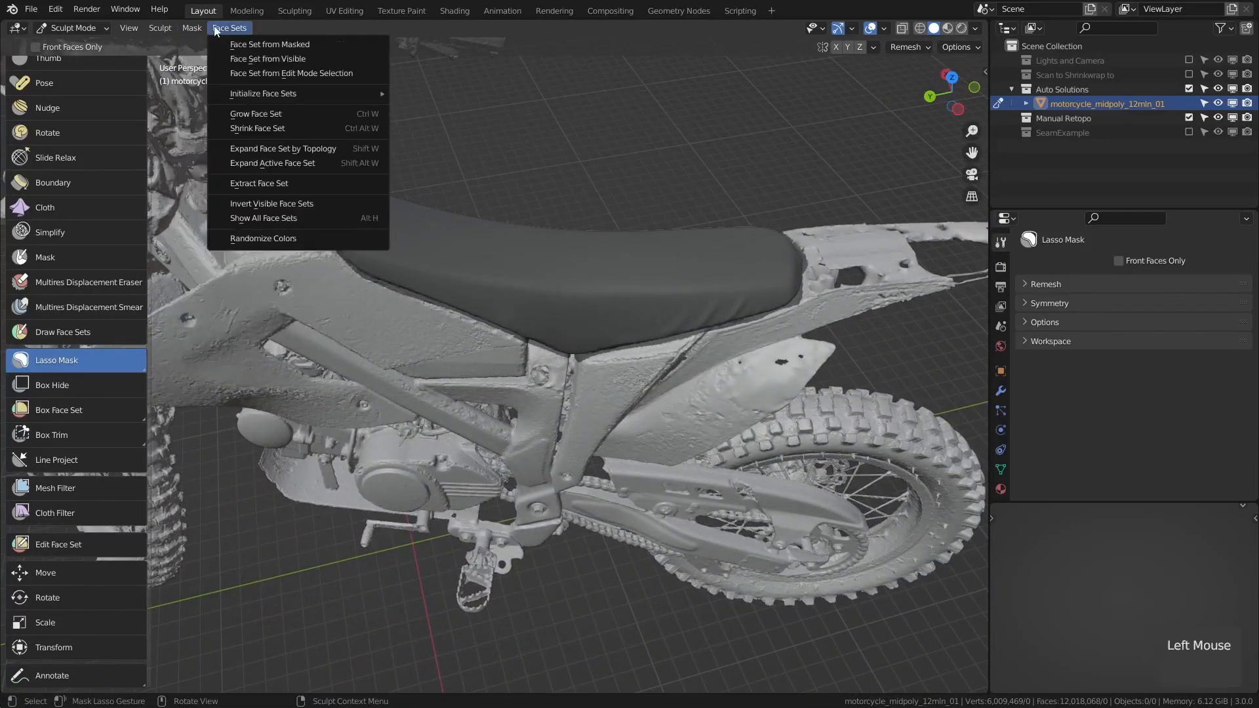
click(333, 46)
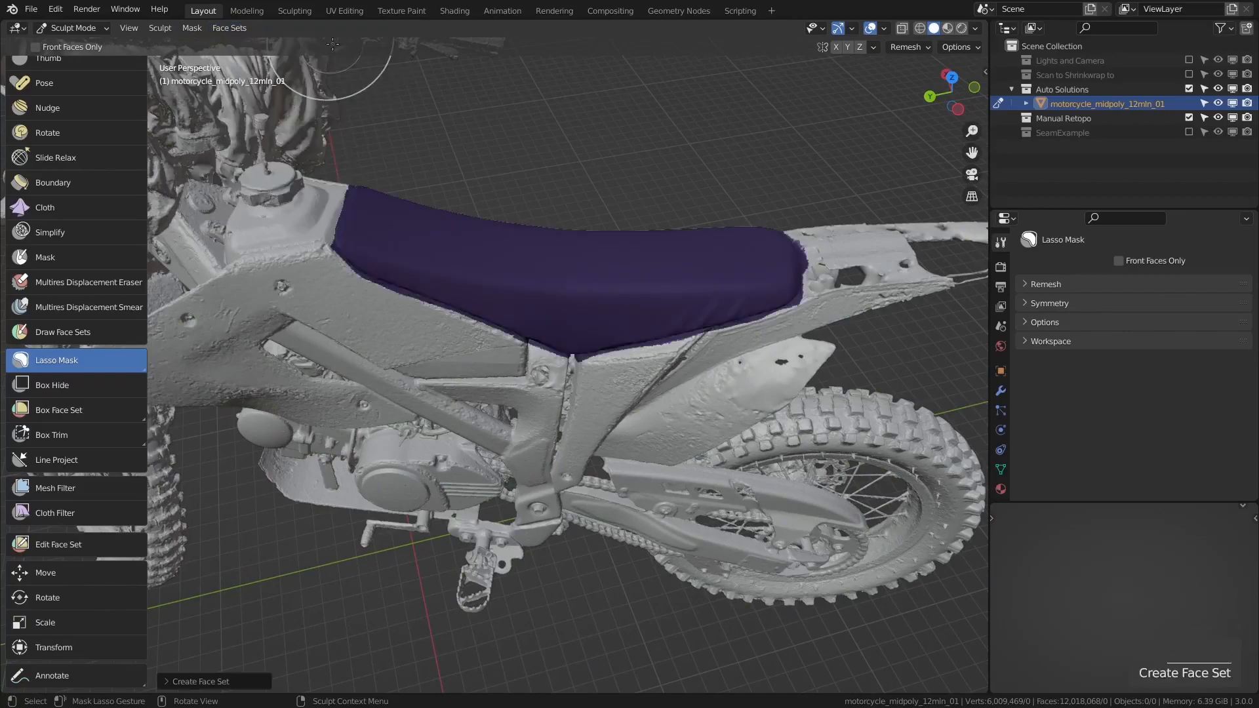
- Delete all motorcycle geometry outside the seat using Edit Face Set in Delete Geometry mode
middle_drag(87, 545, 86, 545)
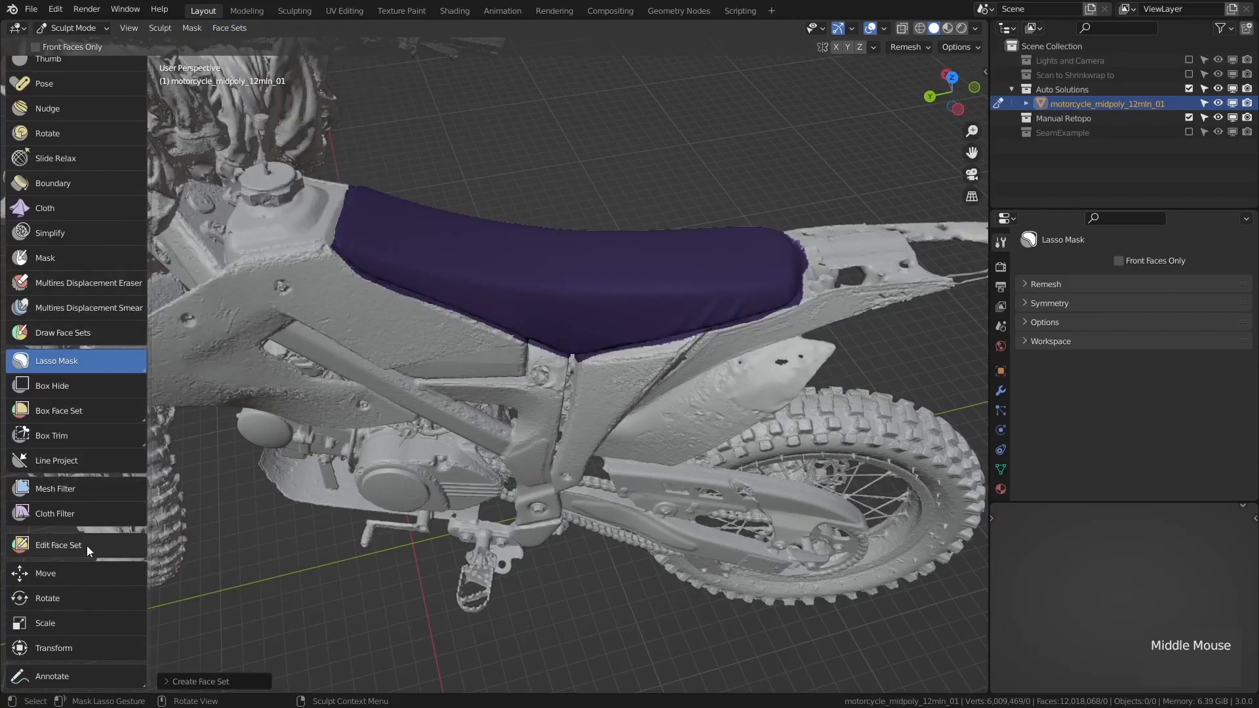
click(86, 546)
click(121, 47)
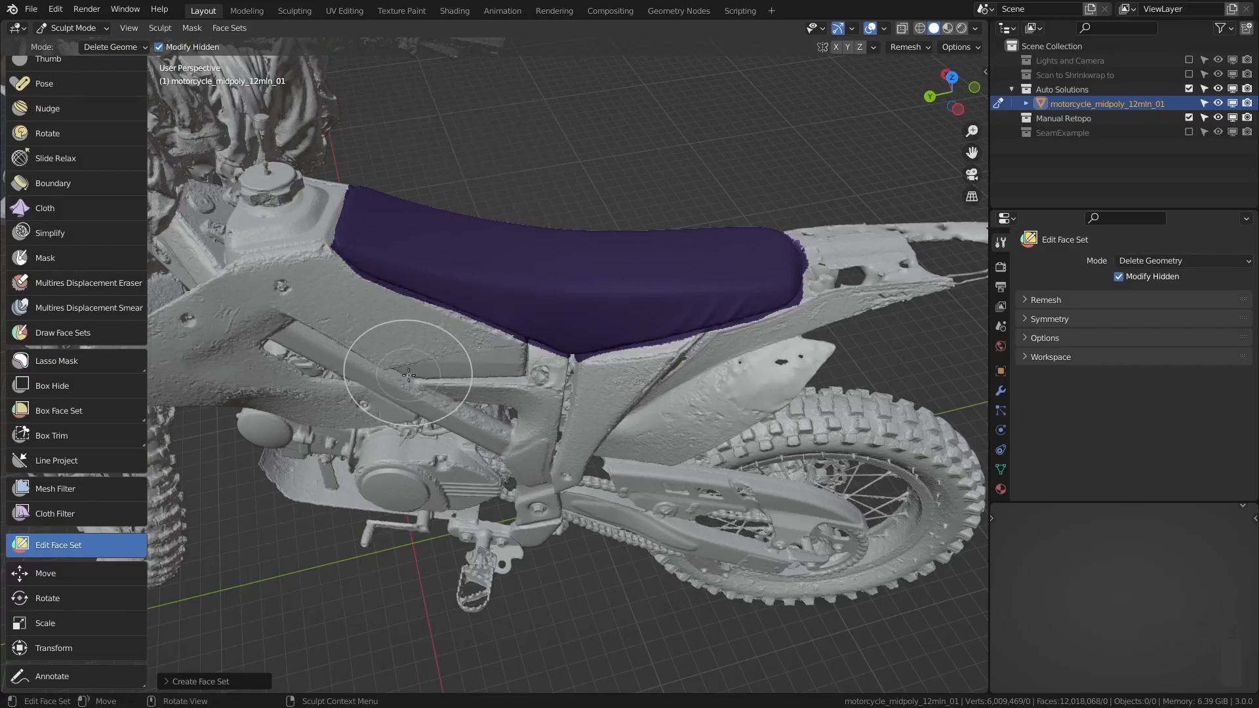
click(417, 440)
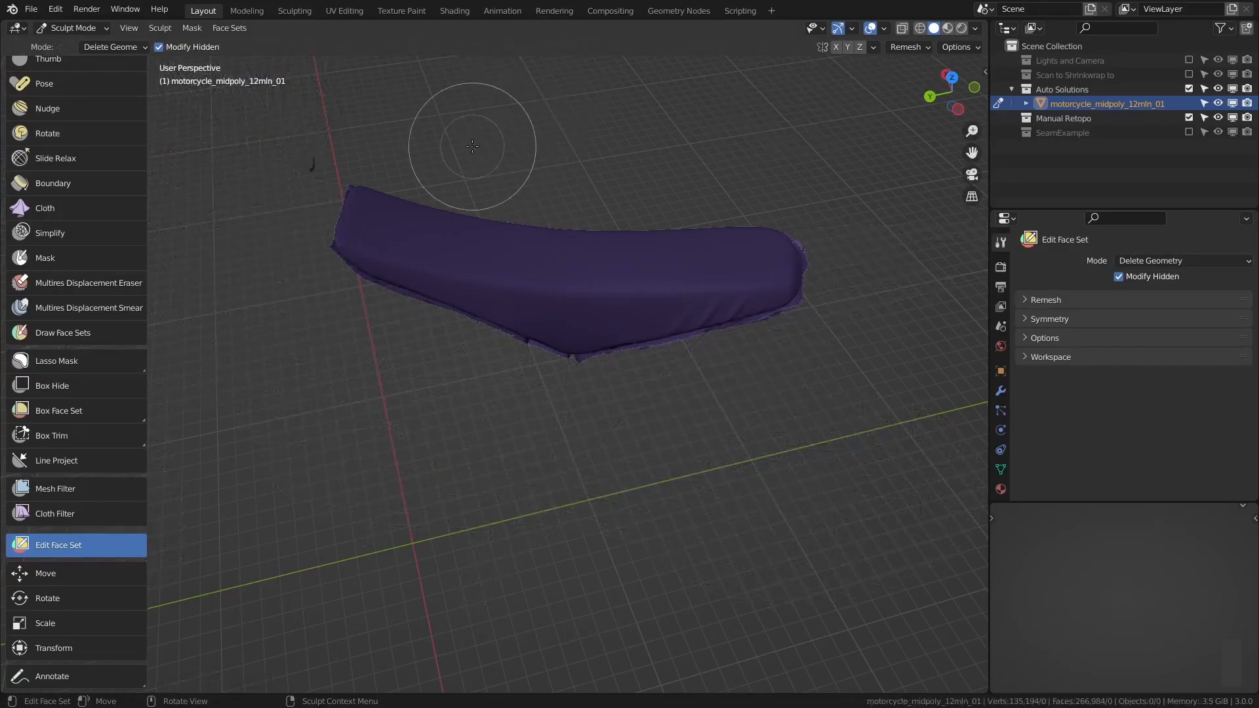
- Switch the Face Sets viewport overlay off and back on to preview the seat without its face set color
mouse_move(393, 261)
middle_down()
mouse_move(366, 262)
mouse_move(529, 366)
mouse_move(593, 336)
mouse_move(663, 326)
middle_up()
scroll(577, 338, up, 2)
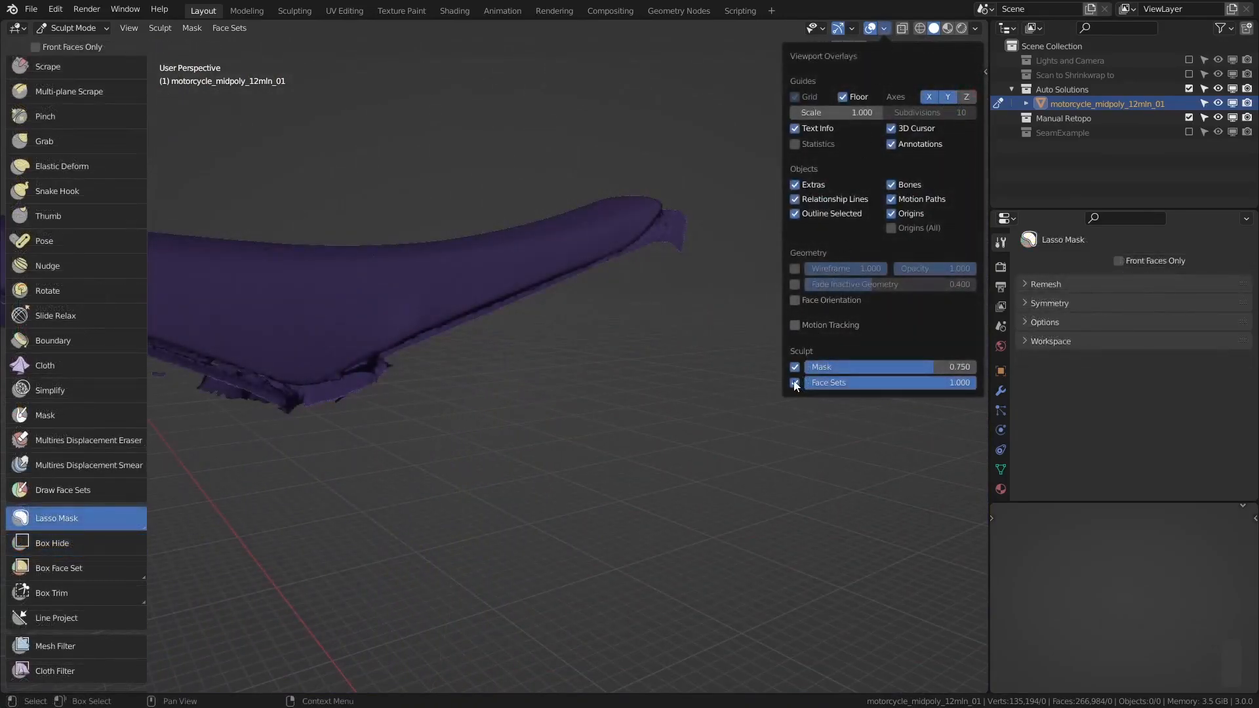
click(795, 383)
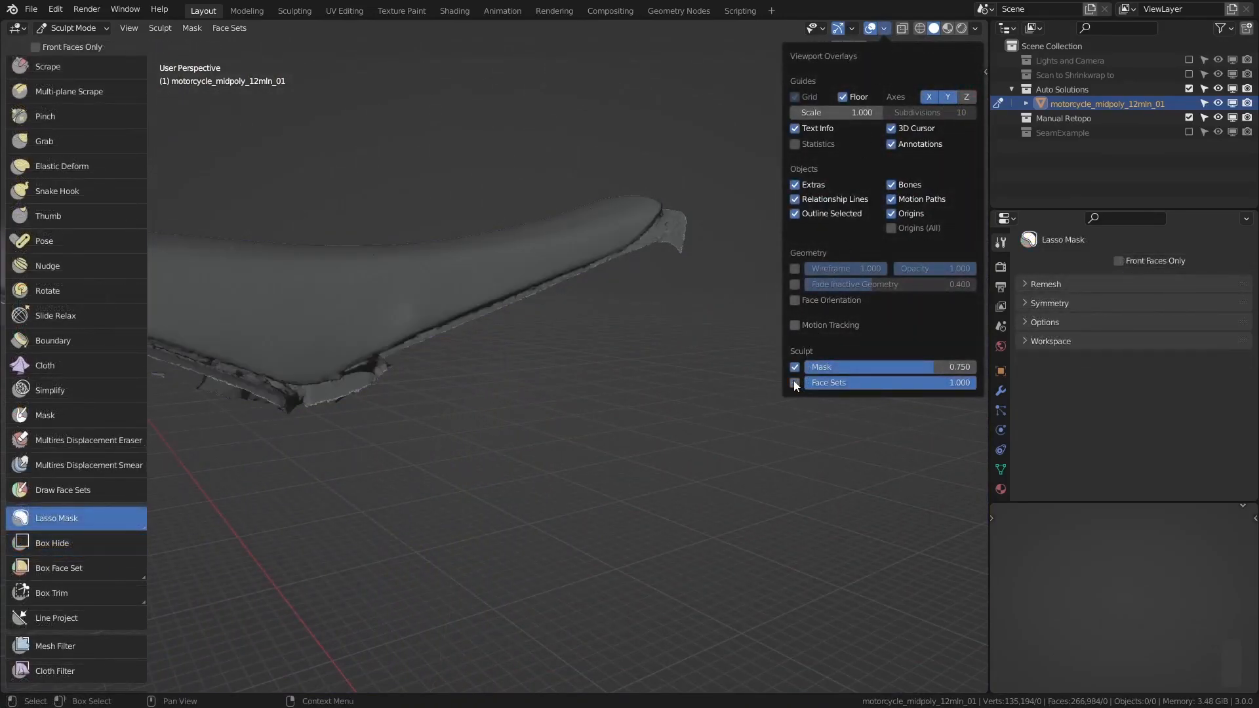
click(795, 383)
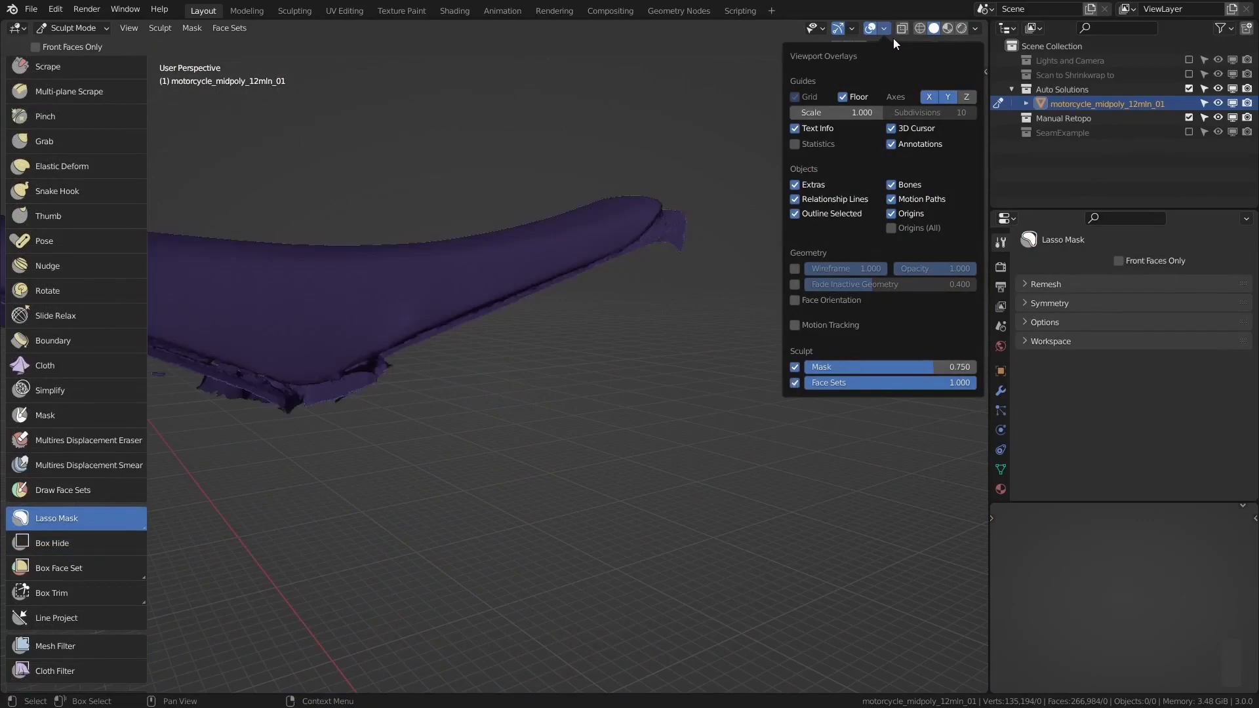
- Randomize the face set colors on the seat
scroll(75, 393, down, 10)
click(229, 27)
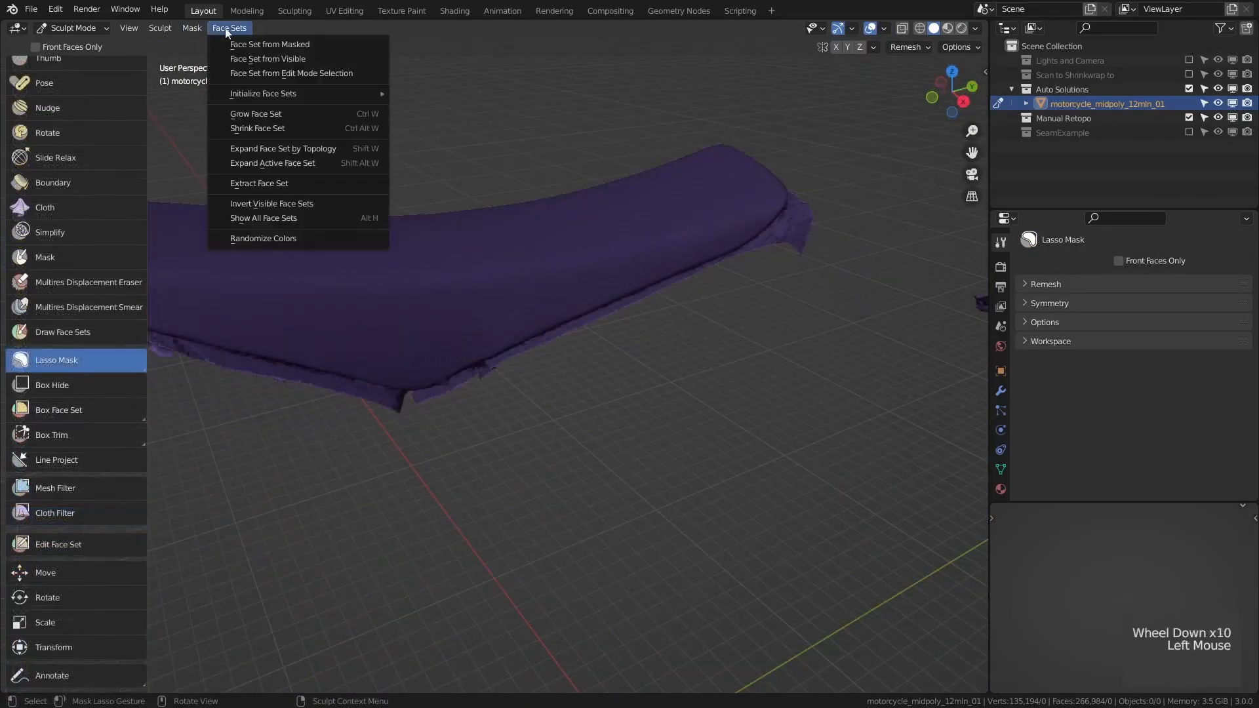
click(280, 240)
- Clear the mask from the whole seat mesh
mouse_move(464, 357)
shift+middle_down()
mouse_move(526, 256)
mouse_move(531, 283)
mouse_move(551, 274)
shift+middle_up()
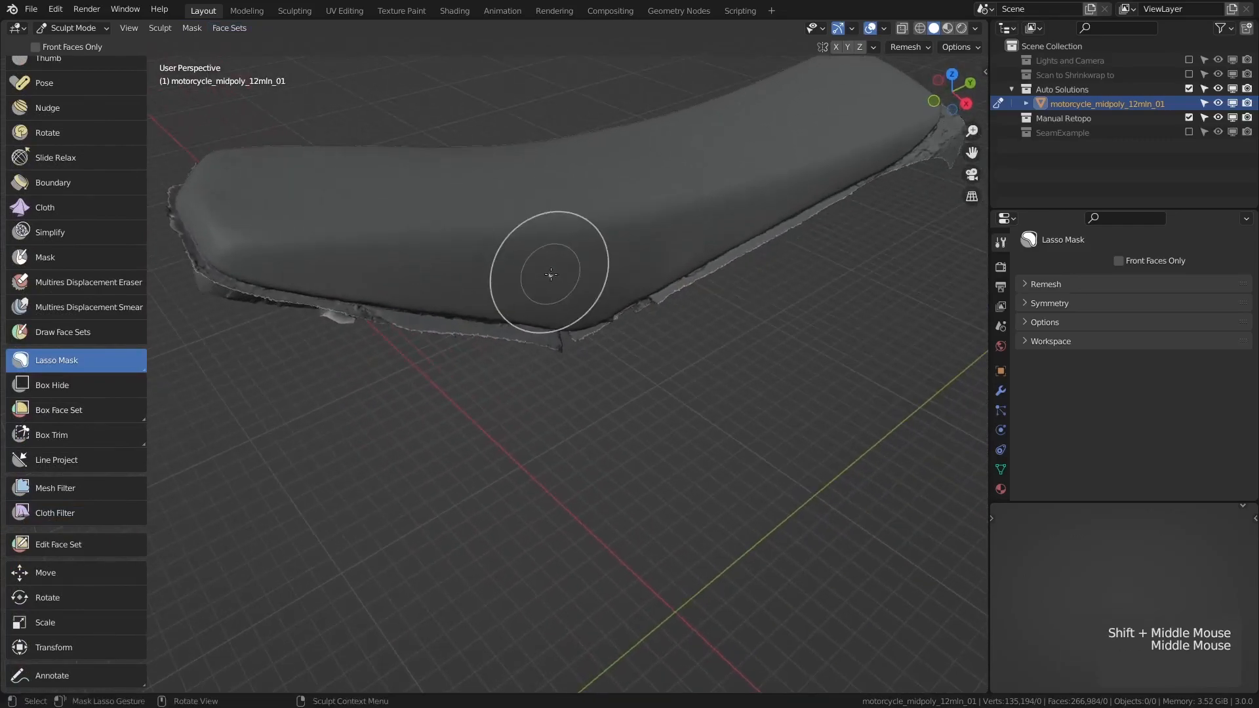
ctrl+middle_drag(581, 183, 624, 274)
middle_drag(529, 242, 541, 301)
ctrl+middle_drag(566, 354, 580, 282)
click(192, 27)
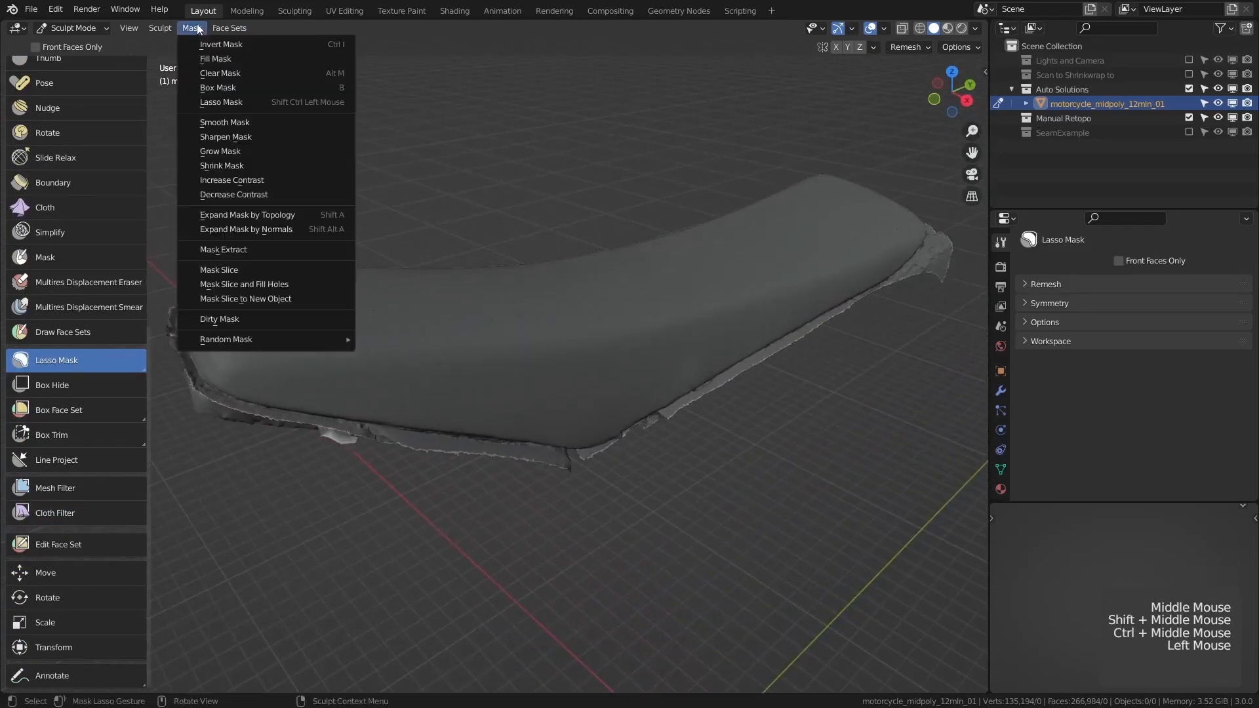
click(288, 75)
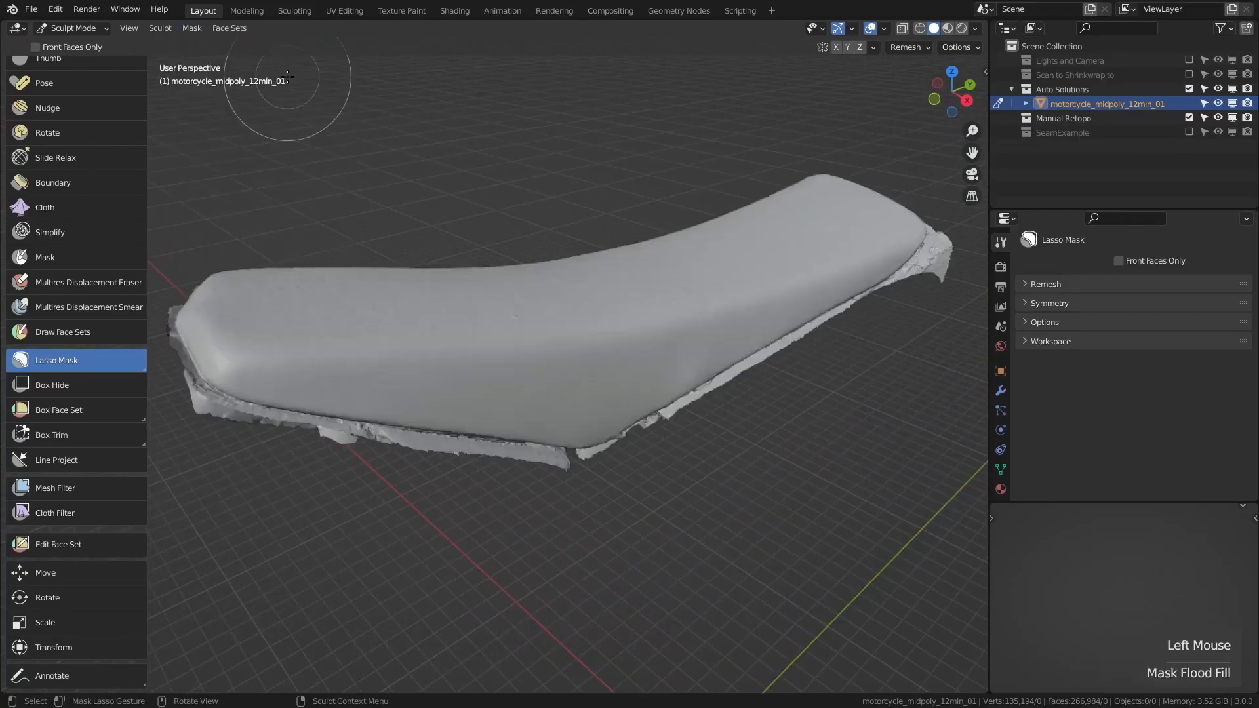
- Lasso-mask the small stray fragment floating apart from the seat
middle_drag(636, 361, 639, 327)
scroll(558, 279, down, 2)
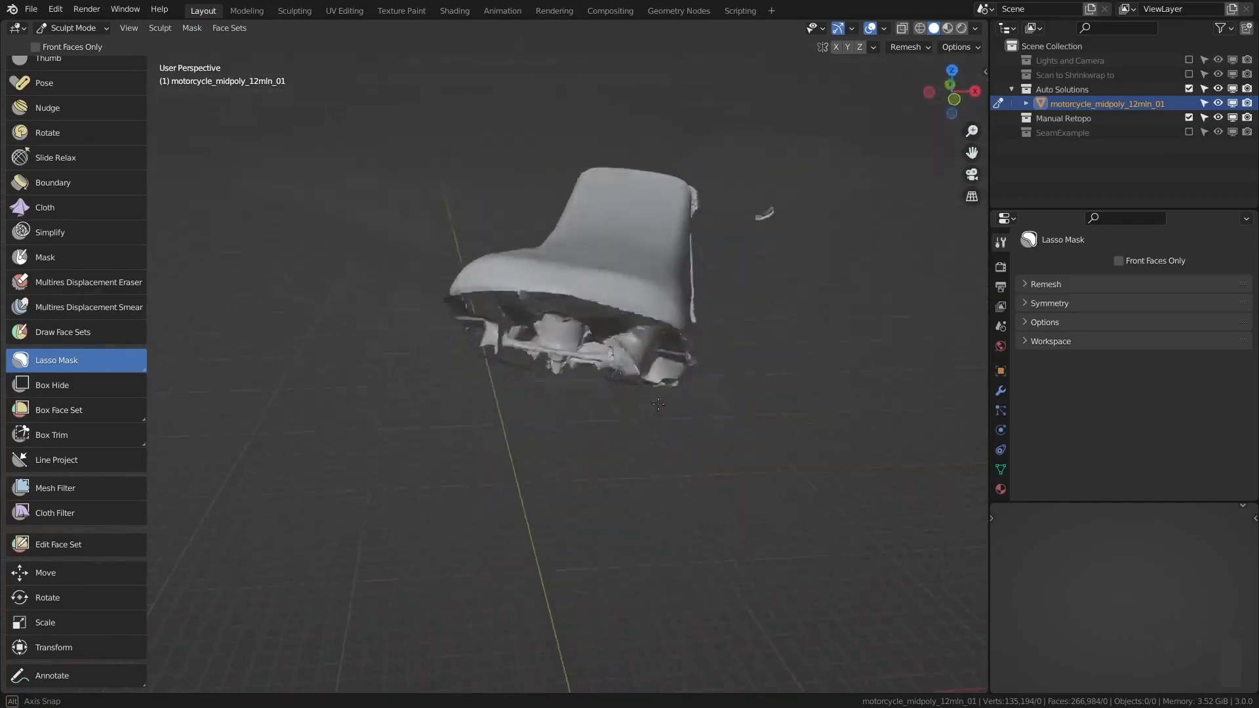
shift+middle_drag(706, 300, 689, 337)
drag(900, 239, 808, 353)
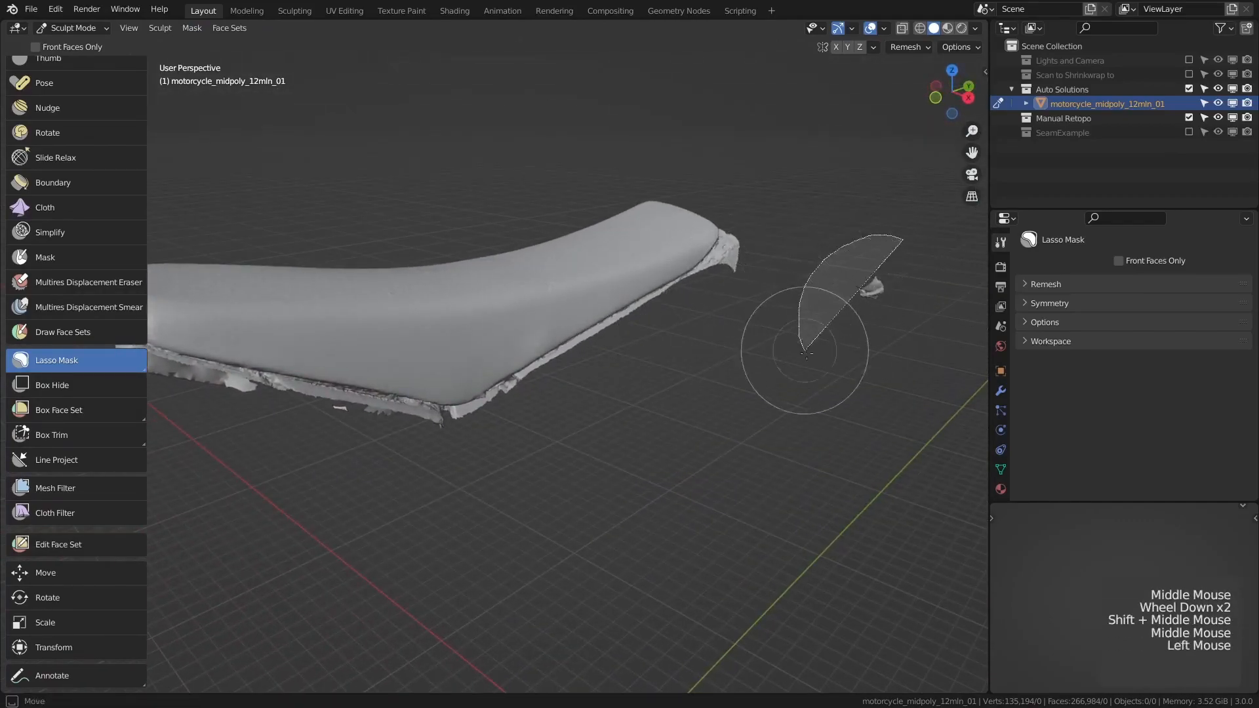
mouse_move(877, 286)
middle_down()
mouse_move(787, 336)
mouse_move(900, 315)
middle_up()
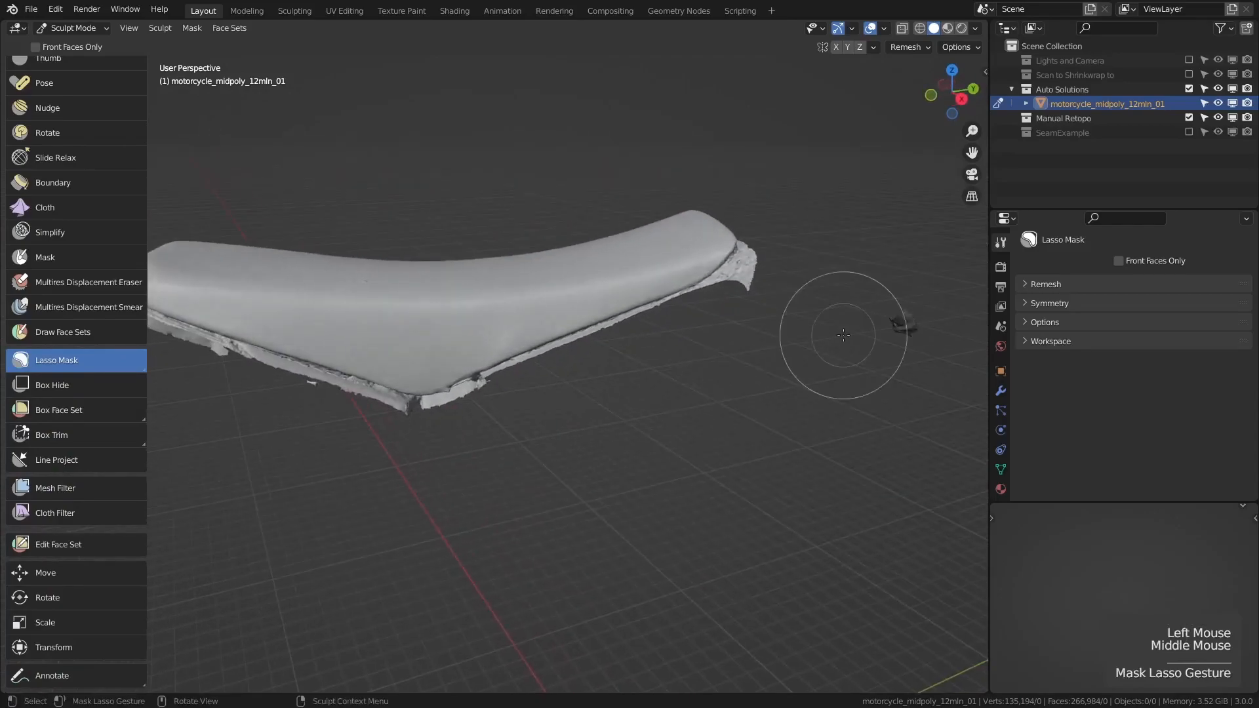
- Create a face set from the masked stray fragment and delete it with Edit Face Set in Delete Geometry mode
click(91, 545)
click(113, 47)
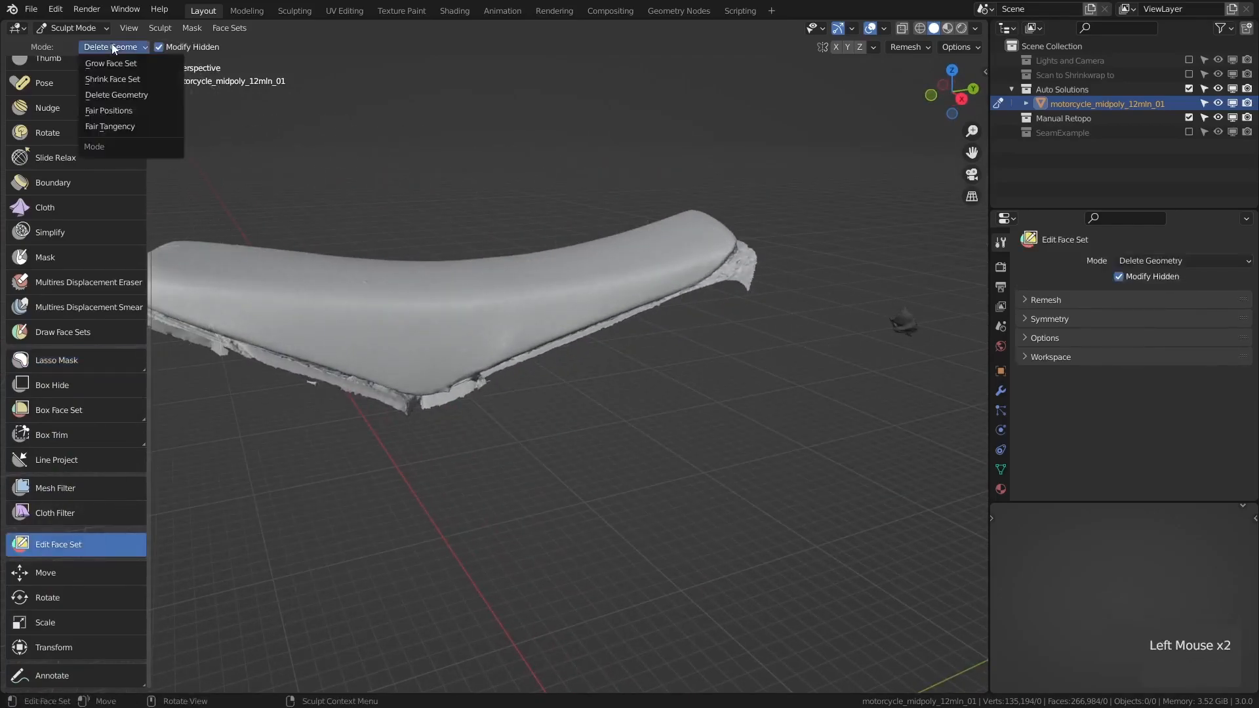
click(231, 28)
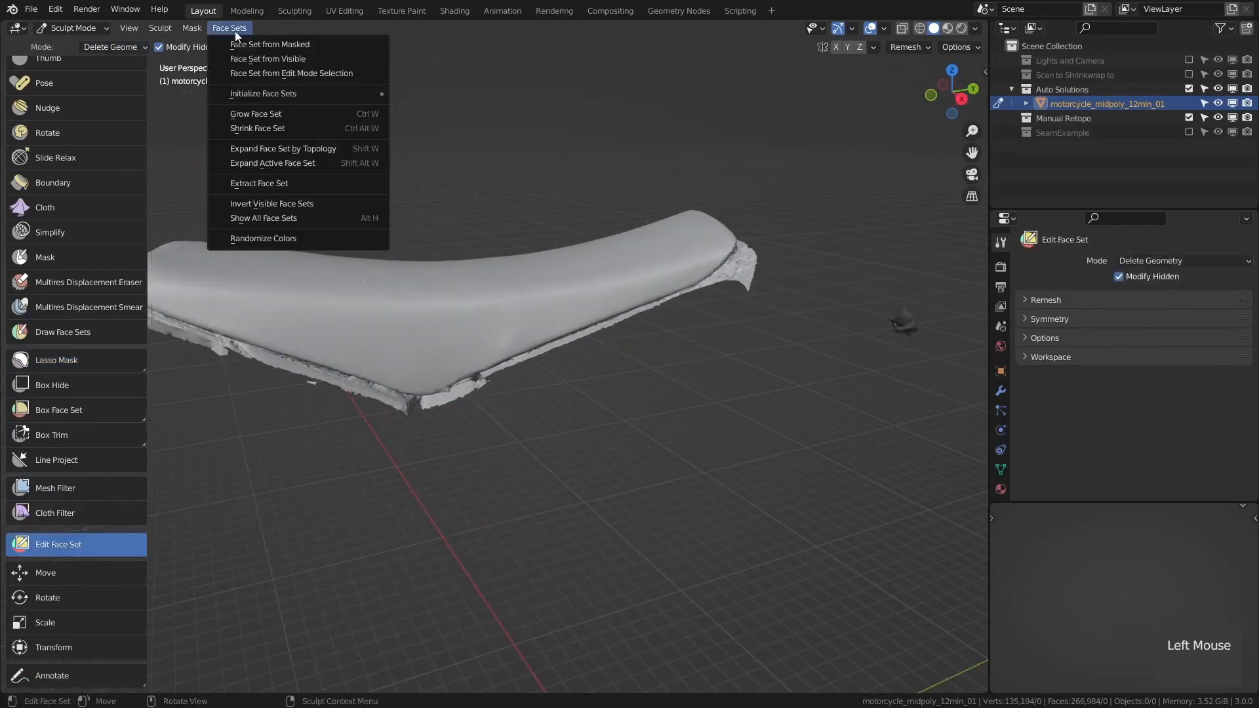
click(325, 46)
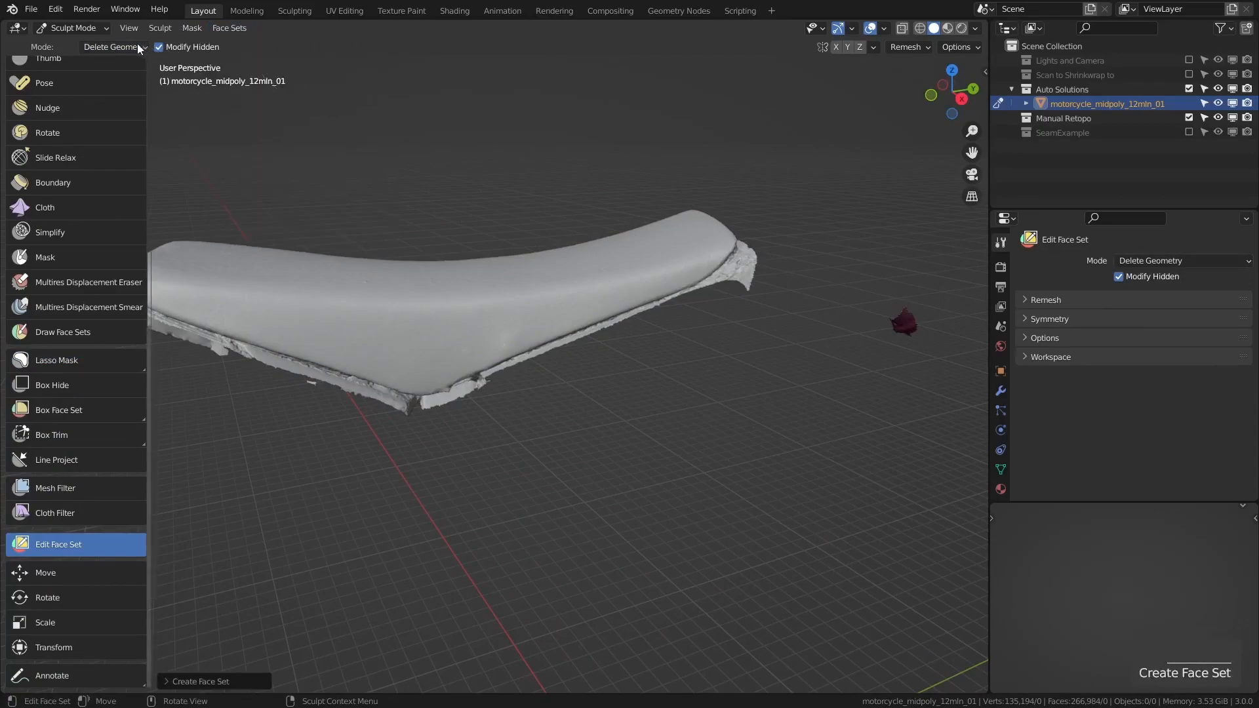
click(898, 331)
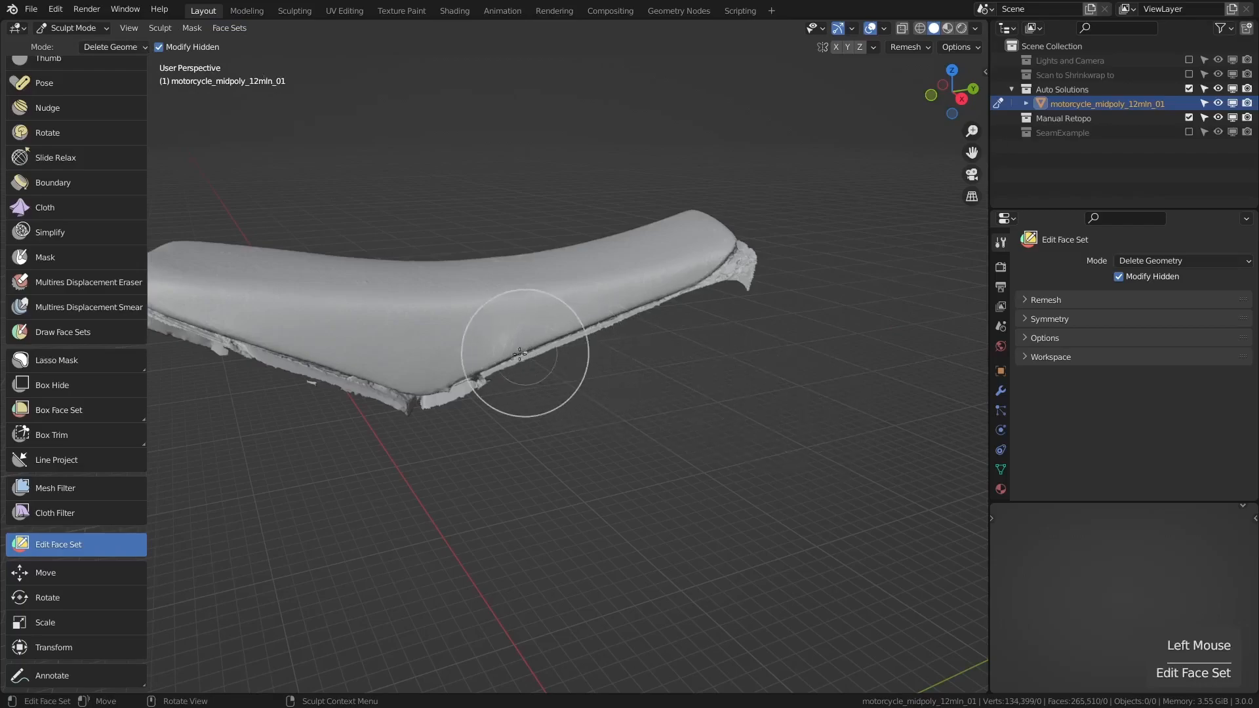
- Return the seat to Object Mode, enter Edit Mode on it and deselect all of its geometry
middle_drag(511, 356, 531, 366)
shift+middle_drag(531, 366, 594, 364)
key(ctrl+Tab)
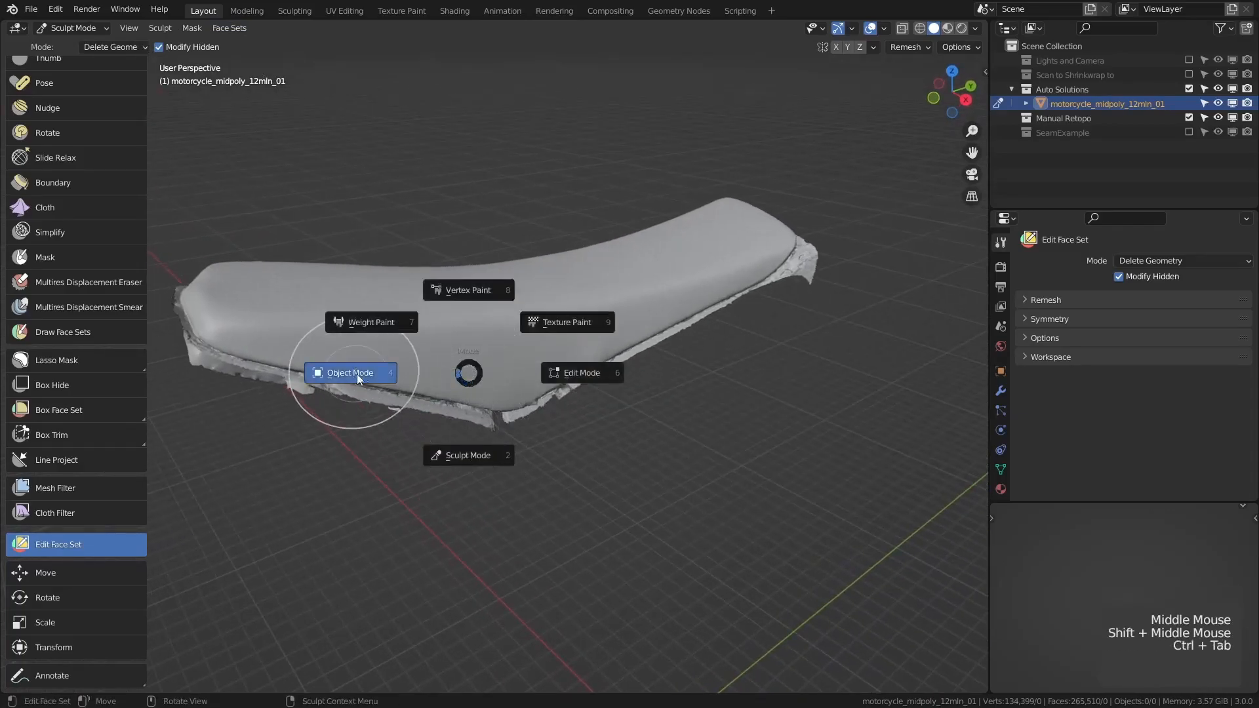
click(351, 369)
middle_drag(495, 349, 561, 364)
key(Tab)
key(alt+a)
- Box-select a rectangular patch of the mesh on the seat's side
scroll(486, 332, up, 4)
click(560, 364)
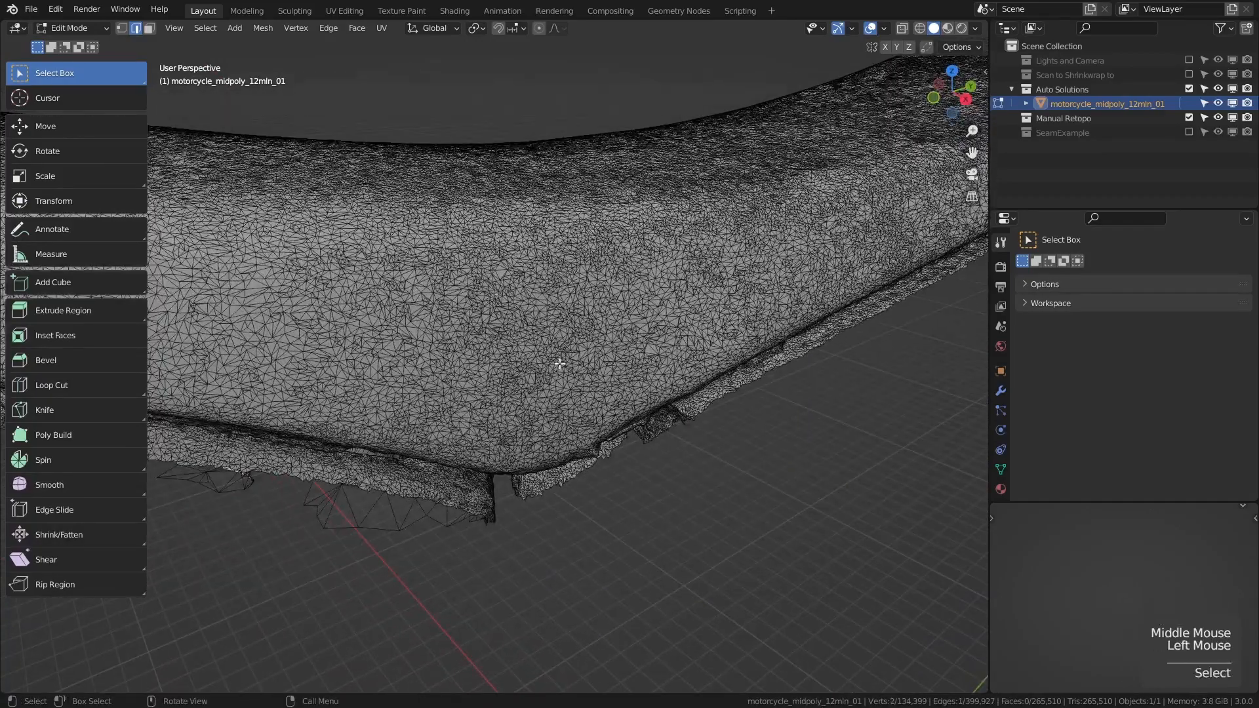
drag(404, 191, 588, 362)
mouse_move(650, 392)
middle_down()
mouse_move(606, 301)
mouse_move(640, 407)
middle_up()
scroll(617, 341, down, 2)
scroll(650, 410, up, 4)
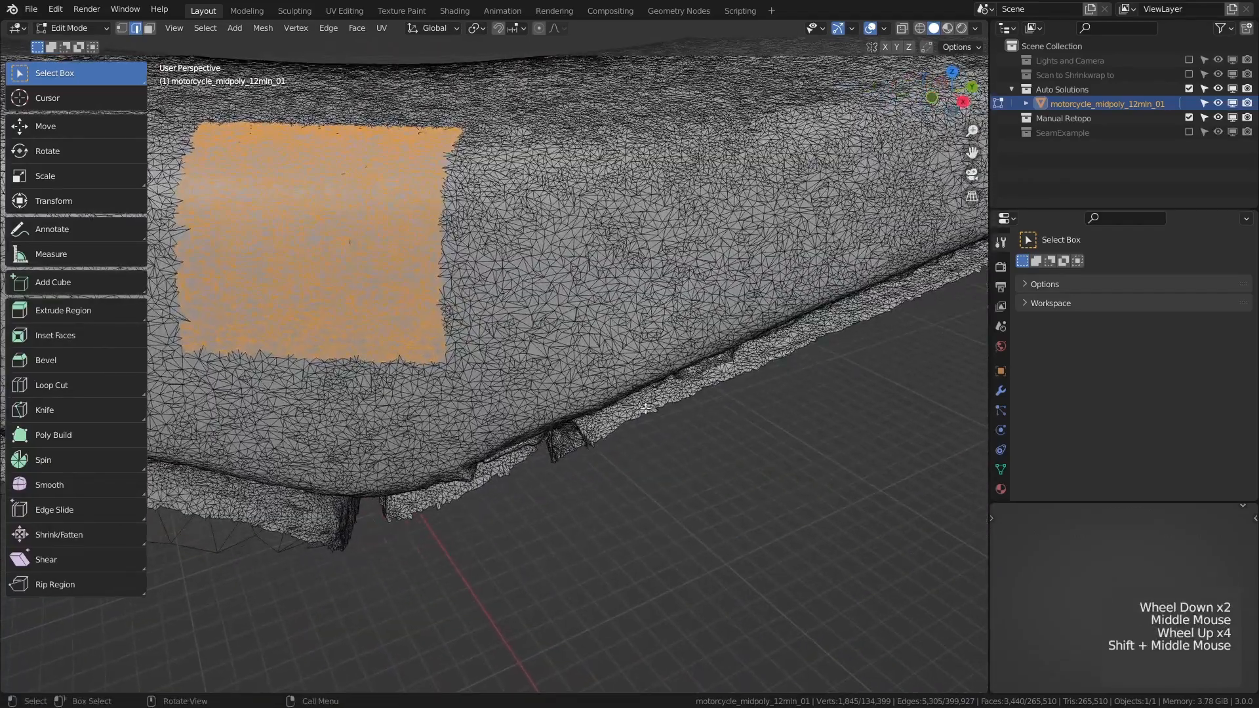
- Try lasso-selecting parts of the ragged rim below the seat cushion, then deselect everything
ctrl+drag(724, 397, 689, 387)
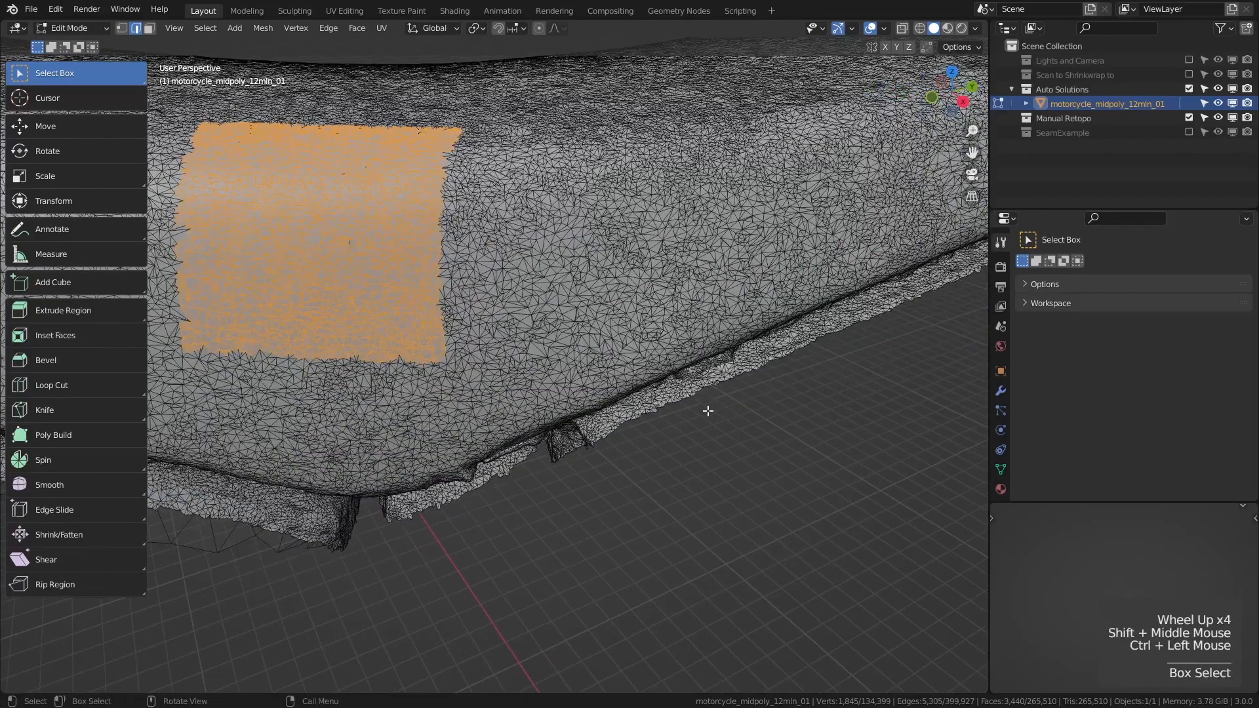
mouse_move(731, 401)
ctrl+right_down()
mouse_move(696, 386)
mouse_move(571, 455)
mouse_move(768, 459)
ctrl+right_up()
mouse_move(742, 442)
middle_down()
mouse_move(628, 393)
mouse_move(623, 379)
mouse_move(701, 337)
middle_up()
mouse_move(724, 332)
ctrl+right_down()
mouse_move(713, 315)
mouse_move(584, 345)
ctrl+right_up()
ctrl+right_drag(442, 390, 735, 352)
mouse_move(735, 352)
middle_down()
mouse_move(680, 309)
mouse_move(685, 243)
mouse_move(725, 326)
mouse_move(564, 377)
mouse_move(564, 282)
mouse_move(591, 314)
mouse_move(686, 309)
mouse_move(619, 341)
middle_up()
scroll(624, 355, down, 2)
key(alt+a)
scroll(686, 308, down, 2)
middle_drag(619, 341, 630, 325)
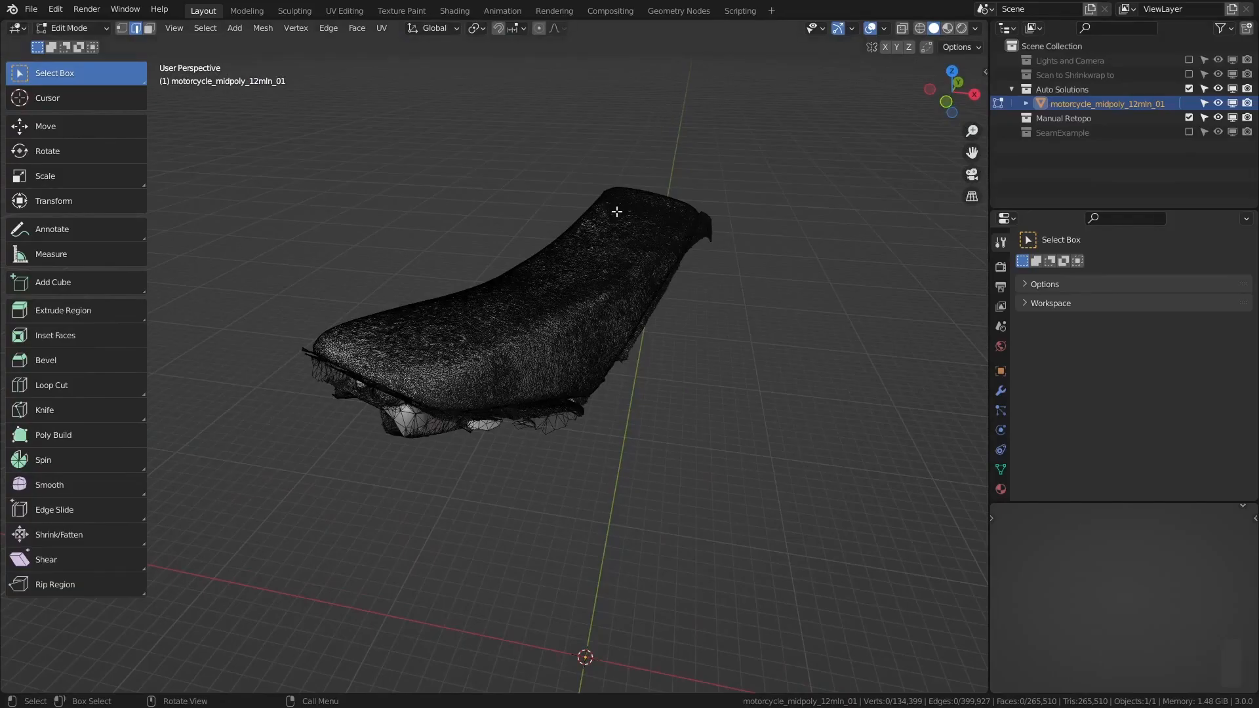
- Start a Pick Shortest Path edge selection in the crease below the seat's side and follow it to the rounded end
middle_drag(548, 326, 501, 300)
scroll(505, 370, up, 5)
middle_drag(501, 301, 513, 295)
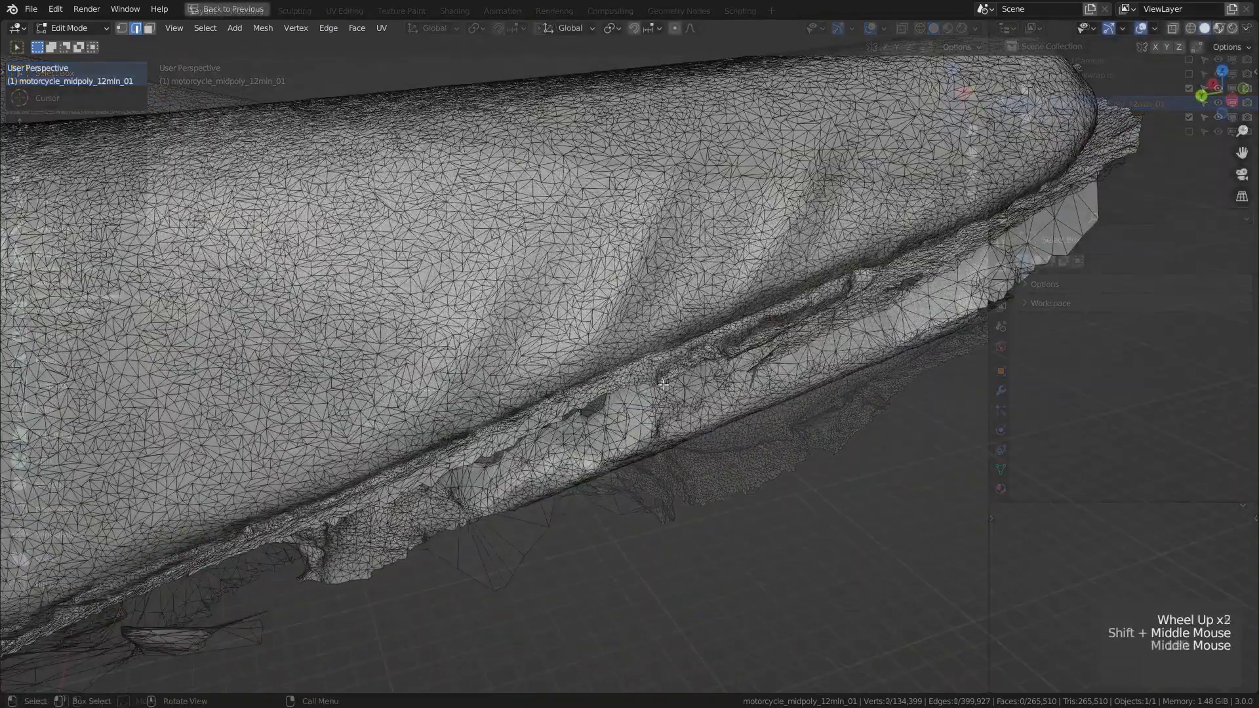
scroll(626, 376, up, 2)
click(625, 375)
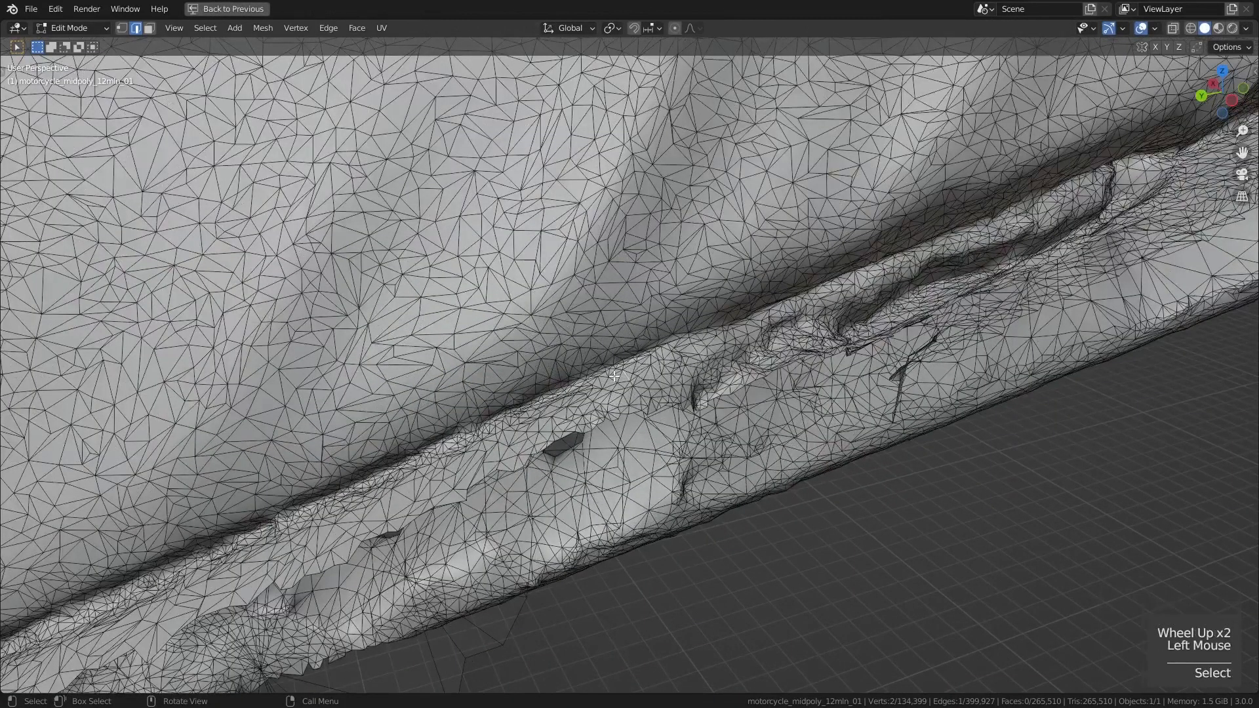
ctrl+click(866, 269)
shift+middle_drag(865, 269, 664, 351)
ctrl+click(737, 327)
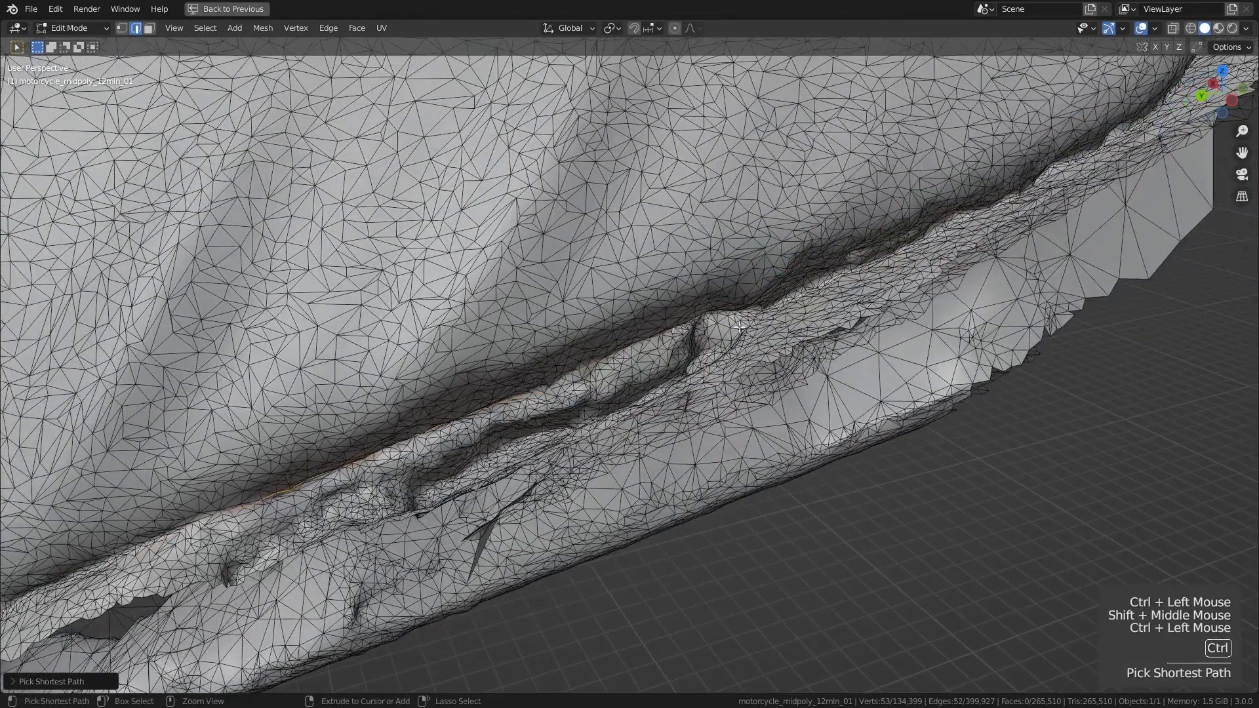
ctrl+click(823, 281)
shift+middle_drag(824, 281, 643, 352)
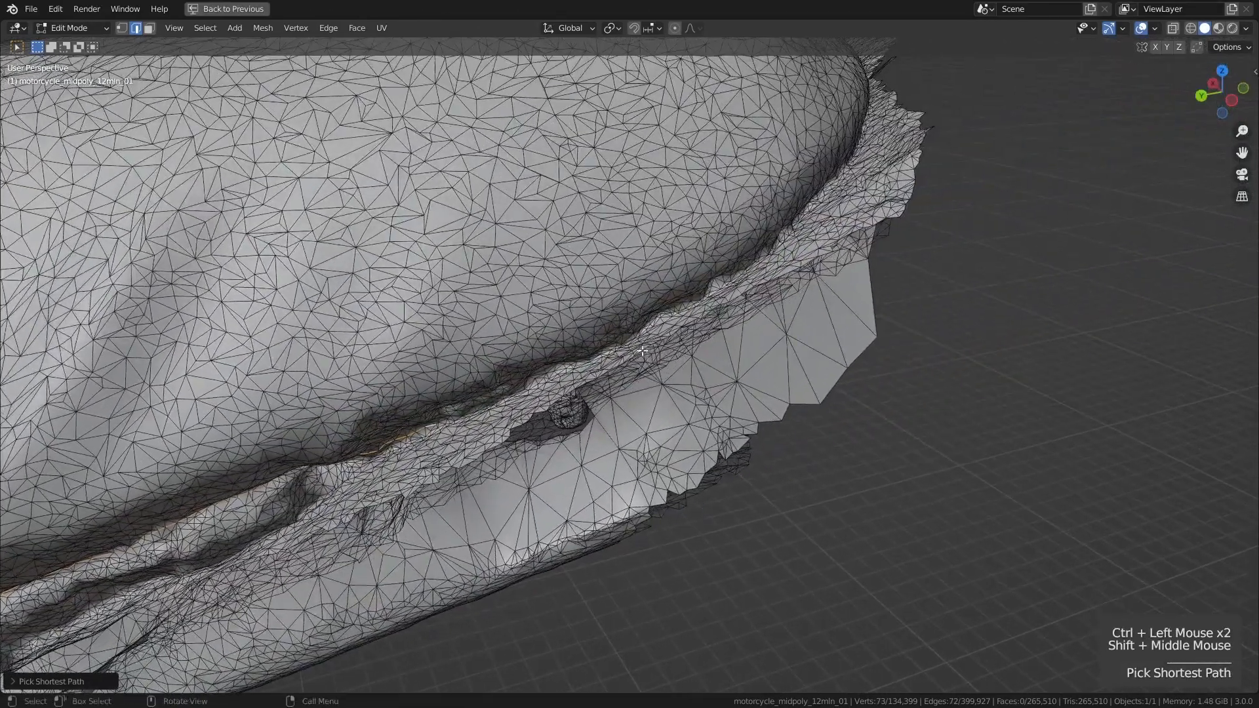
ctrl+click(752, 272)
ctrl+click(776, 236)
- Extend the shortest-path edge selection around the seat's rounded end, following the crease between cushion and ragged rim
middle_drag(776, 236, 566, 356)
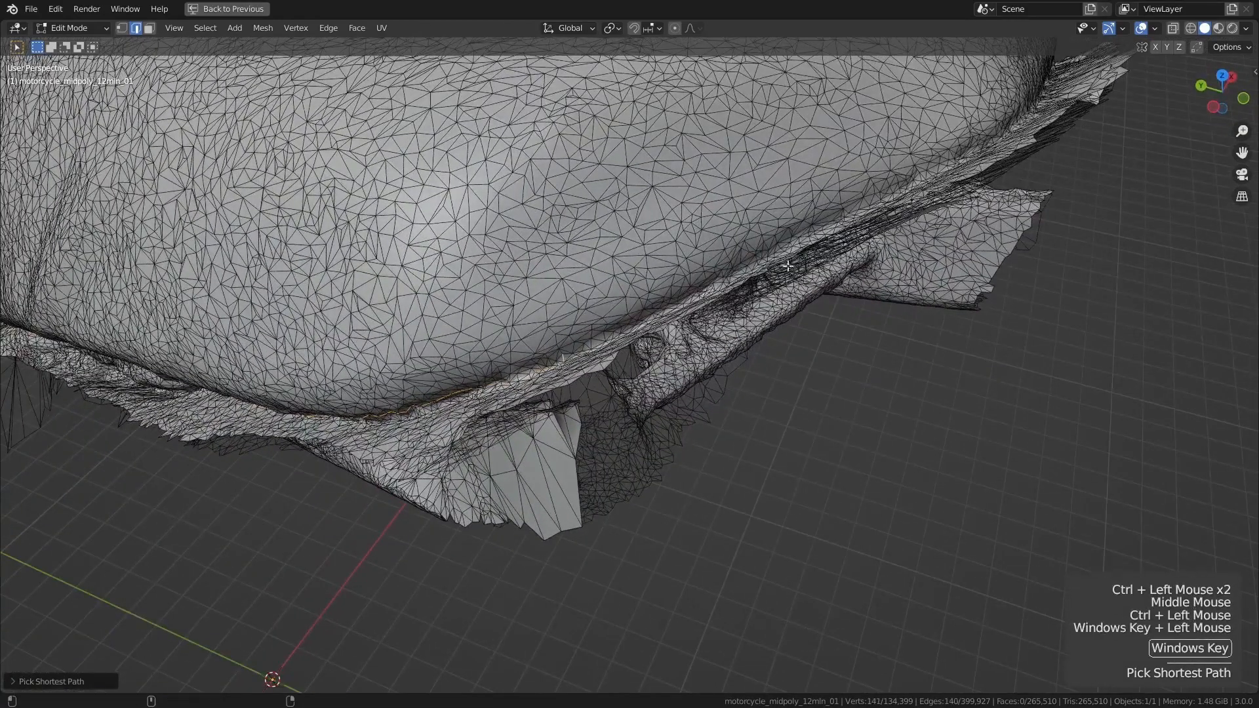
middle_drag(770, 274, 769, 261)
ctrl+click(589, 346)
middle_drag(589, 346, 656, 367)
ctrl+click(643, 387)
ctrl+click(591, 394)
ctrl+click(655, 367)
ctrl+click(735, 354)
middle_drag(734, 354, 659, 319)
ctrl+click(714, 365)
shift+middle_drag(833, 393, 639, 323)
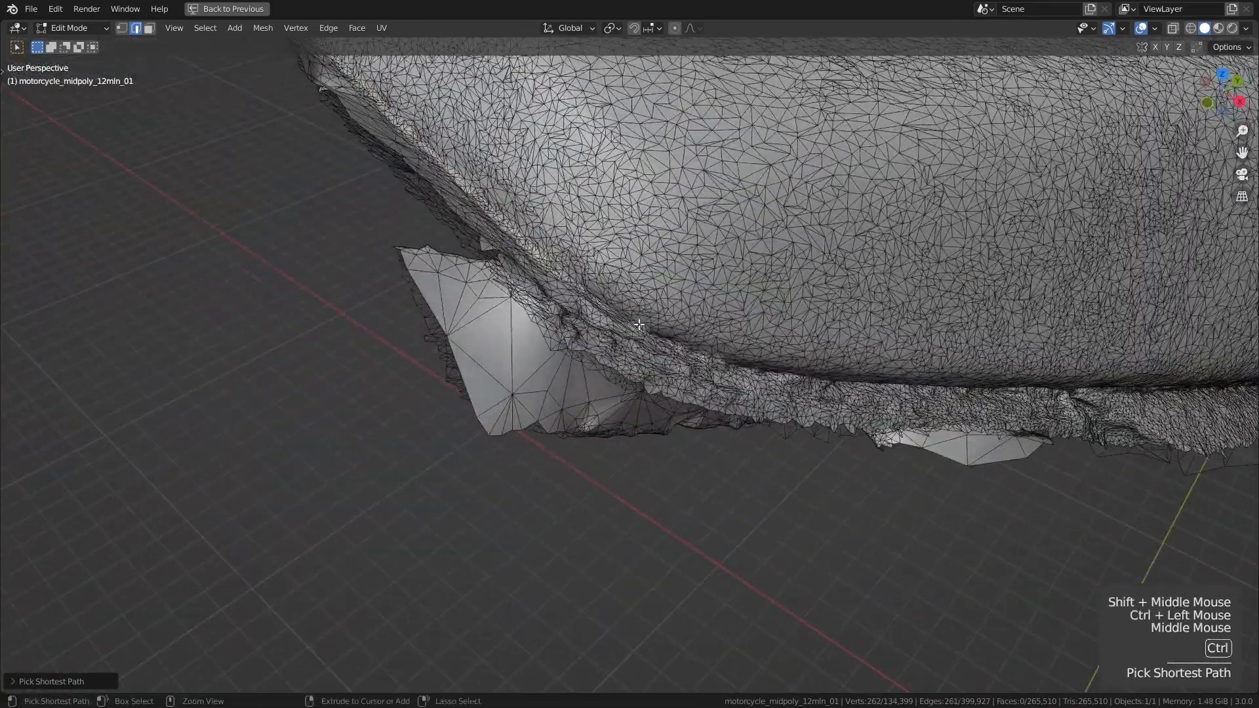
- Continue the shortest-path selection down the seat's far side, across the gap beneath the cushion
shift+middle_drag(863, 366, 755, 348)
middle_drag(755, 348, 647, 331)
shift+middle_drag(904, 395, 741, 334)
middle_drag(742, 334, 685, 318)
ctrl+click(728, 371)
ctrl+click(859, 413)
shift+middle_drag(977, 406, 729, 299)
shift+middle_drag(938, 458, 735, 420)
middle_drag(734, 419, 656, 387)
ctrl+middle_drag(656, 387, 656, 328)
middle_drag(655, 328, 638, 369)
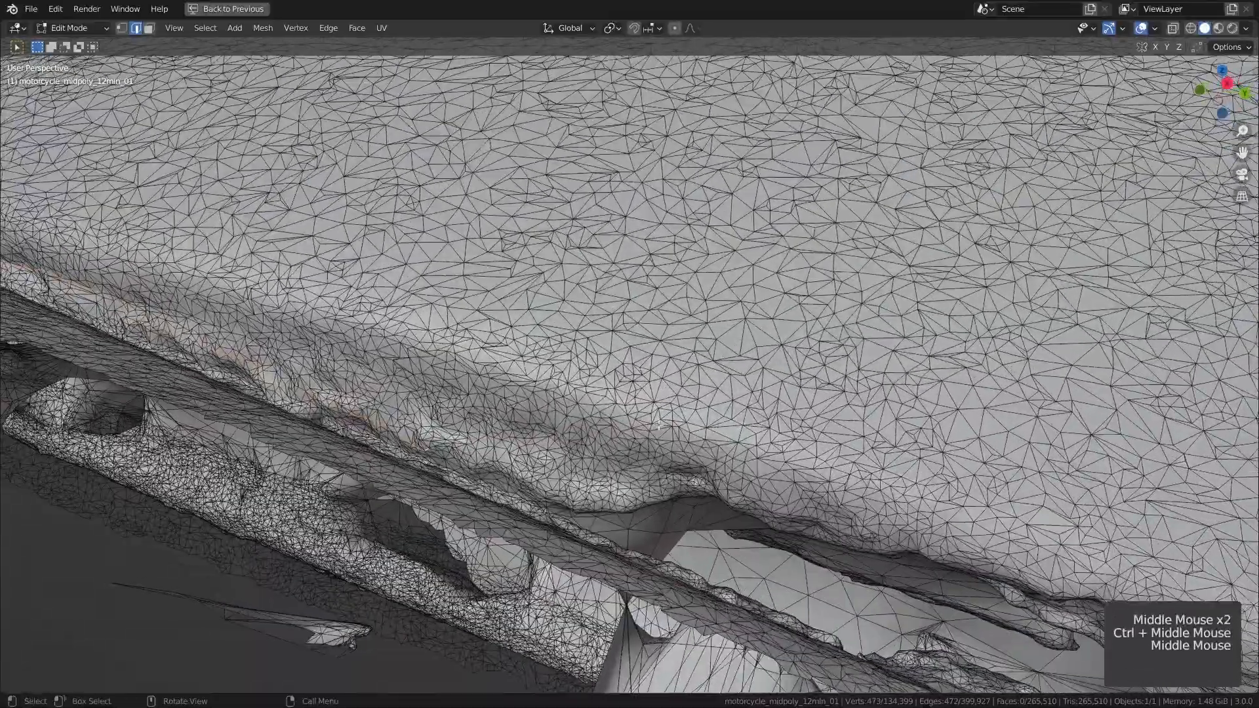
ctrl+click(718, 515)
shift+middle_drag(718, 514, 531, 378)
middle_drag(532, 377, 543, 348)
ctrl+click(779, 532)
shift+middle_drag(779, 532, 549, 398)
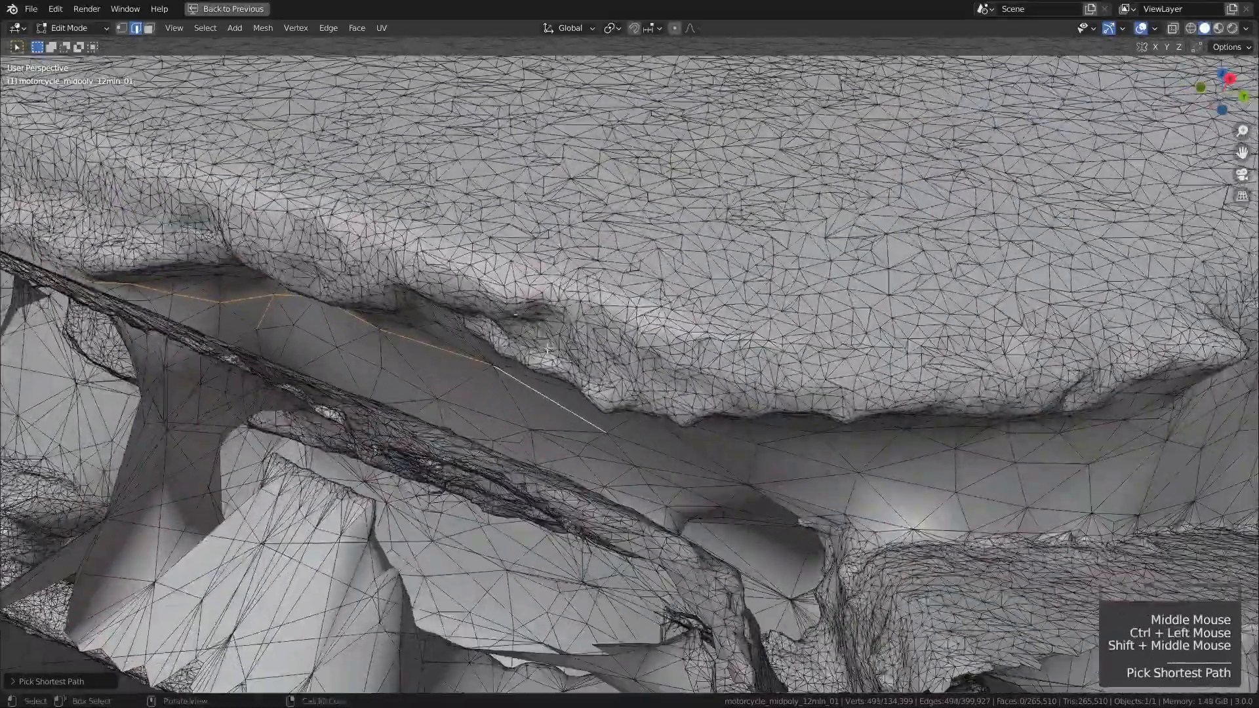
- Carry the edge path along the remaining cushion border on the far side, up to the seat's other end
shift+middle_drag(997, 426, 577, 391)
ctrl+click(676, 387)
super+click(774, 354)
middle_drag(787, 348, 715, 295)
ctrl+click(820, 282)
shift+middle_drag(918, 262, 709, 302)
middle_drag(708, 302, 720, 343)
ctrl+click(688, 303)
shift+middle_drag(741, 279, 486, 367)
ctrl+click(558, 345)
ctrl+click(697, 246)
shift+middle_drag(847, 200, 581, 341)
ctrl+click(787, 246)
shift+middle_drag(885, 203, 610, 321)
ctrl+click(788, 246)
ctrl+click(787, 249)
ctrl+click(885, 209)
shift+middle_drag(1010, 167, 350, 472)
ctrl+click(695, 308)
shift+middle_drag(787, 262, 453, 393)
ctrl+click(655, 288)
mouse_move(453, 393)
middle_down()
mouse_move(403, 440)
mouse_move(450, 417)
middle_up()
ctrl+click(518, 384)
ctrl+click(646, 266)
middle_drag(663, 289, 728, 308)
ctrl+click(663, 361)
scroll(663, 354, down, 3)
ctrl+click(787, 269)
middle_drag(820, 263, 755, 288)
ctrl+click(754, 374)
middle_drag(774, 357, 656, 334)
ctrl+click(715, 361)
ctrl+click(912, 328)
shift+middle_drag(918, 327, 482, 321)
ctrl+click(790, 304)
- Route the shortest-path edge selection around the seat's end opposite the rounded one
middle_drag(790, 303, 610, 276)
ctrl+click(656, 302)
mouse_move(610, 275)
middle_down()
mouse_move(577, 269)
mouse_move(604, 289)
middle_up()
ctrl+click(669, 337)
ctrl+click(800, 374)
shift+middle_drag(800, 374, 624, 295)
ctrl+click(637, 326)
middle_drag(746, 352, 535, 278)
ctrl+click(722, 341)
shift+middle_drag(825, 392, 384, 225)
middle_drag(488, 266, 518, 279)
ctrl+middle_drag(518, 278, 525, 263)
- Follow the cushion's lower border back along the first side to the seat's lowest corner with shortest-path edges
ctrl+click(728, 338)
shift+middle_drag(820, 387, 682, 355)
ctrl+click(610, 334)
ctrl+click(639, 344)
shift+middle_drag(683, 355, 538, 170)
ctrl+click(588, 334)
ctrl+click(651, 296)
ctrl+click(793, 336)
shift+middle_drag(793, 336, 532, 262)
ctrl+click(641, 311)
middle_drag(646, 308, 676, 289)
ctrl+click(843, 344)
shift+middle_drag(843, 344, 678, 321)
middle_drag(679, 321, 594, 325)
- Close the edge path around the seat by linking it up the first side to its starting edge
ctrl+click(702, 257)
shift+middle_drag(593, 325, 525, 351)
ctrl+click(650, 292)
shift+middle_drag(650, 292, 446, 394)
super+click(446, 368)
ctrl+click(655, 303)
ctrl+click(583, 326)
ctrl+click(722, 264)
shift+middle_drag(721, 264, 315, 408)
ctrl+click(528, 315)
middle_drag(528, 315, 551, 337)
scroll(552, 338, up, 2)
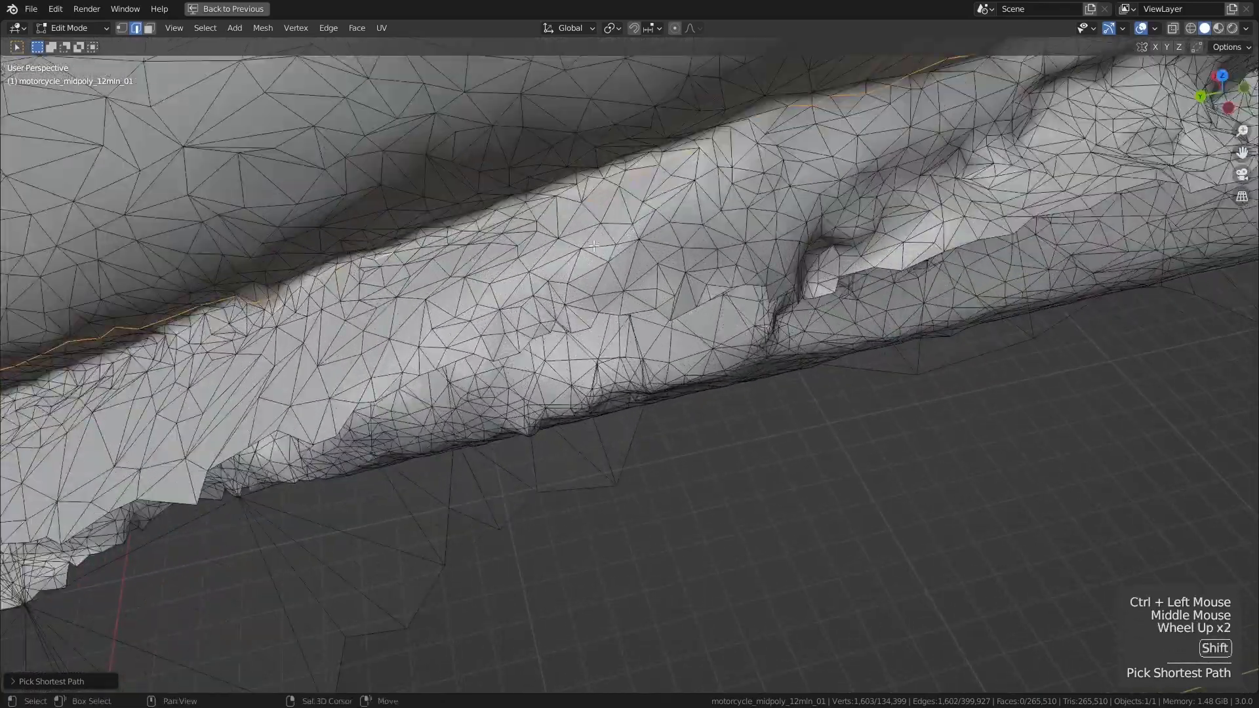
shift+middle_drag(630, 307, 652, 319)
ctrl+click(654, 320)
- Delete the vertices of the selected edge path to separate the cushion from the ragged rim
scroll(676, 345, down, 5)
middle_drag(676, 345, 633, 321)
shift+middle_drag(446, 414, 555, 384)
key(x)
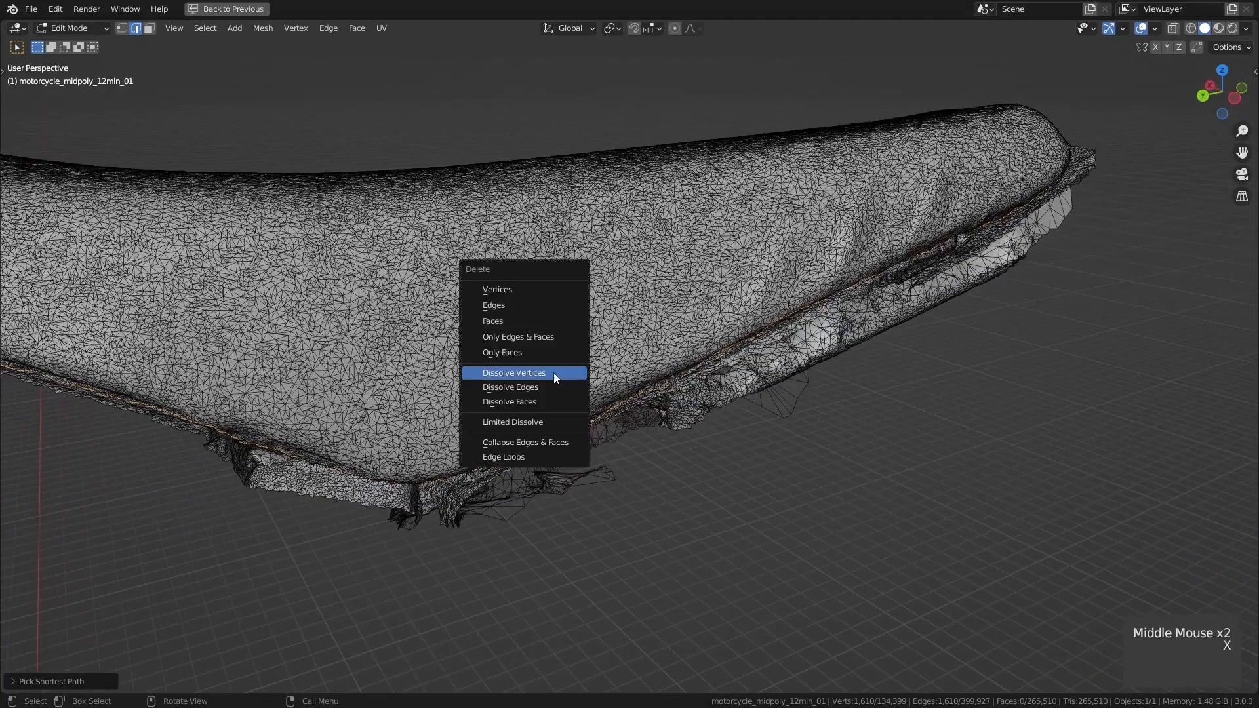
click(513, 293)
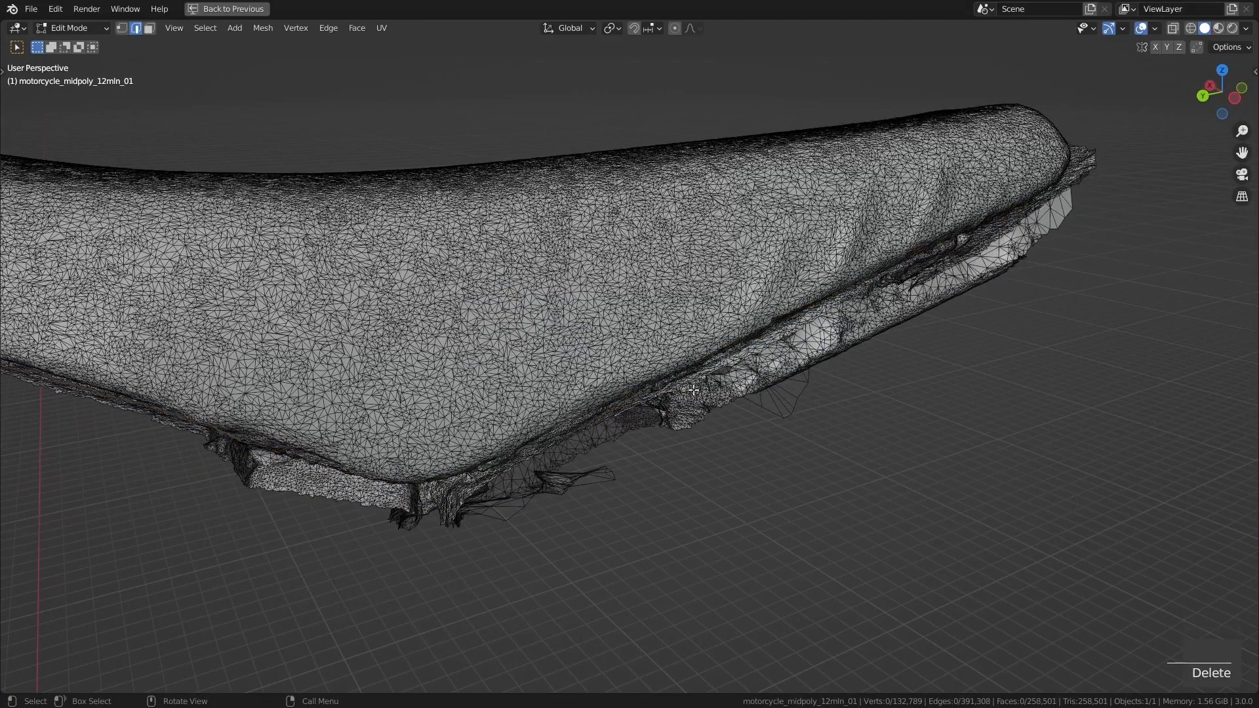
- Select the linked rim geometry below the cushion and delete it
key(l)
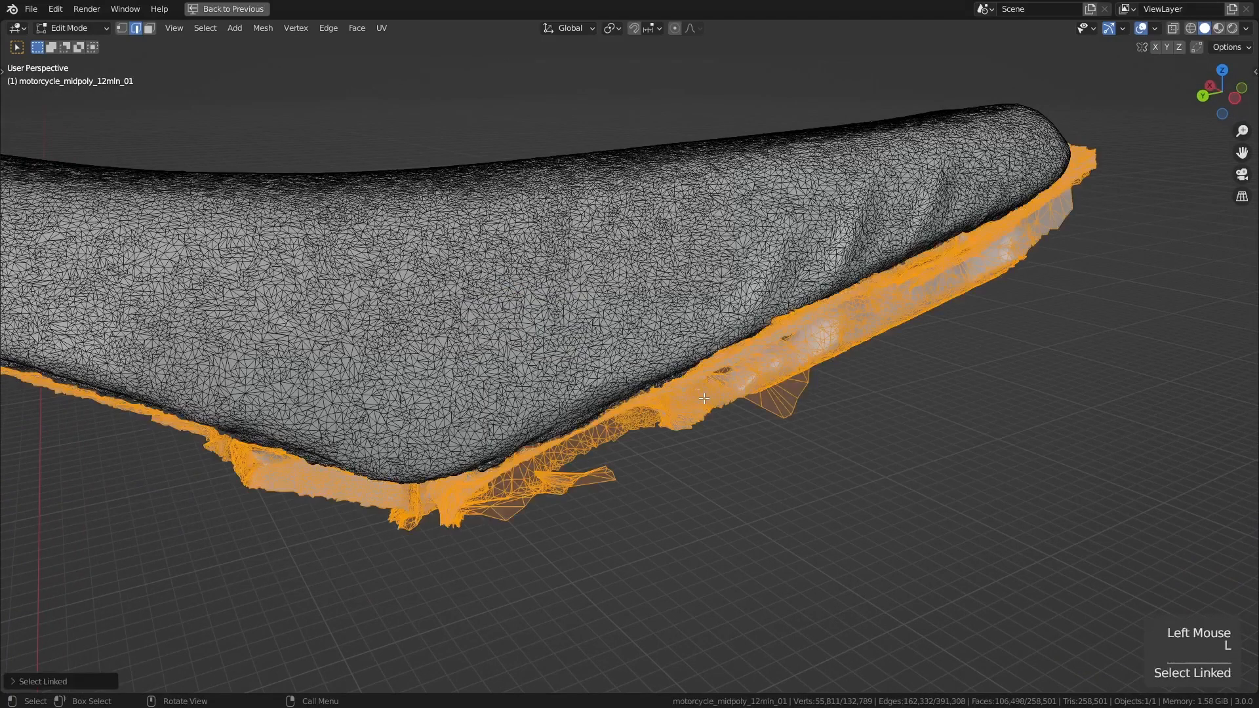
scroll(691, 383, down, 3)
middle_drag(691, 383, 770, 432)
key(x)
click(638, 340)
click(570, 337)
middle_drag(569, 337, 581, 385)
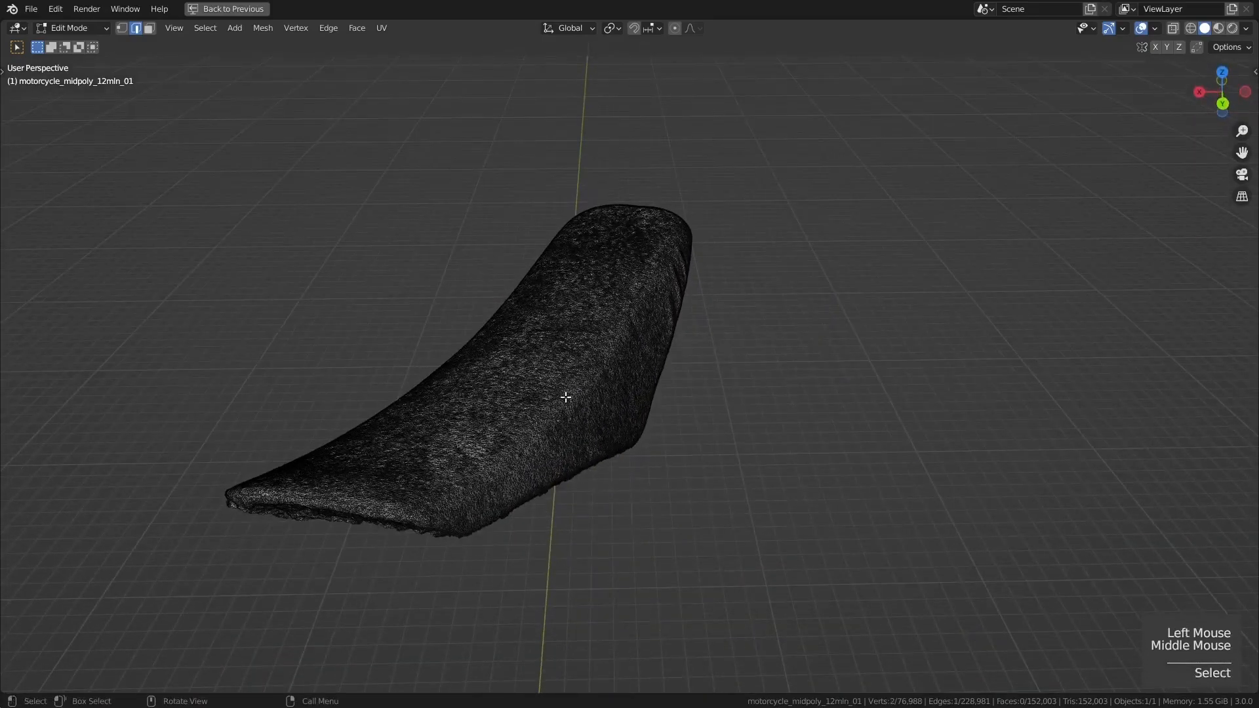
- In vertex selection mode, isolate the small disconnected fragments with Select Linked and an inverted selection, and delete their vertices
key(1)
middle_drag(490, 421, 593, 348)
ctrl+scroll(619, 416, down, 1)
click(709, 496)
key(l)
scroll(637, 377, down, 2)
key(ctrl+i)
key(x)
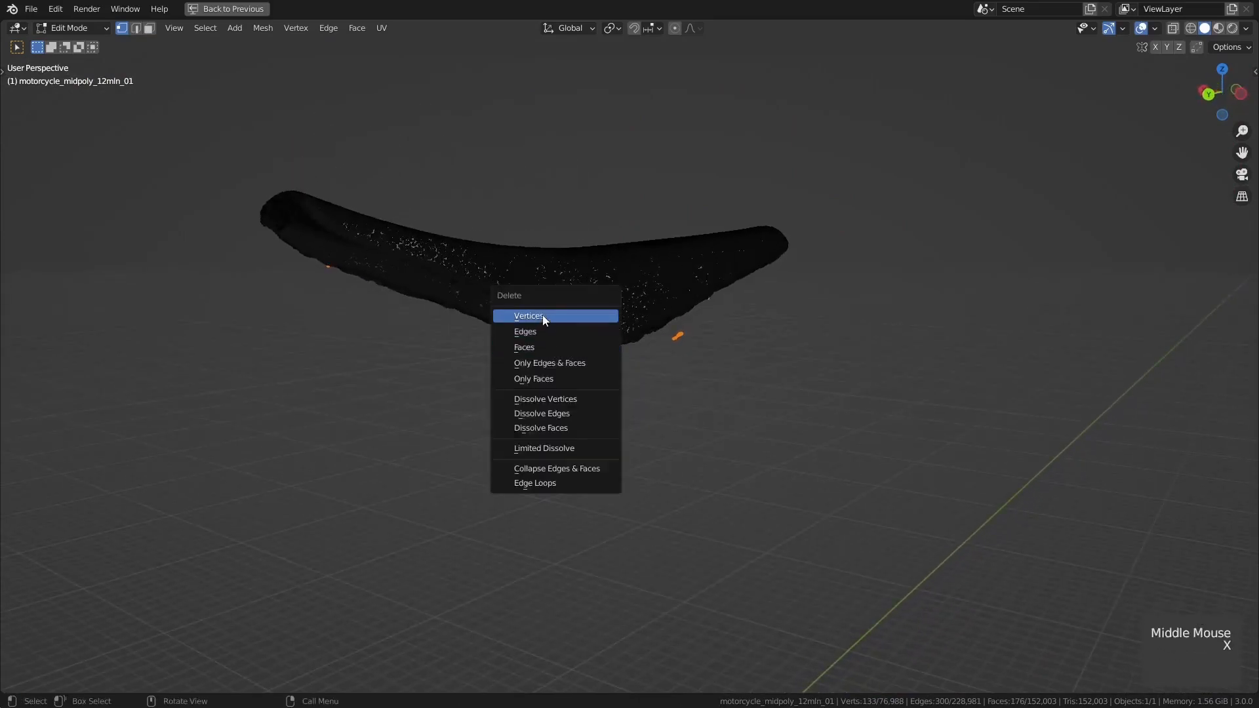
click(543, 317)
- In face selection mode with X-ray on, box-select the protruding faces along the seat's lower edge and delete them
middle_drag(534, 388, 617, 292)
shift+middle_drag(616, 292, 611, 367)
scroll(621, 315, up, 6)
ctrl+middle_drag(611, 367, 445, 107)
drag(446, 107, 501, 171)
middle_drag(508, 175, 442, 252)
scroll(557, 197, down, 1)
key(3)
key(alt+z)
drag(388, 214, 510, 307)
middle_drag(559, 332, 446, 272)
scroll(453, 282, down, 3)
middle_drag(459, 292, 790, 343)
drag(492, 289, 591, 387)
middle_drag(590, 388, 435, 382)
key(x)
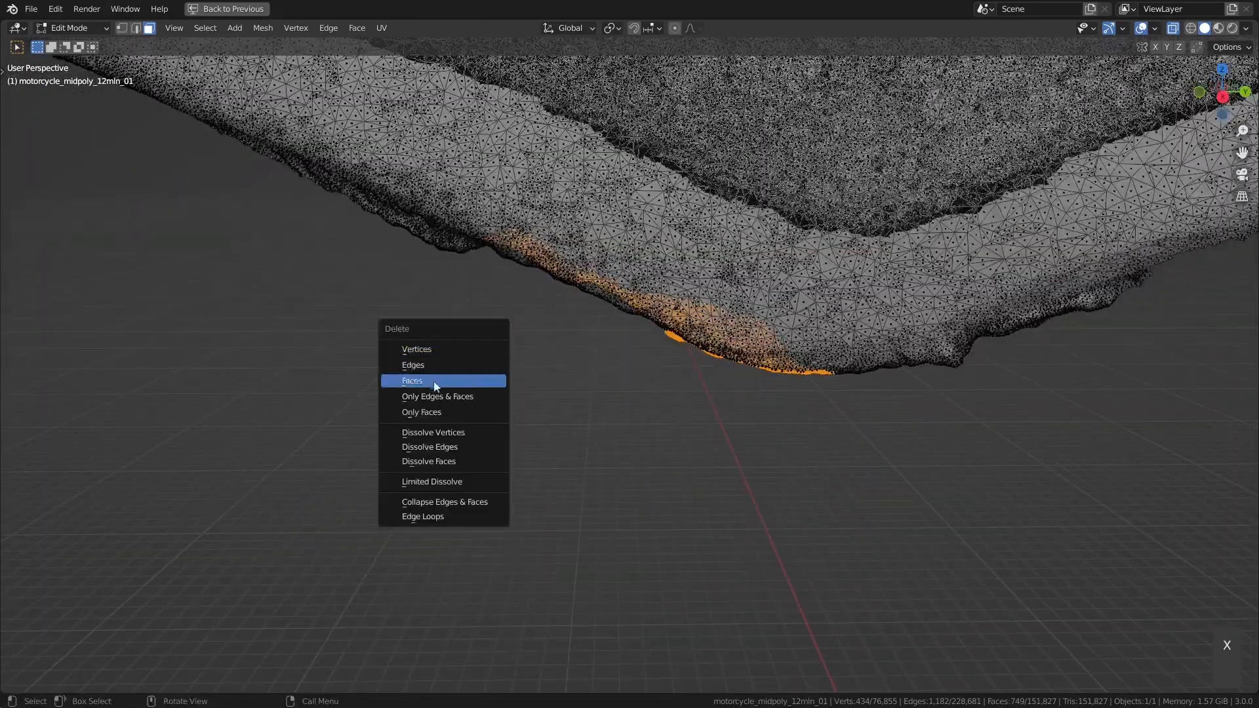
click(435, 380)
- Turn off X-ray, return to Object Mode, select the seat and restore the full workspace layout
key(alt+z)
scroll(623, 216, down, 5)
middle_drag(623, 216, 613, 292)
key(Tab)
scroll(634, 293, up, 2)
click(634, 293)
middle_drag(666, 323, 616, 335)
middle_drag(617, 334, 603, 383)
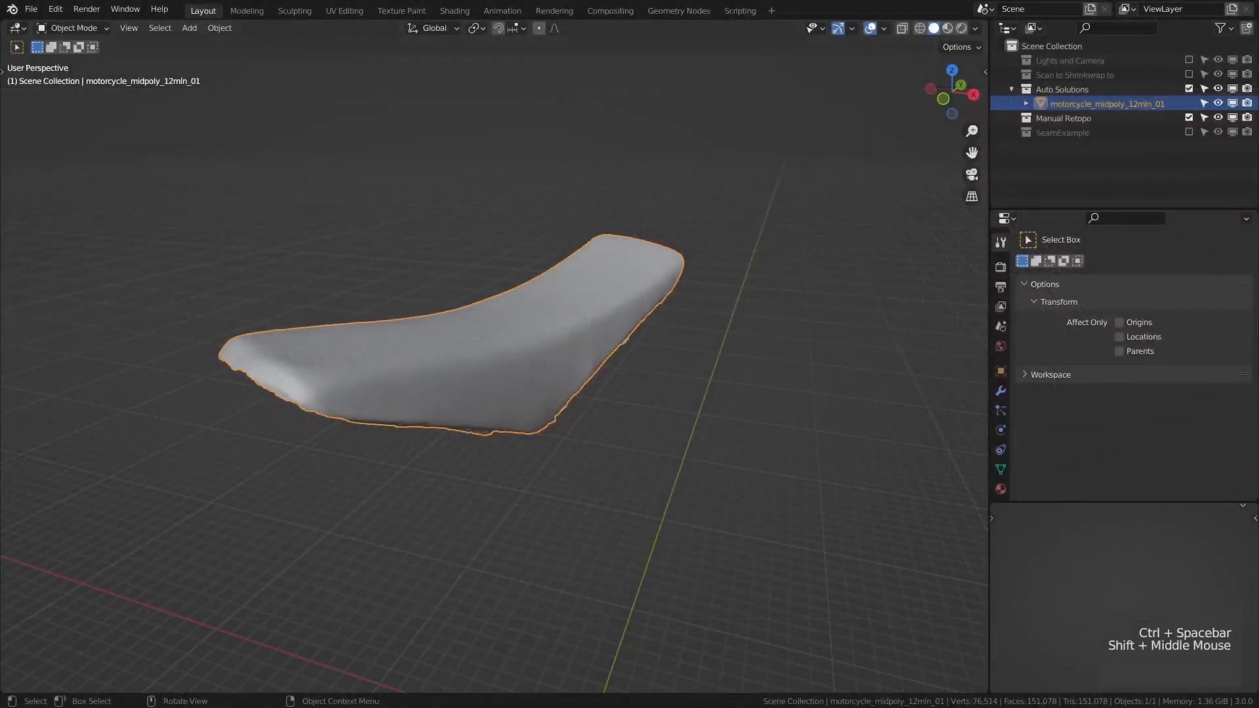
- Add a Decimate modifier to the motorcycle seat mesh
middle_drag(491, 415, 494, 402)
scroll(584, 417, up, 3)
scroll(583, 416, down, 2)
middle_drag(588, 422, 603, 413)
click(1001, 393)
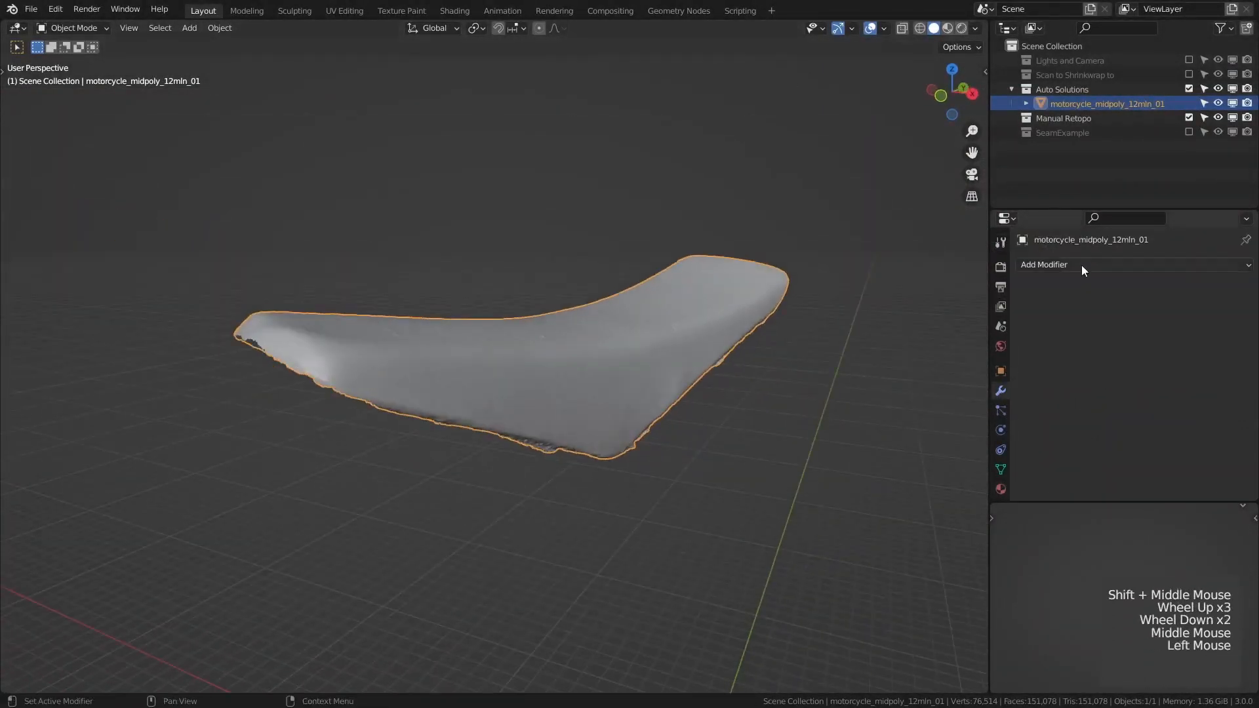
click(1081, 265)
click(982, 366)
middle_drag(667, 372, 571, 398)
key(shift)
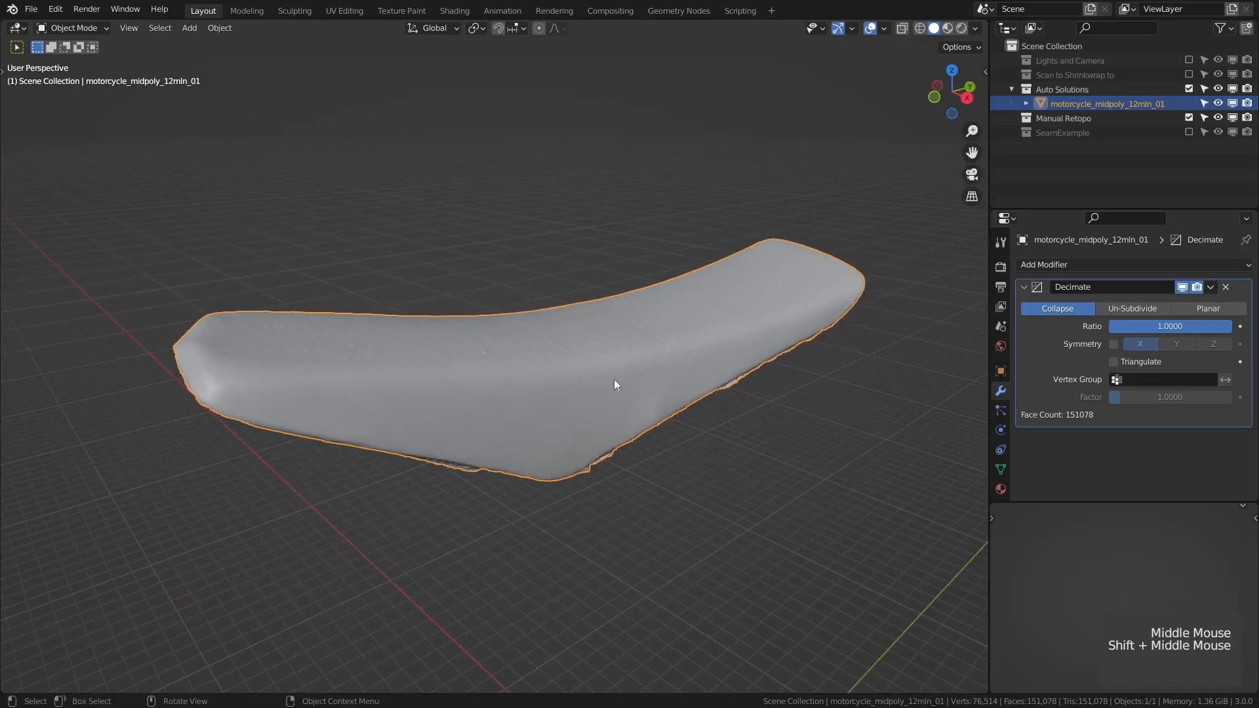
- Turn on the wireframe overlay over the seat and deselect the object to inspect its mesh density
key(semicolon)
key(semicolon)
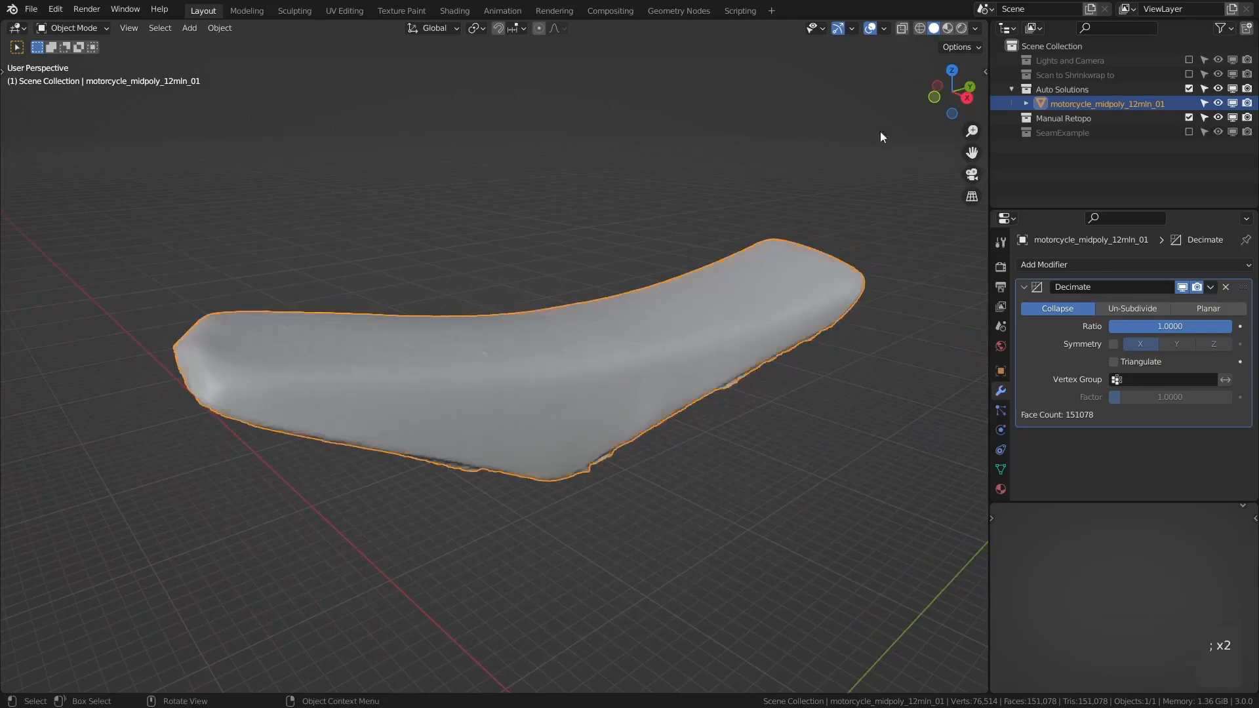
click(885, 29)
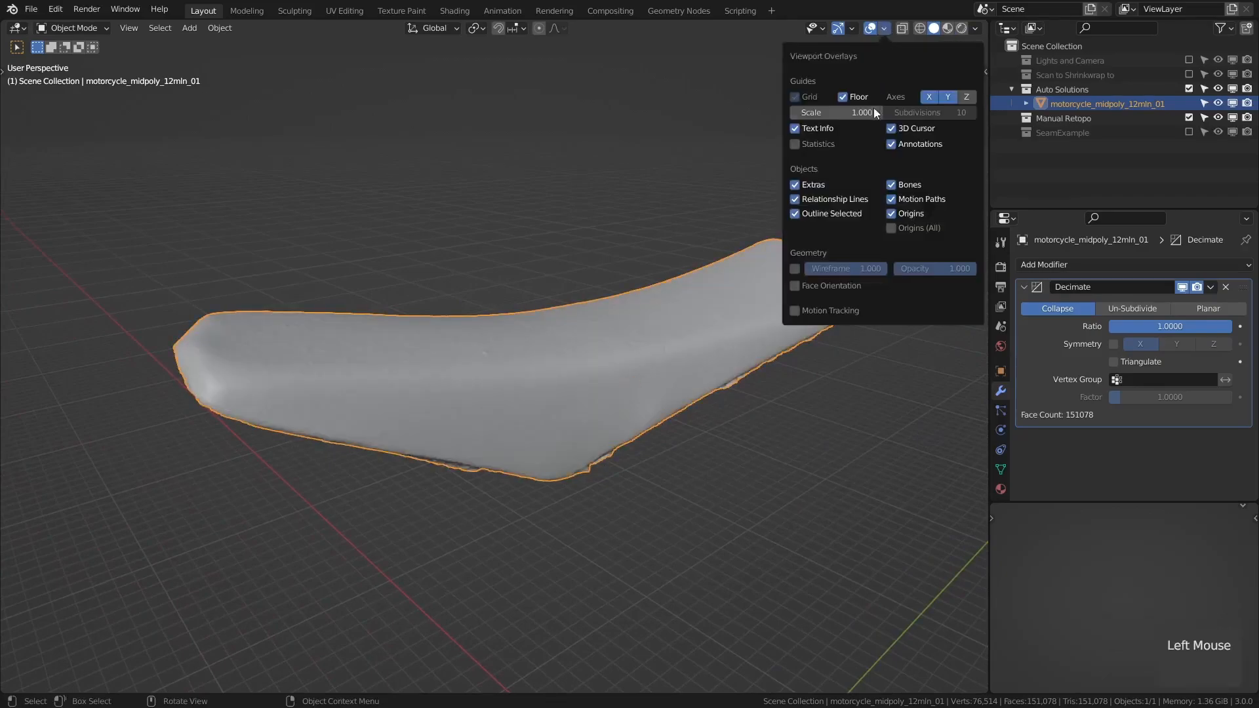
click(794, 269)
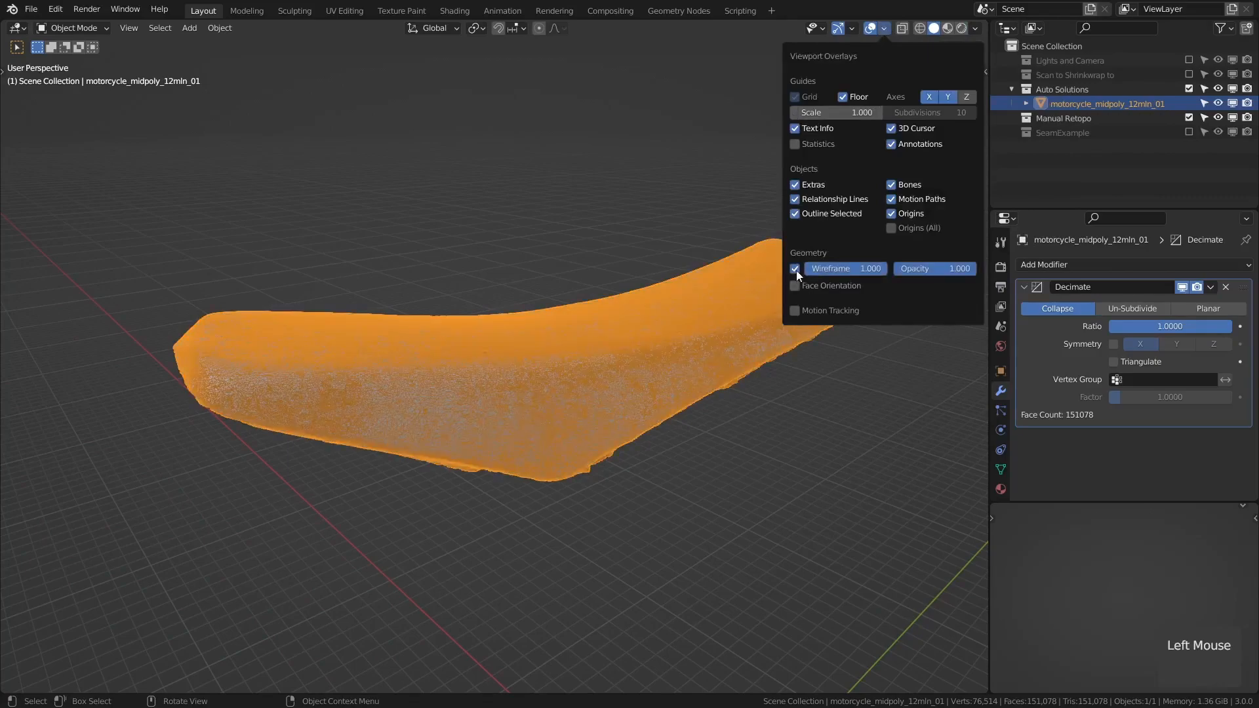
click(795, 269)
right_click(796, 267)
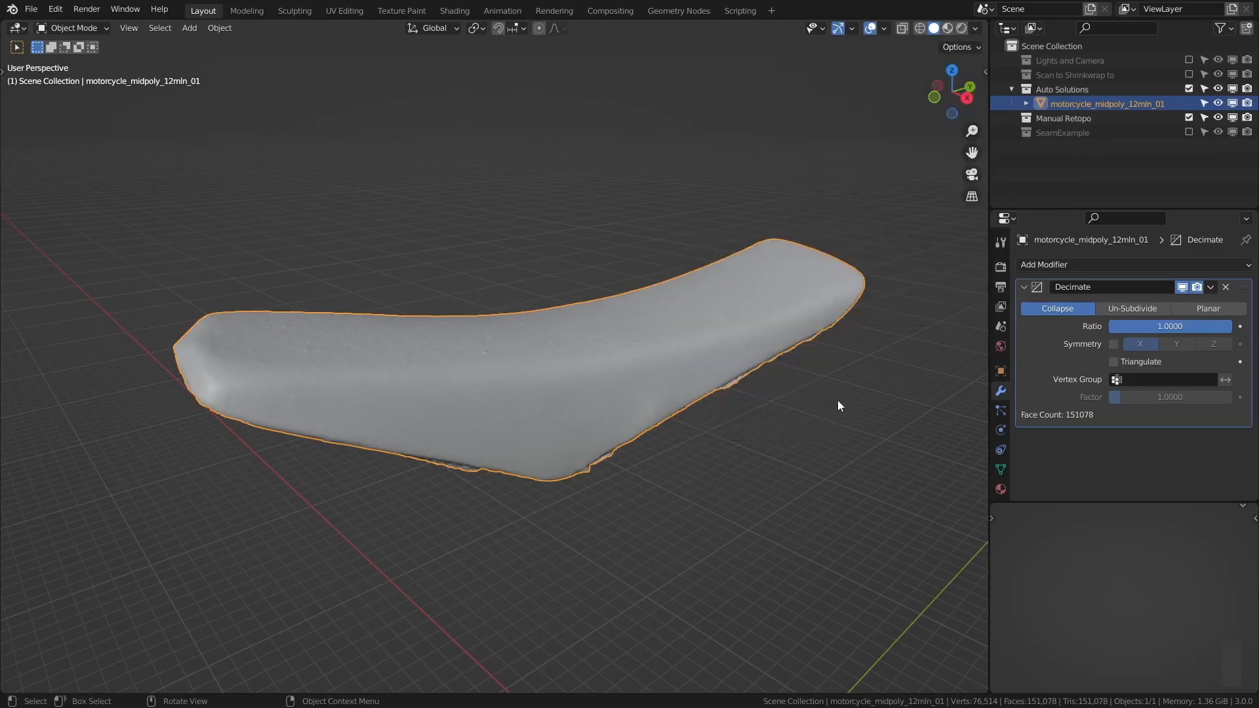
key(semicolon)
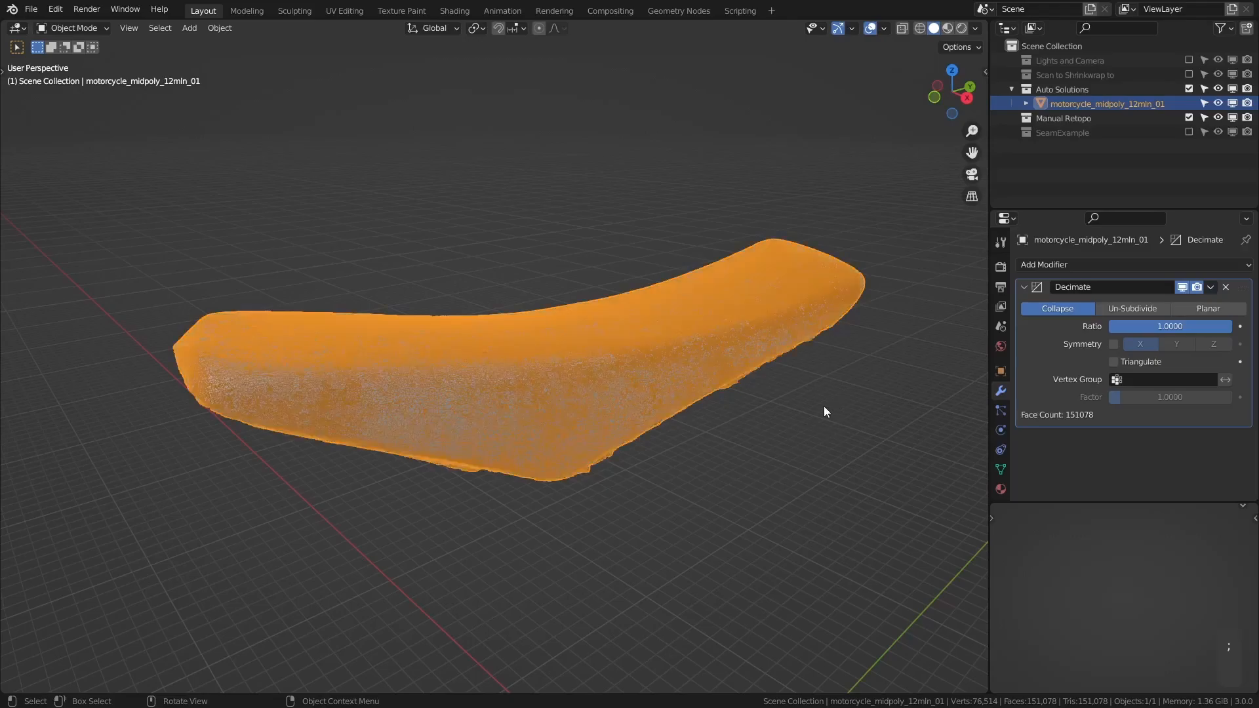
click(823, 412)
ctrl+middle_drag(722, 455, 671, 403)
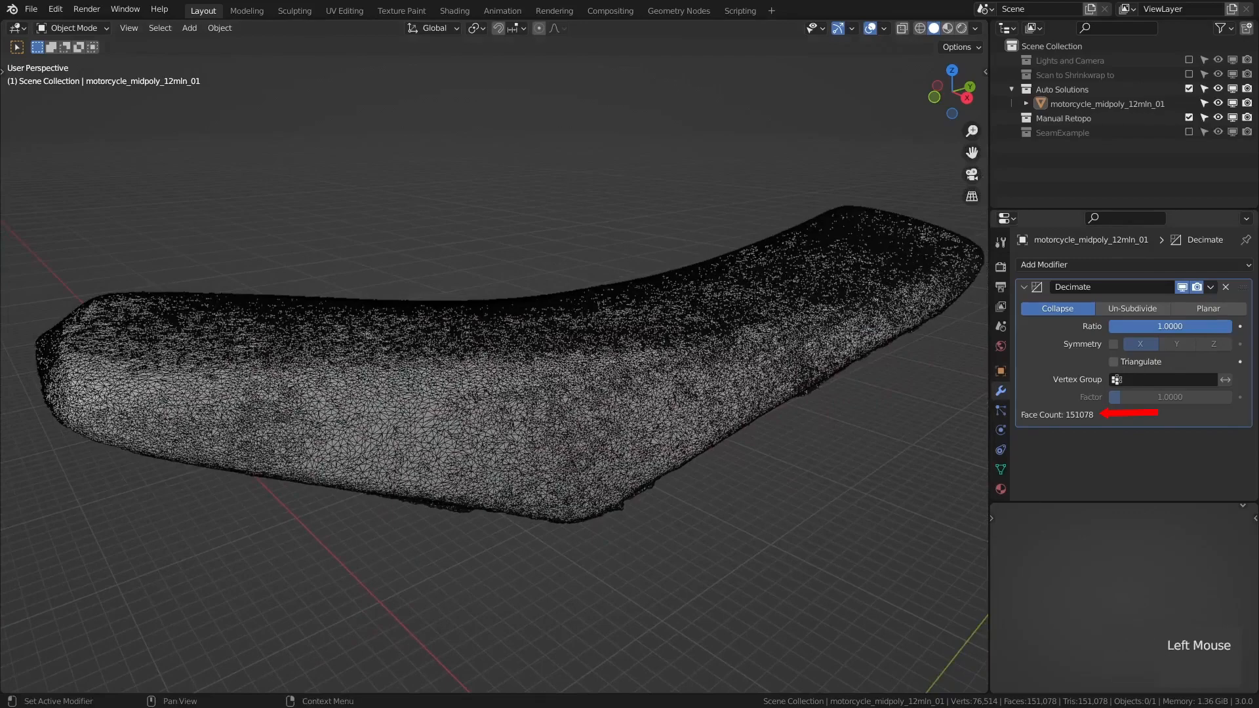
- Set the Decimate modifier's ratio to 0.05
drag(1226, 327, 1117, 326)
middle_drag(467, 459, 484, 551)
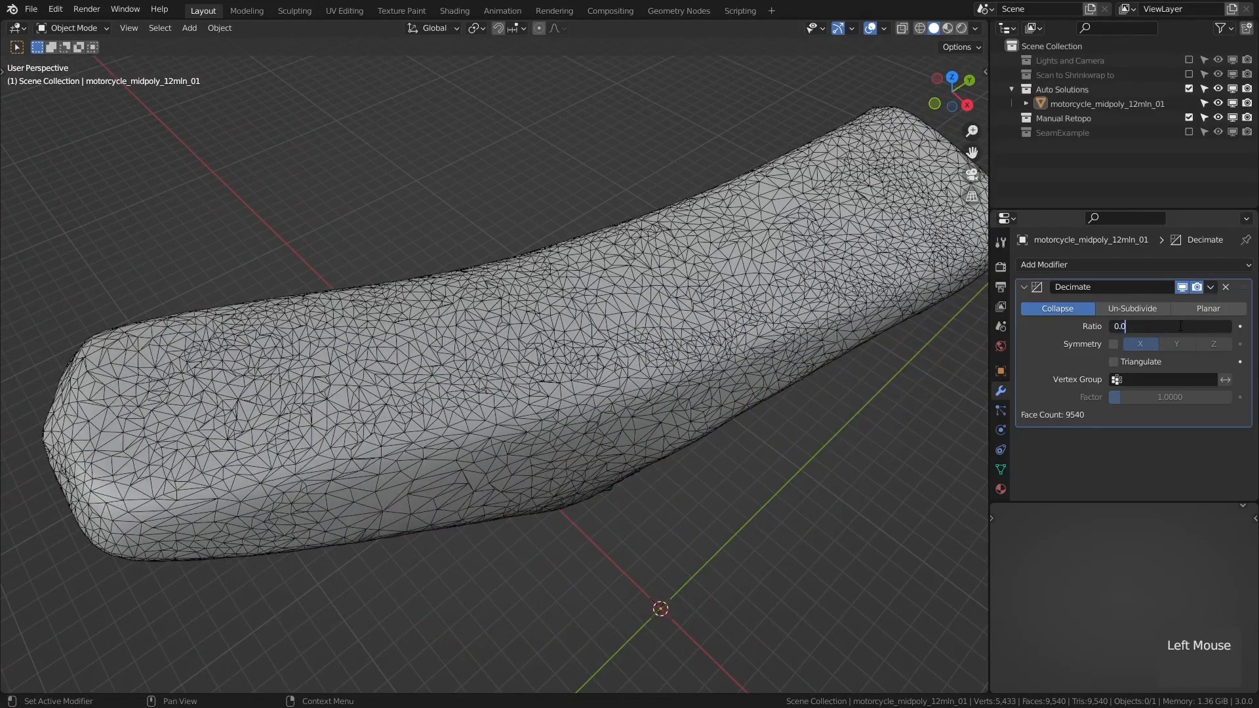
key(Return)
mouse_move(667, 438)
middle_down()
mouse_move(636, 290)
mouse_move(639, 346)
mouse_move(668, 416)
middle_up()
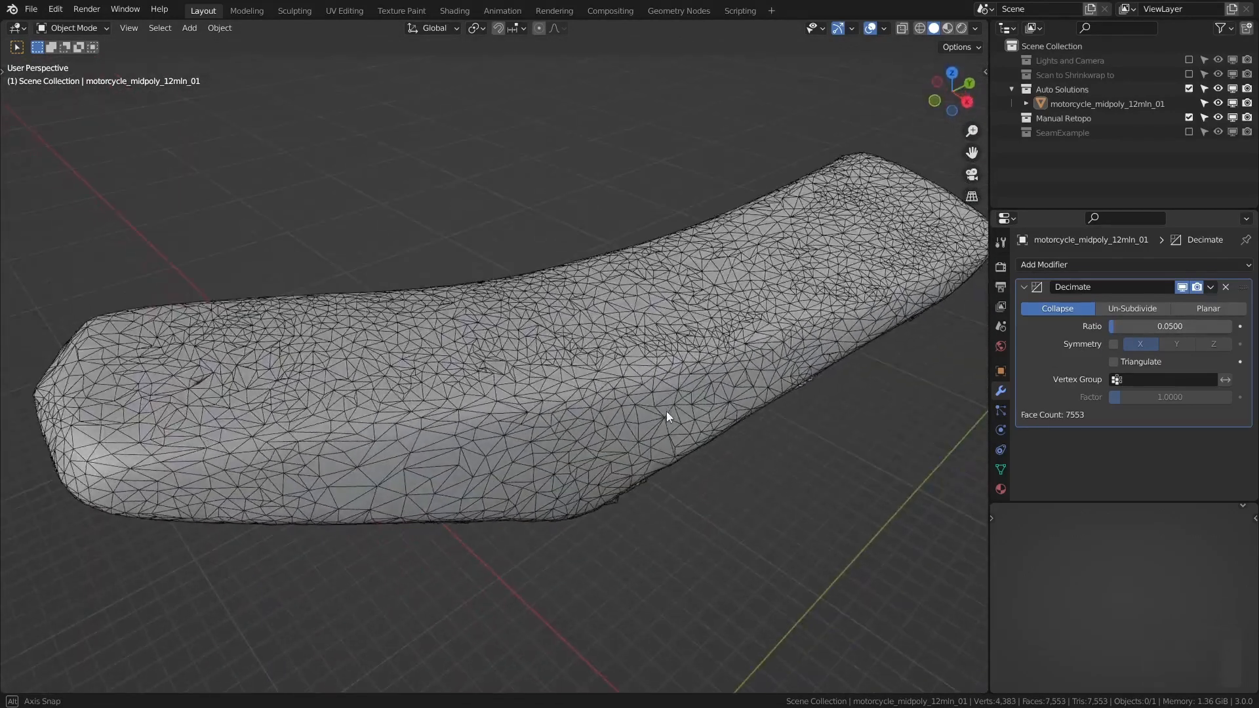
- In Edit Mode, clear the selection and lasso-select the faces of the creased area along the seat's lower side edge
middle_drag(764, 375, 752, 416)
shift+middle_drag(752, 416, 532, 417)
scroll(702, 369, up, 2)
click(695, 363)
key(Tab)
scroll(610, 387, up, 3)
ctrl+right_click(562, 472)
key(alt+a)
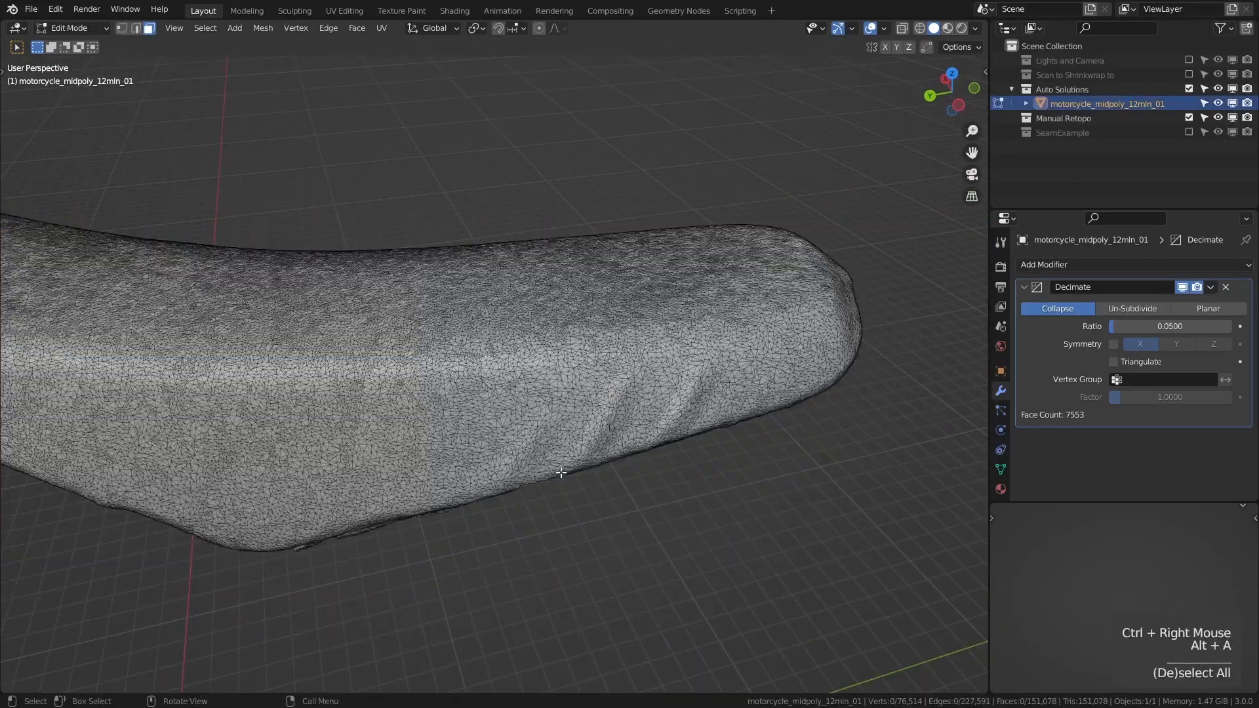
ctrl+right_click(584, 379)
mouse_move(444, 463)
ctrl+right_down()
mouse_move(446, 512)
mouse_move(509, 543)
mouse_move(666, 526)
mouse_move(790, 461)
mouse_move(798, 405)
ctrl+right_up()
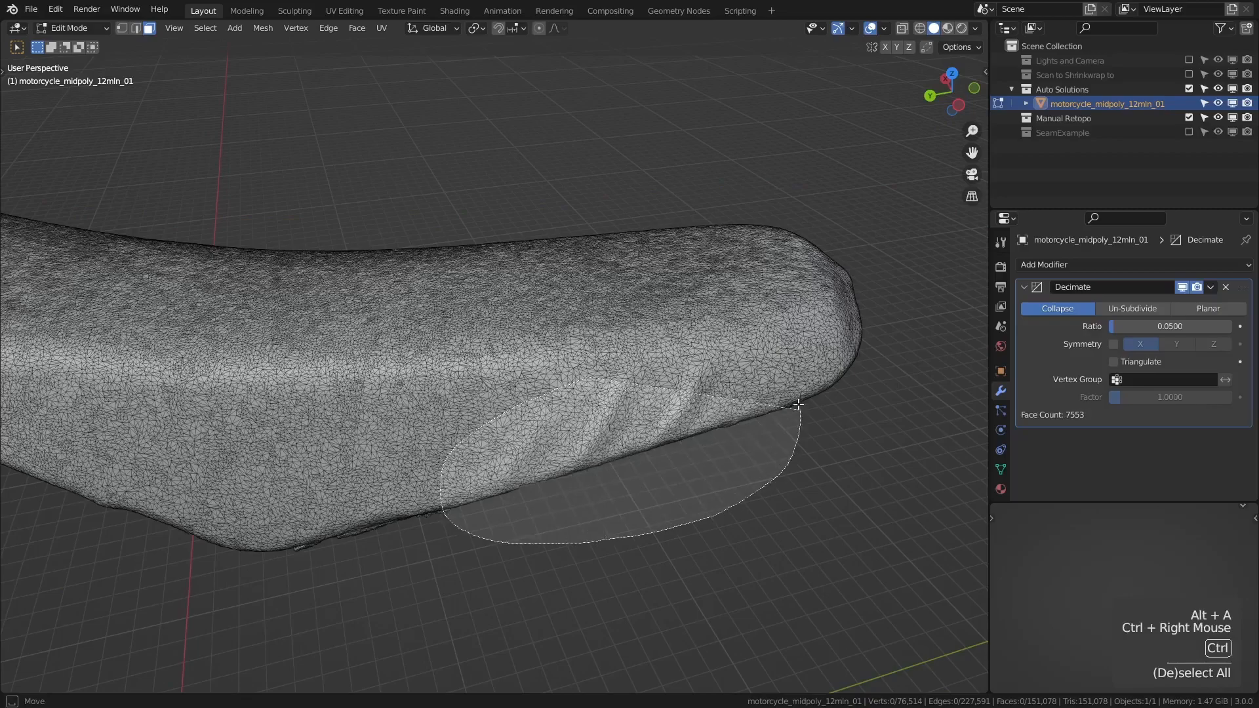
ctrl+right_drag(762, 359, 759, 361)
middle_drag(728, 403, 709, 431)
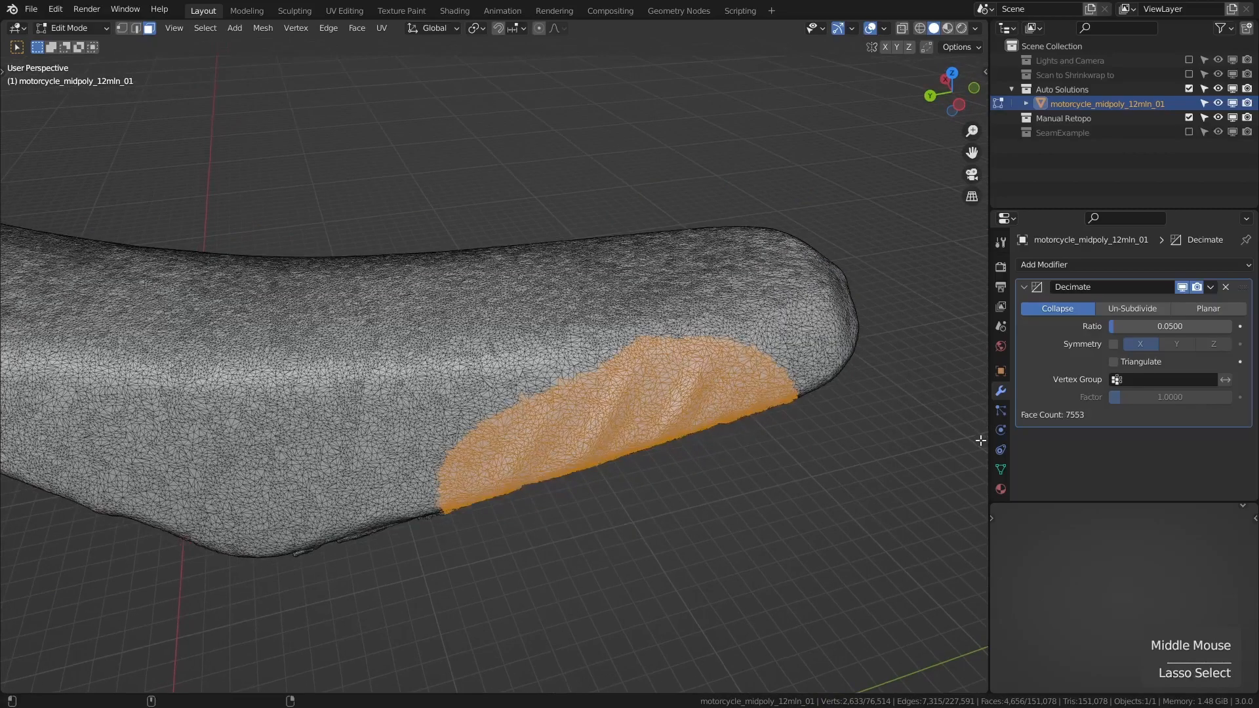
- Assign the selected faces to a new vertex group and use that group in the Decimate modifier
click(1001, 469)
click(1240, 308)
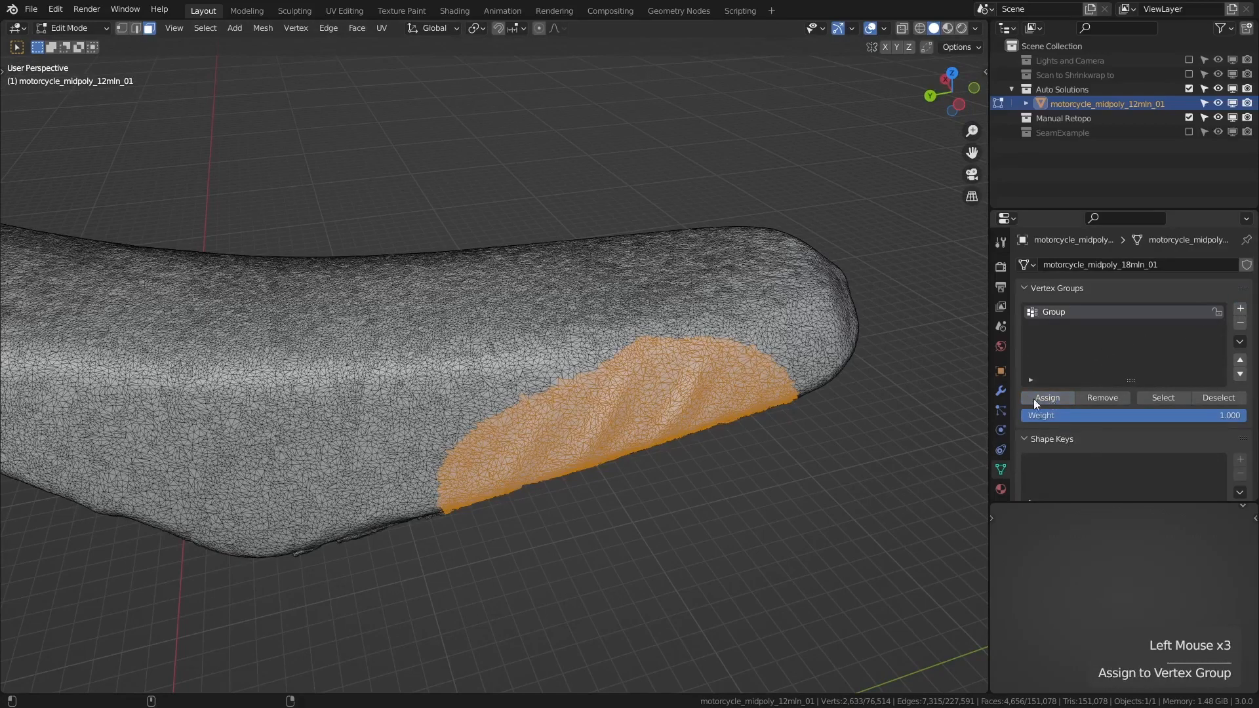
click(1002, 392)
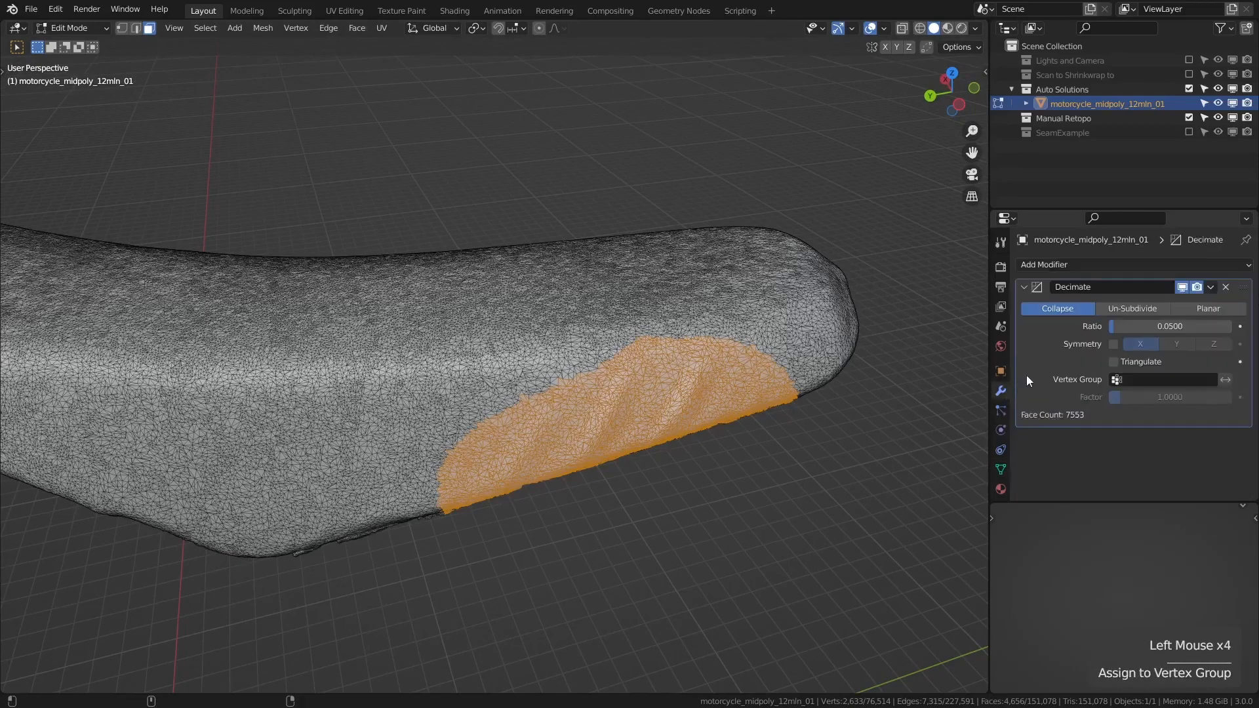
click(1154, 380)
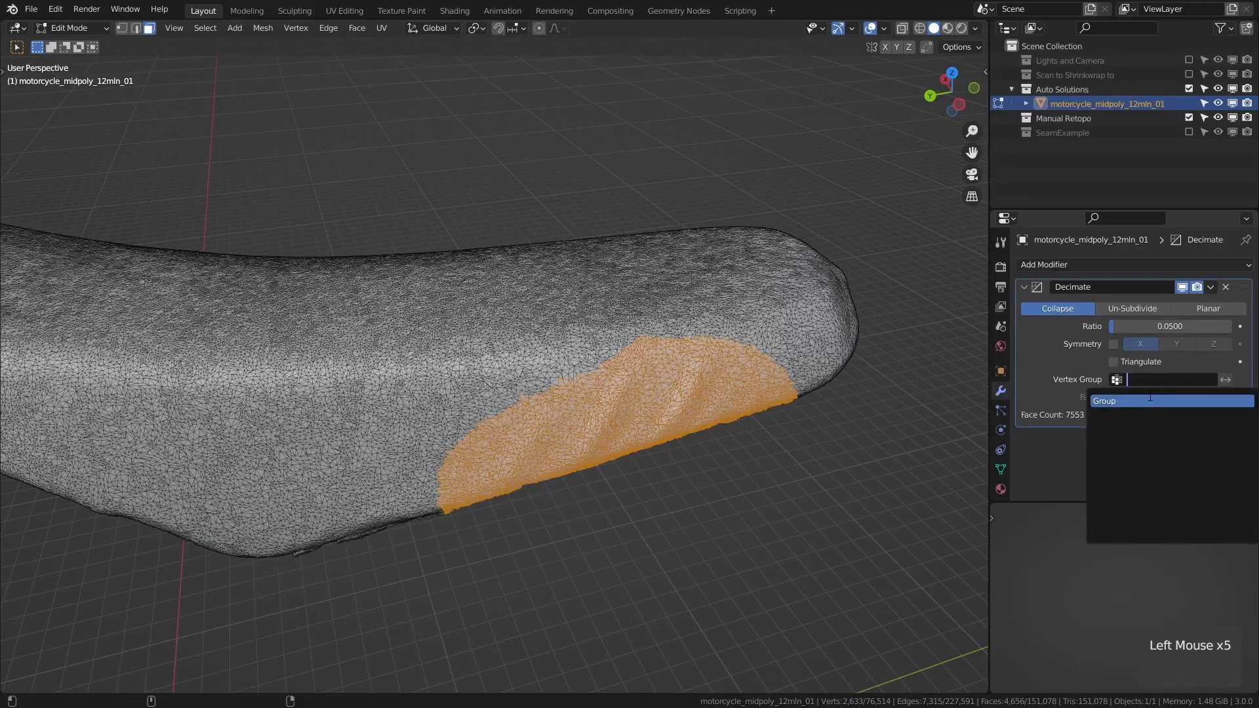
click(1150, 400)
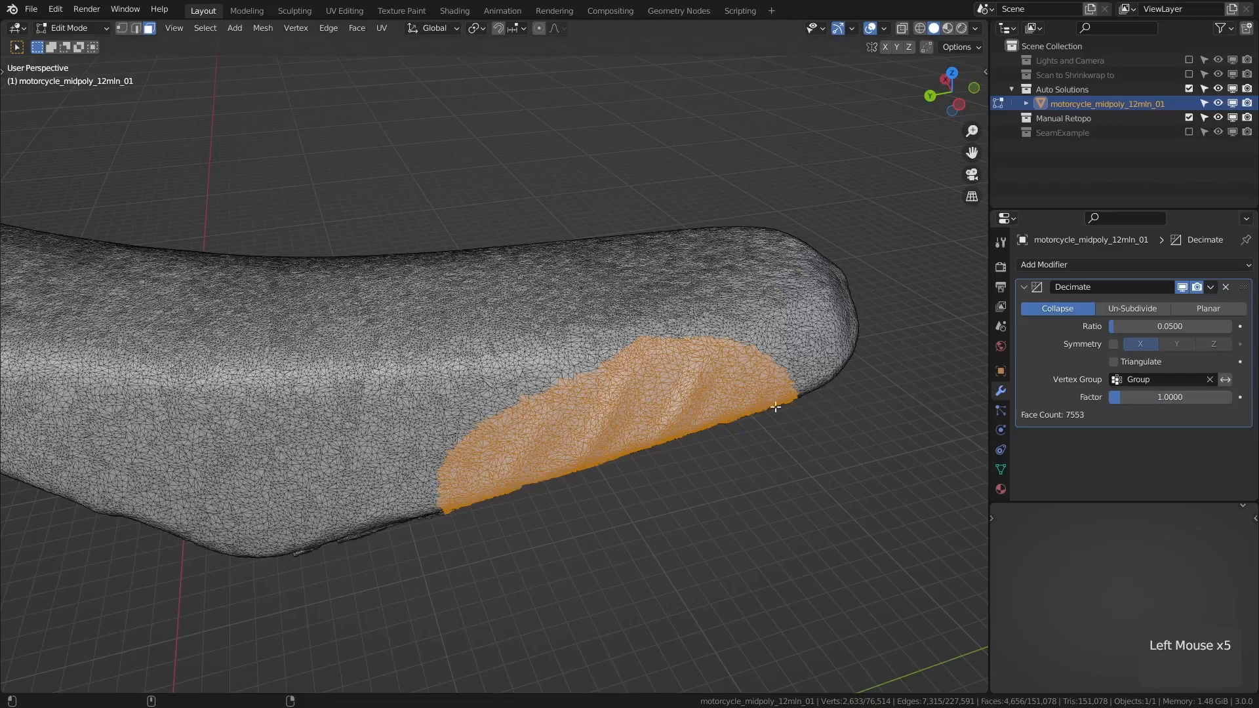
- Return to Object Mode and invert the vertex group's influence in the Decimate modifier
middle_drag(776, 407, 558, 394)
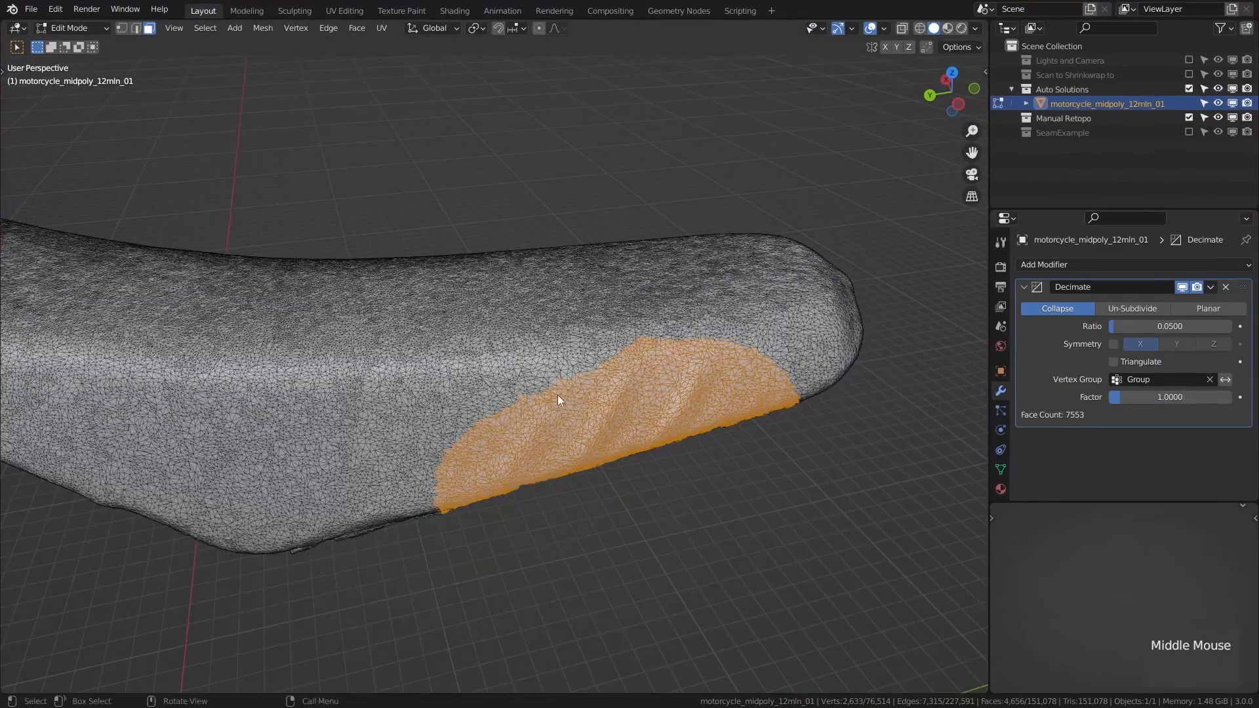
key(Tab)
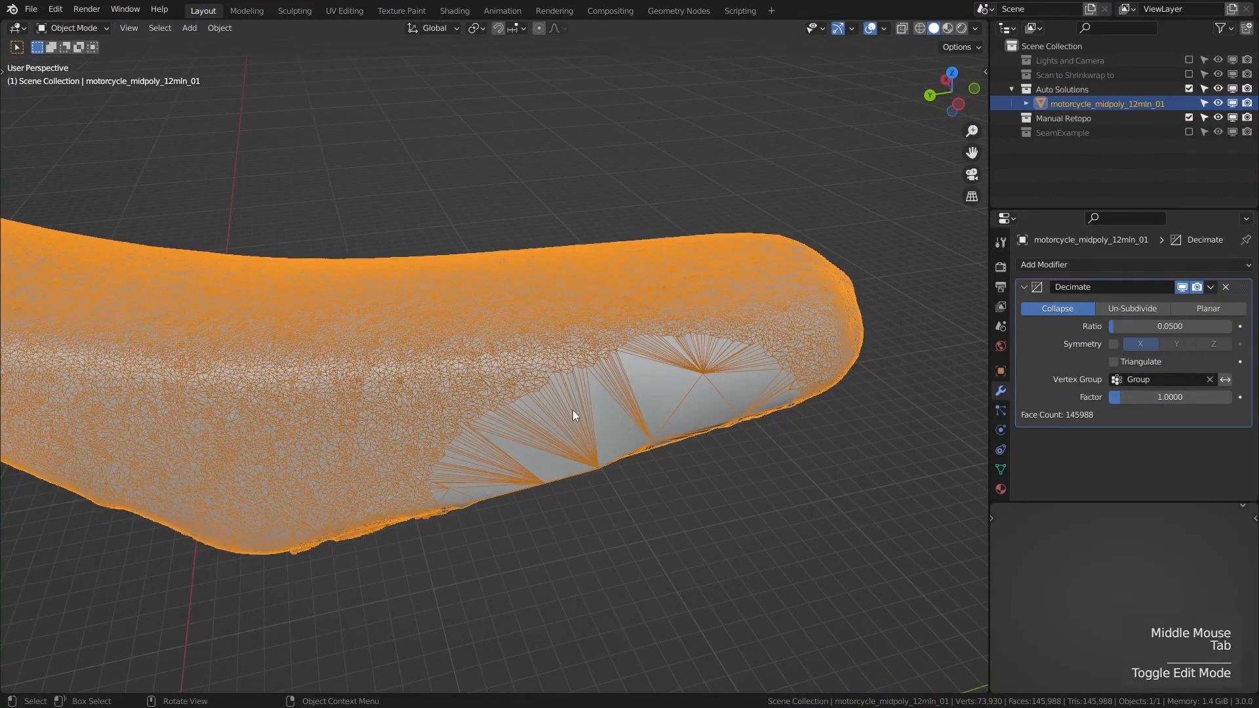
click(1226, 379)
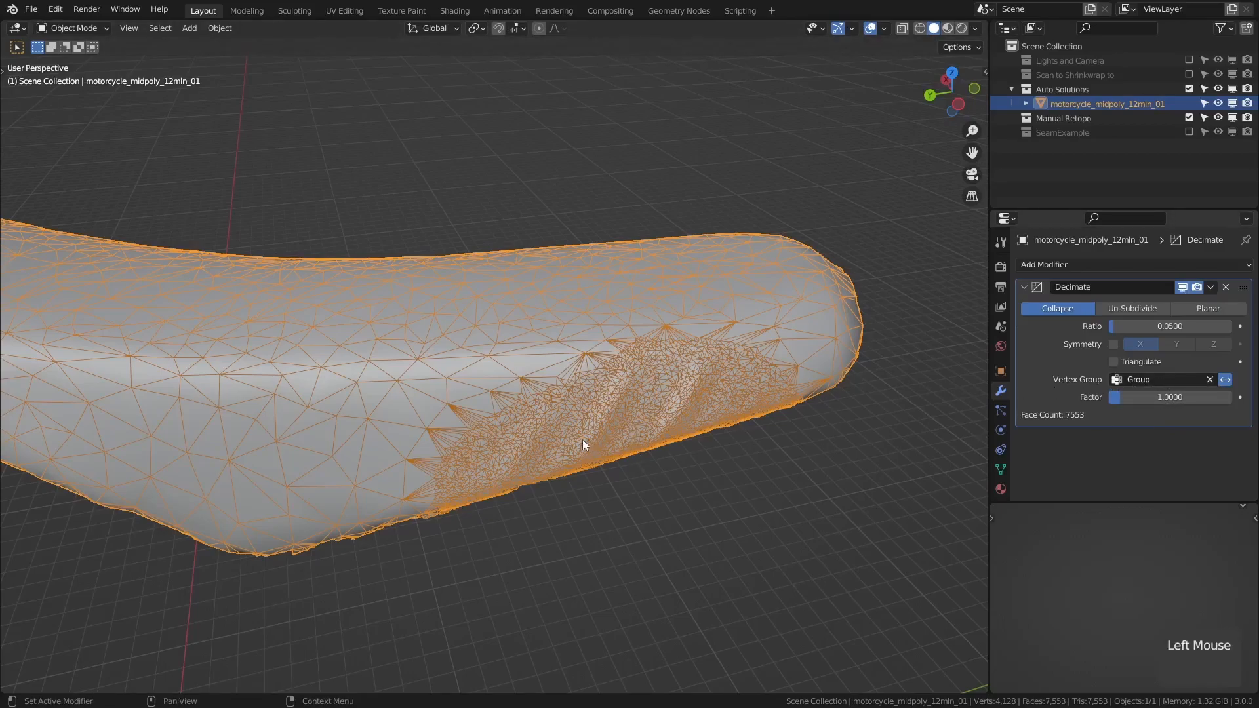
- Clear the vertex group from the Decimate modifier, apply the modifier and enter Edit Mode
middle_drag(576, 430, 597, 413)
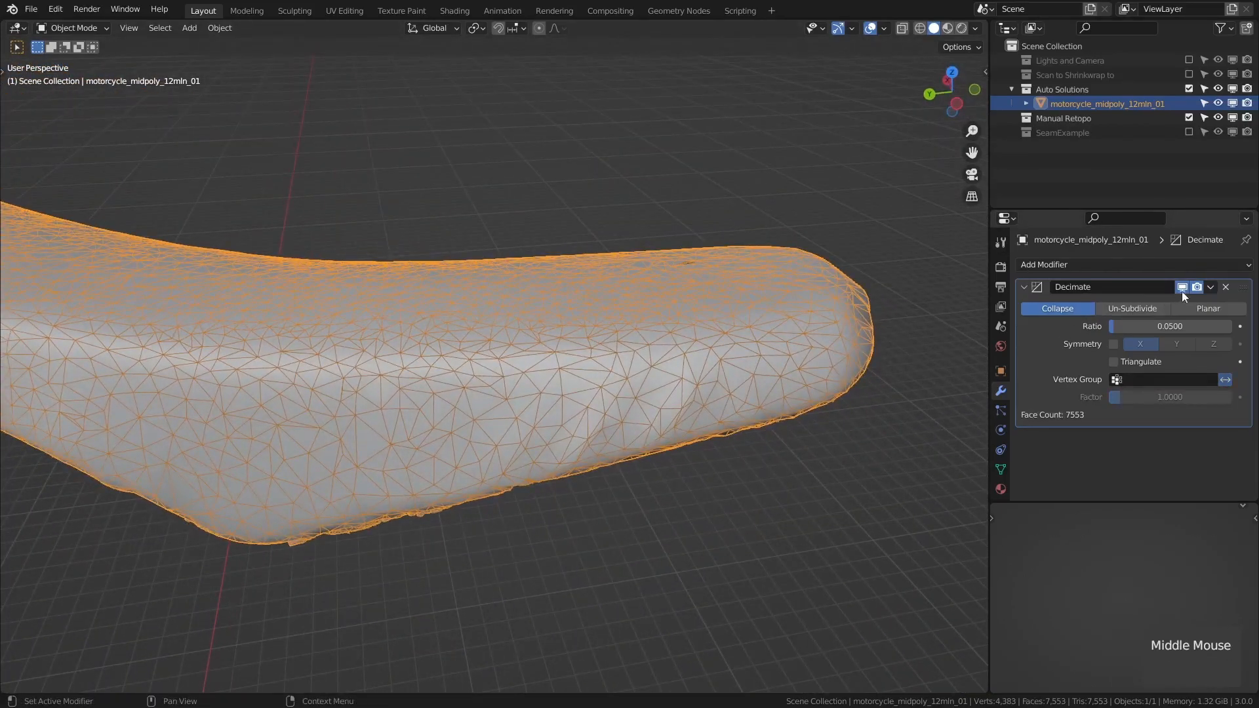
click(1211, 288)
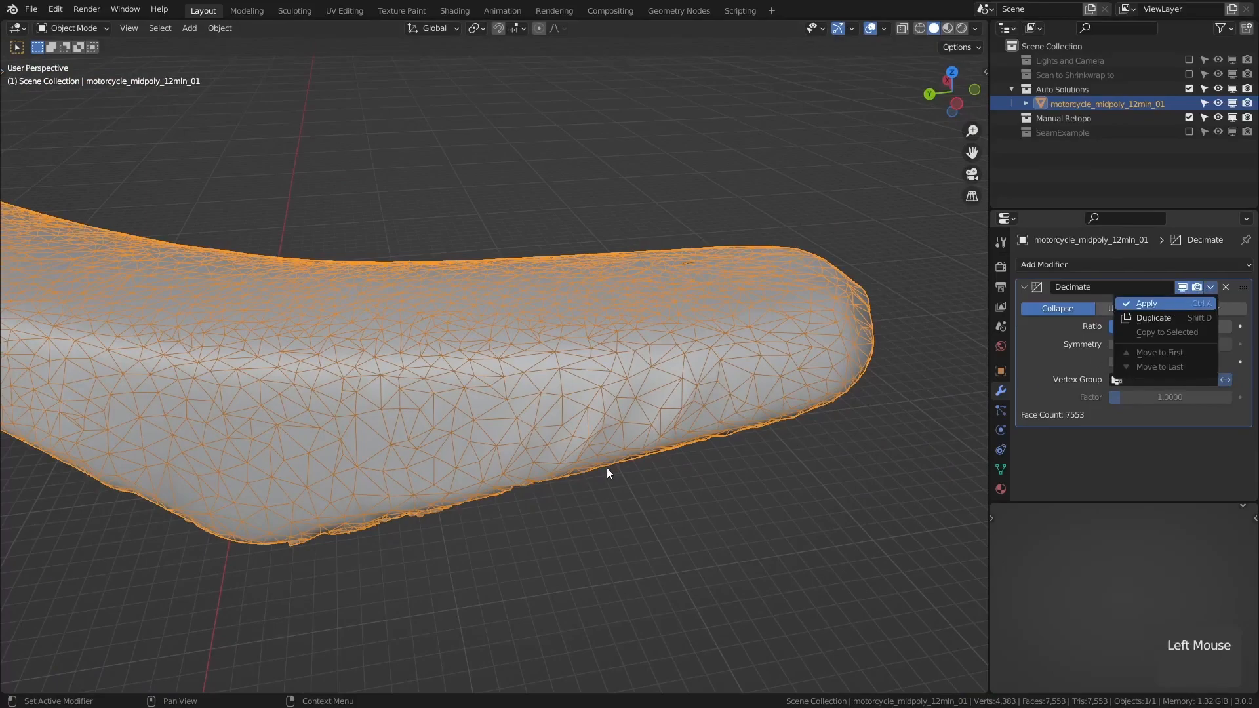
key(ctrl+a)
middle_drag(589, 460, 525, 387)
middle_drag(525, 387, 666, 444)
key(Tab)
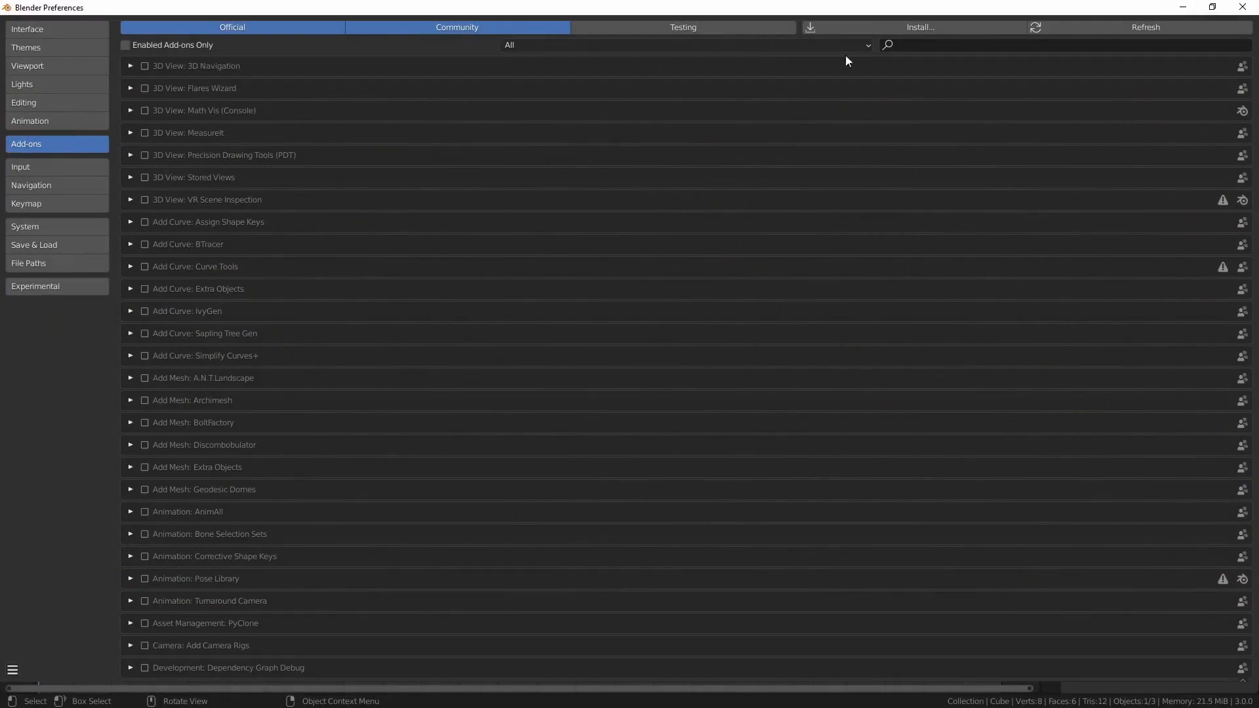
- In the preferences, search the add-ons for "print" and enable Mesh: 3D-Print Toolbox
click(918, 44)
text(print)
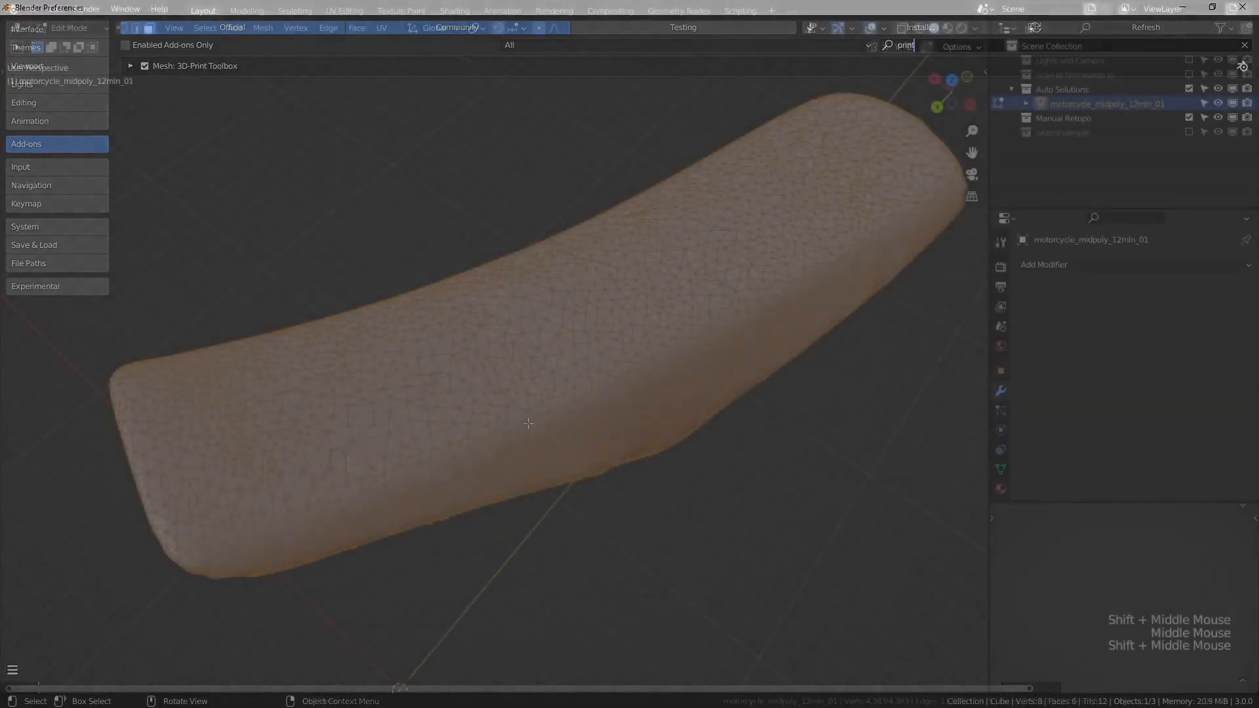
- Show the 3D-Print tools, deselect the whole mesh and run Check All on the seat
key(n)
key(t)
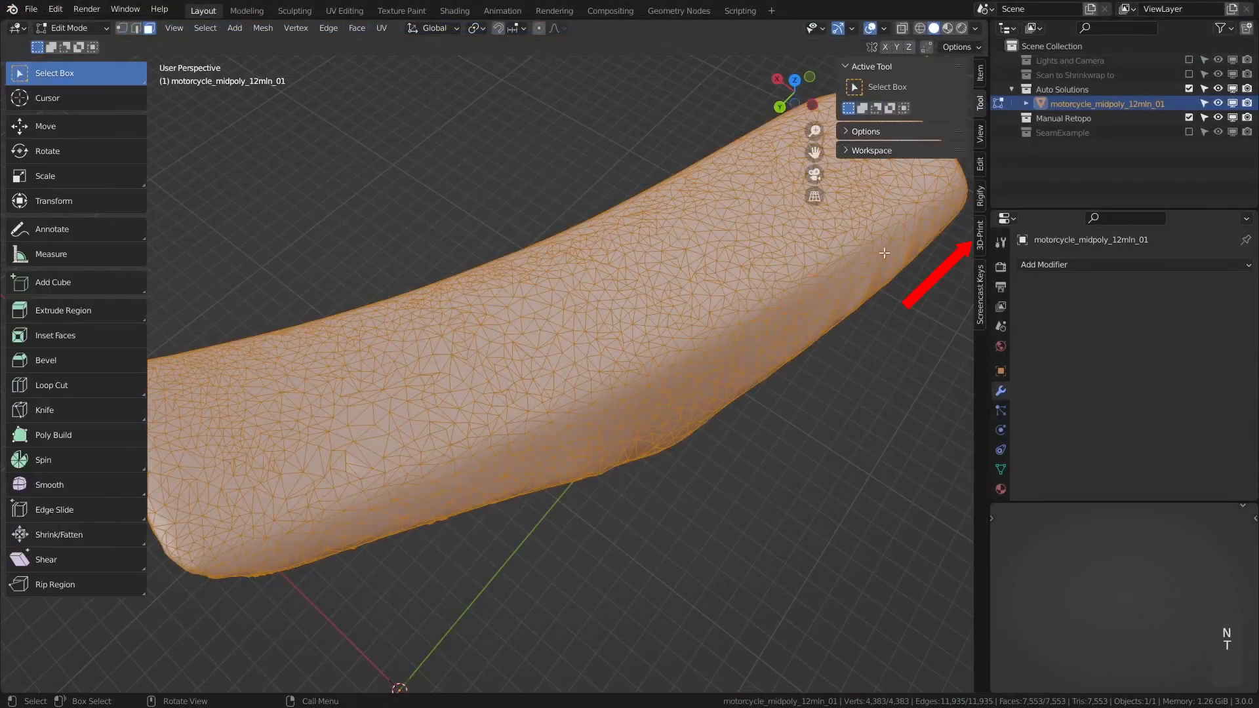
click(981, 238)
middle_drag(721, 276, 833, 255)
key(alt+a)
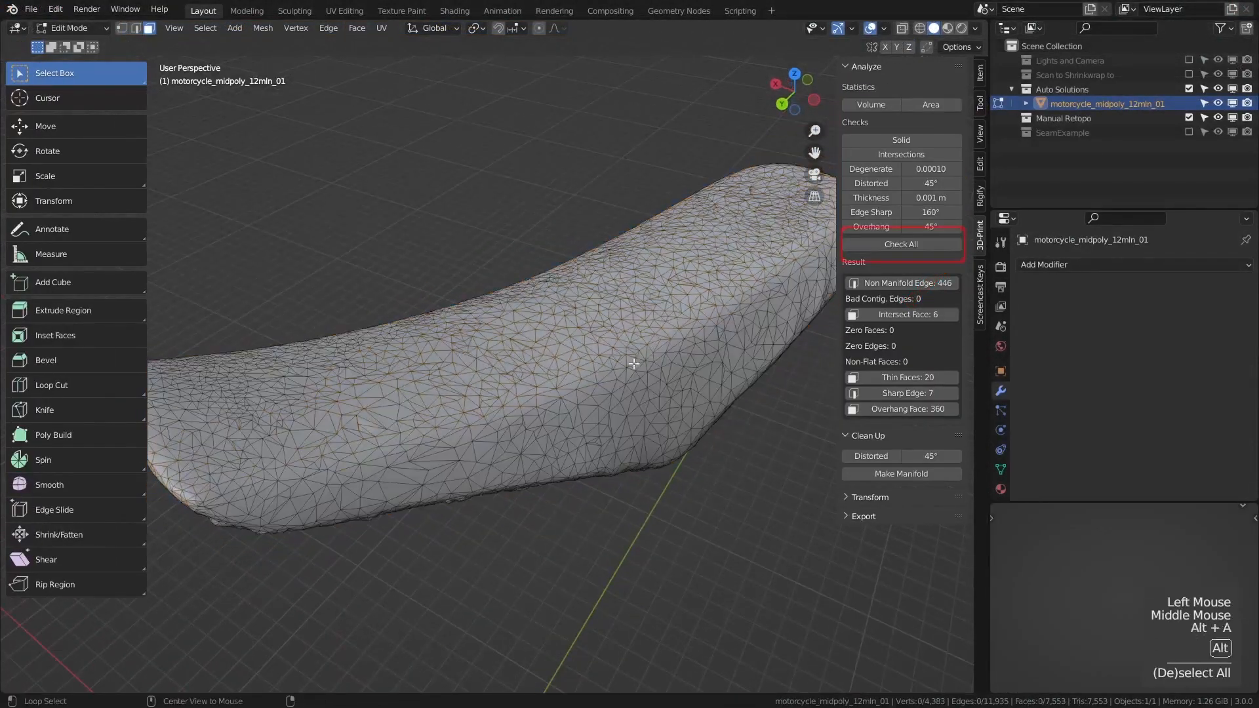
click(882, 245)
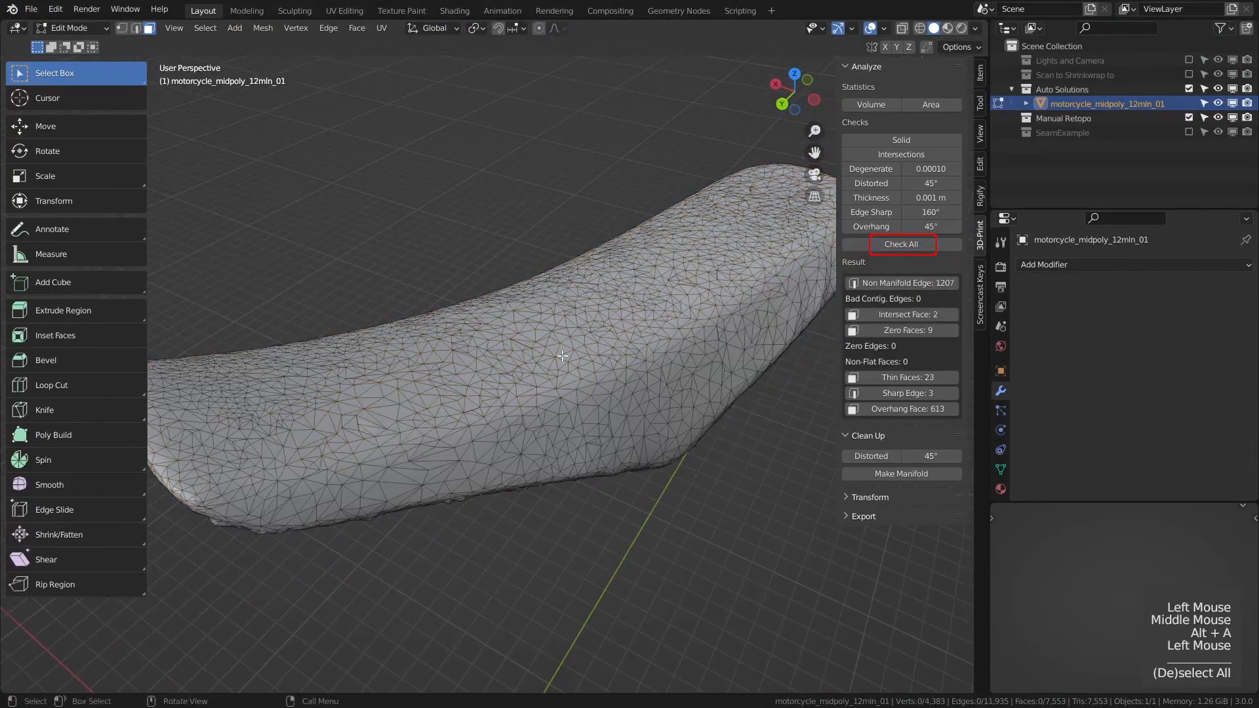
middle_drag(499, 388, 528, 377)
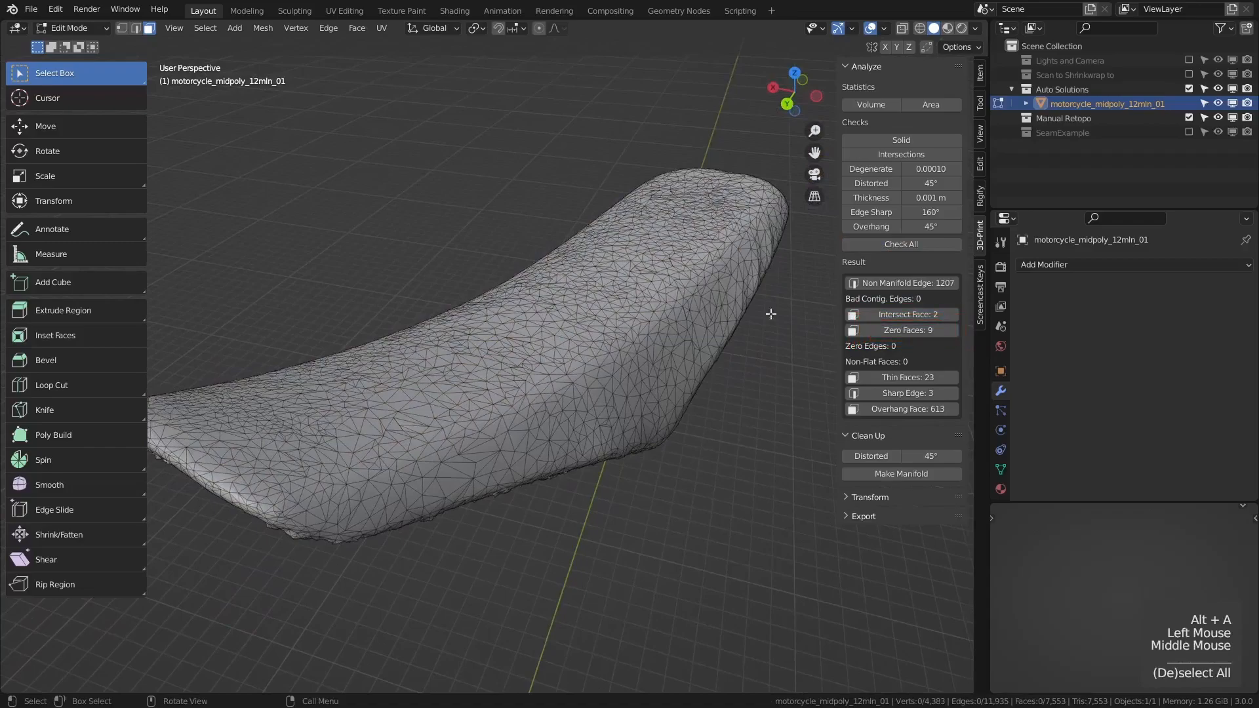
- Select the faces reported as intersecting, inspect them with X-ray and delete them
click(909, 315)
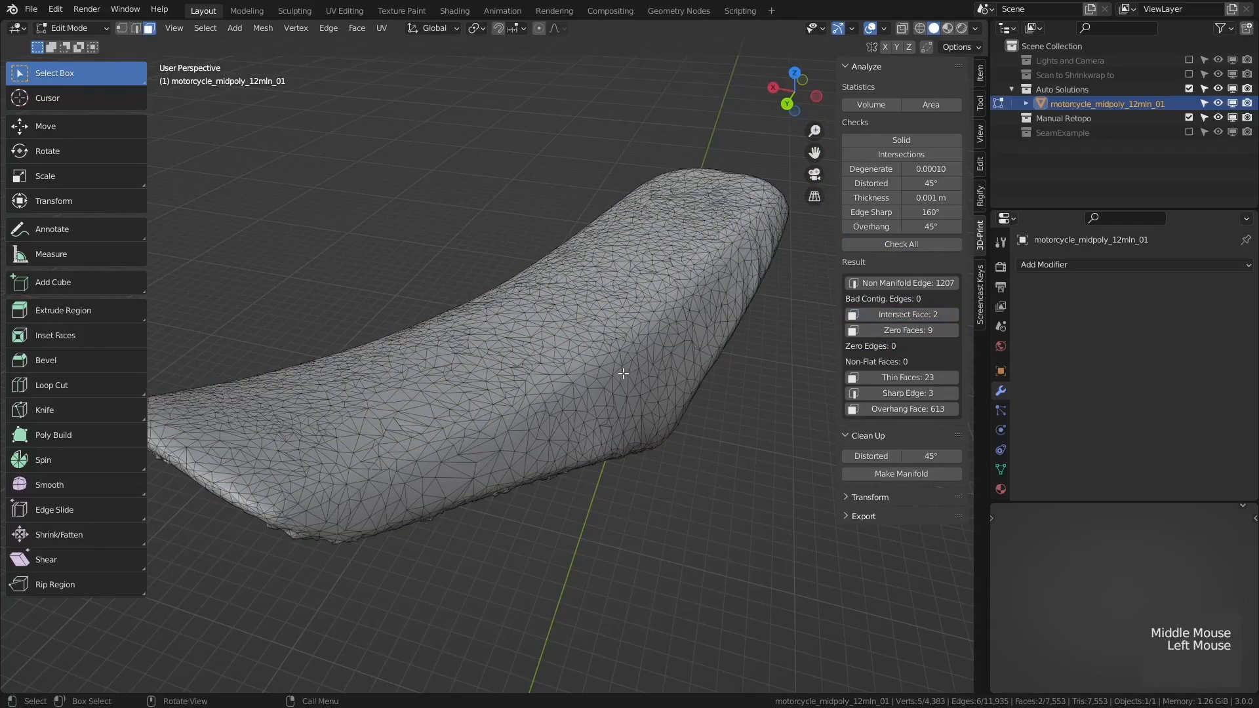
middle_drag(623, 374, 593, 384)
key(alt+z)
middle_drag(516, 410, 607, 389)
key(KP_Decimal)
scroll(501, 383, down, 3)
scroll(501, 383, down, 1)
key(alt+z)
key(x)
click(515, 336)
- In vertex selection mode, delete the stray vertex at the seat's lower edge and rerun Check All
key(1)
click(445, 354)
key(g)
key(alt+z)
key(alt+z)
key(g)
click(587, 404)
scroll(587, 404, down, 2)
key(x)
click(557, 346)
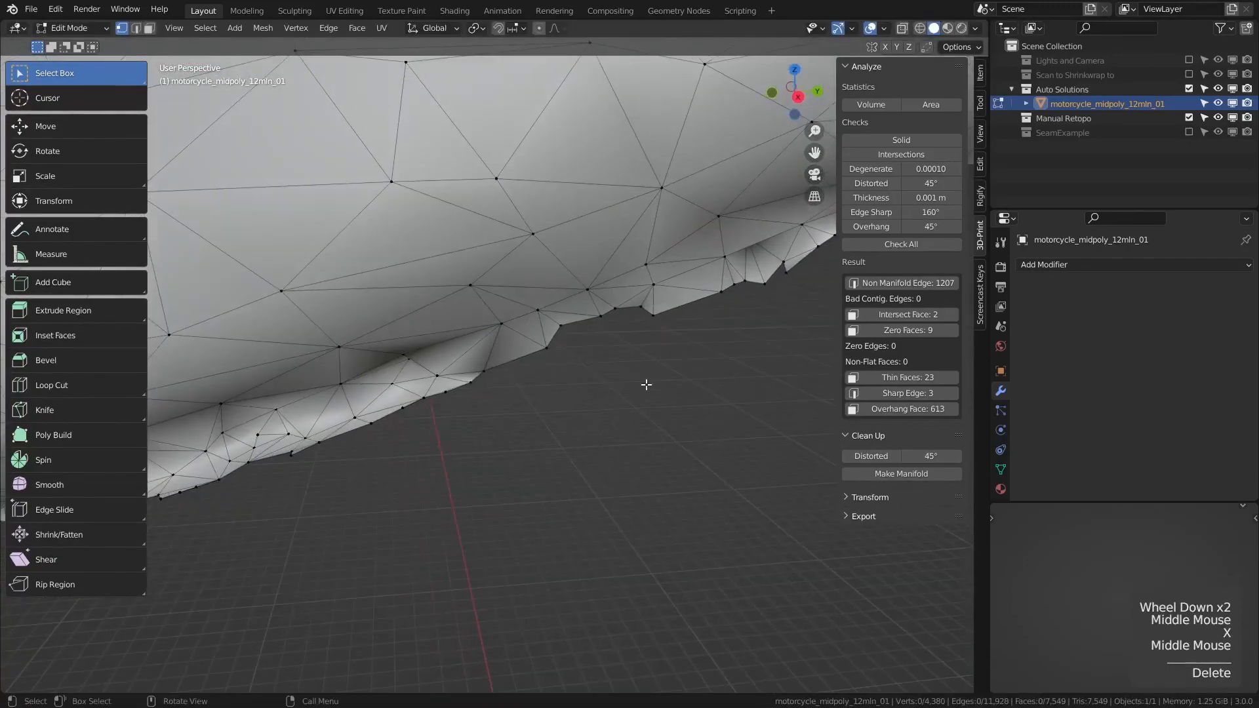
click(896, 243)
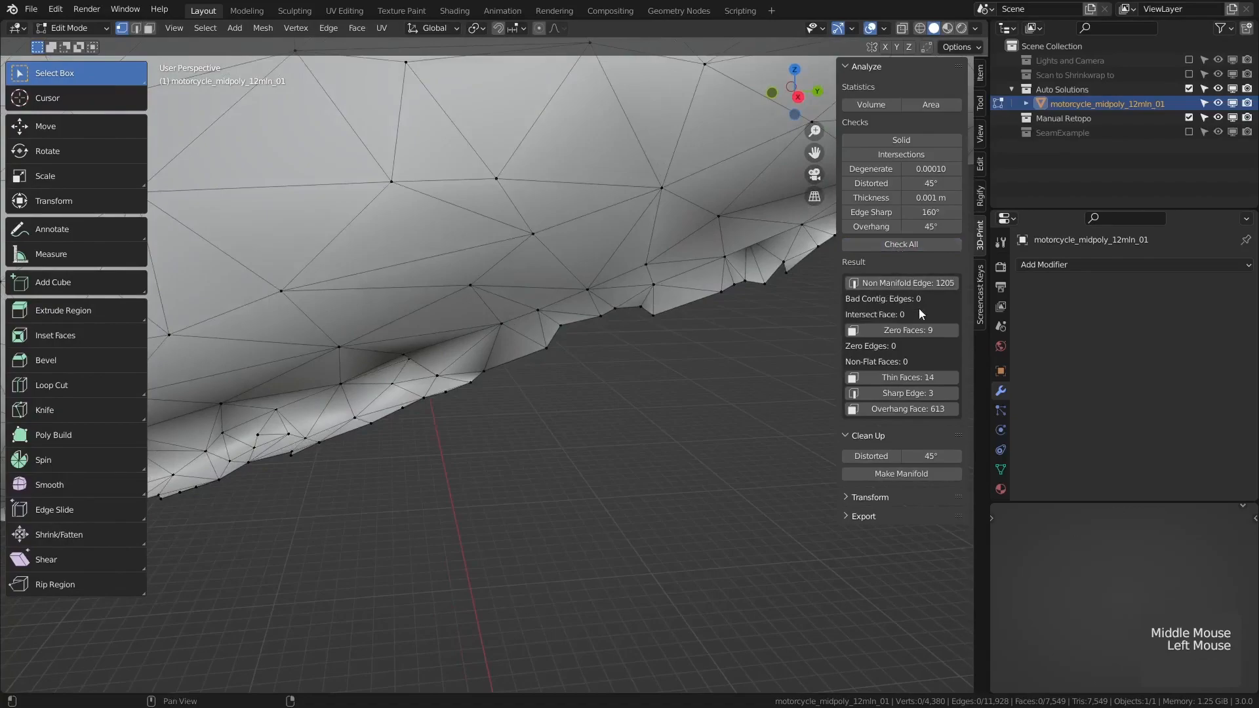
- Select the reported zero faces with X-ray on, add the protruding faces along the seat's lower edge to the selection and delete them all
double_click(913, 330)
scroll(515, 380, down, 1)
key(KP_Decimal)
key(alt+z)
middle_drag(492, 407, 497, 383)
scroll(558, 371, up, 2)
shift+middle_drag(606, 368, 564, 384)
ctrl+middle_drag(564, 384, 575, 347)
middle_drag(584, 387, 591, 358)
shift+middle_drag(590, 358, 577, 386)
shift+middle_drag(577, 387, 630, 393)
shift+click(457, 494)
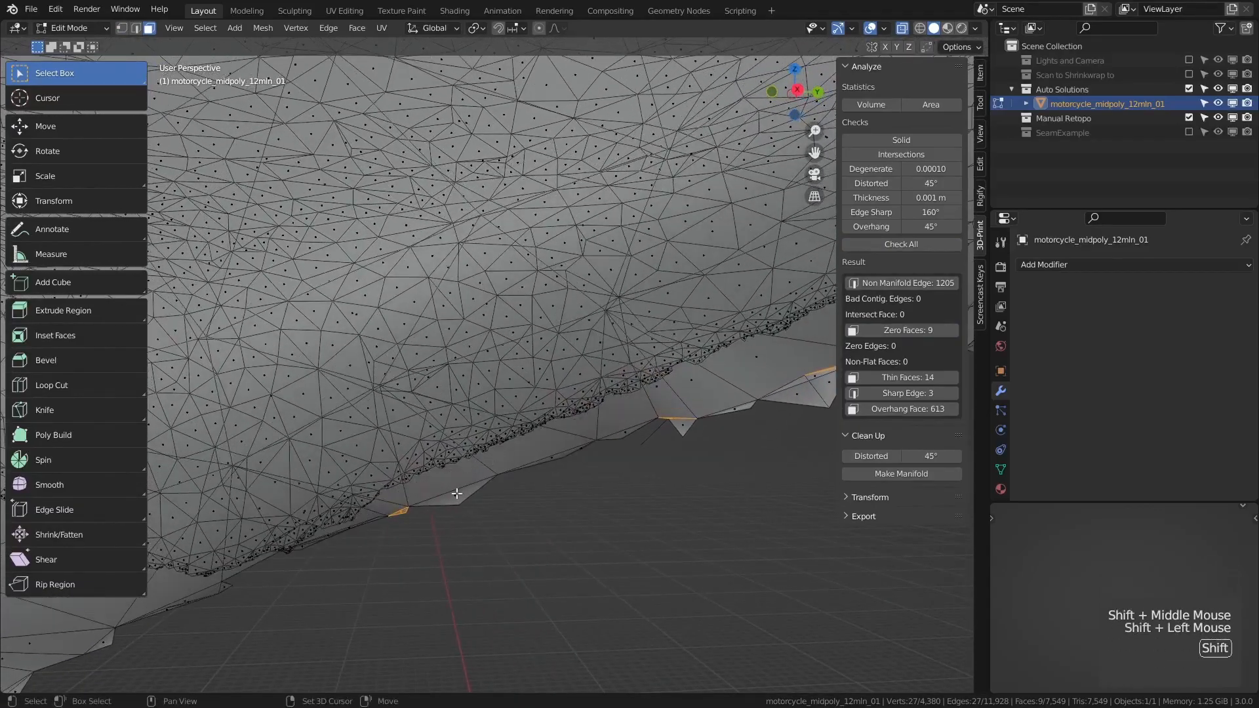
shift+middle_drag(773, 340, 612, 411)
shift+click(519, 498)
shift+click(573, 482)
shift+click(631, 468)
shift+click(661, 455)
key(x)
click(619, 492)
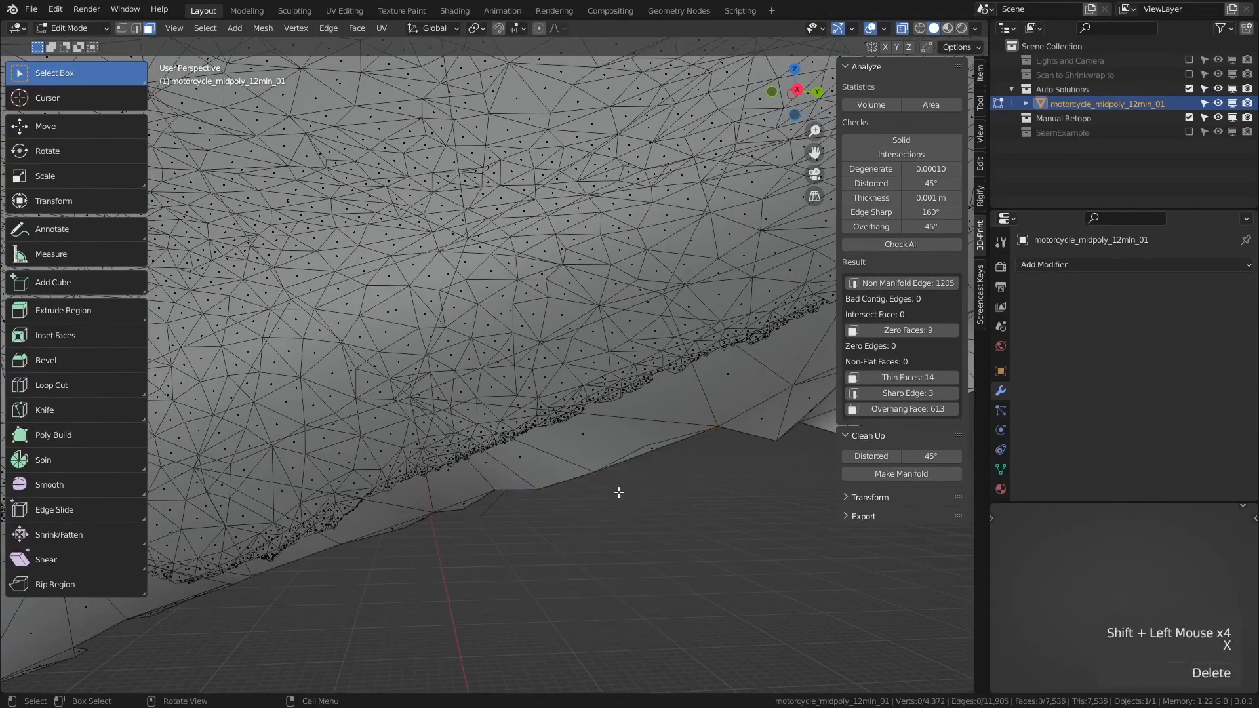
- In vertex selection mode, box-select the leftover vertex at the lower edge, delete it and rerun Check All
middle_drag(619, 493, 577, 506)
key(1)
drag(570, 532, 626, 562)
key(x)
click(628, 543)
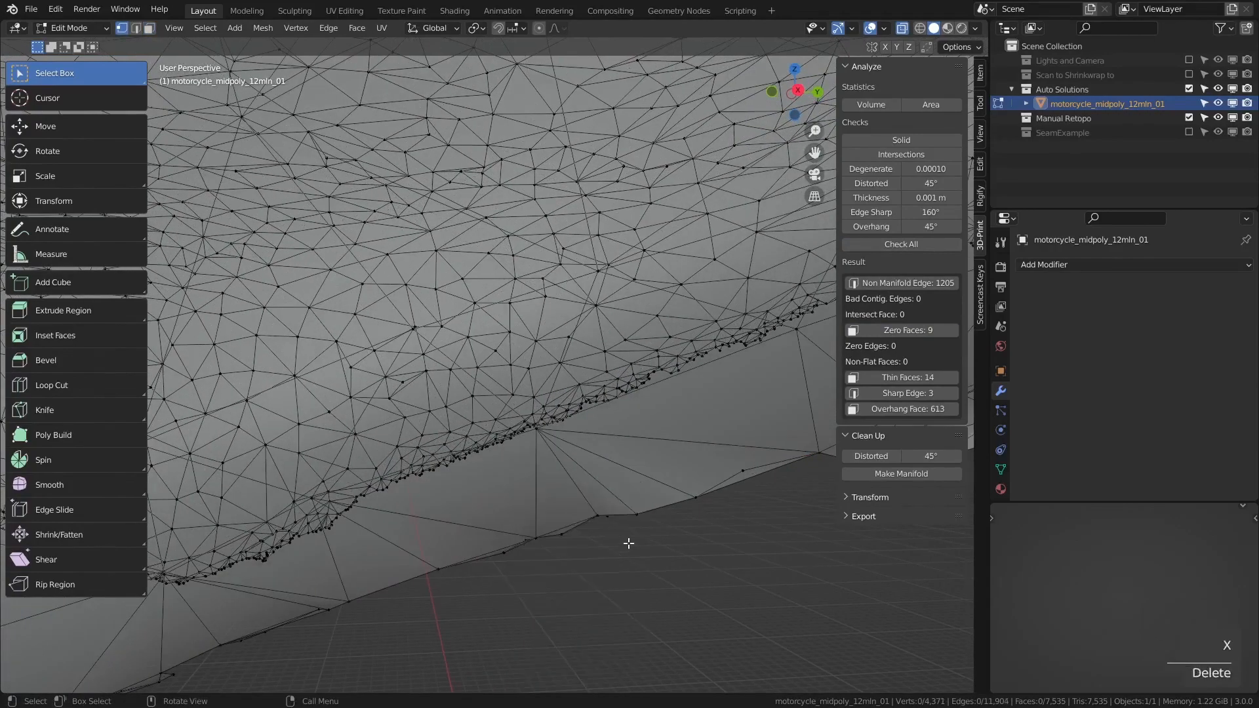
click(894, 247)
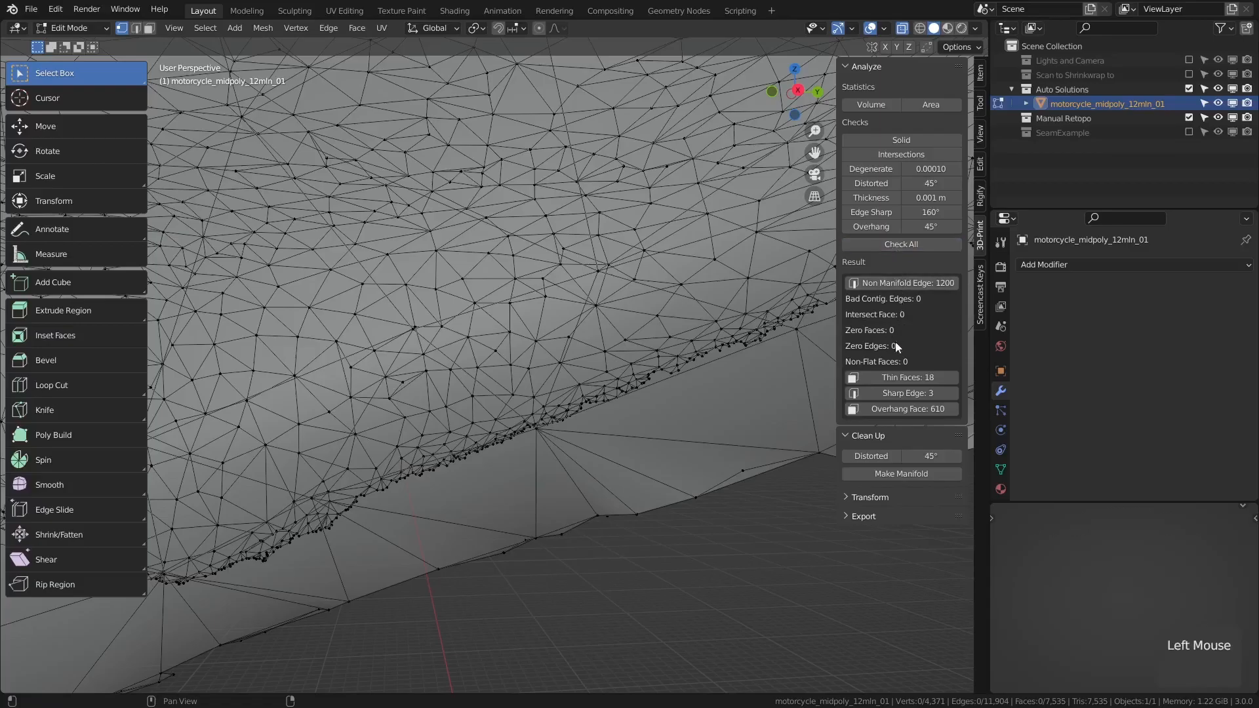
- Select the faces reported as thin and locate the dark pinched spot on the seat's surface
click(902, 378)
middle_drag(599, 422, 420, 413)
scroll(495, 446, up, 3)
middle_drag(495, 446, 745, 509)
scroll(511, 427, down, 5)
shift+middle_drag(656, 486, 669, 452)
shift+middle_drag(610, 453, 524, 430)
shift+middle_drag(459, 407, 512, 459)
scroll(485, 472, up, 9)
shift+middle_drag(410, 570, 410, 509)
- With X-ray off and vertex selection on, slide the pinched spot's vertex along its edge to flatten the dent and dissolve it
click(426, 510)
key(alt+z)
key(1)
click(410, 509)
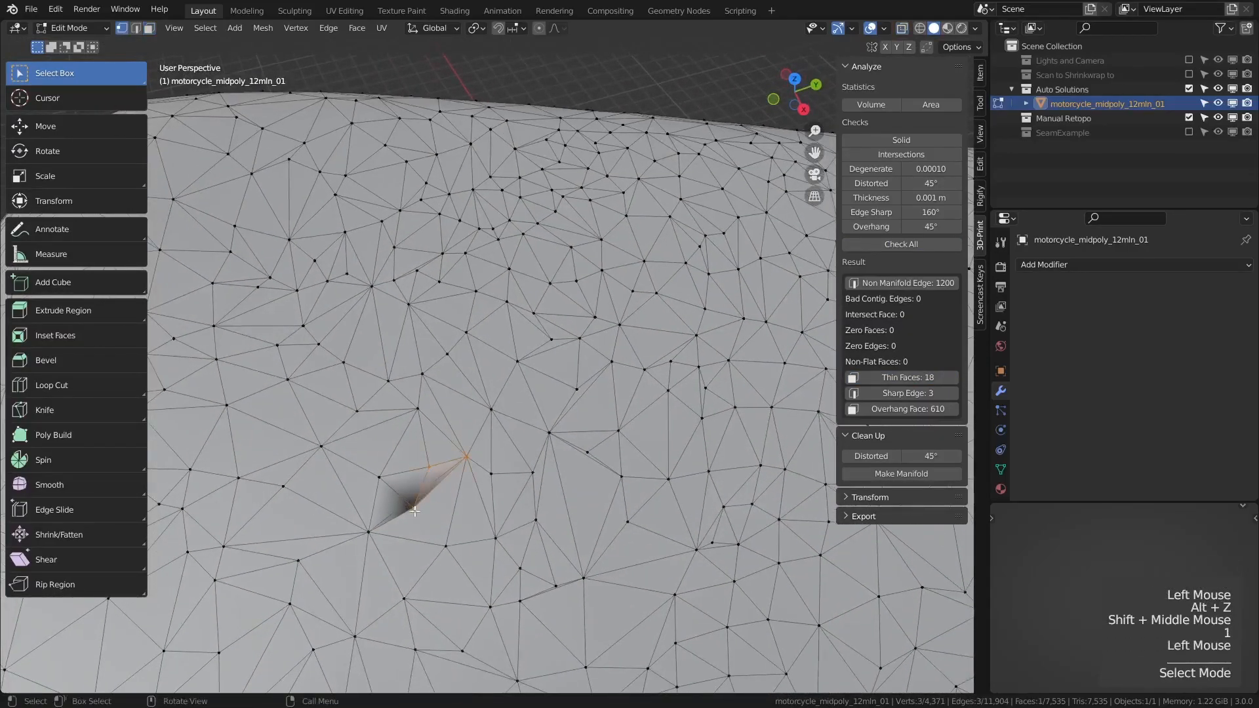
key(g)
key(g)
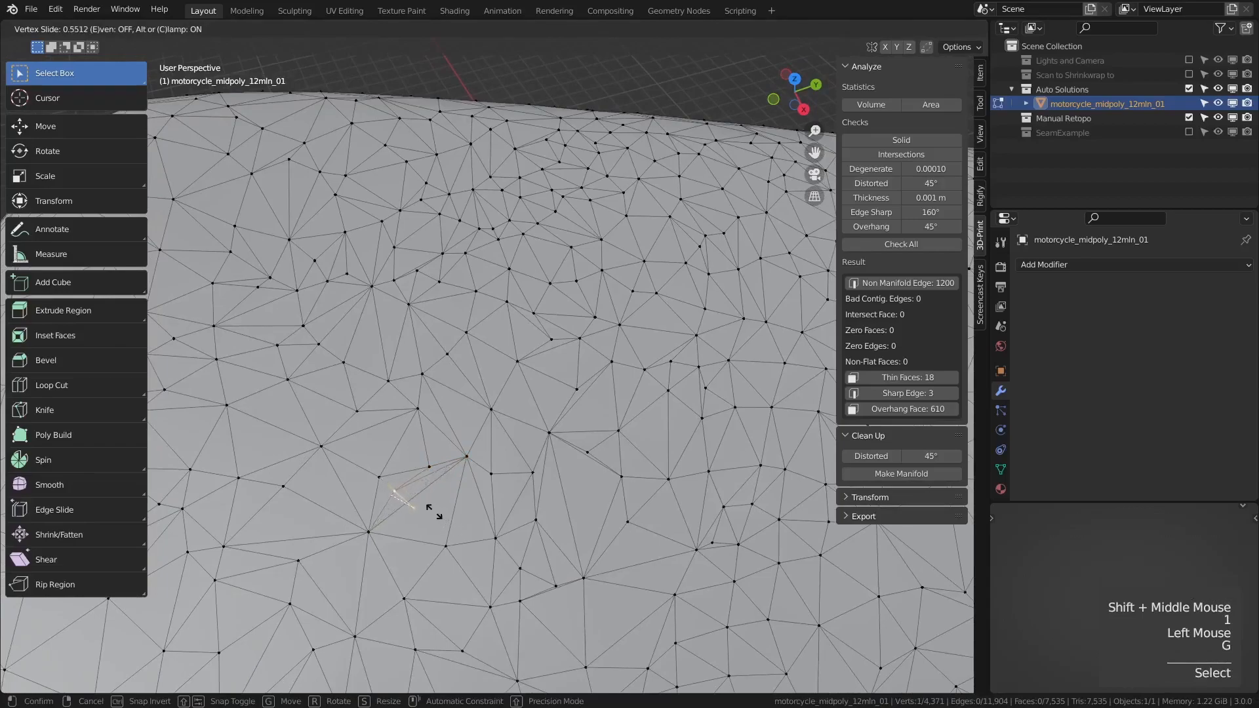
click(433, 511)
key(x)
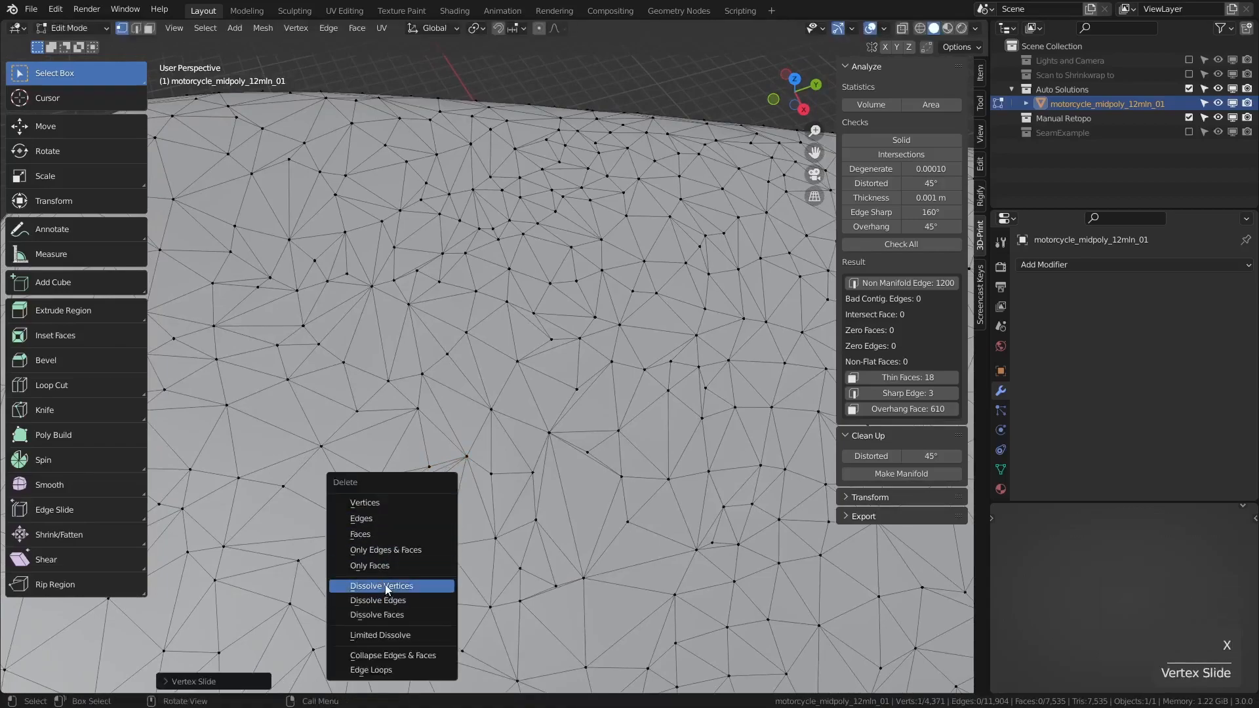
click(387, 587)
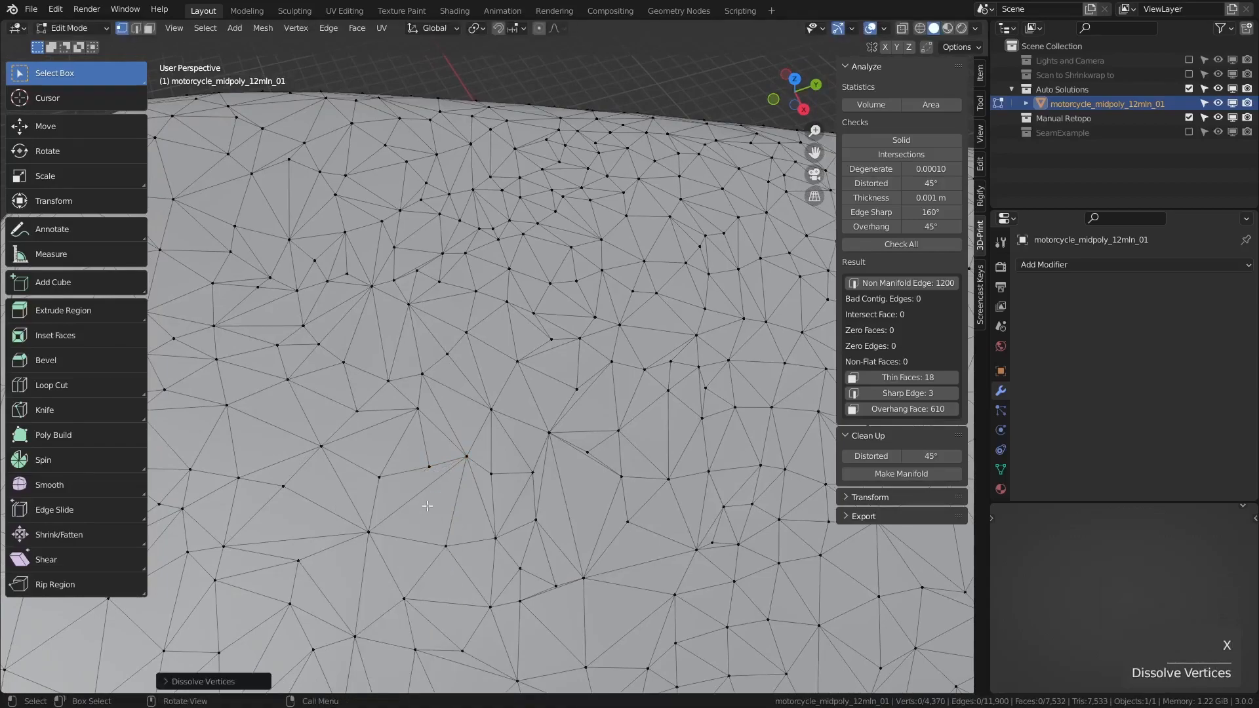
- Slide the neighbouring vertex along its edge to open up the thin triangle and rerun Check All
click(466, 456)
key(g)
key(g)
click(430, 466)
scroll(432, 463, down, 1)
scroll(432, 463, down, 6)
shift+middle_drag(431, 463, 459, 410)
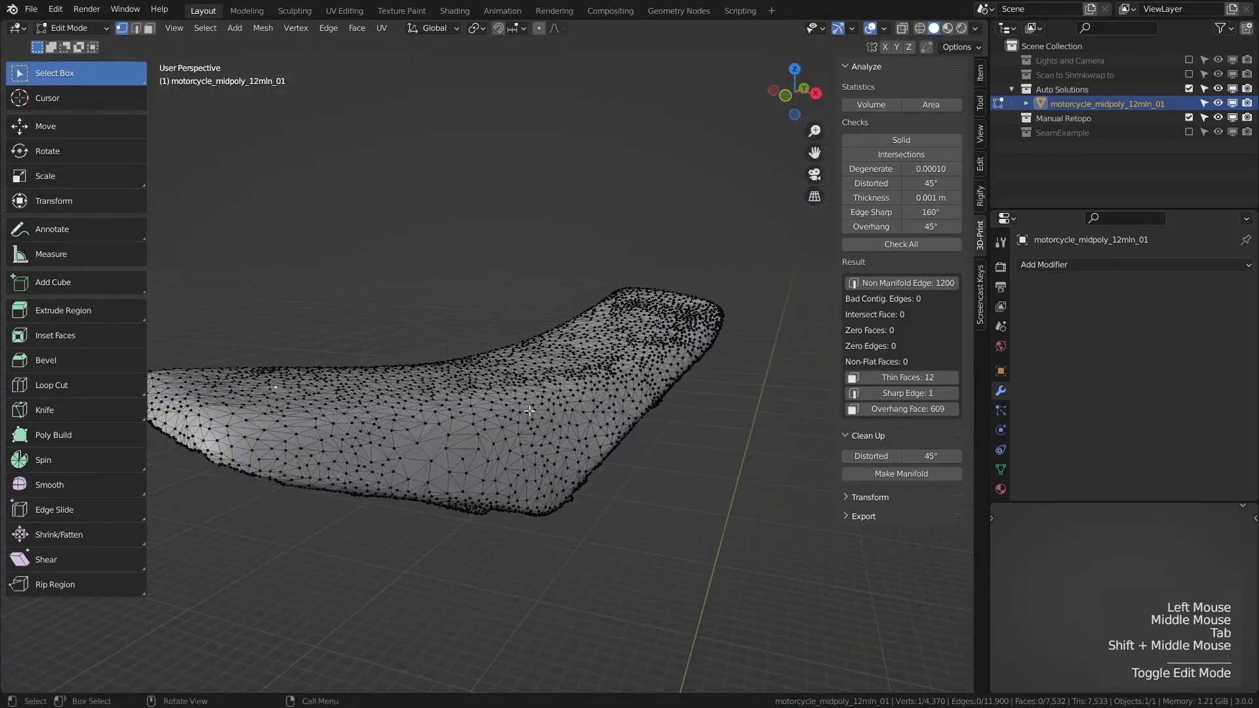
click(911, 244)
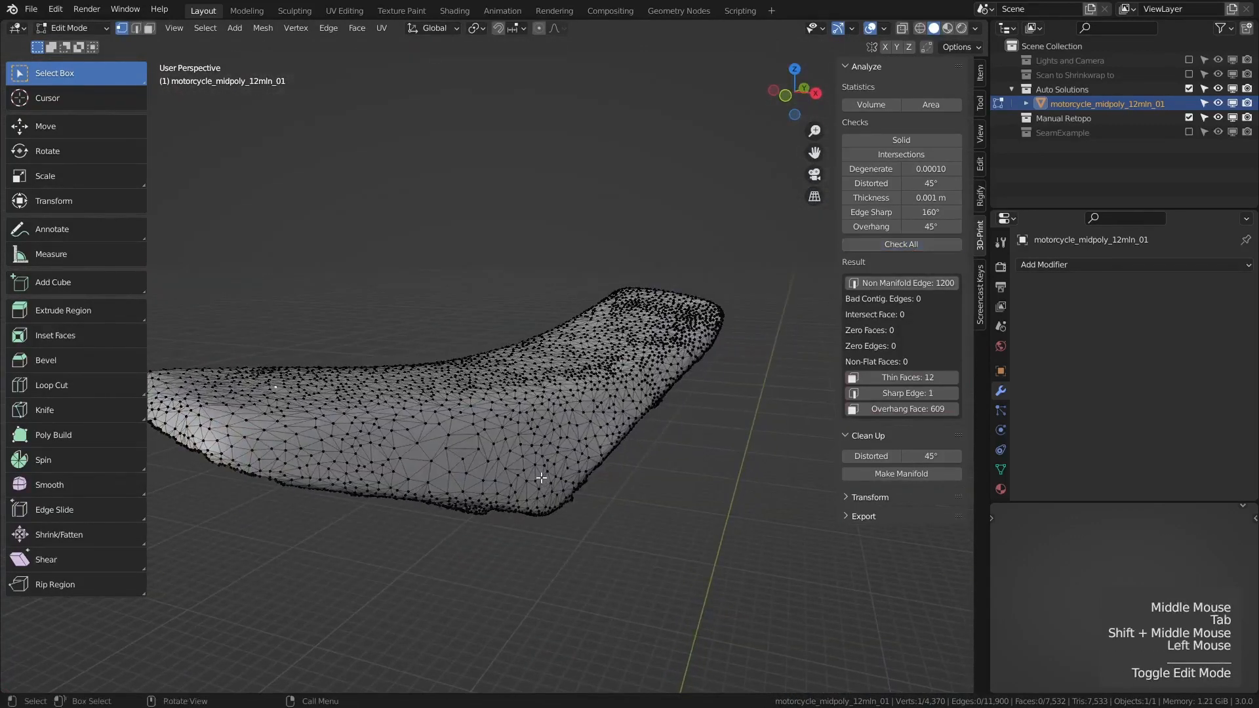
- Select the edge reported as sharp, extend the selection at the lower rim and try deleting its vertices
click(910, 393)
middle_drag(562, 531, 387, 463)
key(grave)
middle_drag(486, 569, 479, 448)
scroll(489, 453, down, 3)
shift+click(576, 472)
key(x)
click(536, 389)
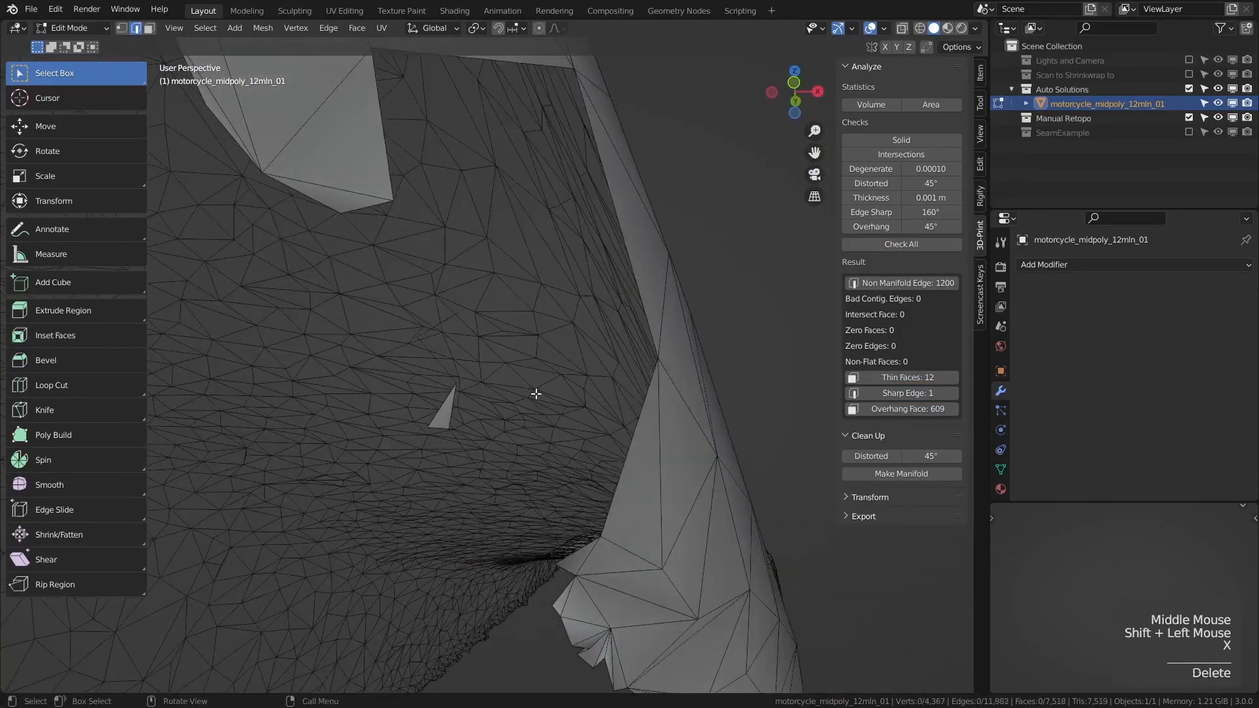
- In face selection mode, delete the detached triangle left near the lower rim
key(3)
click(443, 411)
key(x)
click(407, 447)
scroll(590, 458, down, 3)
middle_drag(590, 458, 515, 529)
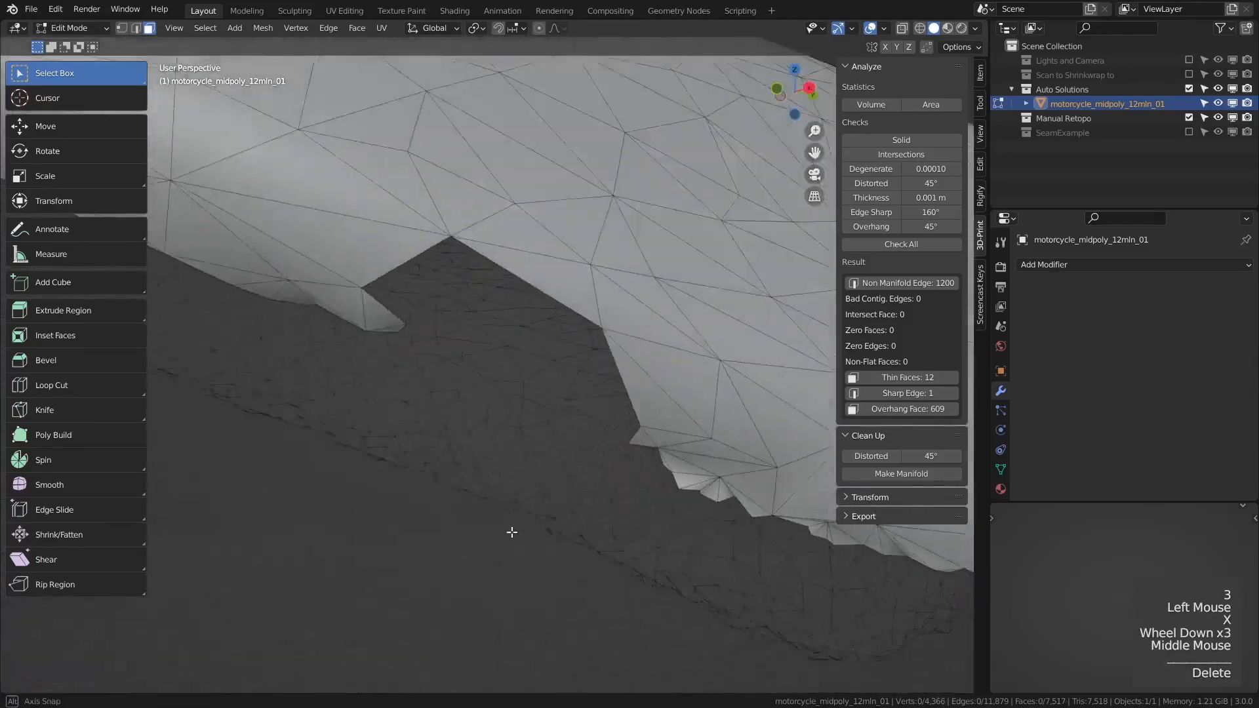
- Undo the recent deletions around the sharp edge
scroll(515, 528, down, 2)
middle_drag(539, 410, 513, 422)
key(ctrl+z)
key(ctrl+z)
key(ctrl+z)
key(ctrl+z)
- Delete the two selected faces at the lower rim, then select and delete the detached island of linked faces beside them
scroll(513, 422, up, 4)
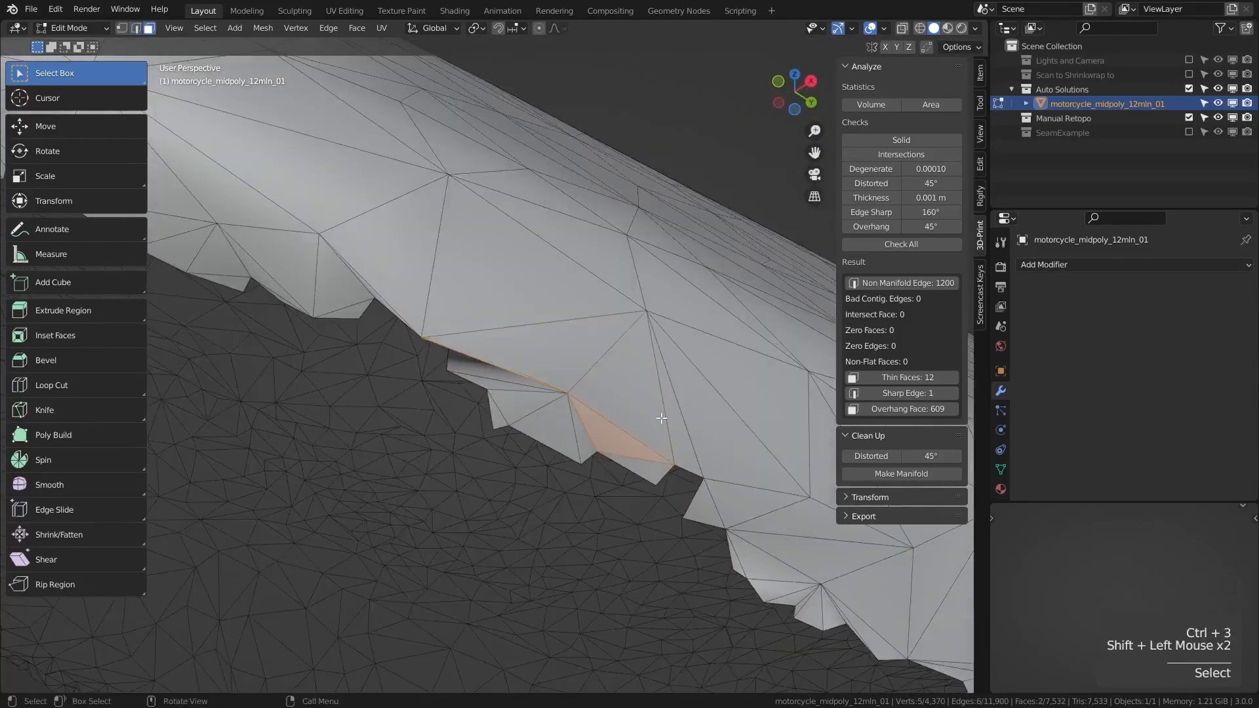
key(x)
click(616, 415)
middle_drag(616, 415, 547, 414)
key(l)
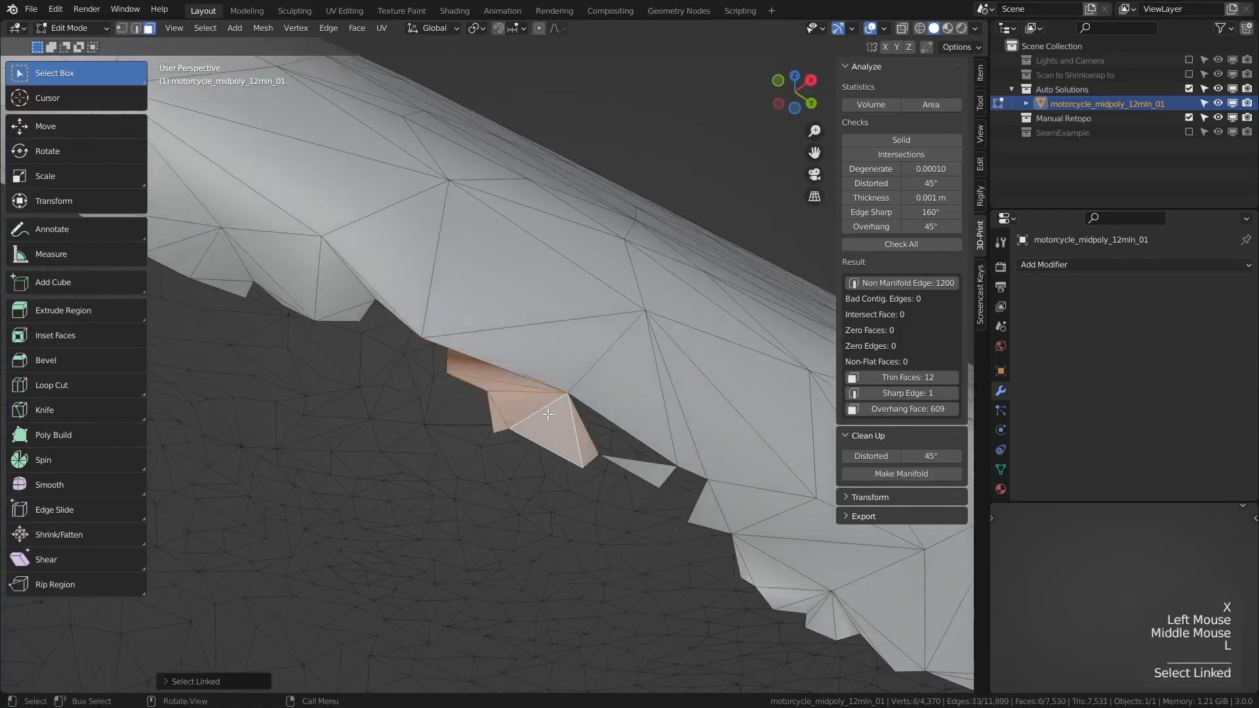
key(x)
click(553, 418)
- Delete the remaining detached fragment at the lower rim and rerun Check All
click(635, 471)
key(x)
click(635, 470)
mouse_move(635, 471)
middle_down()
mouse_move(631, 502)
mouse_move(646, 452)
middle_up()
scroll(631, 502, down, 2)
click(903, 245)
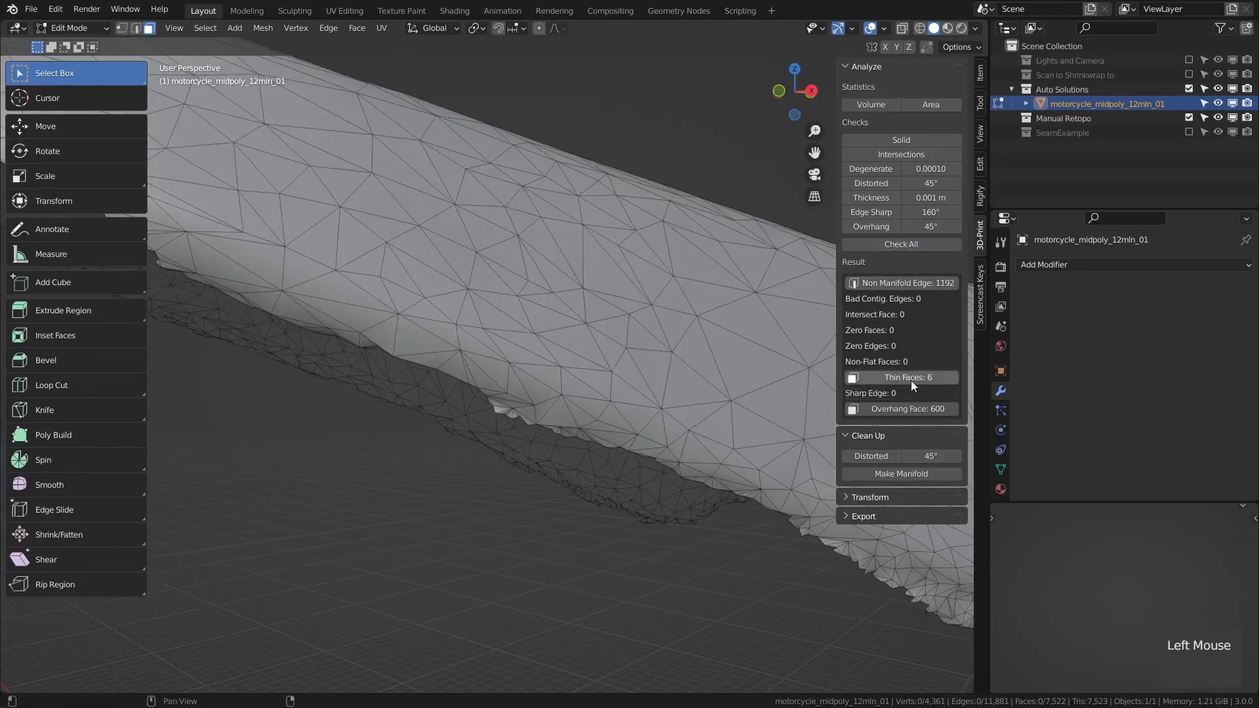
- Turn on X-ray and select the faces reported as thin across the seat
scroll(540, 368, down, 5)
middle_drag(543, 370, 669, 397)
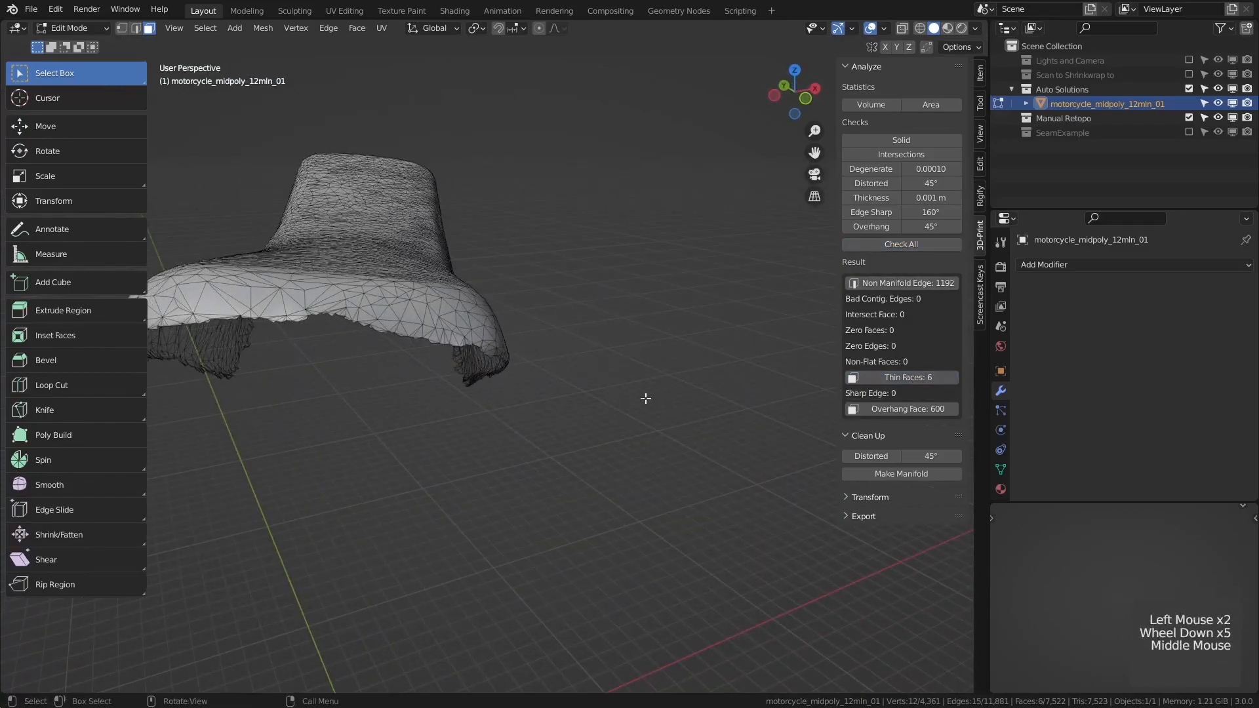
key(alt+z)
mouse_move(449, 392)
shift+middle_down()
mouse_move(574, 427)
mouse_move(442, 427)
mouse_move(827, 352)
shift+middle_up()
key(2)
click(907, 378)
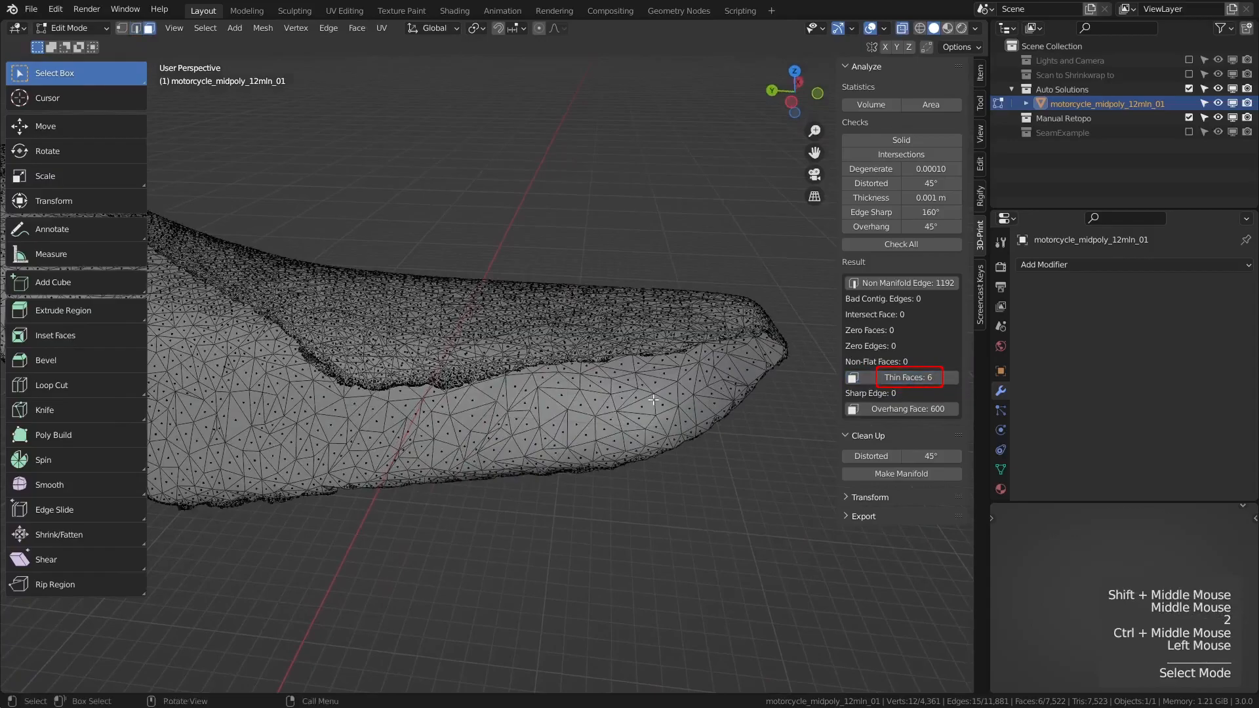
scroll(898, 377, down, 2)
shift+middle_drag(892, 376, 918, 378)
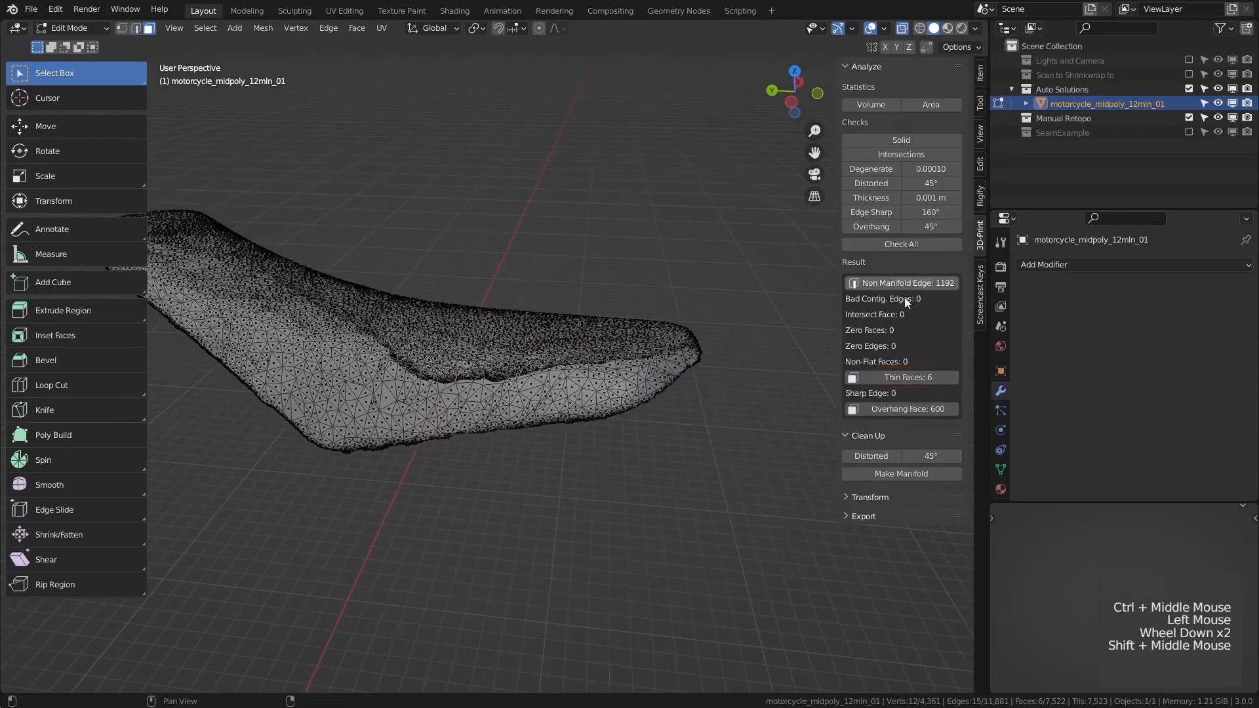
- Smooth the vertices of the selected thin faces
shift+middle_drag(406, 394, 551, 387)
middle_drag(551, 387, 581, 383)
scroll(500, 416, up, 3)
shift+middle_drag(580, 384, 420, 341)
middle_drag(420, 341, 551, 406)
key(ctrl+v)
click(419, 352)
- Turn X-ray off, select the two folded faces at the lower rim, frame them and rerun Check All
ctrl+middle_drag(551, 406, 610, 446)
ctrl+middle_drag(610, 446, 636, 459)
key(alt+z)
click(557, 494)
shift+click(556, 494)
key(KP_Decimal)
scroll(619, 514, down, 2)
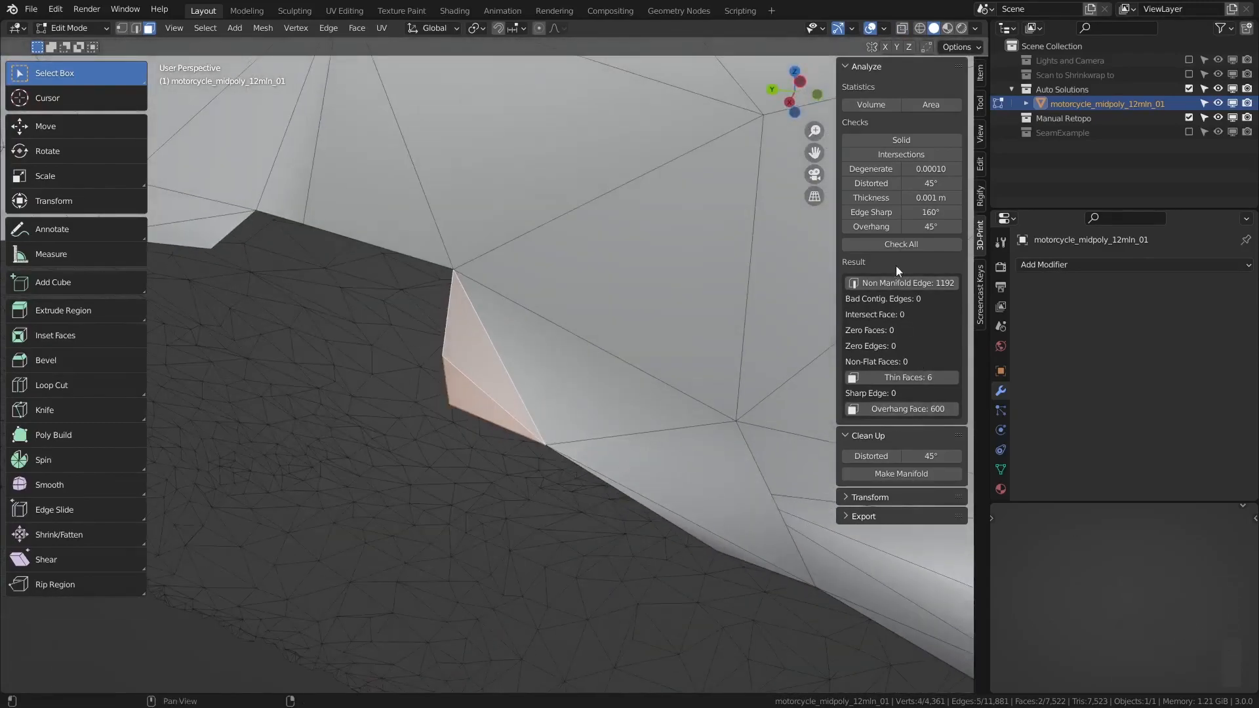
click(900, 245)
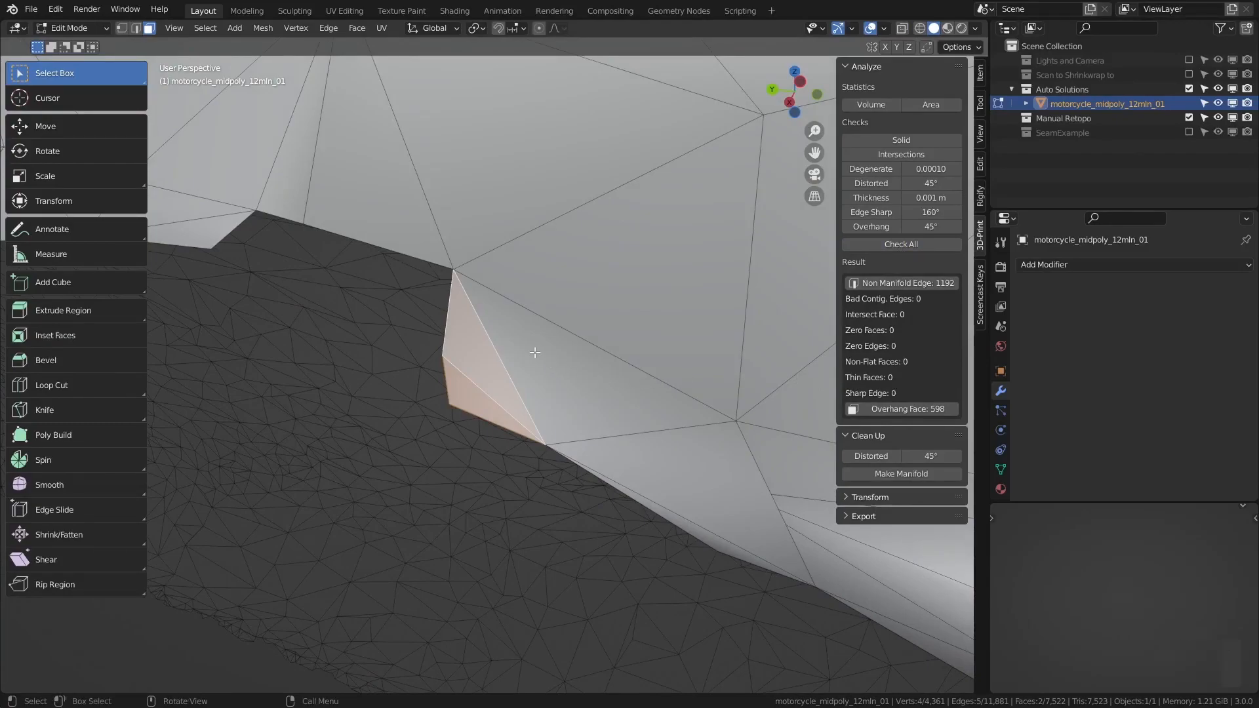
- Select the whole seat mesh and reduce the selection to its boundary loop
scroll(536, 353, down, 5)
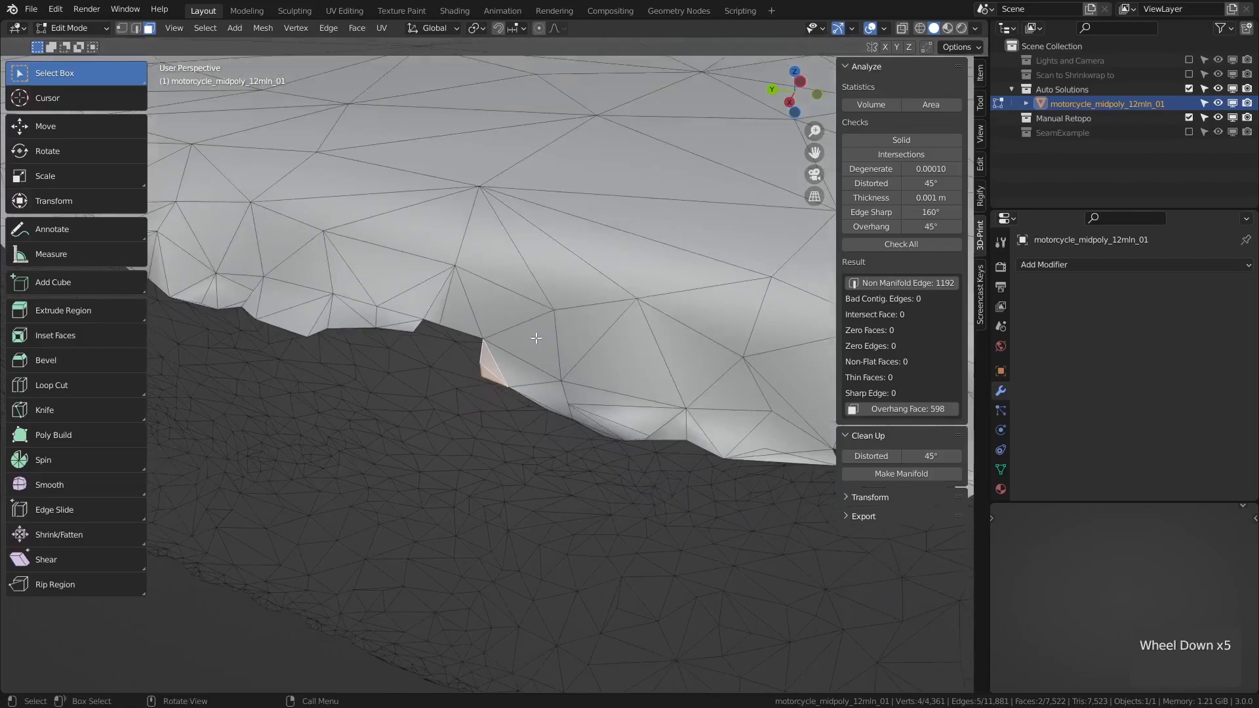
scroll(509, 324, down, 2)
middle_drag(519, 354, 549, 415)
key(a)
scroll(547, 394, down, 4)
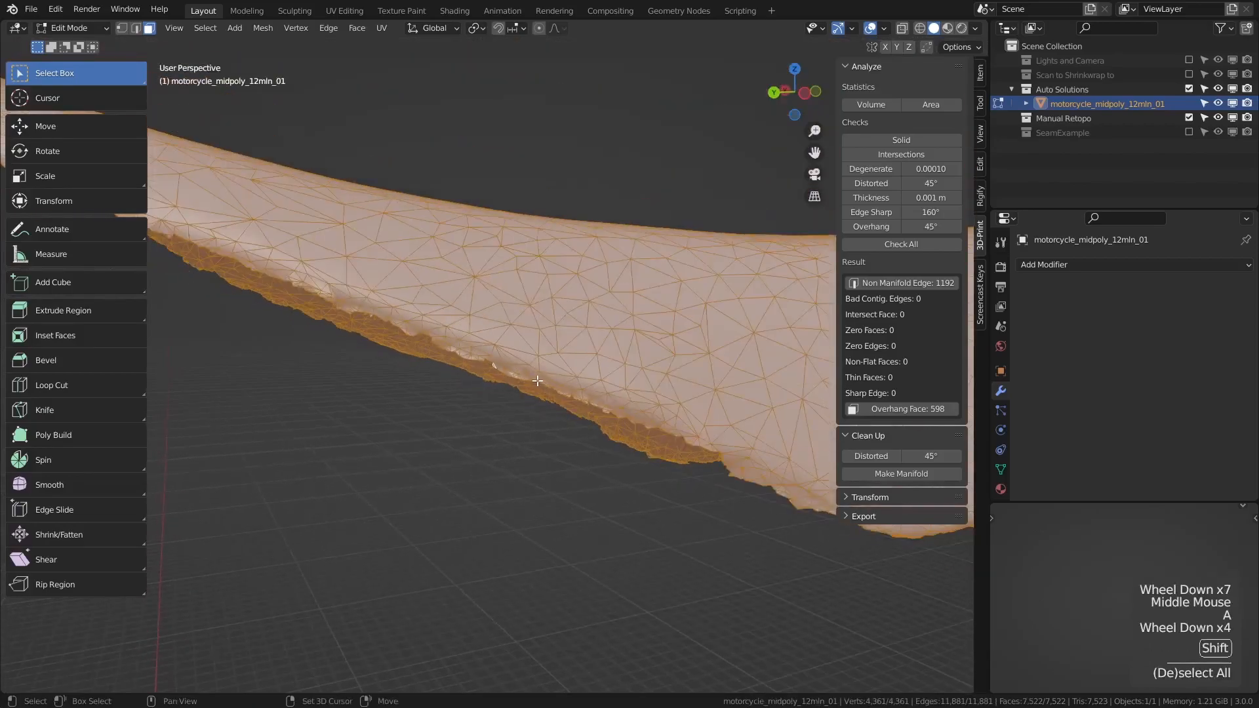
shift+middle_drag(536, 384, 598, 424)
scroll(530, 421, down, 2)
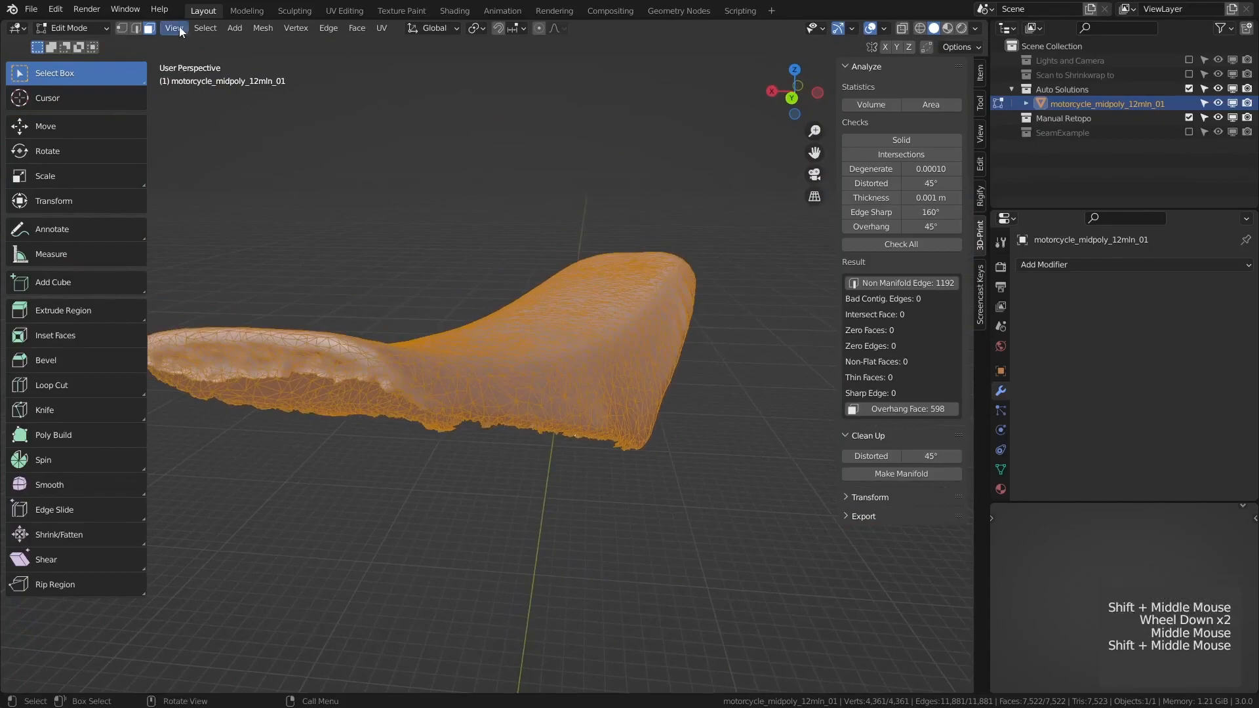
click(204, 28)
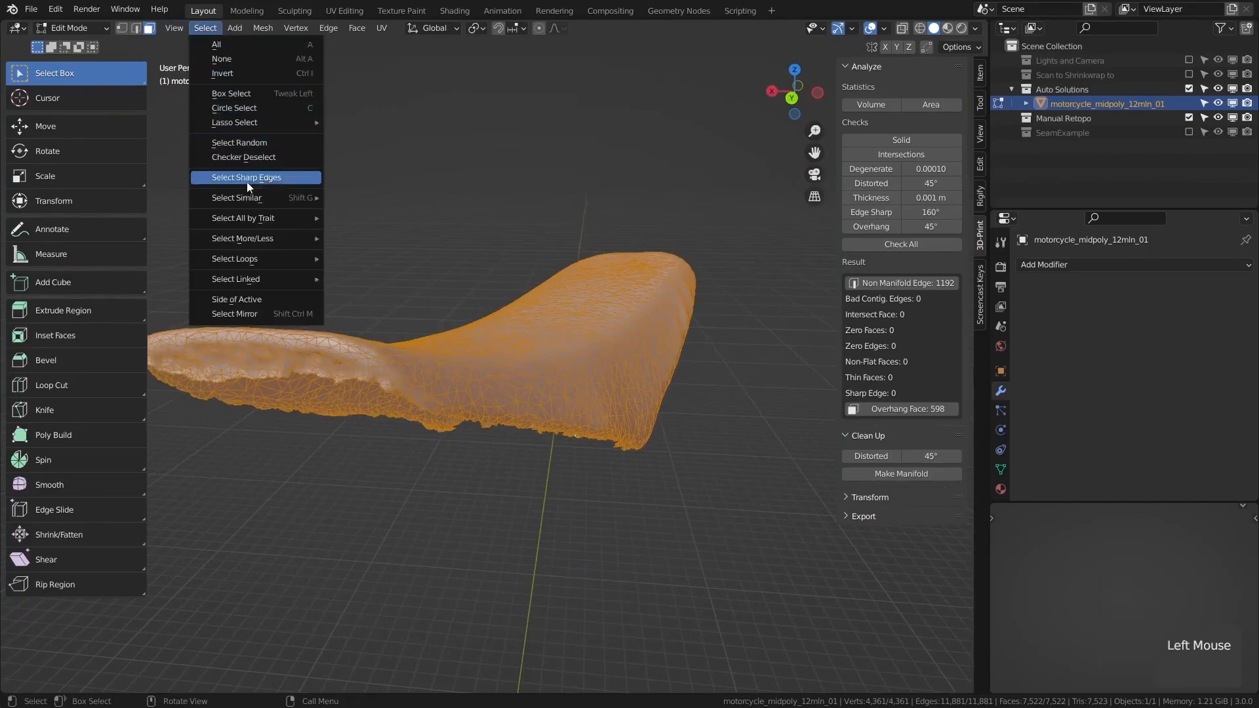
mouse_move(250, 263)
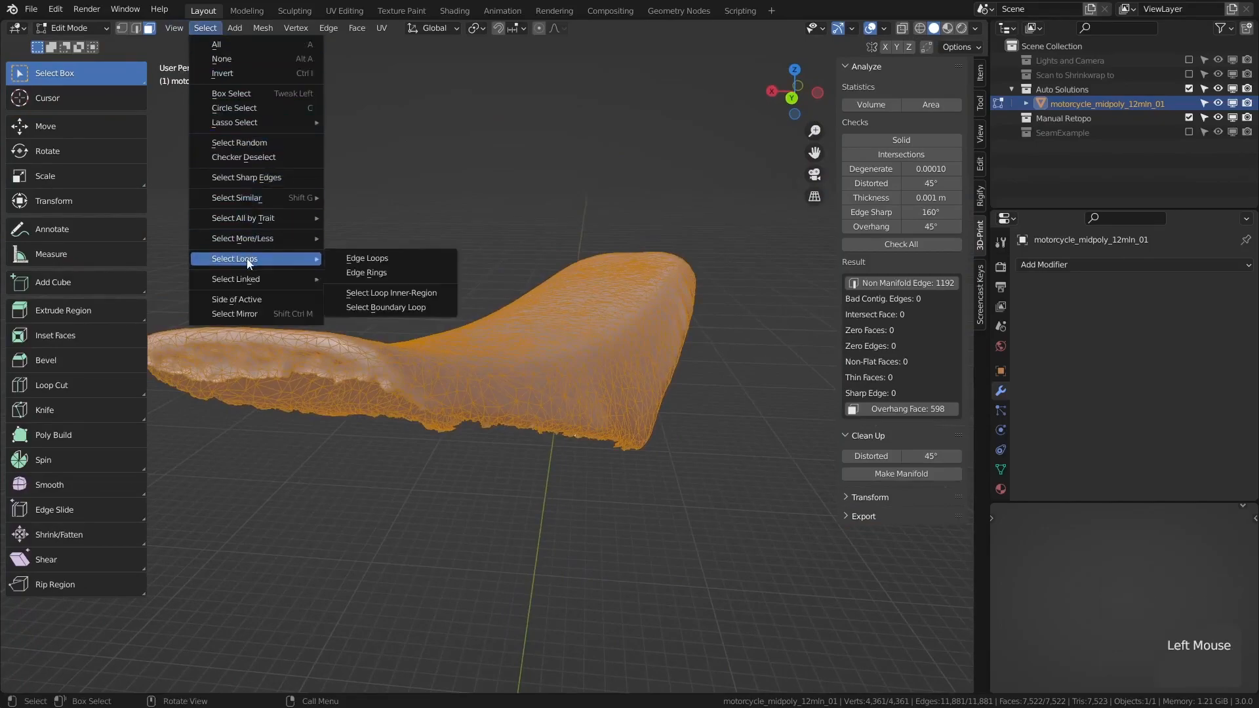
click(397, 308)
middle_drag(695, 423, 492, 393)
scroll(633, 416, down, 2)
scroll(508, 373, up, 3)
middle_drag(491, 393, 487, 399)
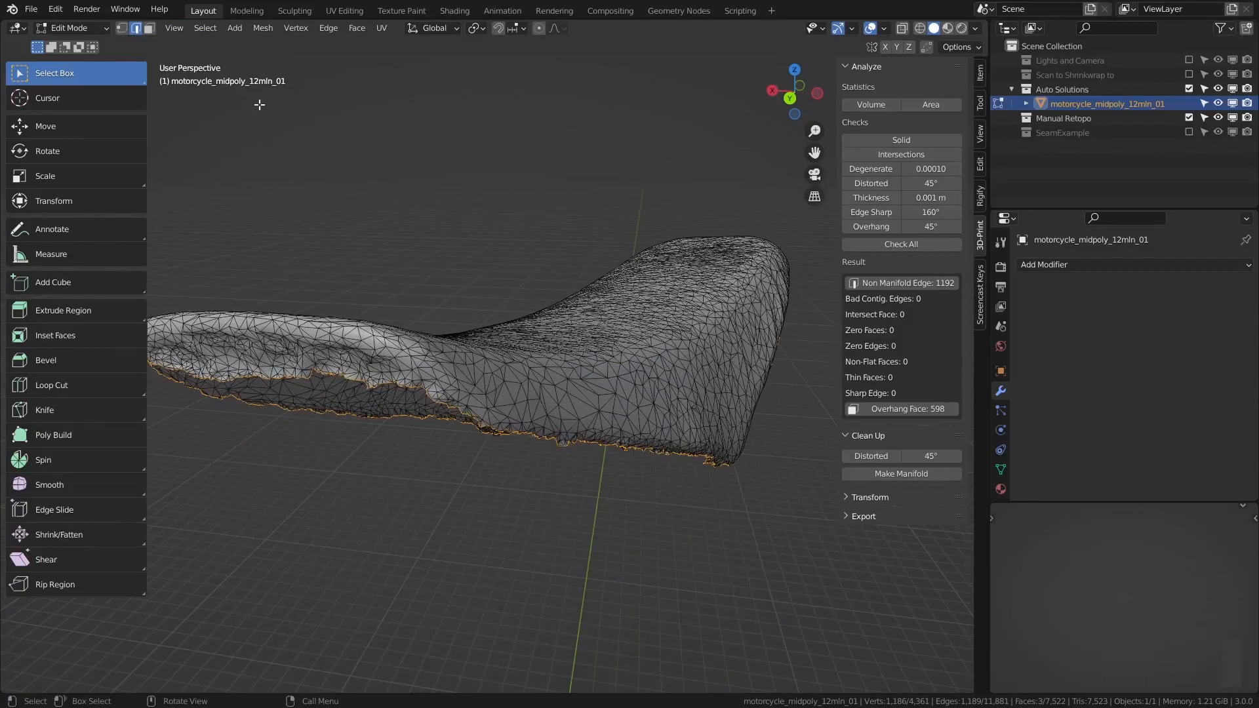
- Smooth the boundary loop's vertices and repeat the smoothing four times
key(ctrl+v)
click(483, 410)
scroll(523, 415, down, 2)
middle_drag(523, 415, 623, 364)
key(shift+r)
key(shift+r)
key(shift+r)
key(shift+r)
middle_drag(623, 364, 596, 383)
- Move the boundary loop down about 0.23 m along the global Z axis to extend the seat's rim
key(g)
key(z)
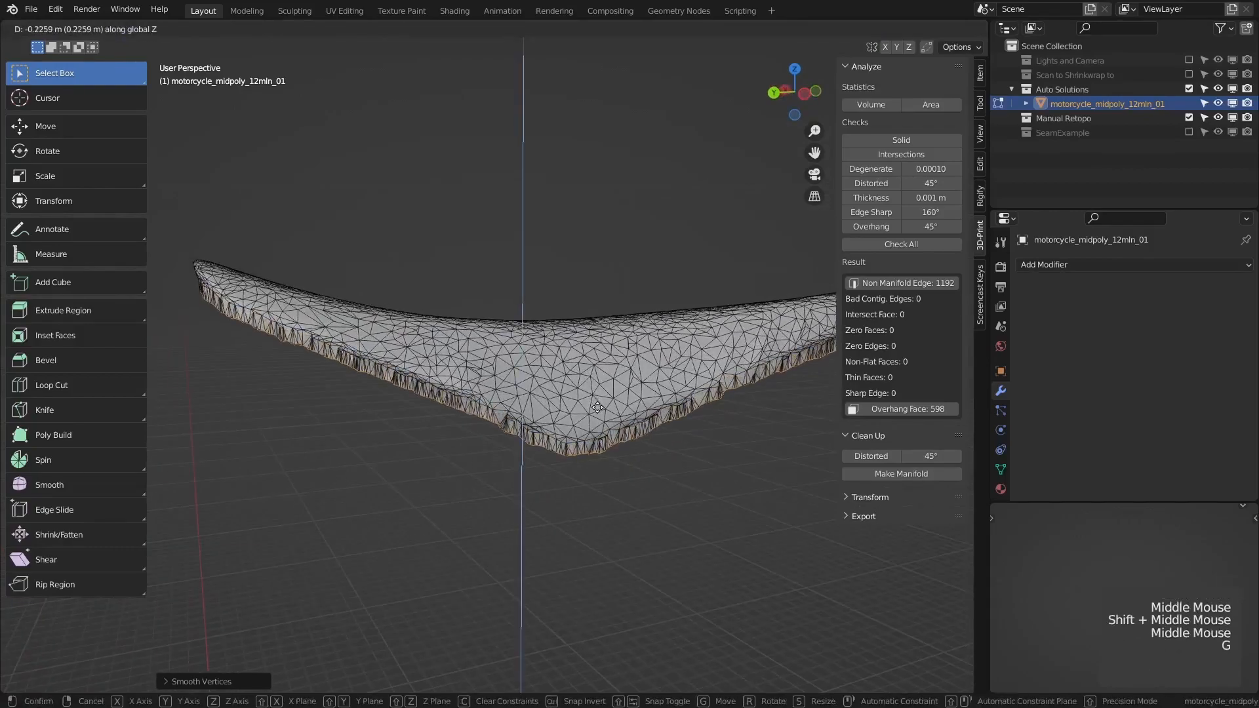
click(597, 408)
- In vertex selection mode, slide the misplaced vertex at the extended rim's corner along its edge
key(3)
middle_drag(598, 408, 667, 410)
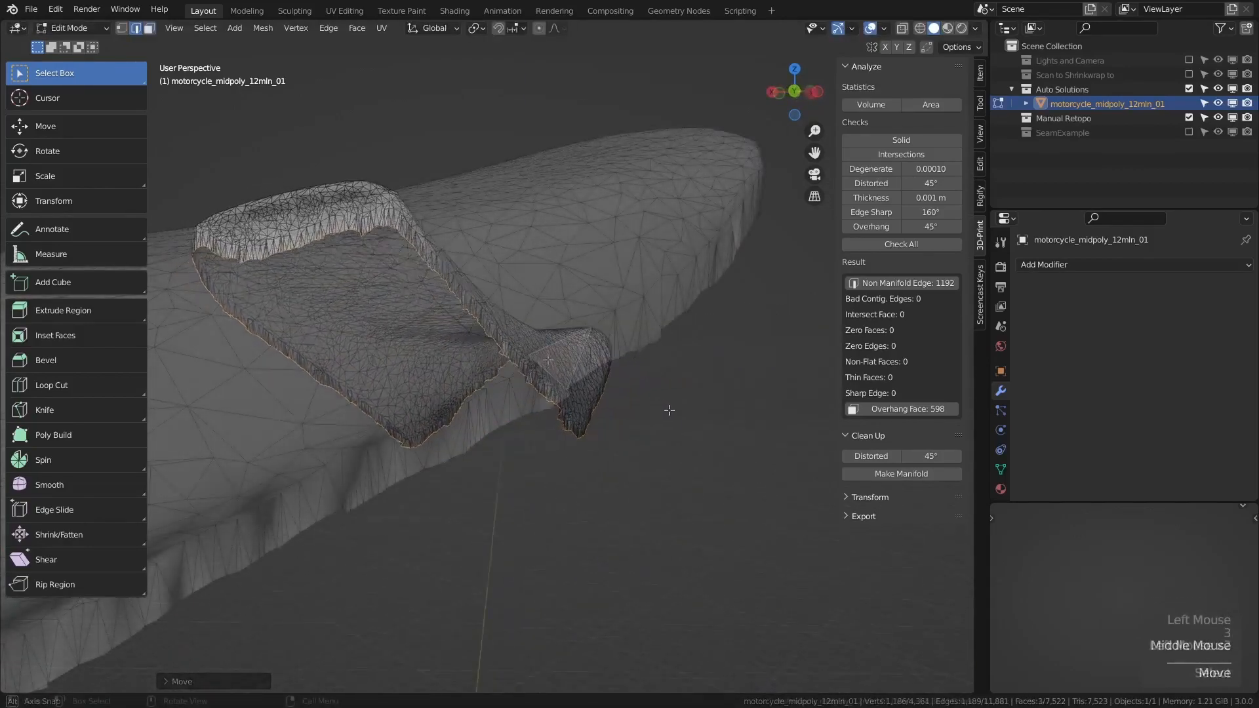
scroll(548, 363, down, 2)
middle_drag(548, 363, 525, 420)
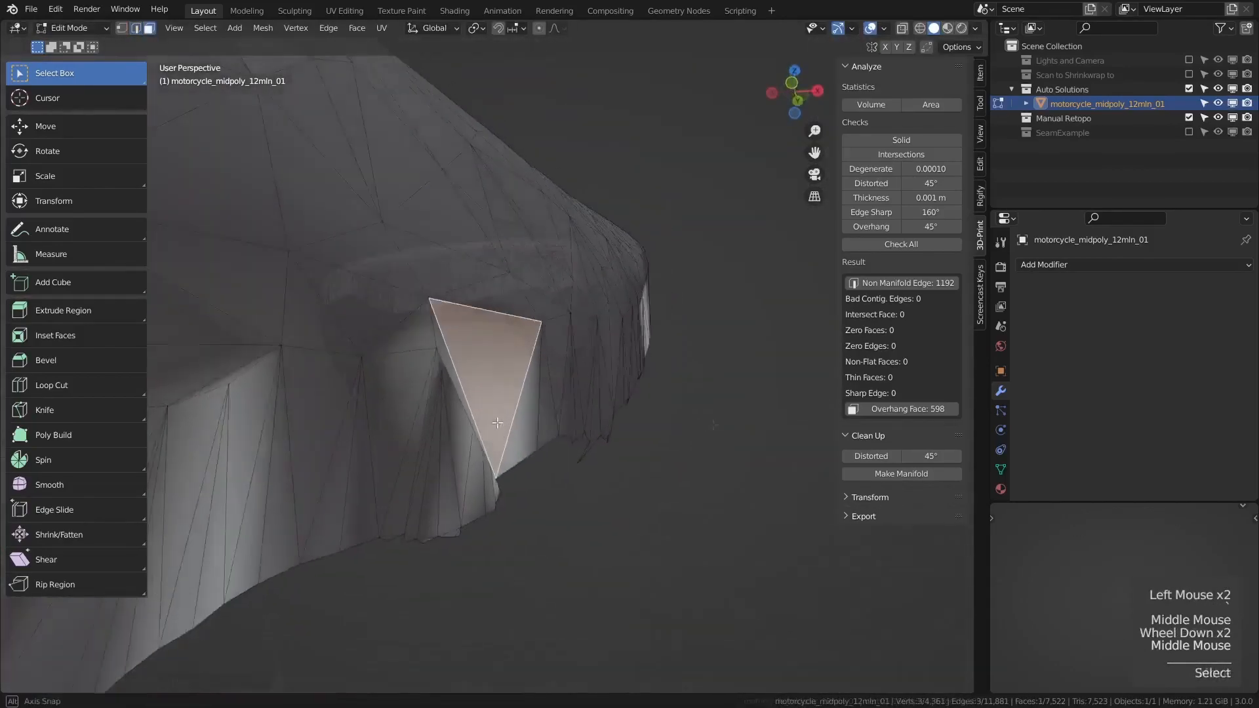
key(1)
click(588, 464)
key(g)
key(g)
middle_drag(588, 464, 448, 403)
click(558, 446)
- Slide another vertex near the extended rim along its edge and clear the selection
click(437, 372)
key(g)
key(g)
middle_drag(437, 372, 383, 439)
click(446, 452)
scroll(453, 433, down, 3)
key(alt+a)
- In face selection mode, select the folded and protruding faces along the extended rim and delete them
scroll(595, 513, up, 6)
key(3)
click(533, 523)
shift+click(554, 513)
shift+drag(612, 478, 622, 503)
key(x)
click(616, 502)
scroll(558, 502, down, 1)
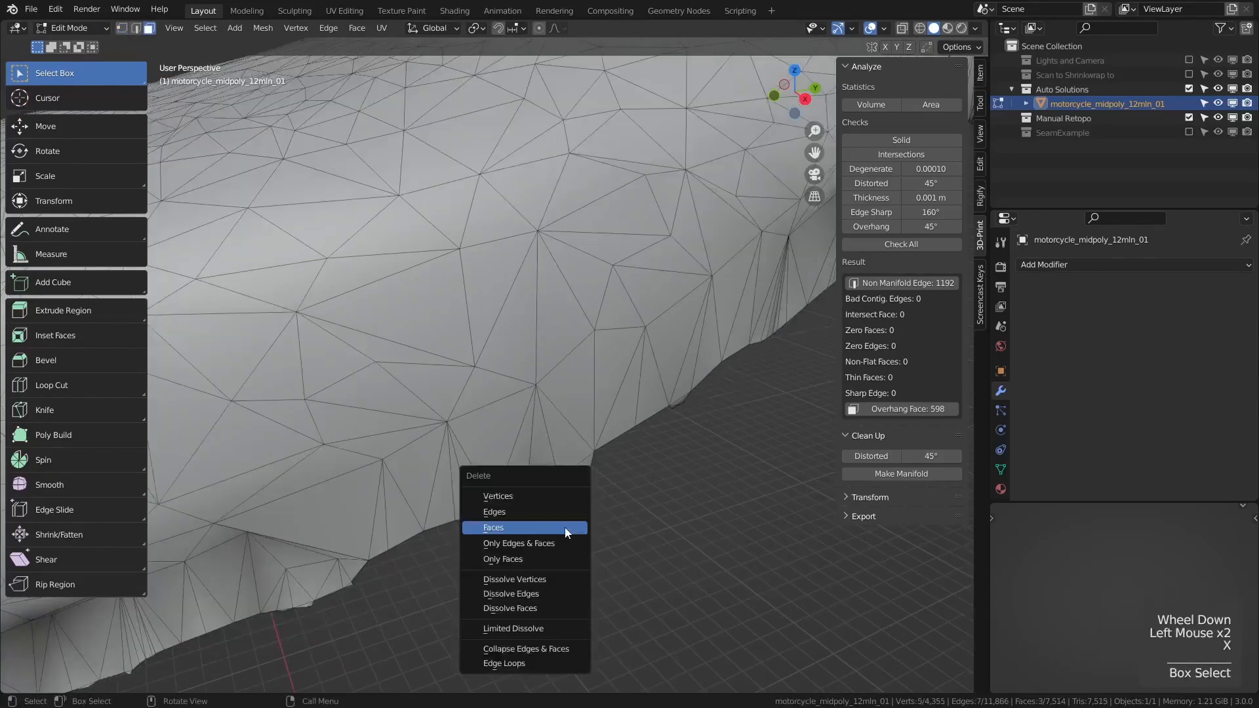
key(x)
click(566, 520)
- Move a misplaced vertex on the seat's extended rim to even out the surrounding faces
scroll(512, 511, down, 4)
shift+middle_drag(365, 495, 420, 452)
middle_drag(420, 452, 367, 426)
scroll(419, 486, up, 2)
middle_drag(419, 485, 424, 514)
middle_drag(424, 514, 376, 372)
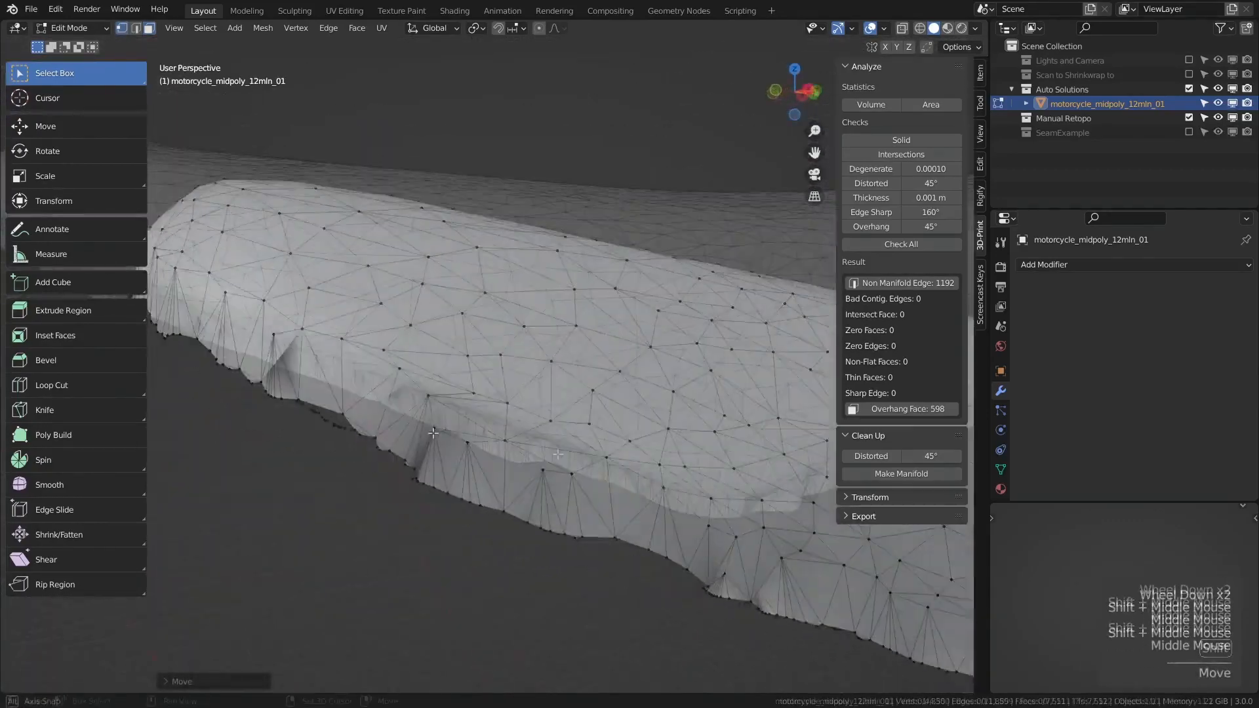
scroll(376, 371, up, 3)
scroll(394, 459, down, 1)
click(393, 460)
middle_drag(394, 459, 394, 420)
click(392, 465)
key(g)
click(424, 496)
scroll(424, 497, down, 2)
middle_drag(394, 420, 368, 420)
scroll(332, 385, down, 2)
middle_drag(367, 420, 420, 400)
scroll(368, 420, up, 2)
scroll(420, 400, up, 2)
- Clear the selection and move several other misplaced vertices along the extended rim to untangle its faces
key(alt+a)
key(alt+z)
click(452, 400)
key(alt+z)
key(g)
click(488, 460)
scroll(488, 461, down, 3)
mouse_move(488, 460)
shift+middle_down()
mouse_move(433, 406)
mouse_move(373, 394)
mouse_move(544, 486)
mouse_move(511, 453)
shift+middle_up()
scroll(446, 393, up, 3)
click(539, 548)
key(g)
click(538, 556)
click(327, 383)
key(g)
click(359, 431)
- Circle-select the uneven areas along the extended rim and smooth their vertices repeatedly
scroll(360, 431, down, 3)
mouse_move(511, 452)
middle_down()
mouse_move(492, 400)
mouse_move(576, 435)
mouse_move(564, 427)
middle_up()
click(492, 392)
scroll(545, 432, up, 3)
key(c)
drag(305, 374, 702, 539)
middle_drag(701, 539, 715, 557)
shift+middle_drag(715, 558, 482, 466)
key(c)
drag(459, 464, 418, 446)
scroll(417, 446, down, 2)
shift+middle_drag(418, 420, 499, 427)
middle_drag(498, 426, 420, 393)
scroll(420, 393, up, 3)
key(alt+z)
middle_drag(393, 328, 346, 365)
key(c)
drag(346, 365, 323, 385)
scroll(323, 385, down, 2)
shift+middle_drag(323, 385, 518, 433)
key(alt+z)
mouse_move(518, 433)
middle_down()
mouse_move(572, 415)
mouse_move(460, 387)
mouse_move(484, 386)
mouse_move(539, 445)
middle_up()
key(ctrl+v)
click(512, 431)
key(shift+r)
key(shift+r)
key(shift+r)
- Clear the selection and move two protruding rim vertices down, the second by about 0.02 m
key(Tab)
scroll(481, 394, down, 1)
key(alt+a)
middle_drag(539, 445, 561, 502)
scroll(639, 489, up, 2)
key(Tab)
click(521, 433)
key(g)
click(573, 530)
click(273, 323)
key(g)
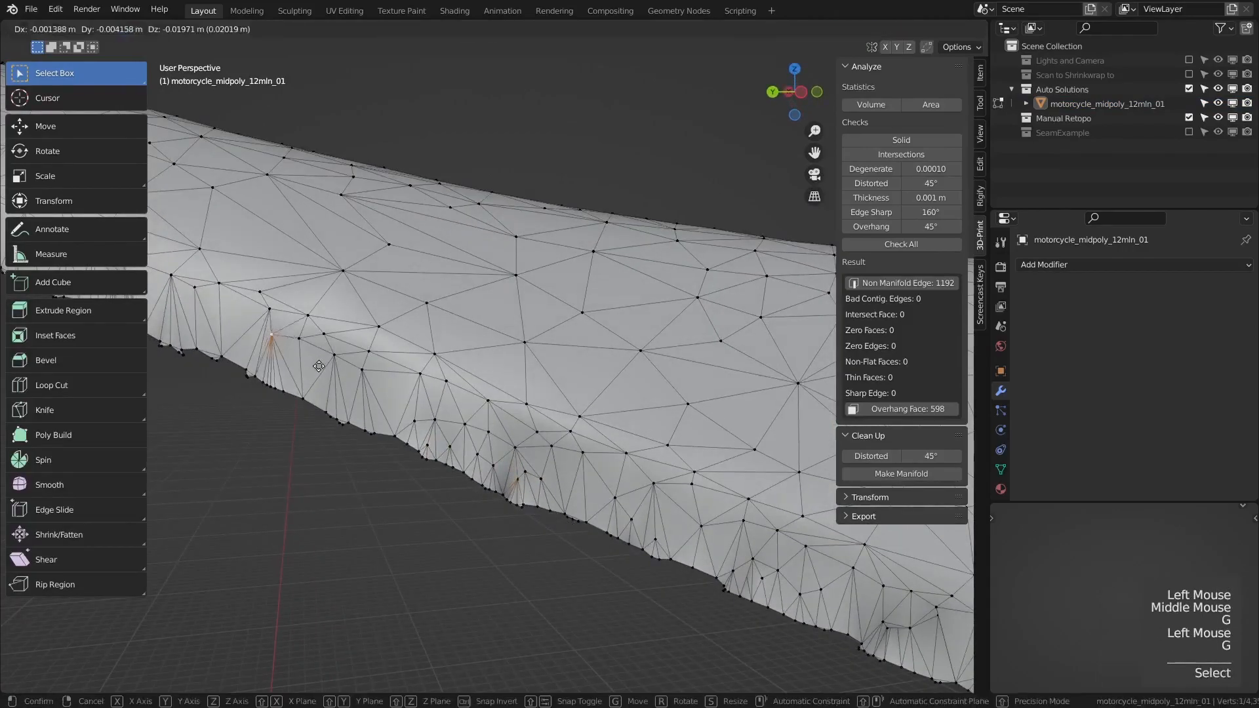
click(314, 364)
scroll(348, 380, down, 2)
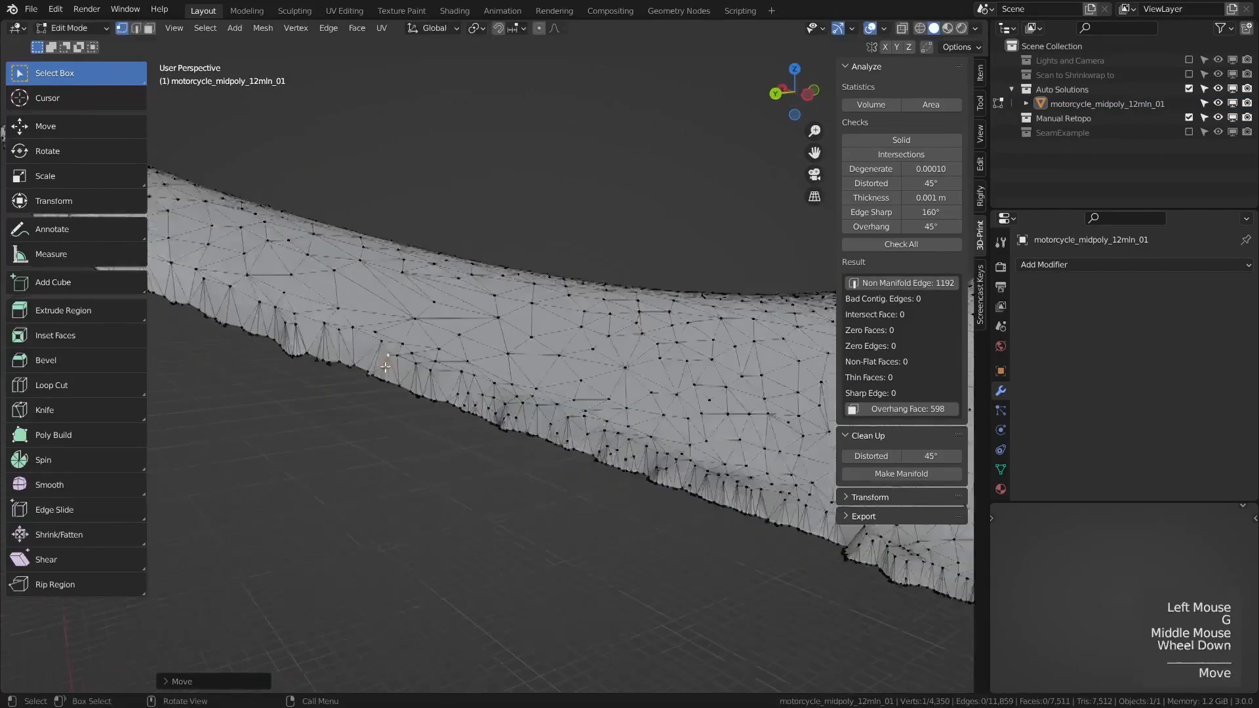
- Select the seat's linked geometry, invert the selection and delete the stray loose vertex
shift+middle_drag(367, 394, 420, 354)
middle_drag(420, 354, 453, 367)
scroll(452, 367, down, 2)
key(Tab)
middle_drag(459, 374, 628, 418)
key(Tab)
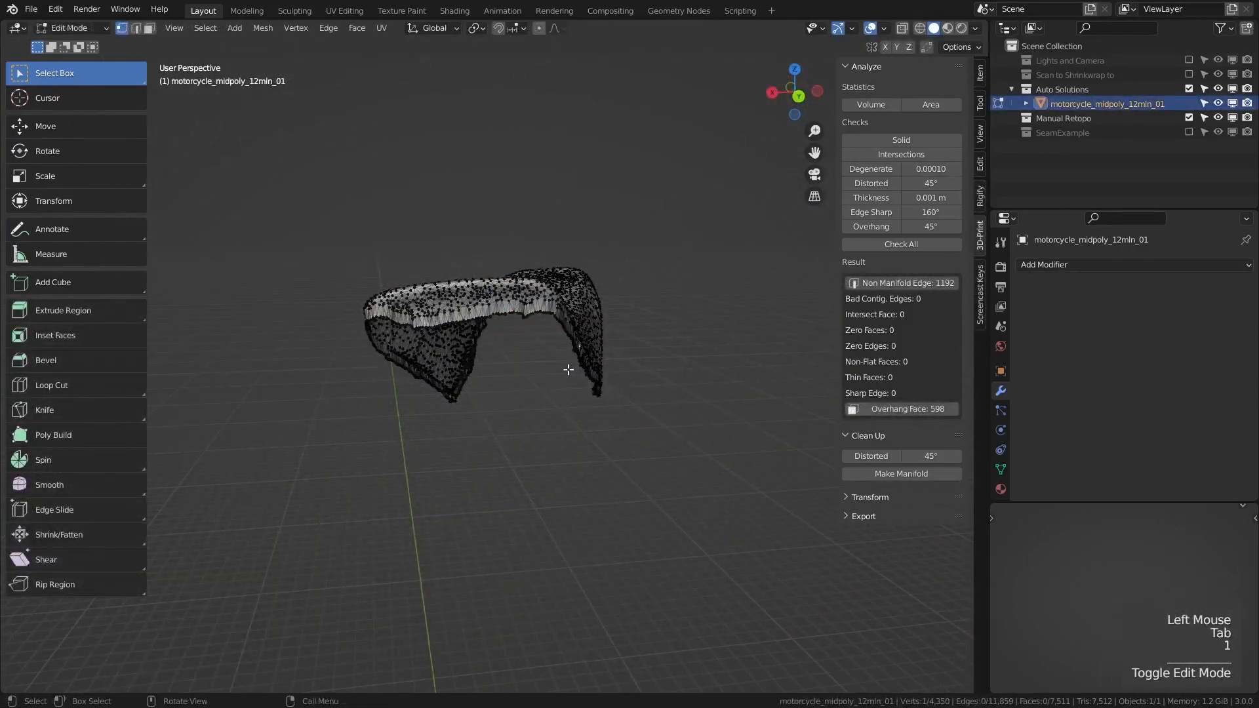
key(1)
middle_drag(570, 368, 592, 362)
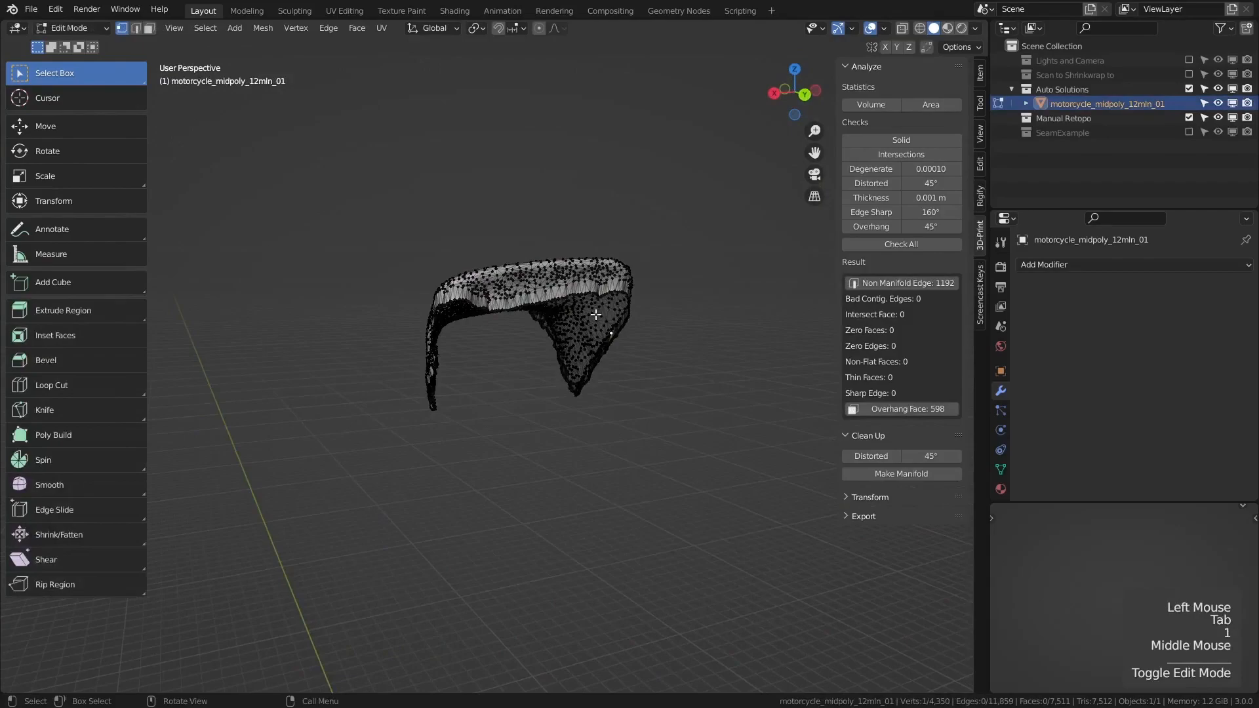
key(l)
key(ctrl+i)
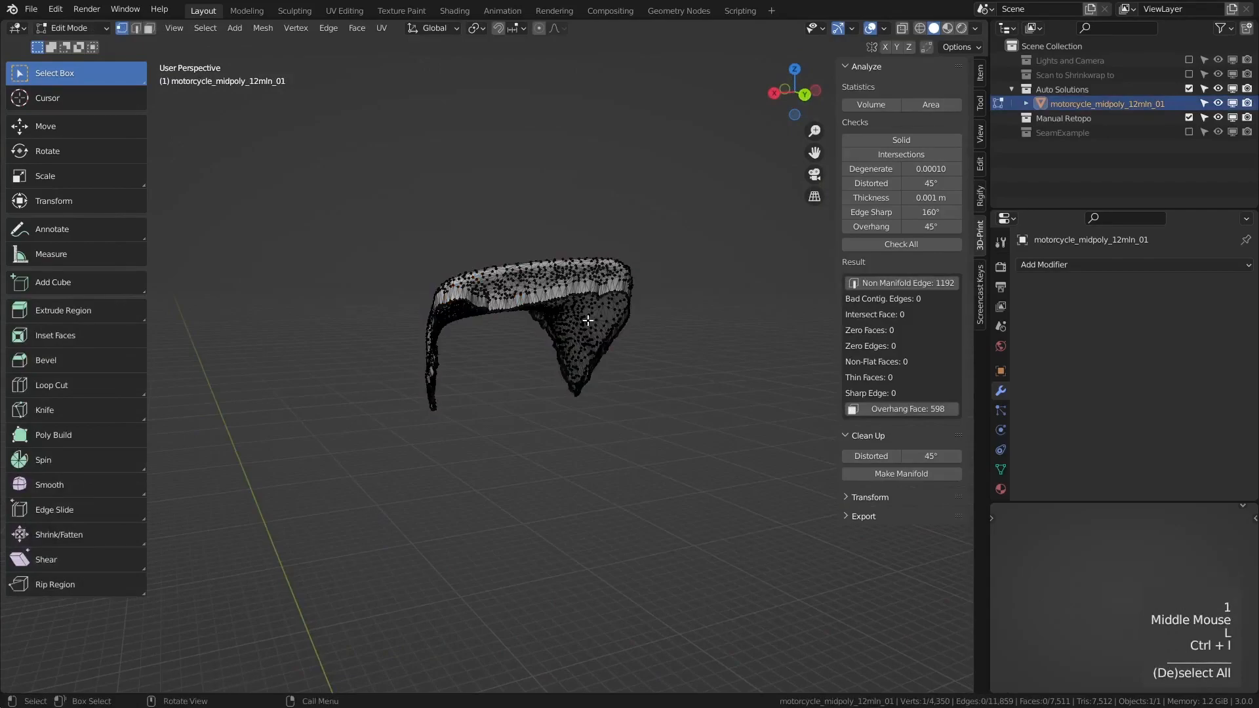
middle_drag(579, 326, 615, 329)
scroll(477, 403, up, 4)
middle_drag(477, 403, 481, 444)
scroll(482, 409, up, 2)
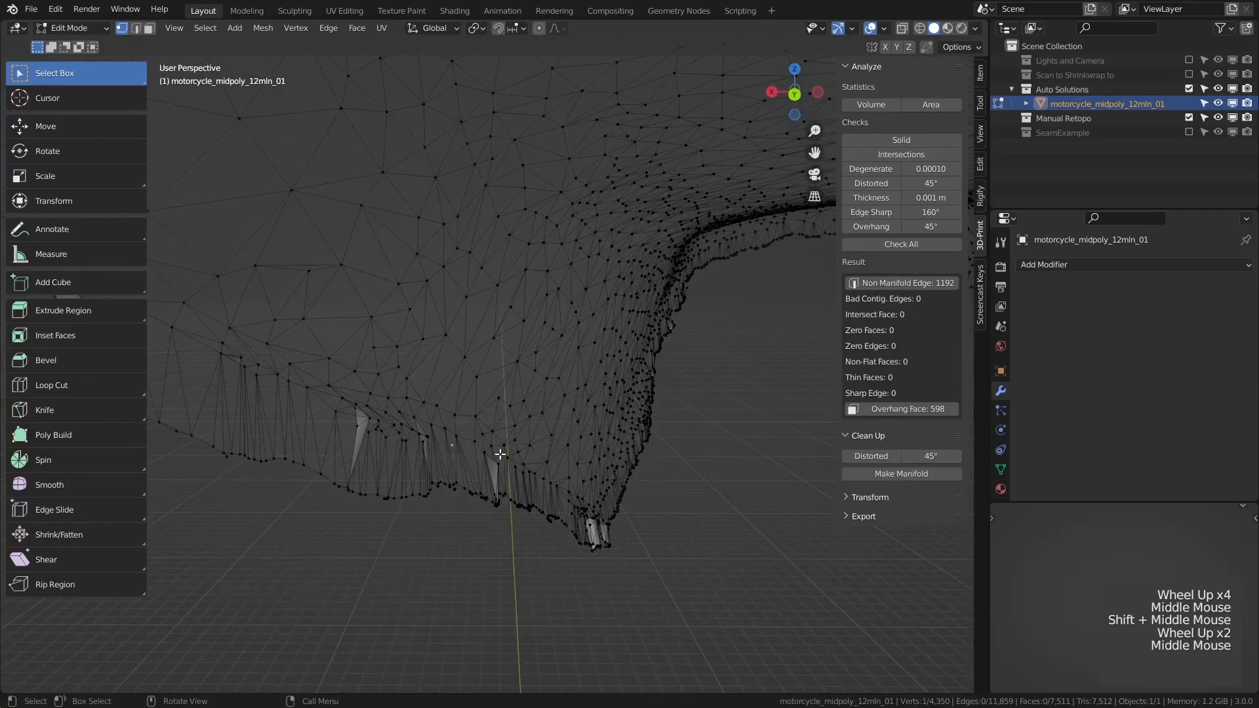
key(x)
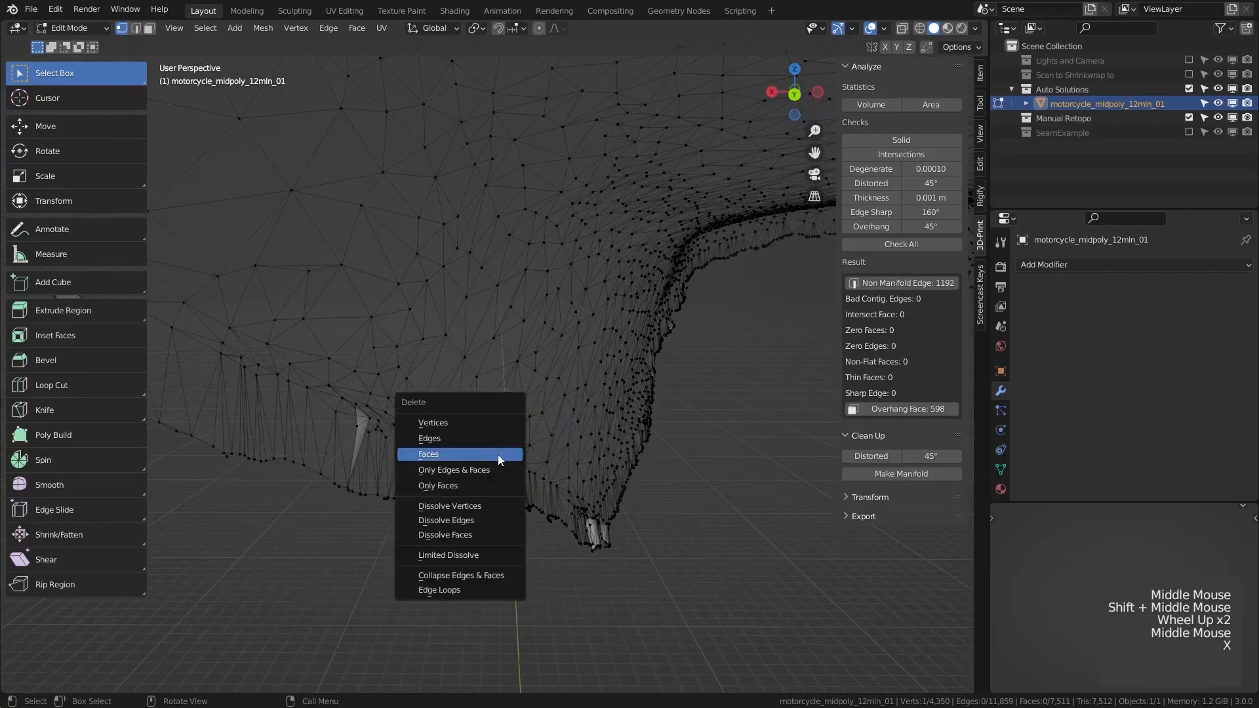
click(454, 420)
middle_drag(495, 459, 643, 429)
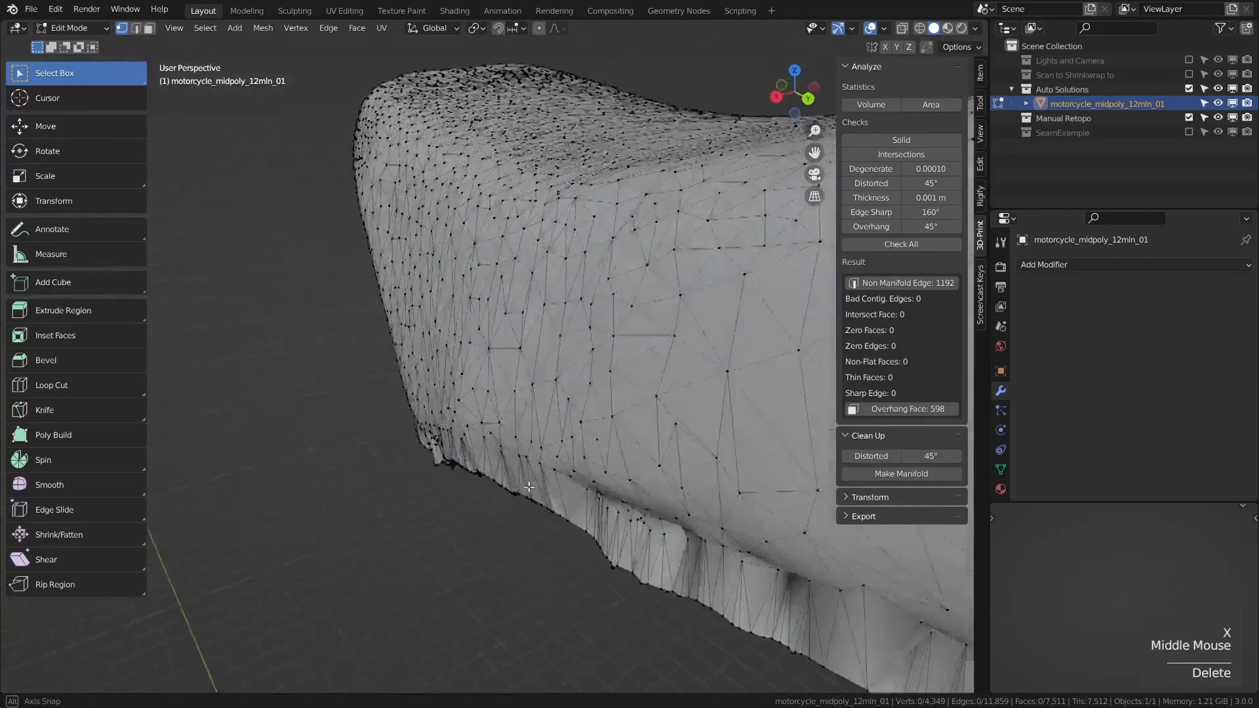
- Clear the selection and run all 3D-Print mesh checks on the seat again
scroll(577, 453, down, 4)
key(alt+a)
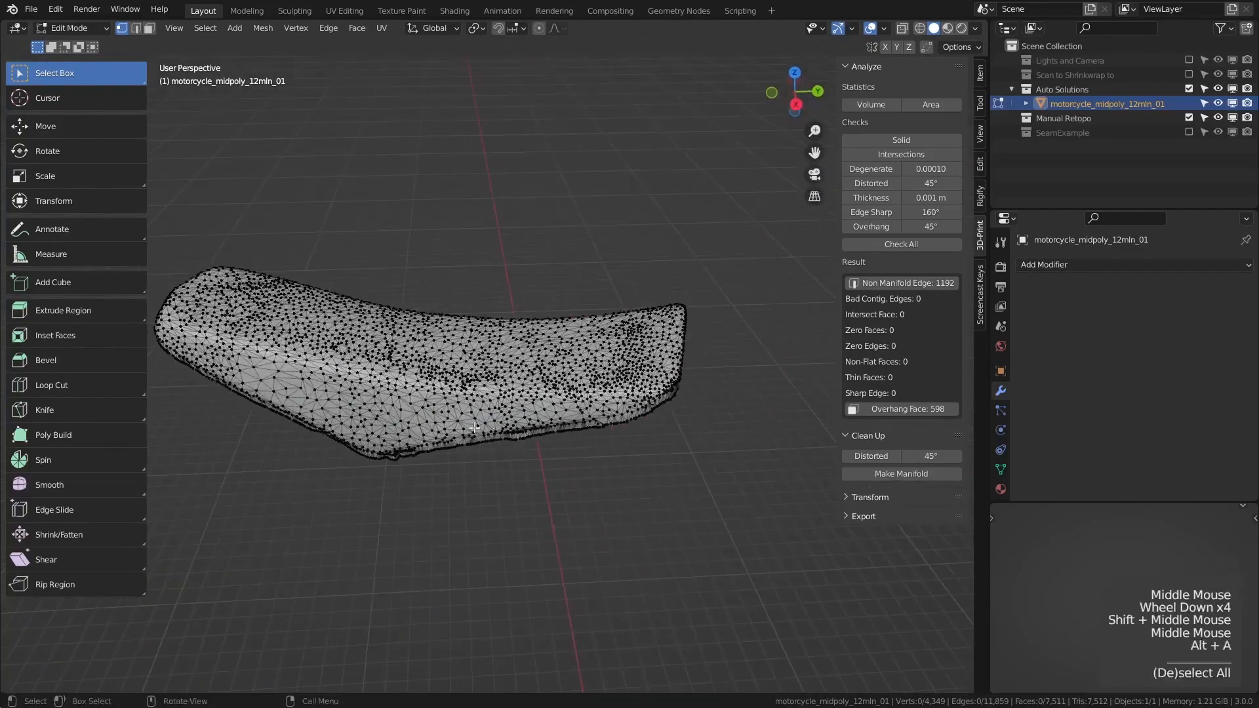
click(895, 245)
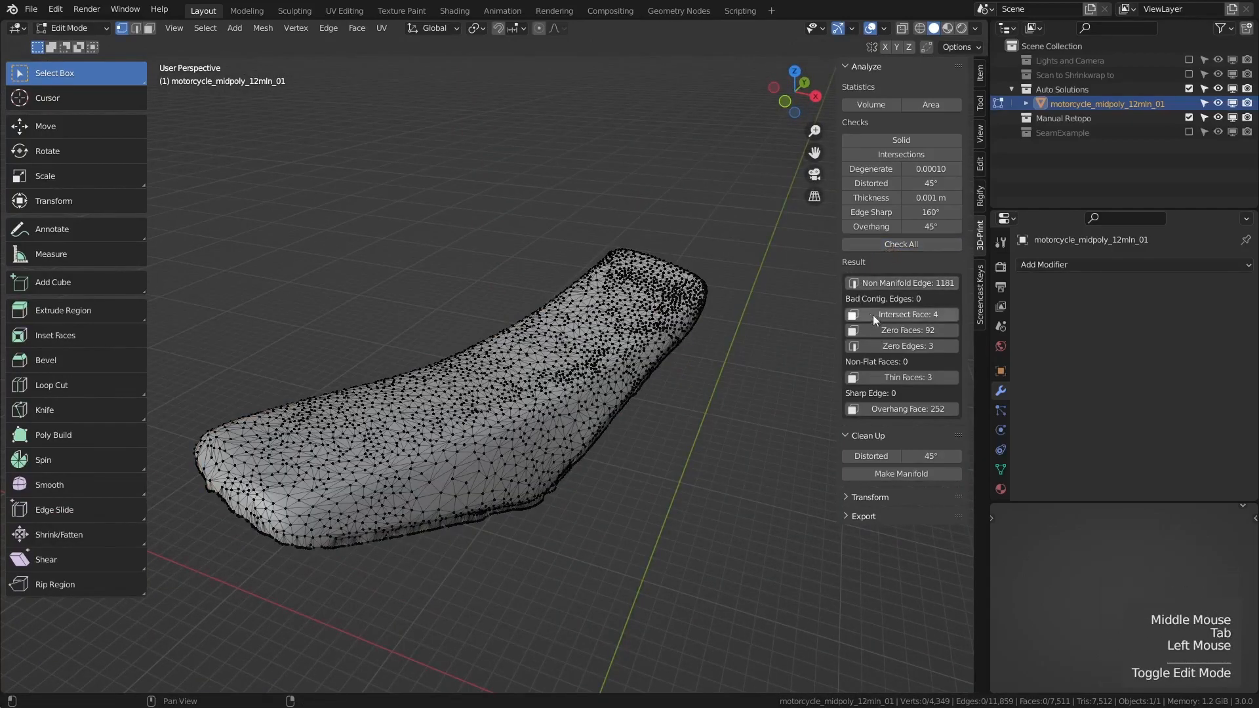
- Select the intersecting faces found by the mesh check and smooth their vertices five times
click(908, 315)
middle_drag(571, 500, 445, 470)
scroll(464, 427, up, 2)
key(shift+r)
key(shift+r)
key(shift+r)
key(shift+r)
key(shift+r)
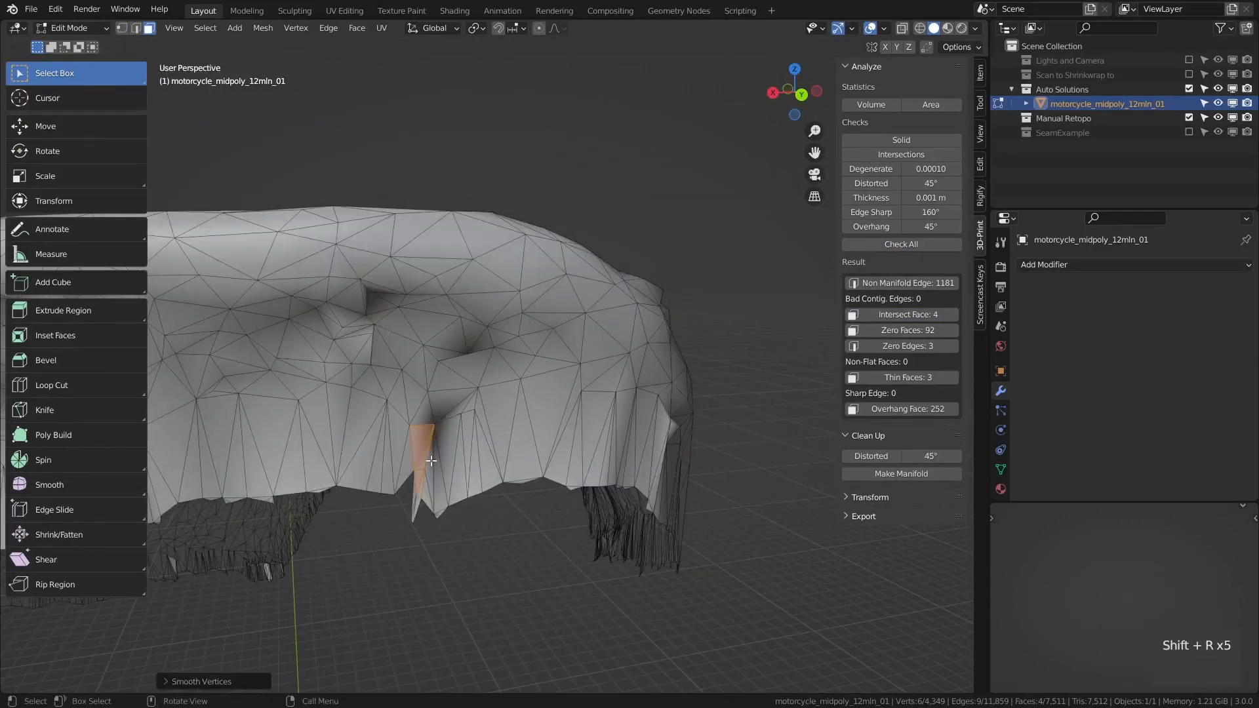
- Add the surrounding rim faces with circle select, smooth their vertices three times and rerun all mesh checks
key(c)
mouse_move(423, 454)
mouse_down()
mouse_move(377, 452)
mouse_move(470, 466)
mouse_up()
shift+click(460, 479)
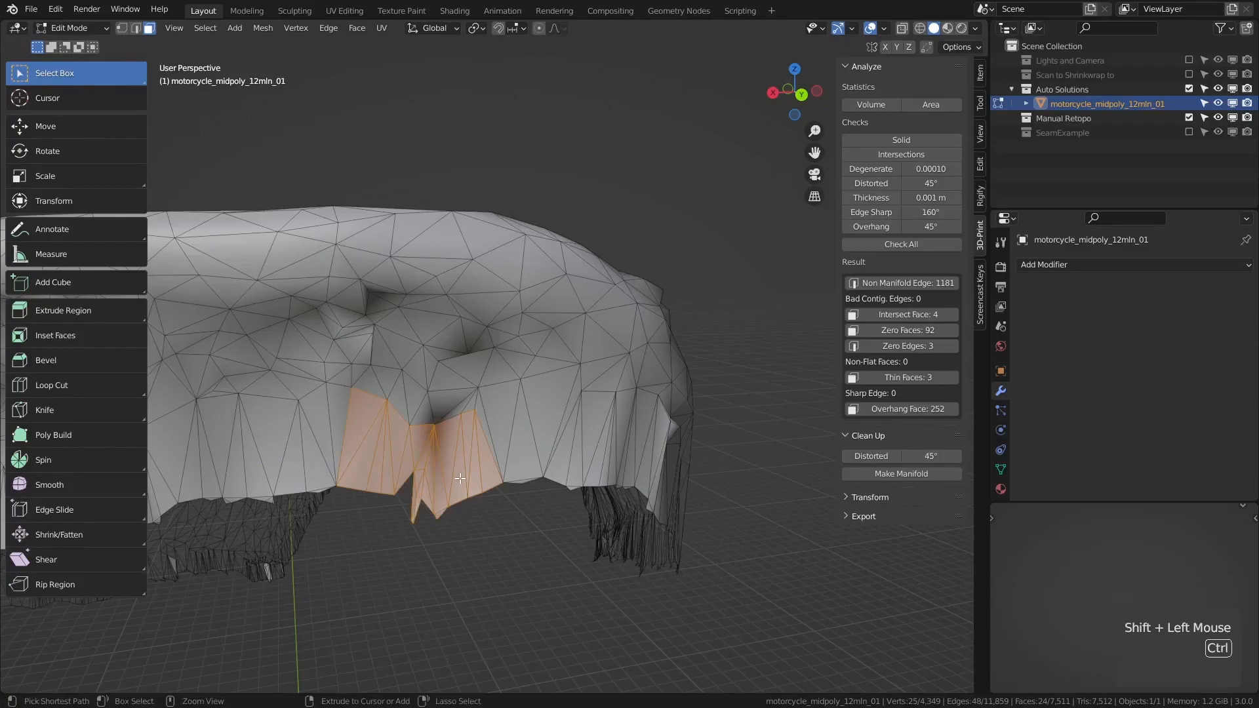
key(ctrl+v)
click(459, 479)
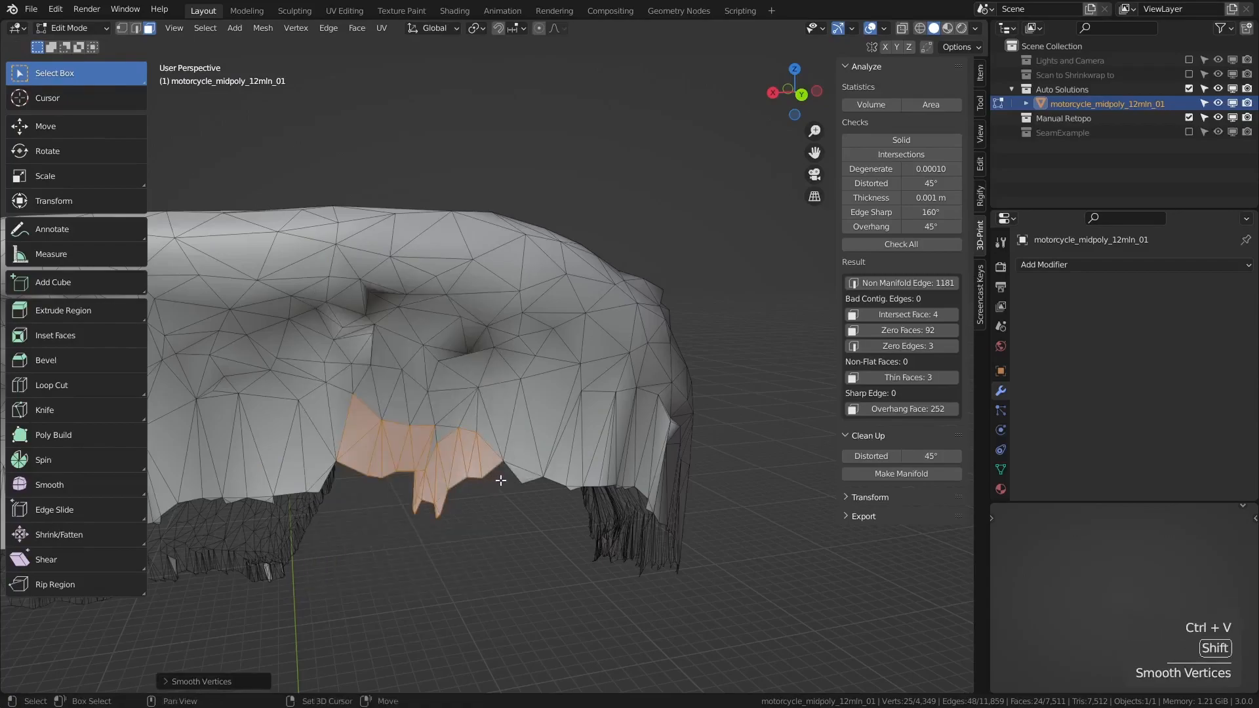
key(shift+r)
key(shift+r)
click(892, 247)
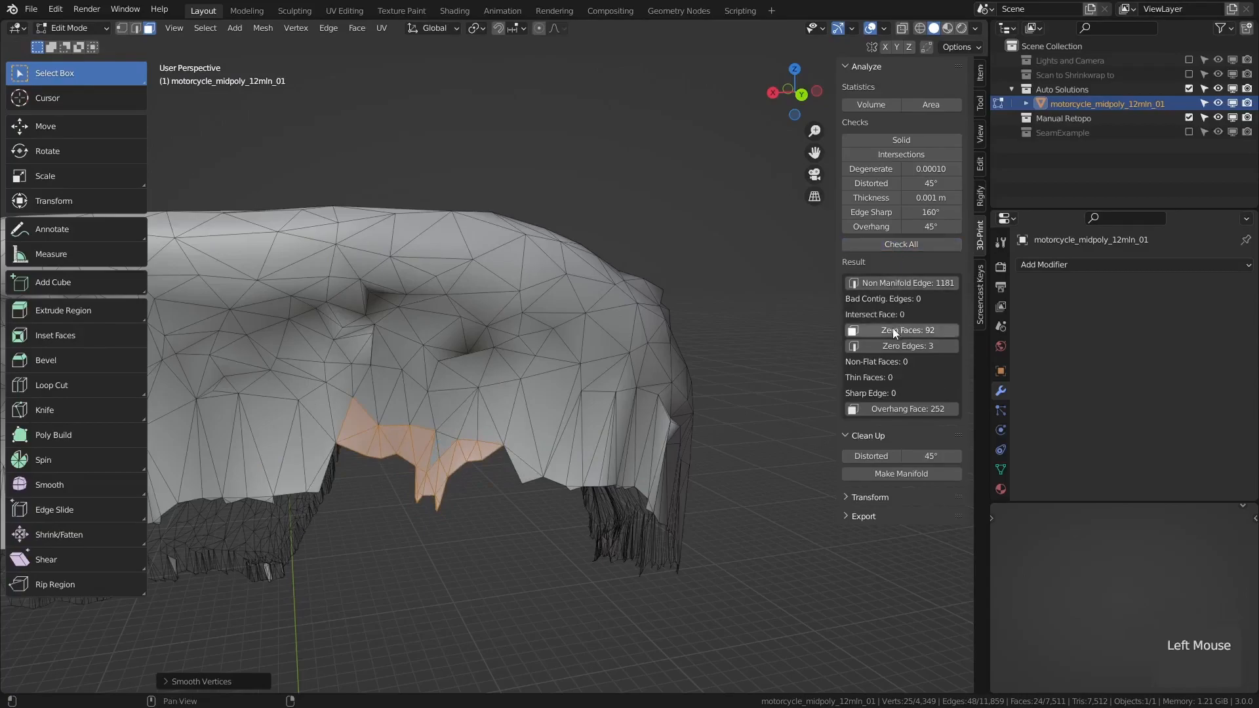
- Select the zero-area faces from the check results, delete these faces and rerun all mesh checks
click(892, 330)
middle_drag(459, 427, 431, 455)
key(x)
click(412, 501)
click(899, 247)
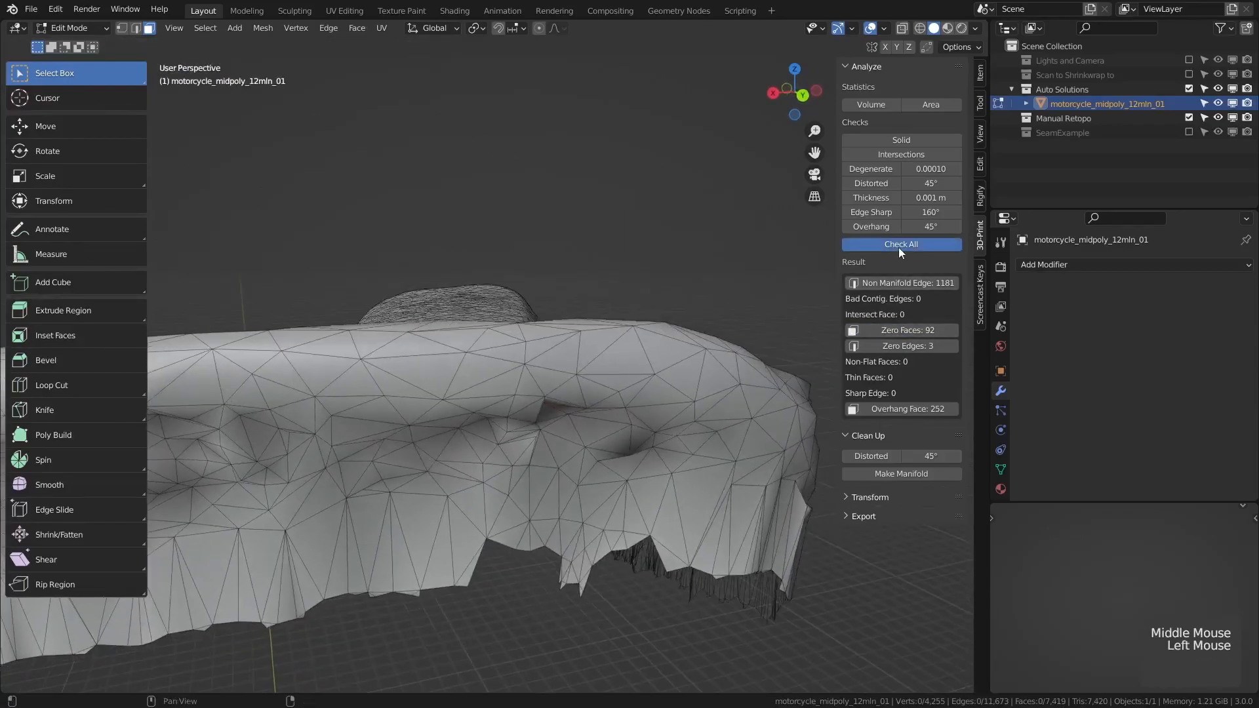
- Select the thin faces from the check results and dissolve the vertex that forms them near the rim
click(906, 374)
middle_drag(715, 433, 620, 456)
key(grave)
scroll(575, 374, up, 1)
middle_drag(485, 410, 591, 367)
scroll(575, 373, down, 2)
key(1)
click(633, 357)
key(x)
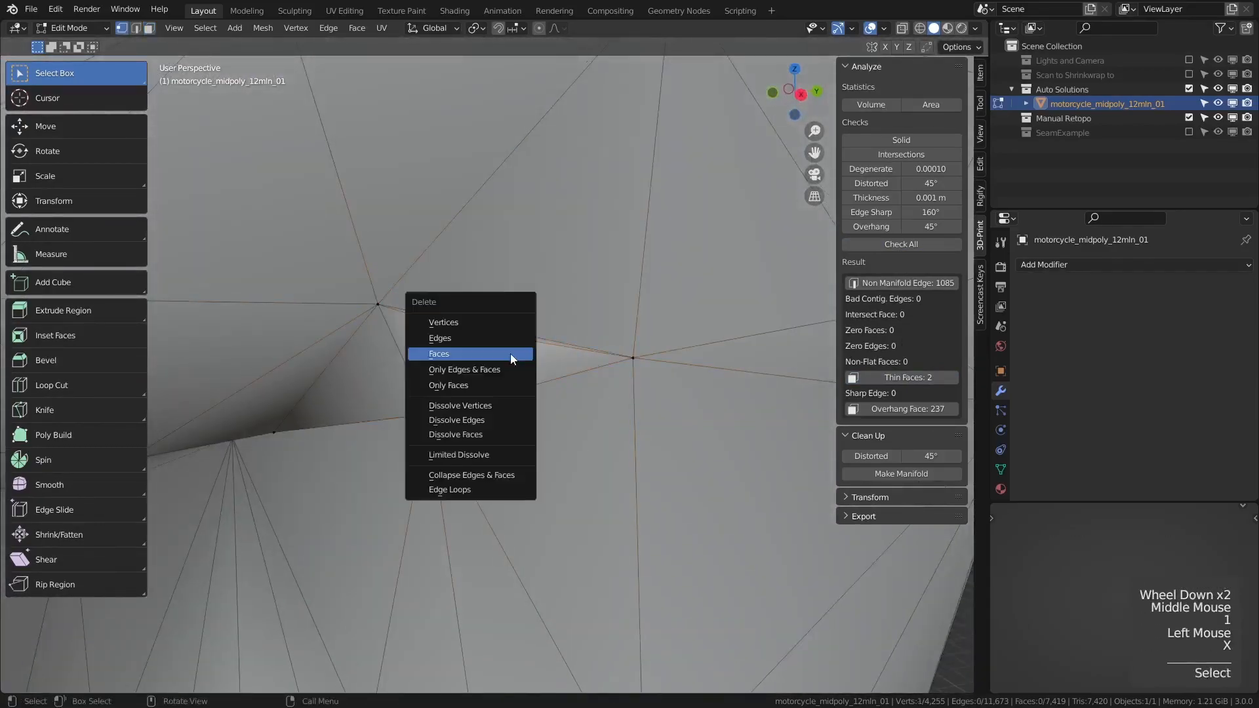
click(489, 407)
scroll(476, 378, down, 4)
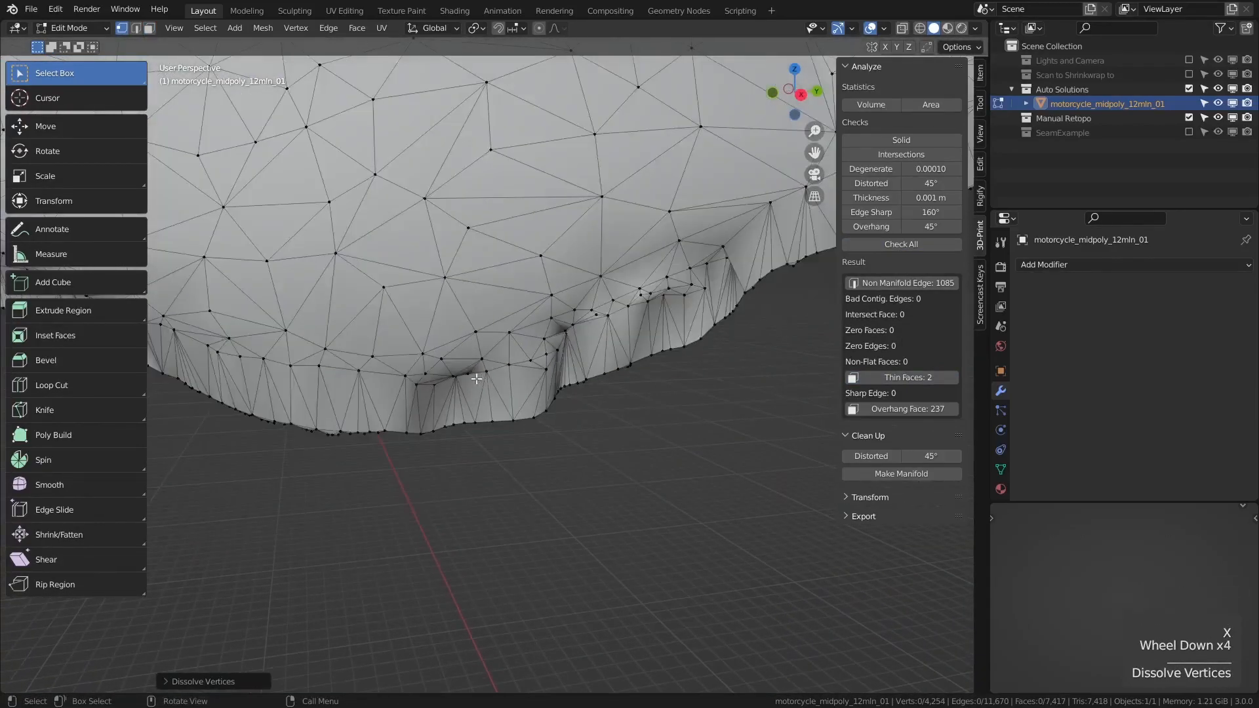
- Rename the cleaned seat object motorcycle_midpoly_12mln_01 as BikeSeat_Decimated
middle_drag(477, 378, 521, 398)
scroll(502, 389, down, 2)
scroll(520, 398, down, 3)
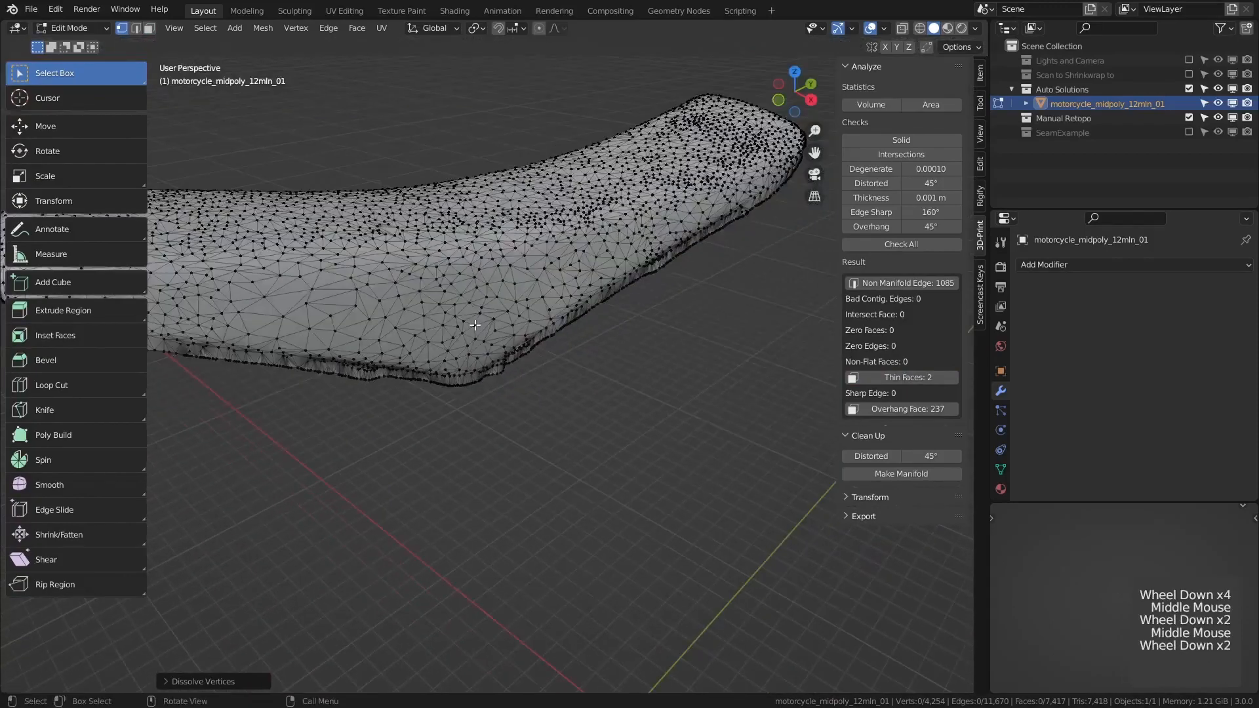
click(999, 103)
double_click(1101, 104)
text(BikeSeat_Decimated)
key(Return)
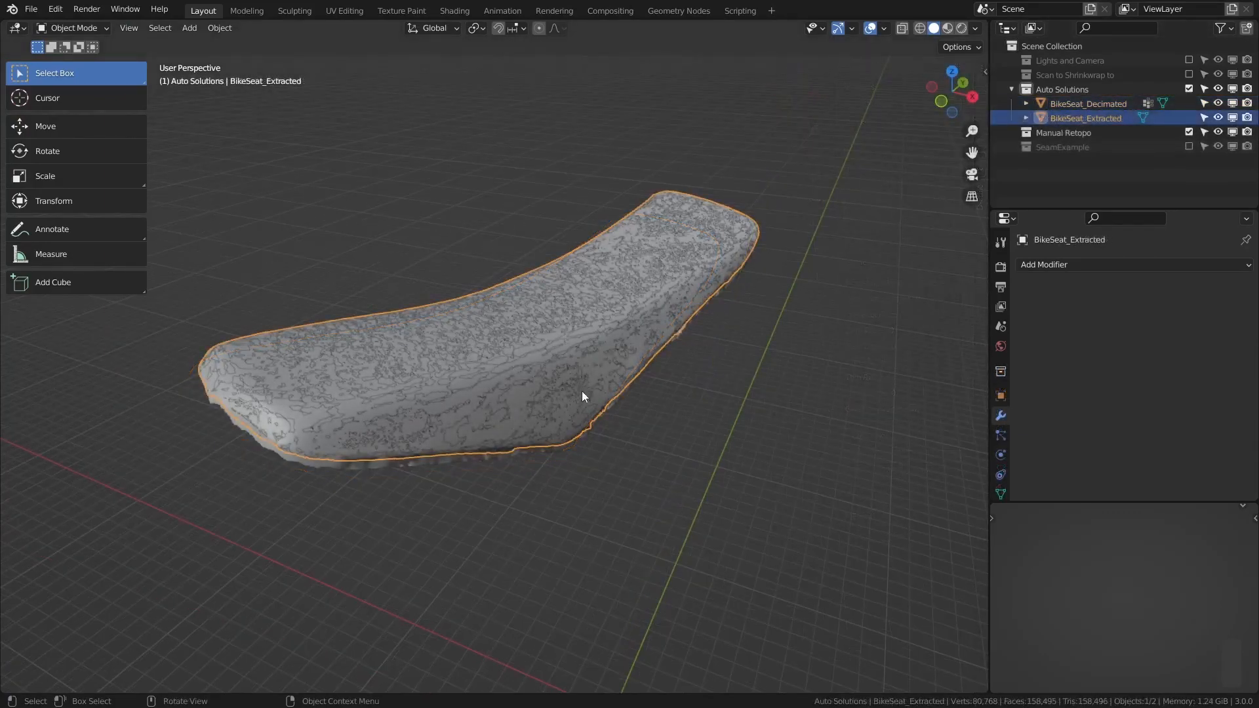
- Duplicate BikeSeat_Extracted in place and rename the copy BikeSeat_Remesh
key(shift)
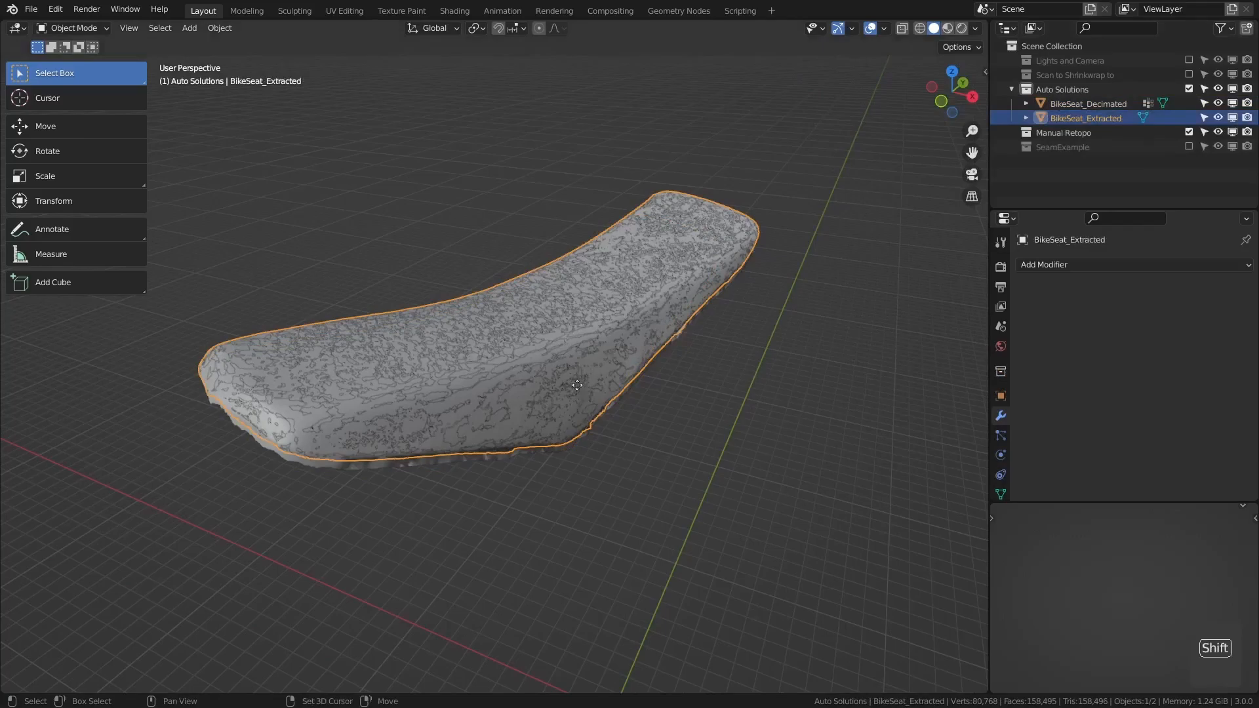
key(shift+d)
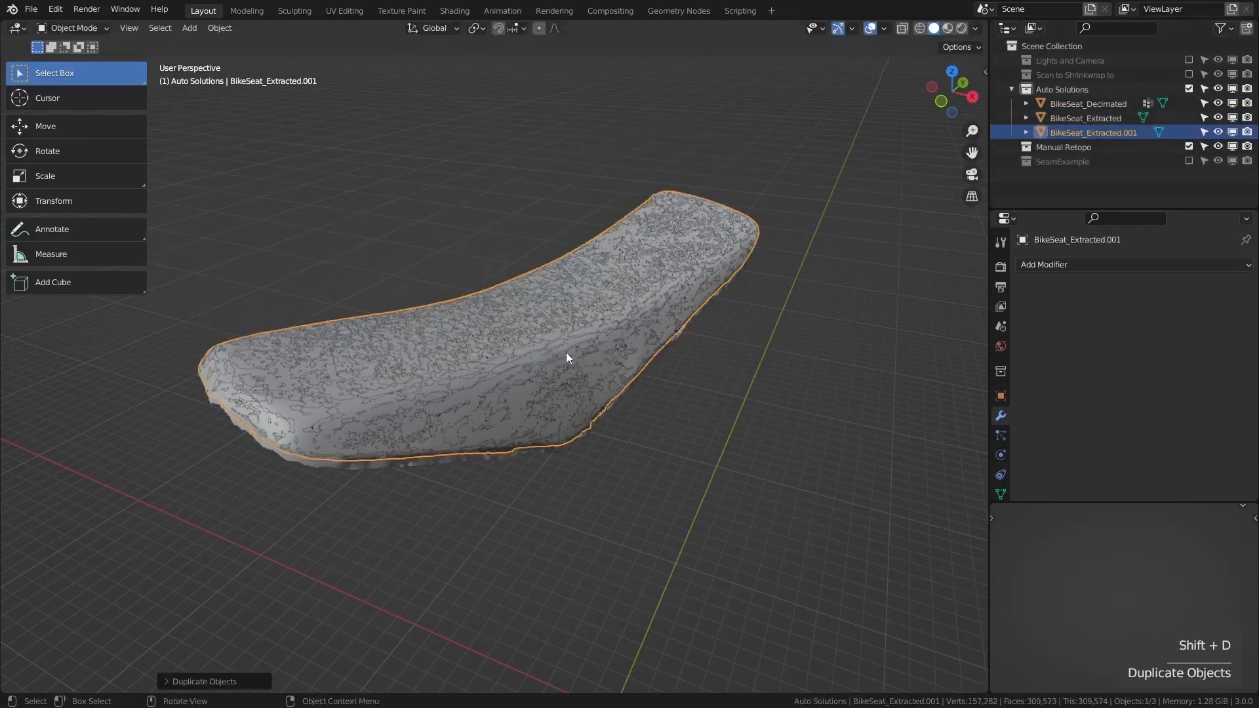
double_click(1087, 131)
double_click(1091, 131)
key(BackSpace)
text(Remesh)
key(Return)
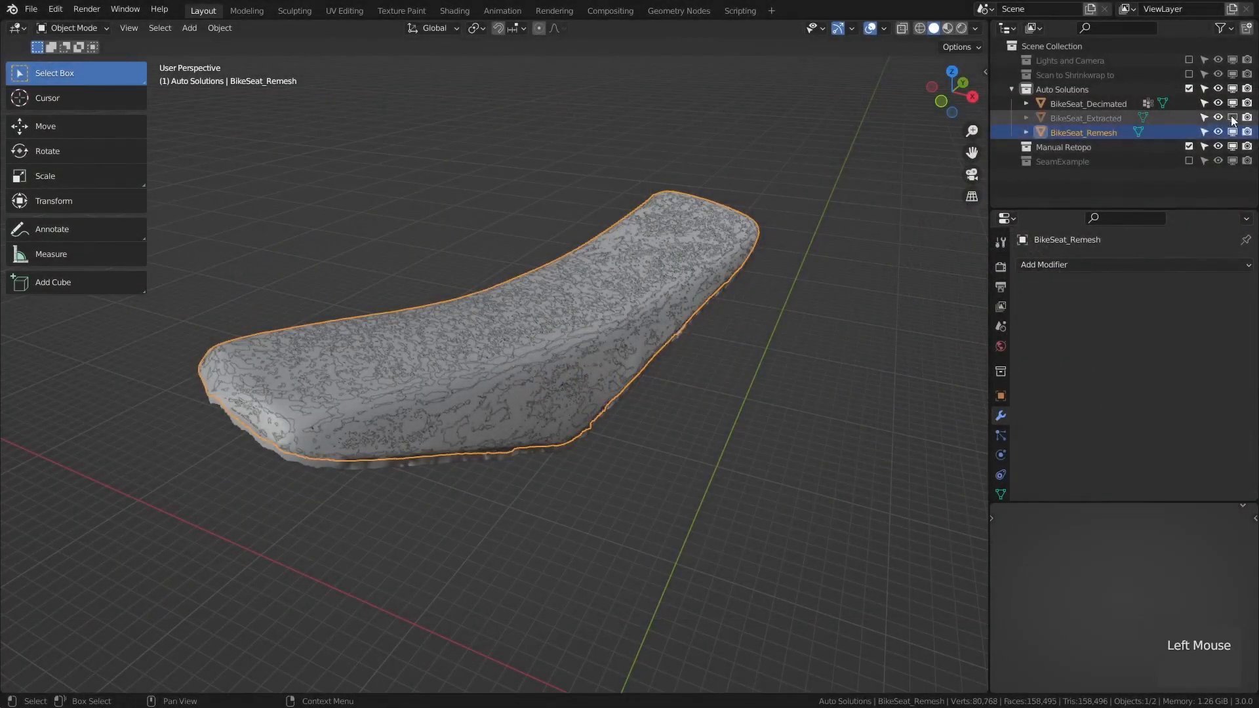
- Disable BikeSeat_Extracted and BikeSeat_Decimated in the viewport, keeping BikeSeat_Remesh selected
click(1125, 135)
click(1081, 131)
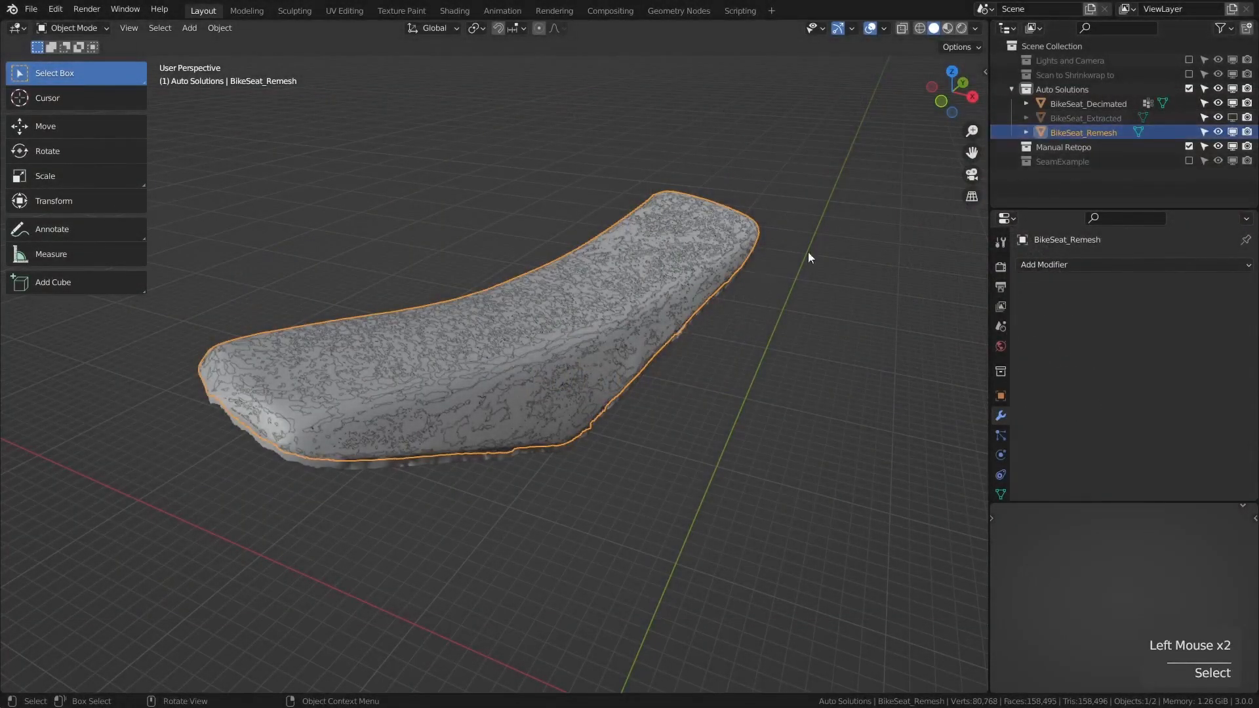
click(1233, 103)
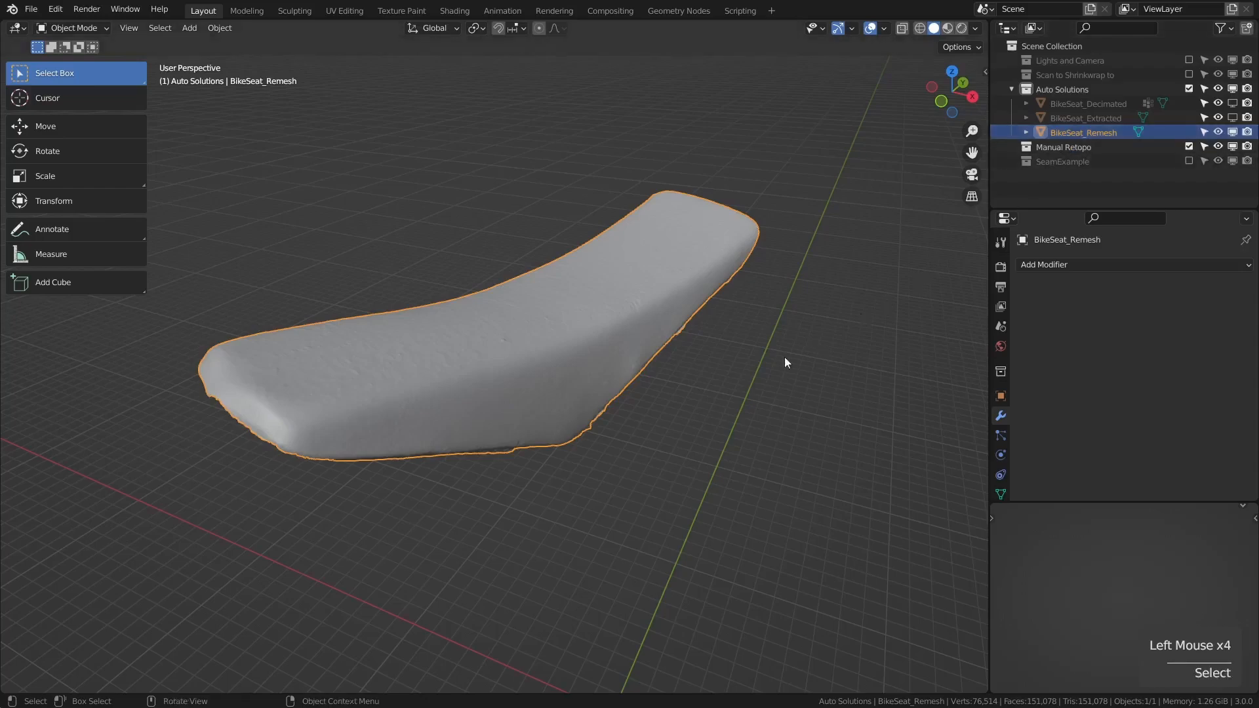
- Add a Remesh modifier to BikeSeat_Remesh
middle_drag(705, 381, 539, 257)
shift+middle_drag(593, 436, 551, 413)
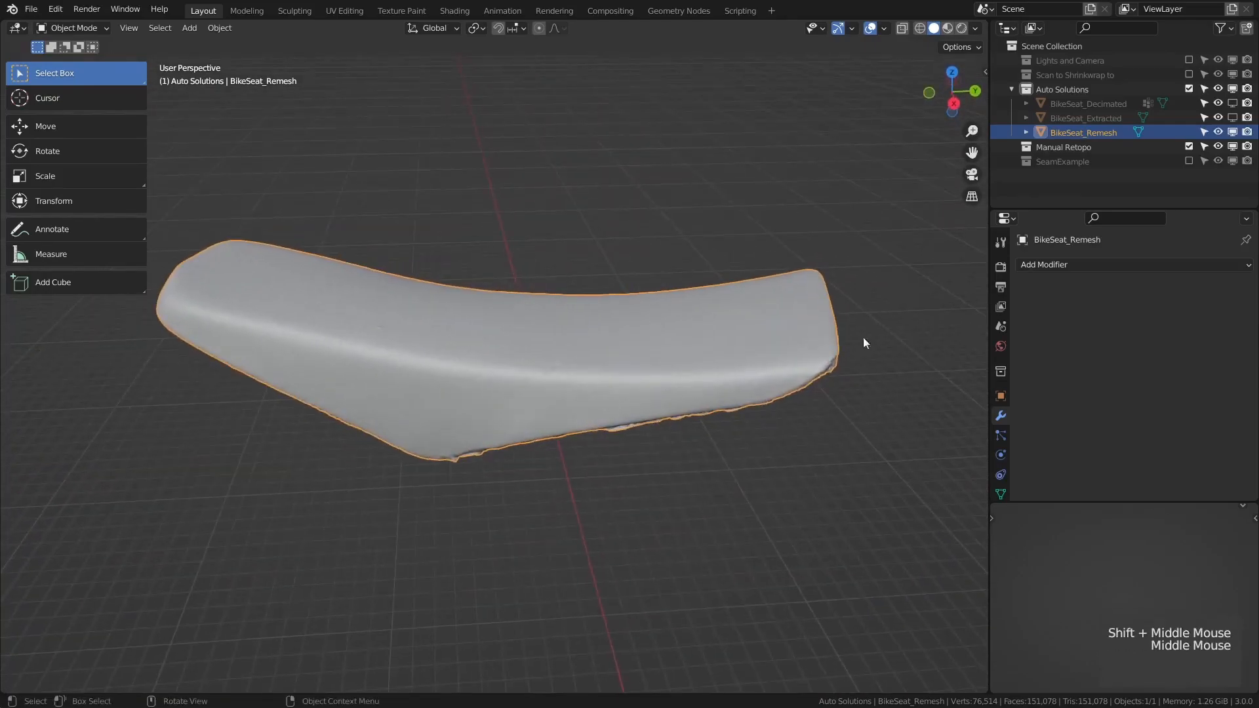
click(1080, 266)
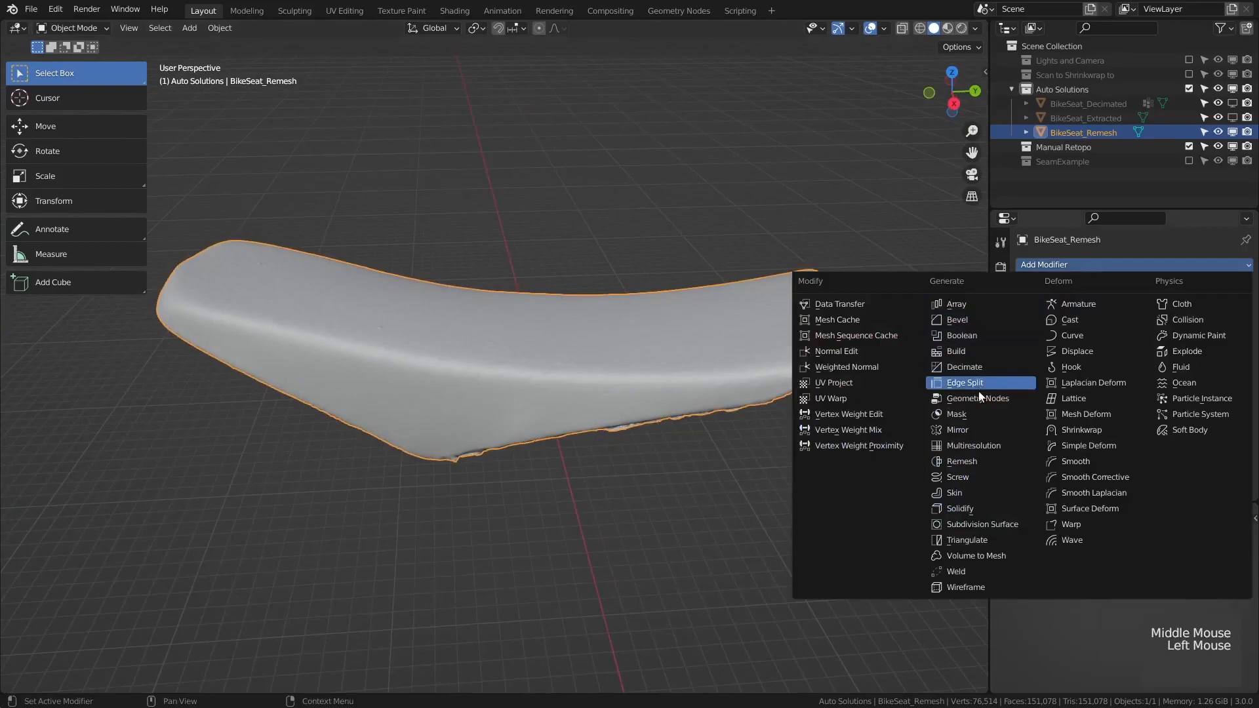
click(974, 458)
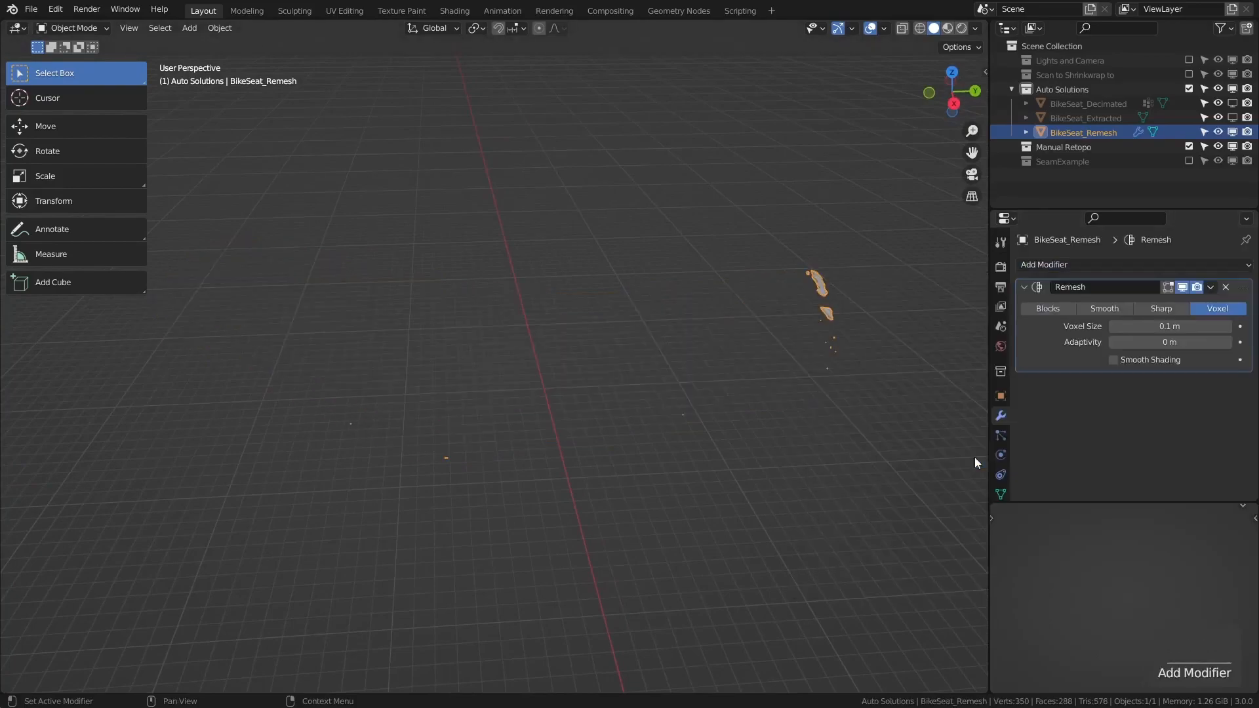
middle_drag(568, 416, 588, 388)
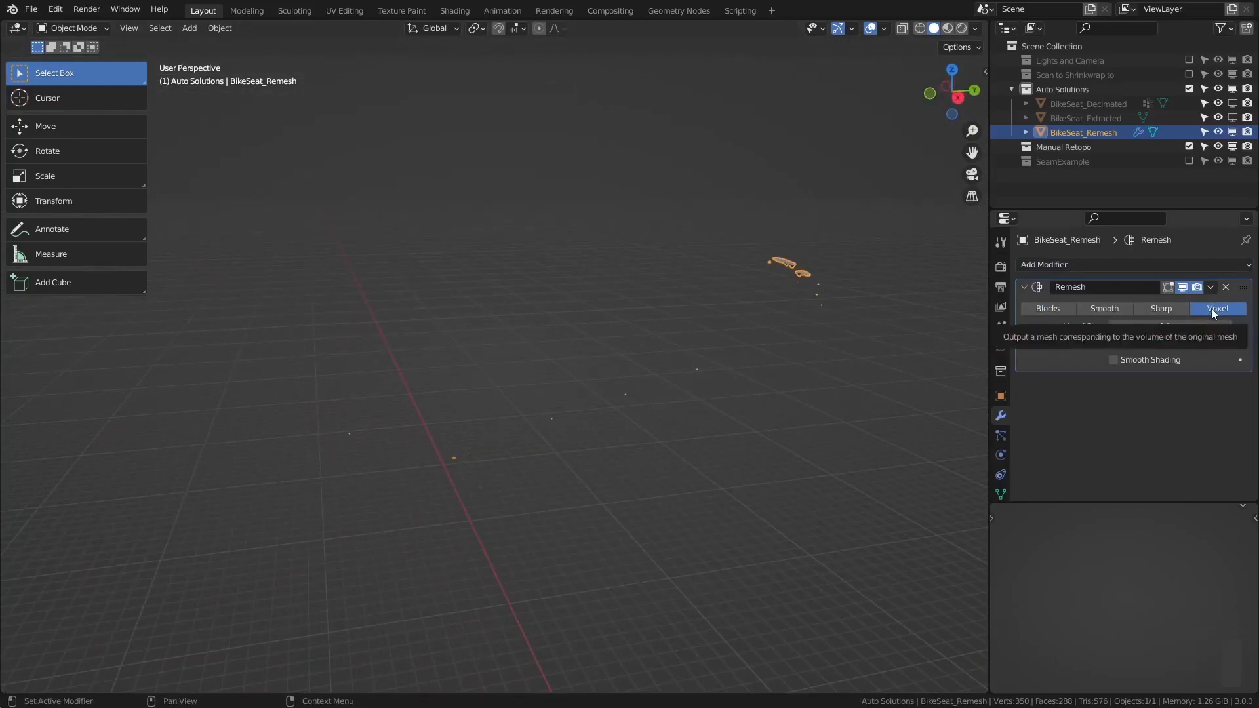
- Switch the Remesh modifier on BikeSeat_Remesh to Smooth mode and check the resulting shape from the side
click(1101, 312)
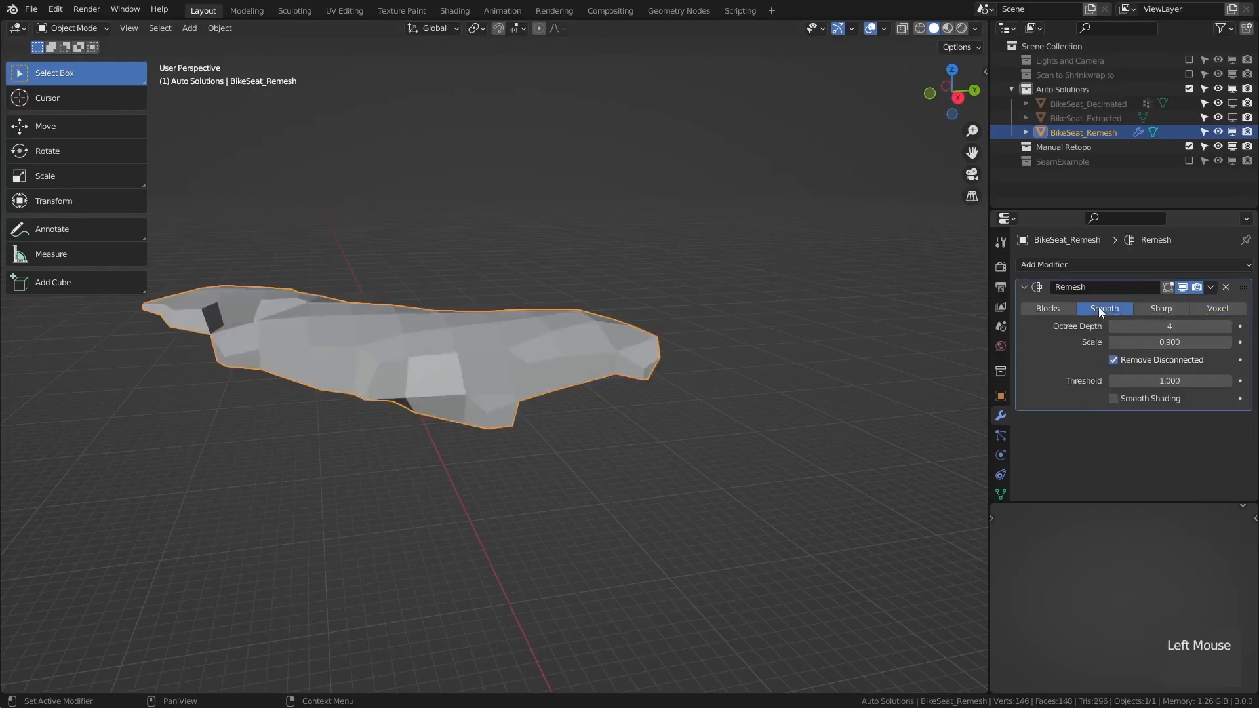
middle_drag(472, 359, 535, 331)
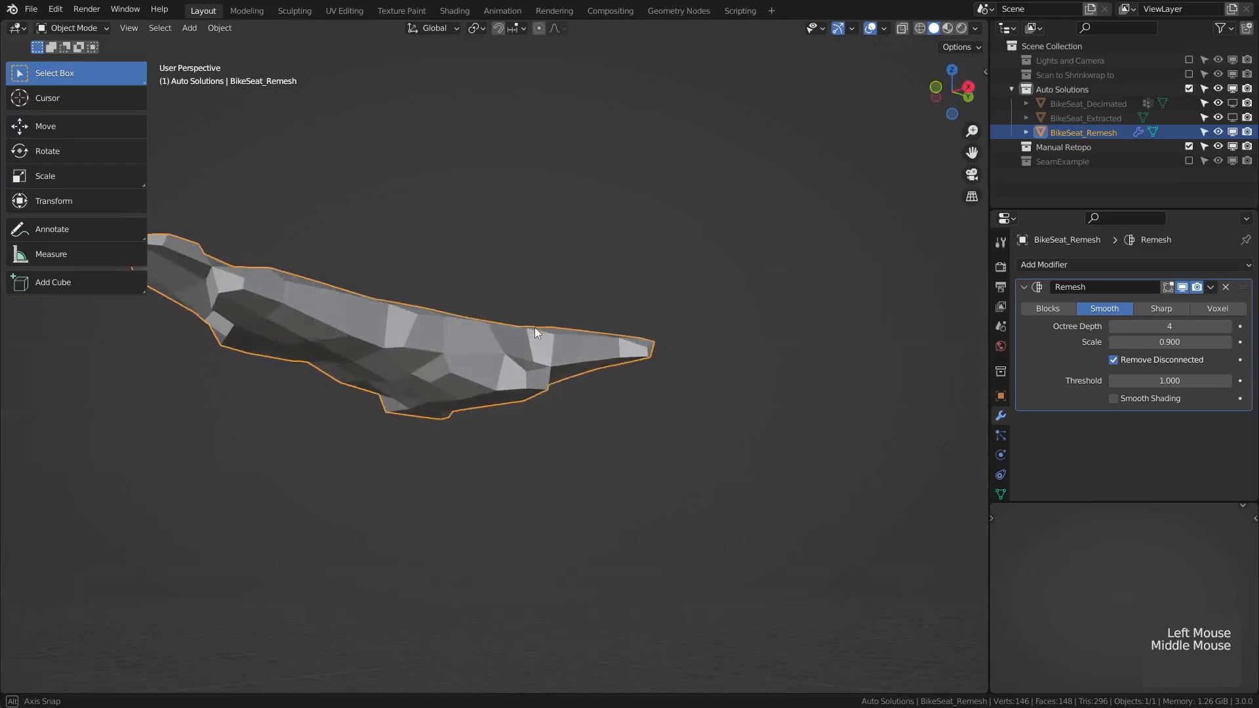
middle_drag(534, 328, 544, 321)
- Raise the Remesh modifier's Octree Depth to 7 and enable Smooth Shading
mouse_move(1170, 342)
mouse_down()
mouse_move(1157, 342)
mouse_move(1170, 342)
mouse_up()
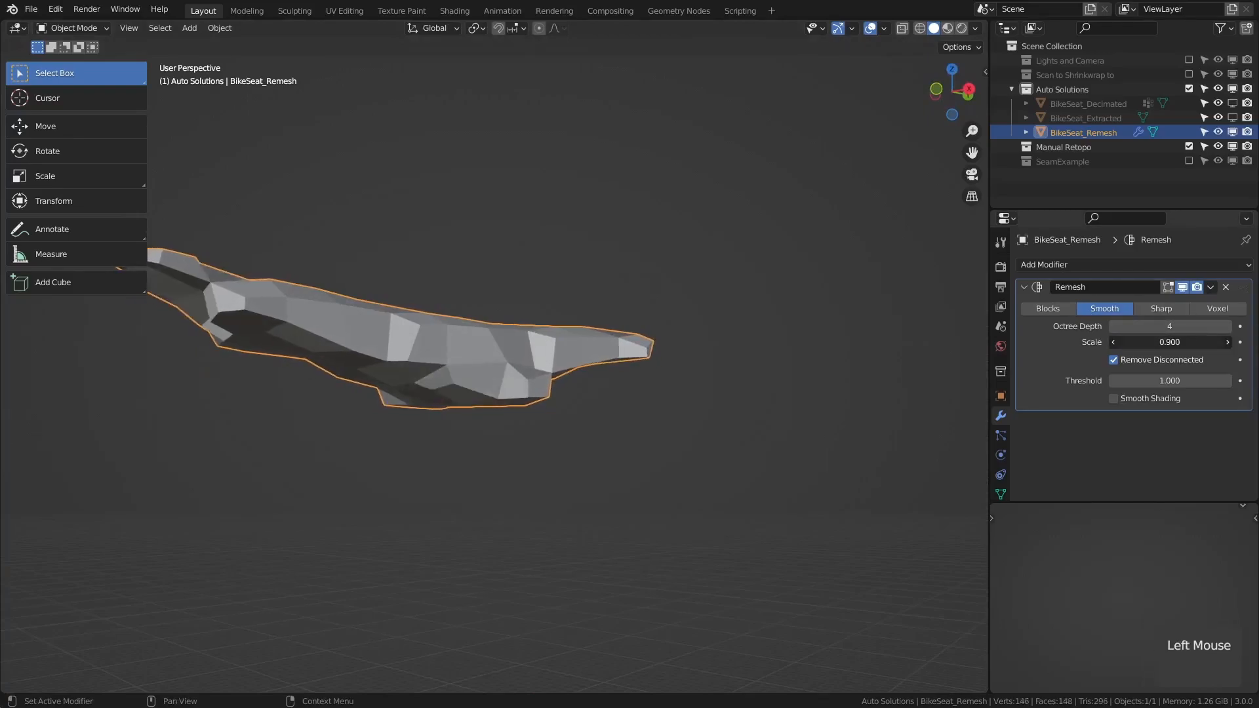
click(1228, 327)
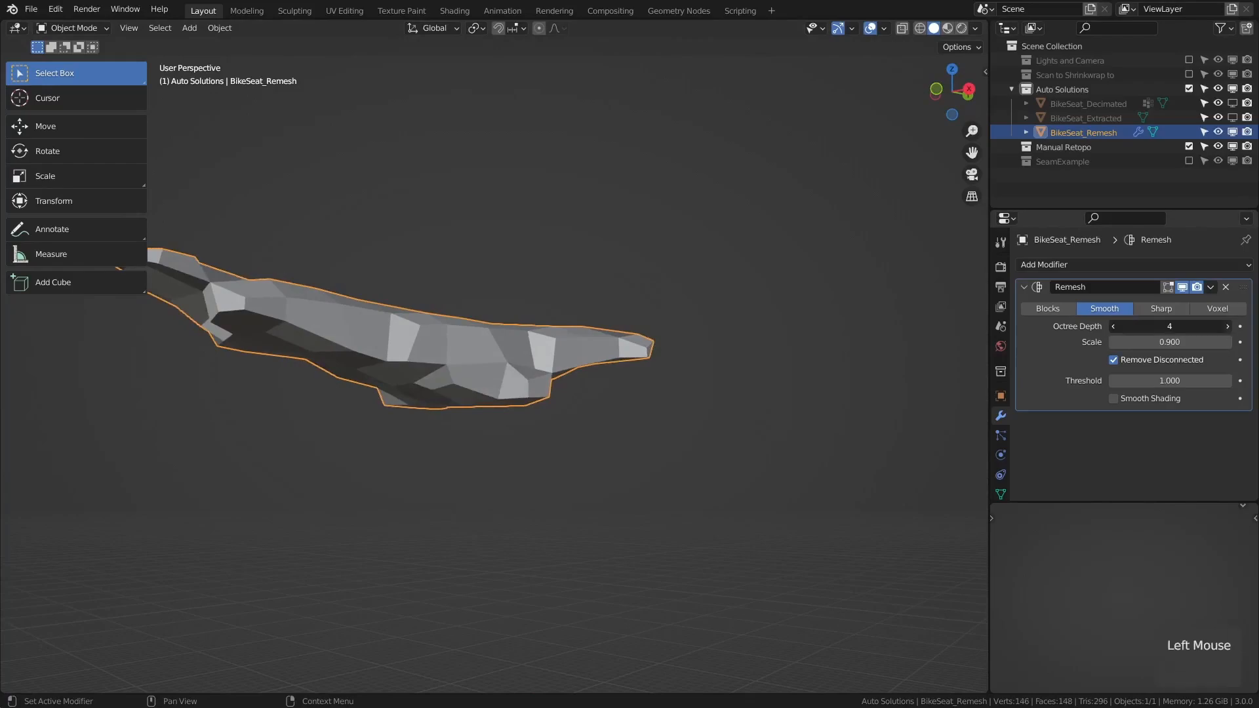
click(1229, 326)
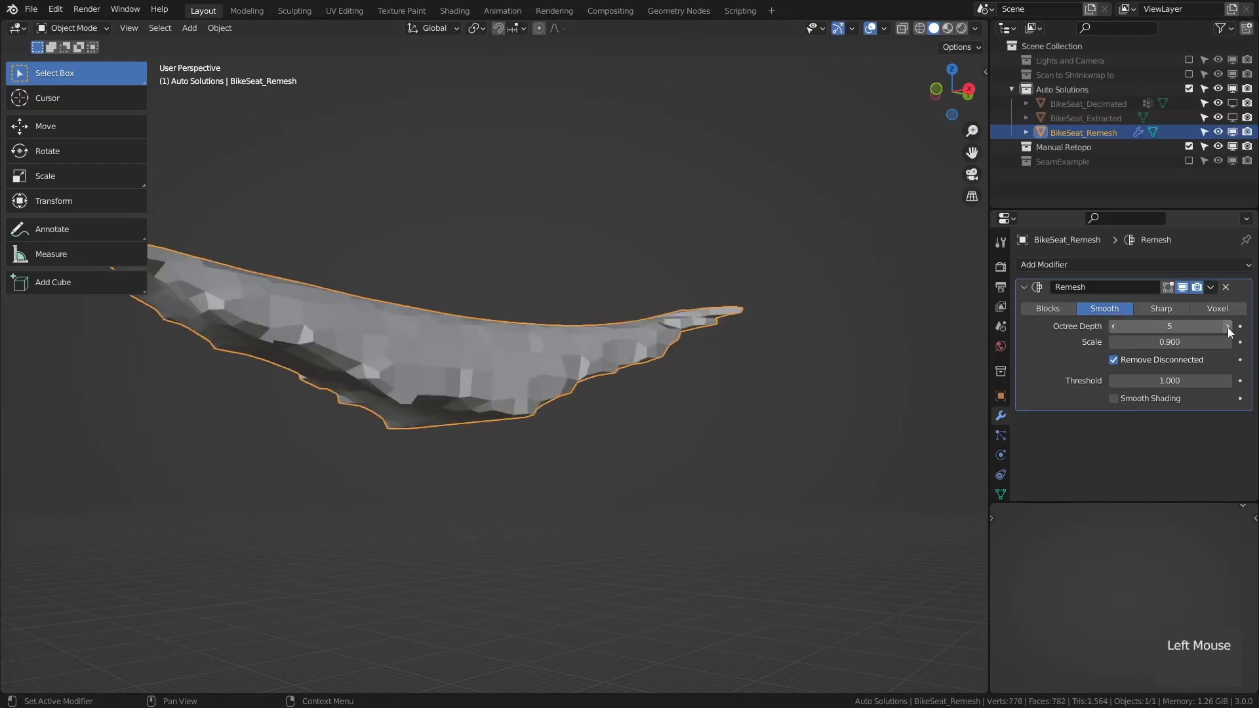
click(1229, 328)
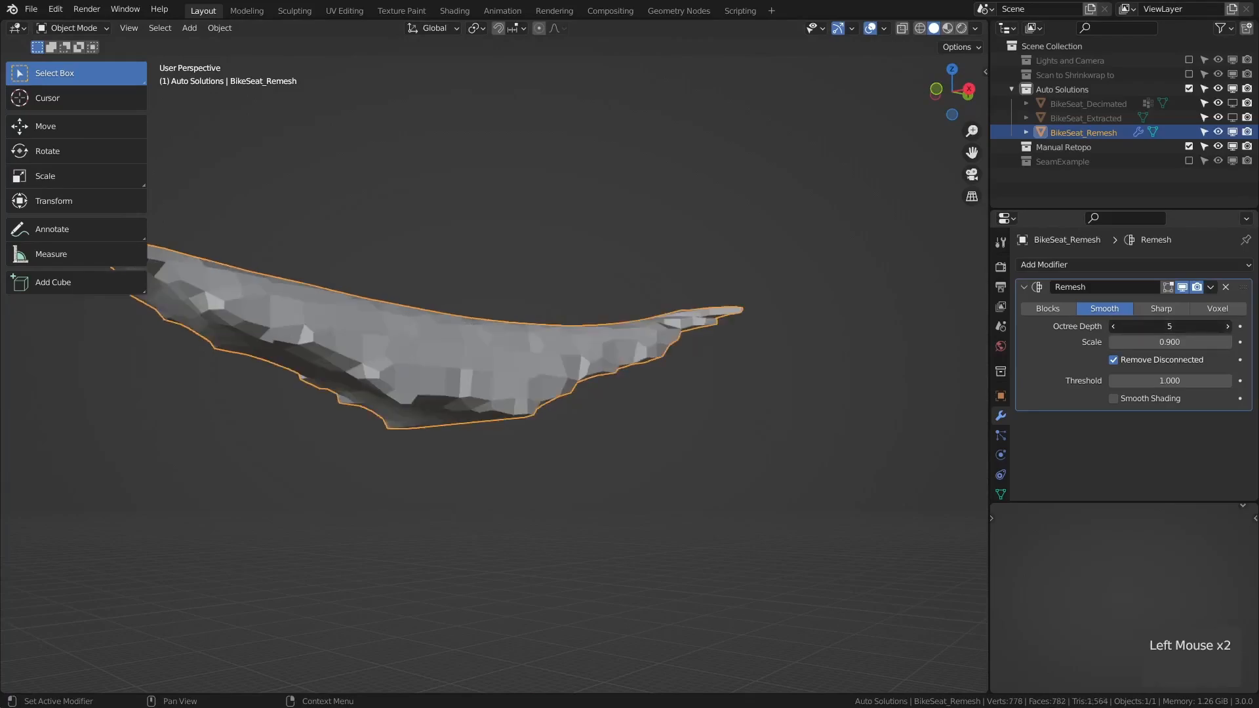
click(1228, 327)
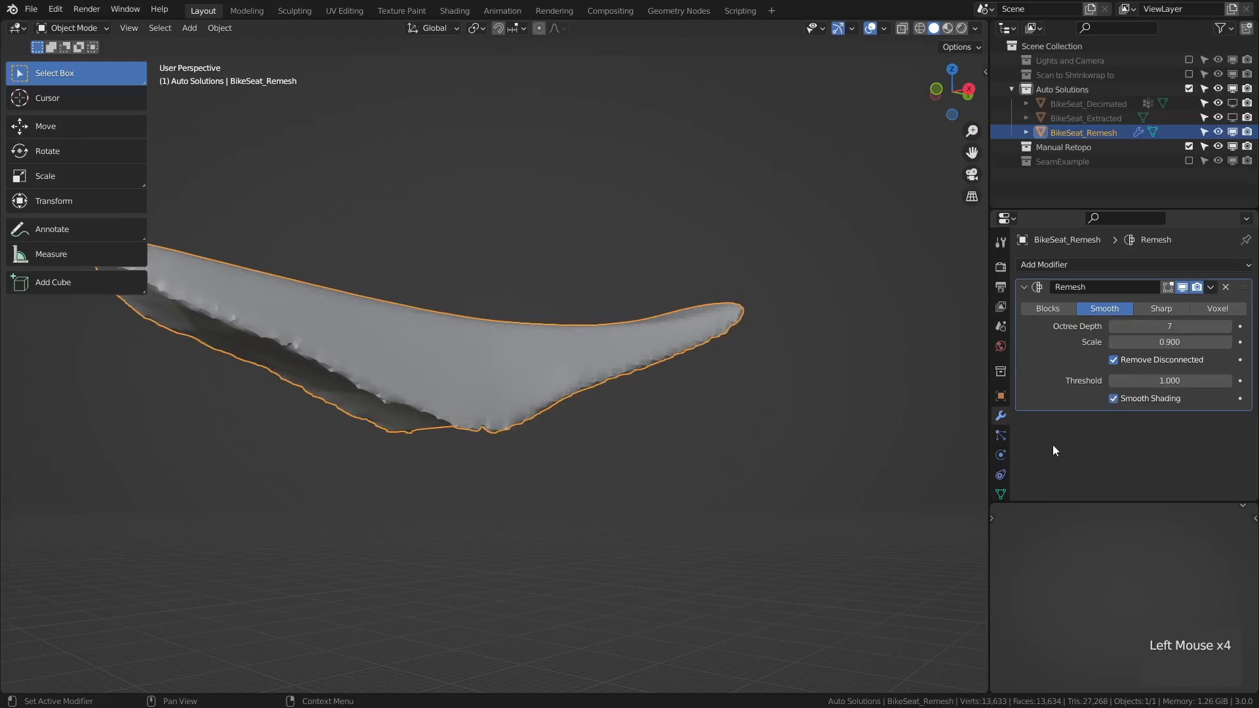
- Disable Auto Smooth in the normals settings of BikeSeat_Remesh's mesh data
middle_drag(1046, 459, 1058, 404)
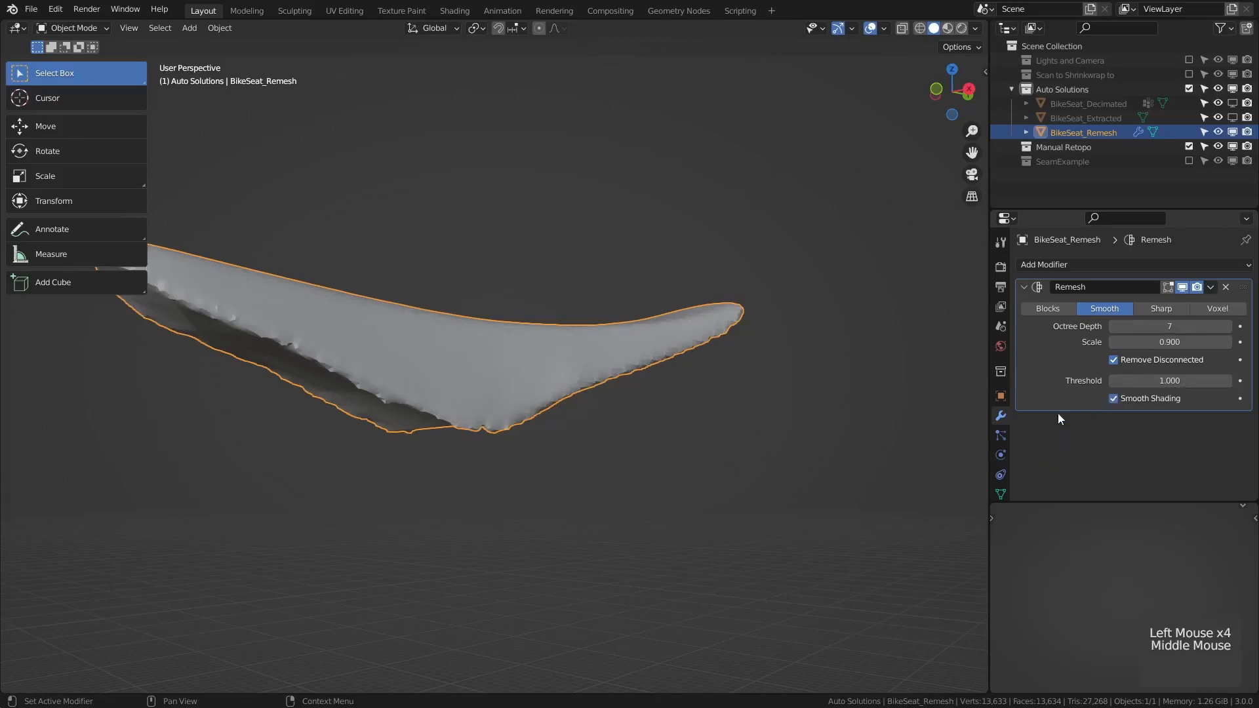
click(1001, 495)
middle_drag(1053, 474, 1070, 323)
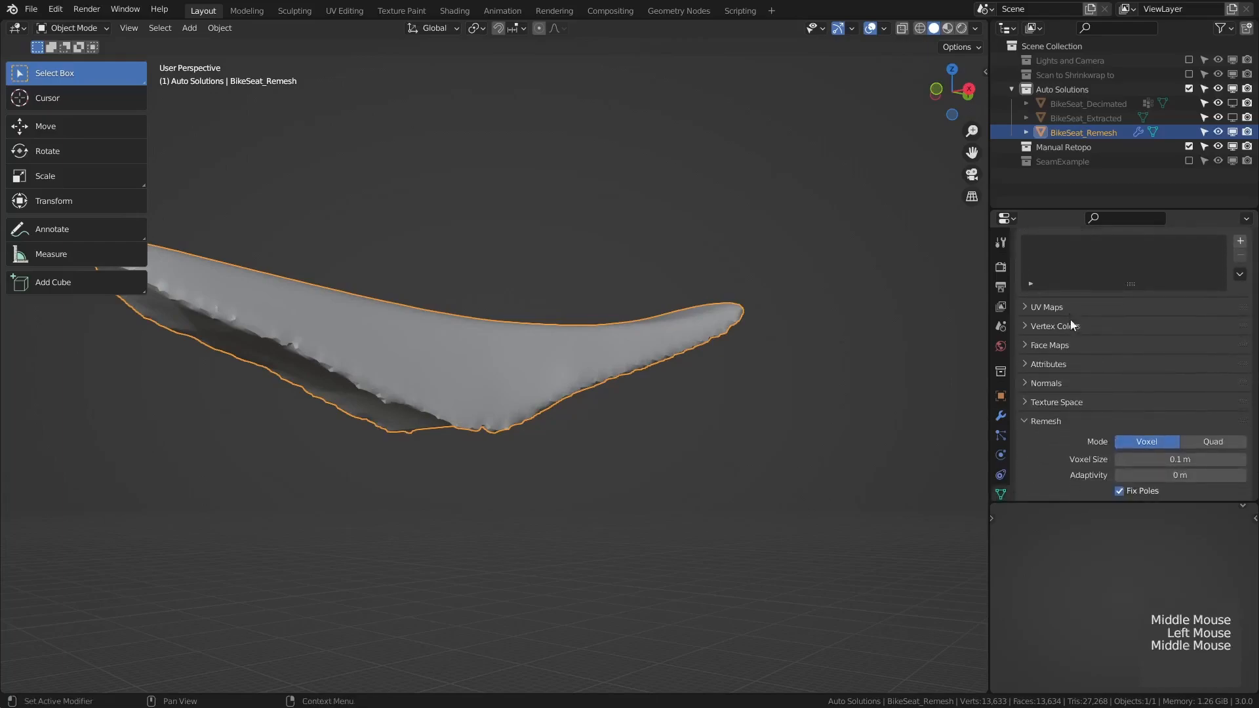
click(1056, 385)
scroll(1057, 404, down, 1)
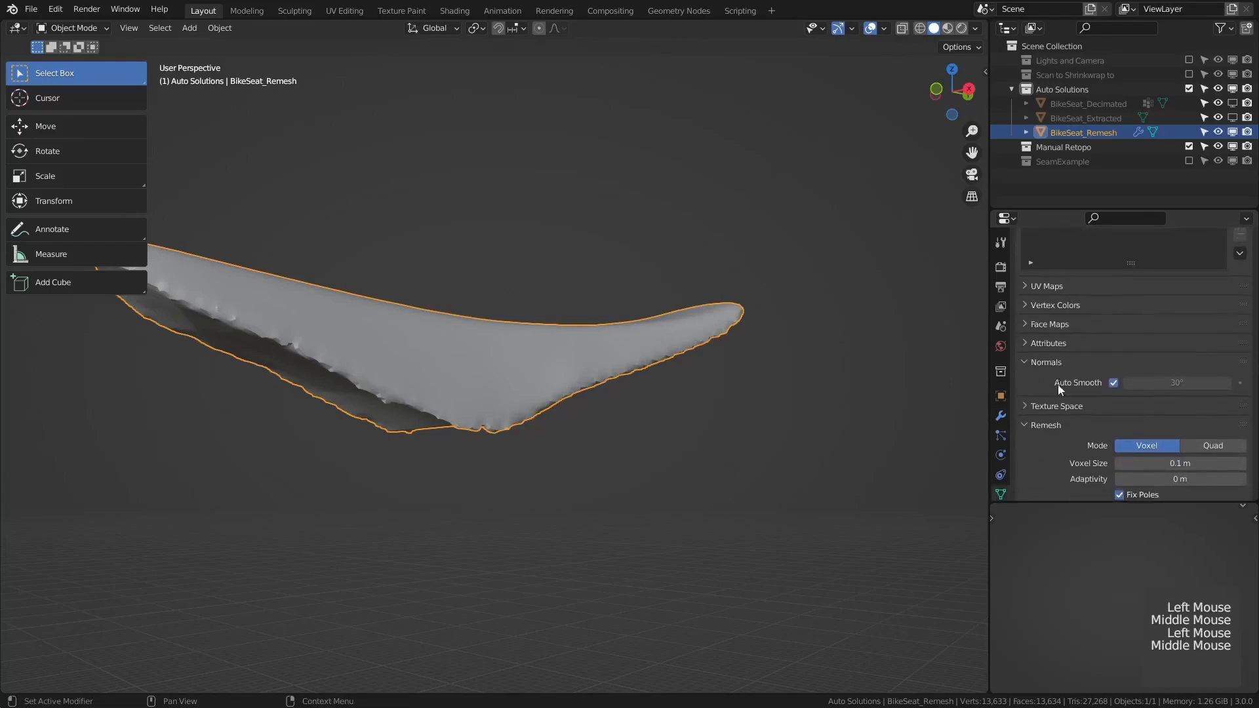
click(1113, 383)
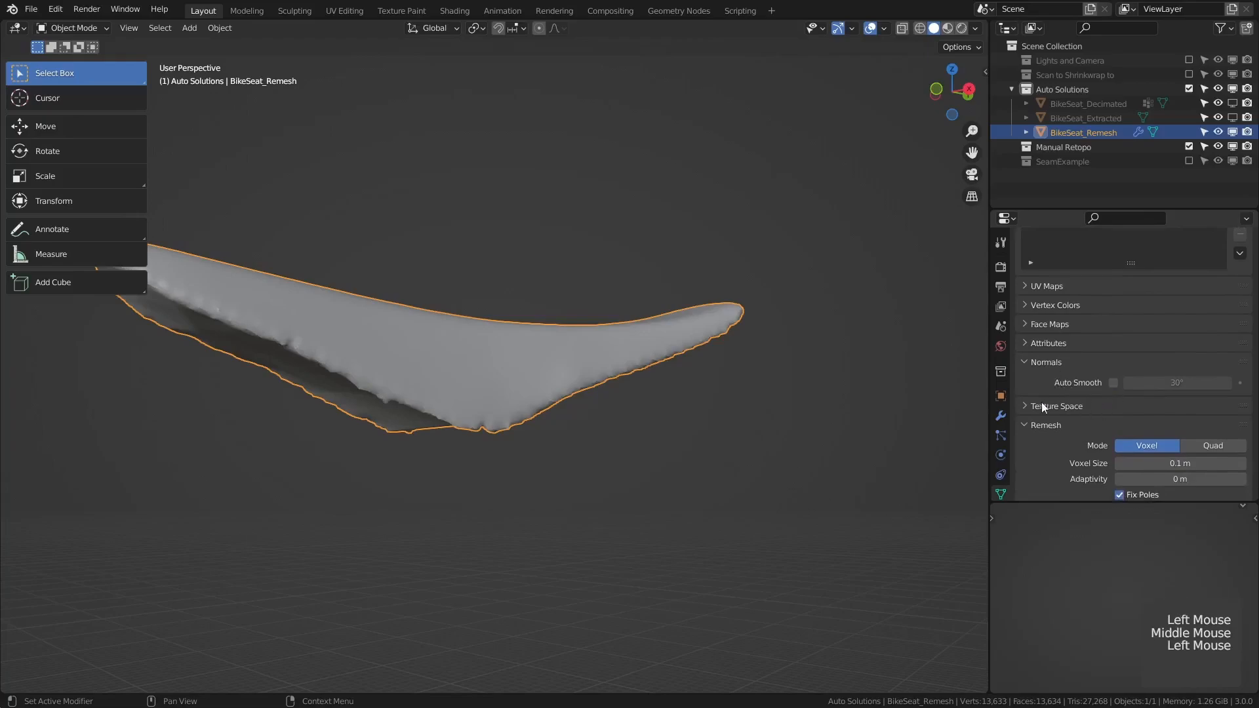
- Raise the Remesh modifier's Octree Depth to 10 and apply the modifier
click(1001, 416)
middle_drag(591, 328, 557, 374)
middle_drag(558, 374, 591, 388)
scroll(535, 417, up, 2)
middle_drag(590, 388, 606, 361)
click(1228, 329)
click(1227, 330)
middle_drag(538, 380, 608, 435)
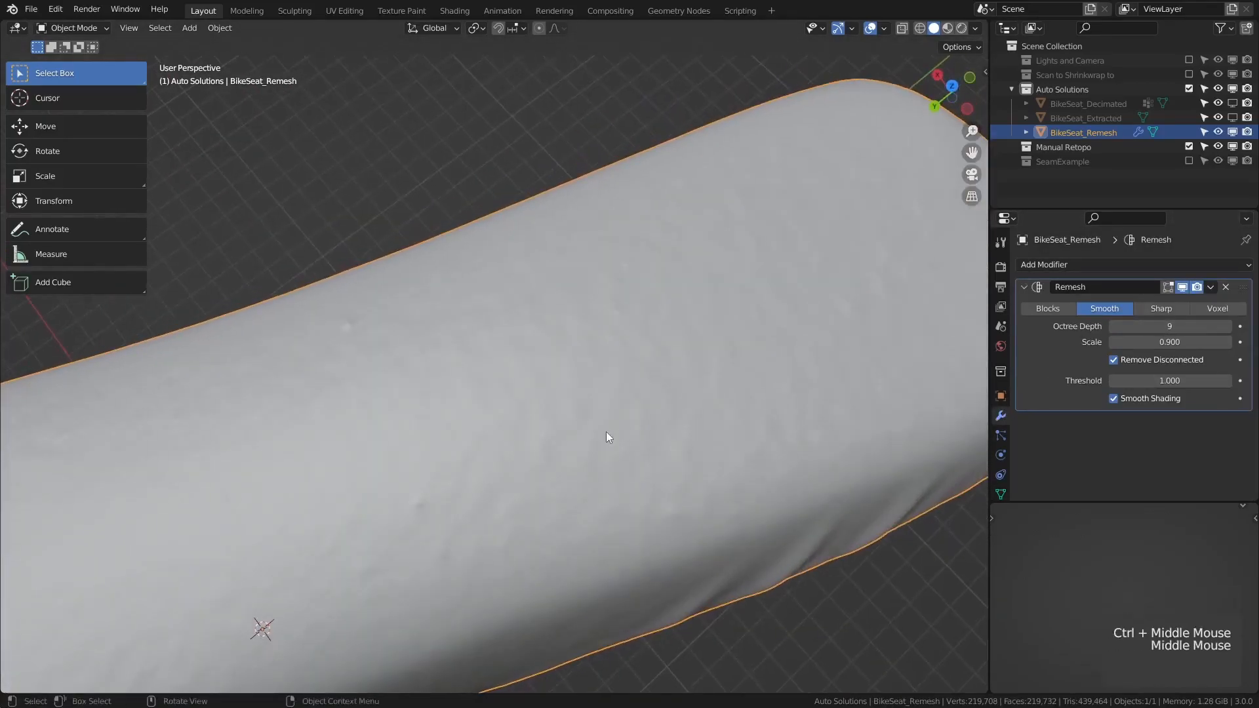
click(1229, 329)
middle_drag(567, 497, 506, 392)
middle_drag(629, 477, 634, 423)
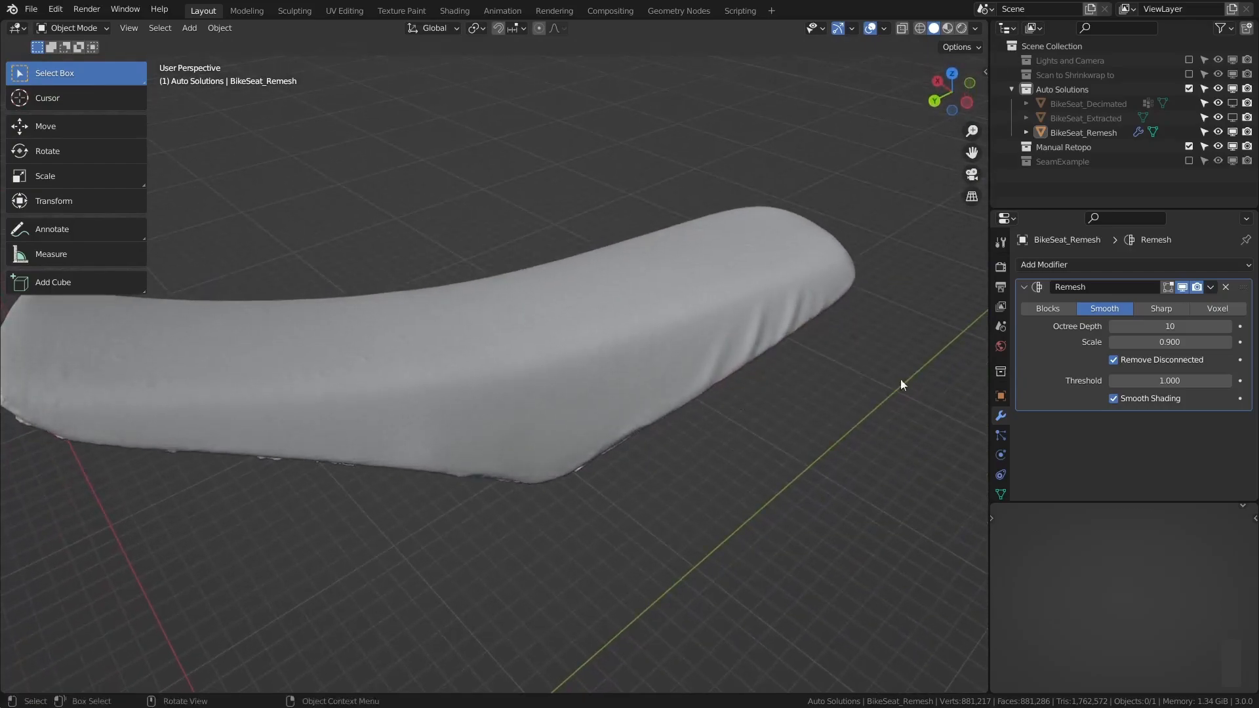
click(1210, 287)
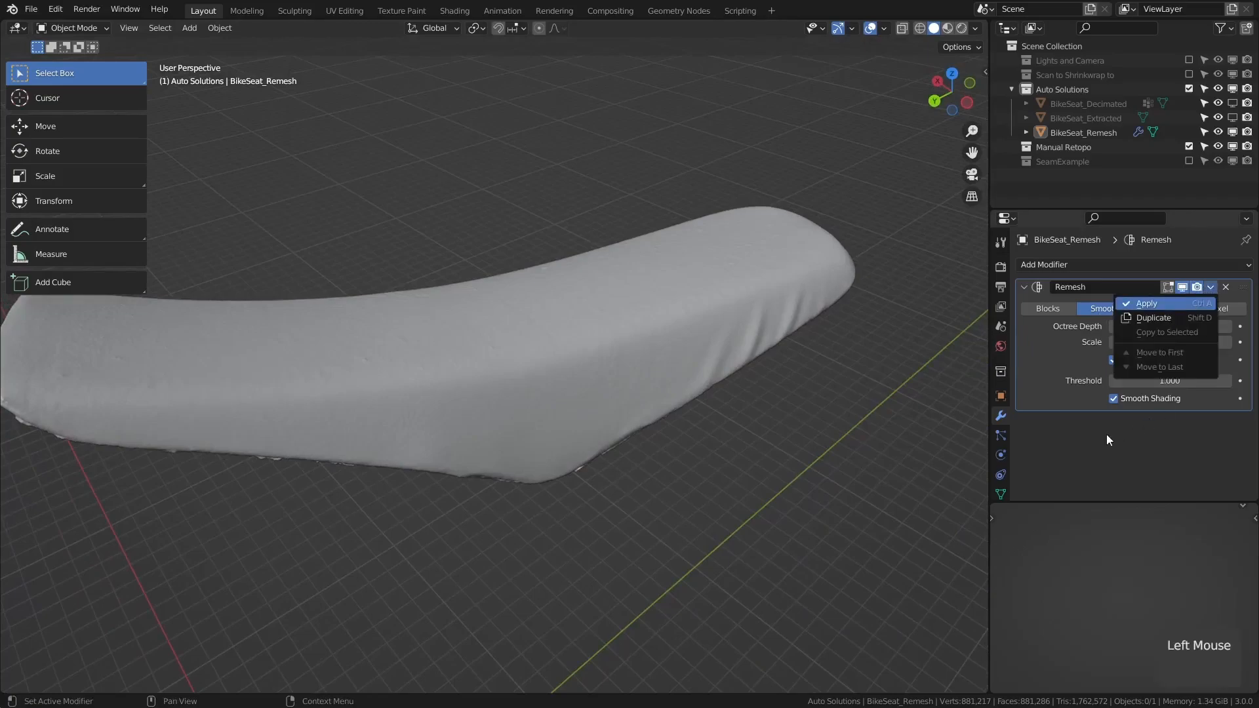
- Add a Decimate modifier with a Collapse ratio of 0.1 to BikeSeat_Remesh and apply it
click(1047, 268)
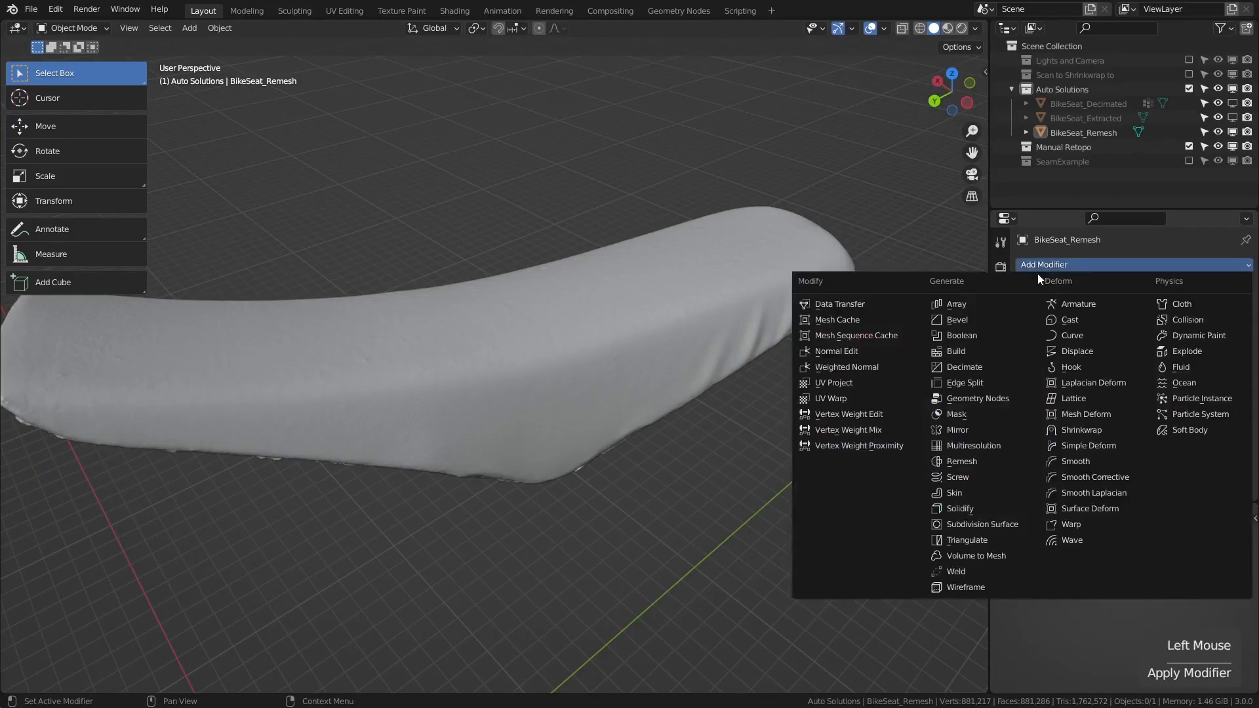
click(984, 366)
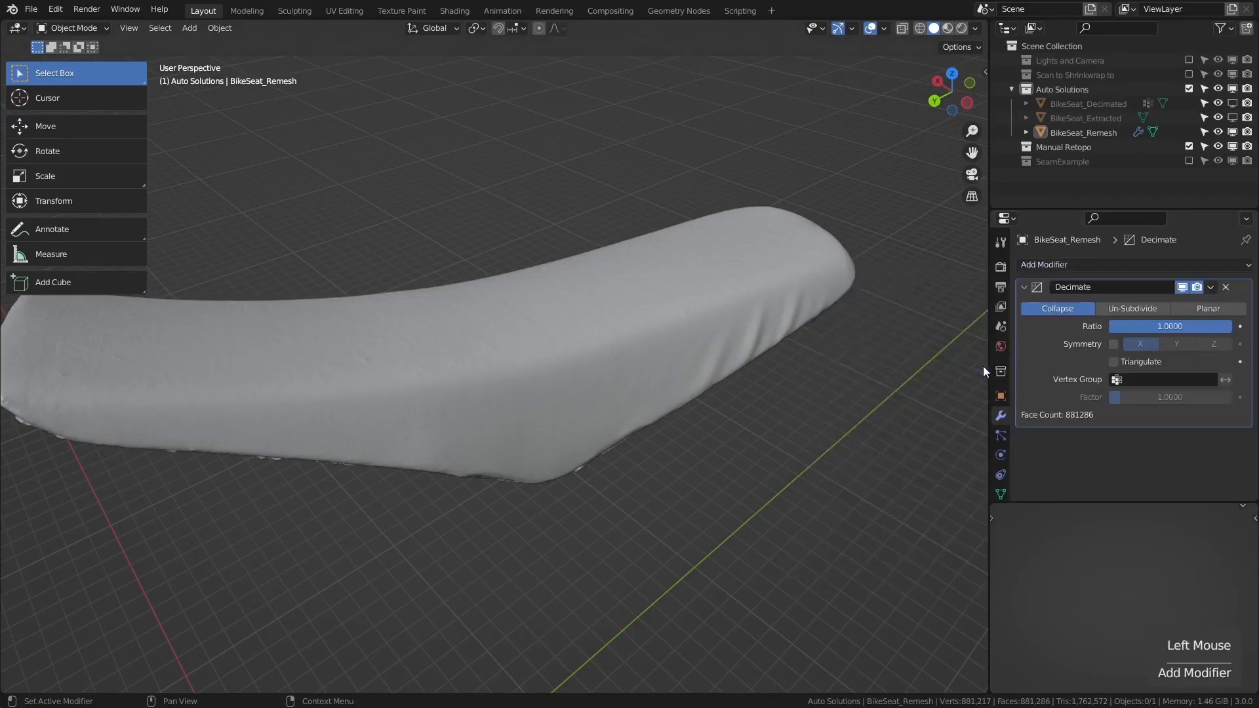
click(1173, 325)
text(0)
key(Return)
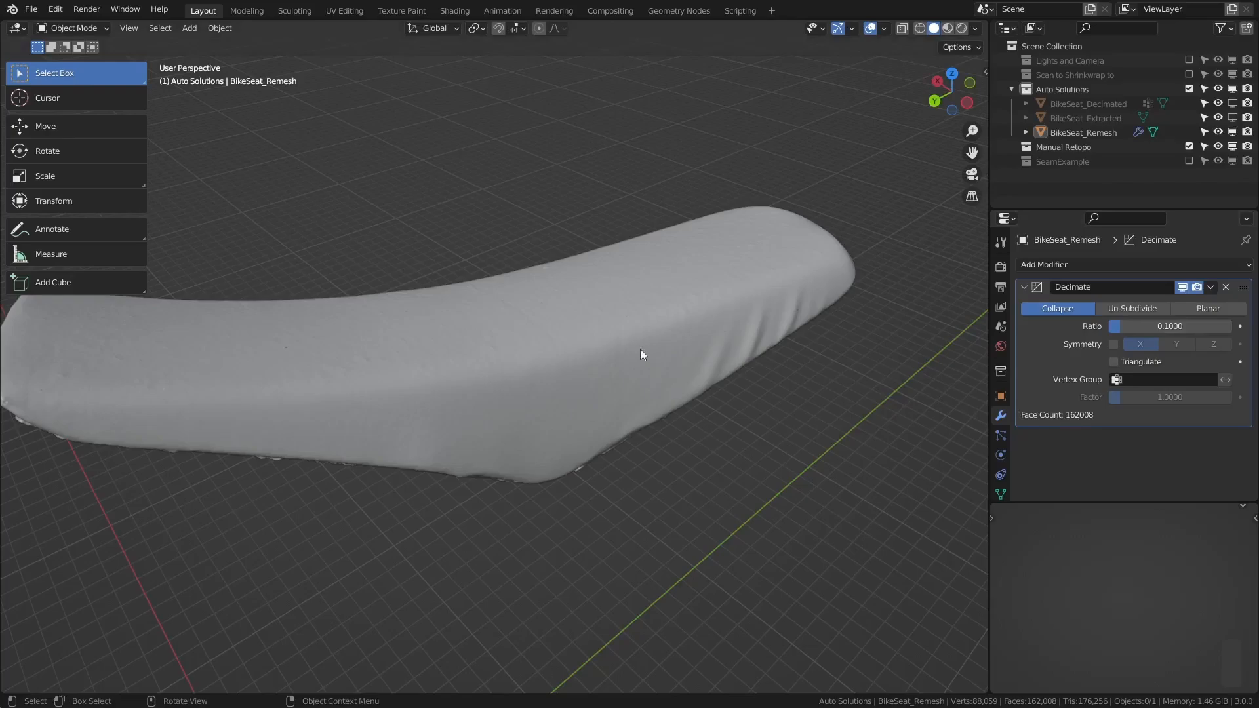
mouse_move(618, 349)
middle_down()
mouse_move(619, 379)
mouse_move(612, 368)
middle_up()
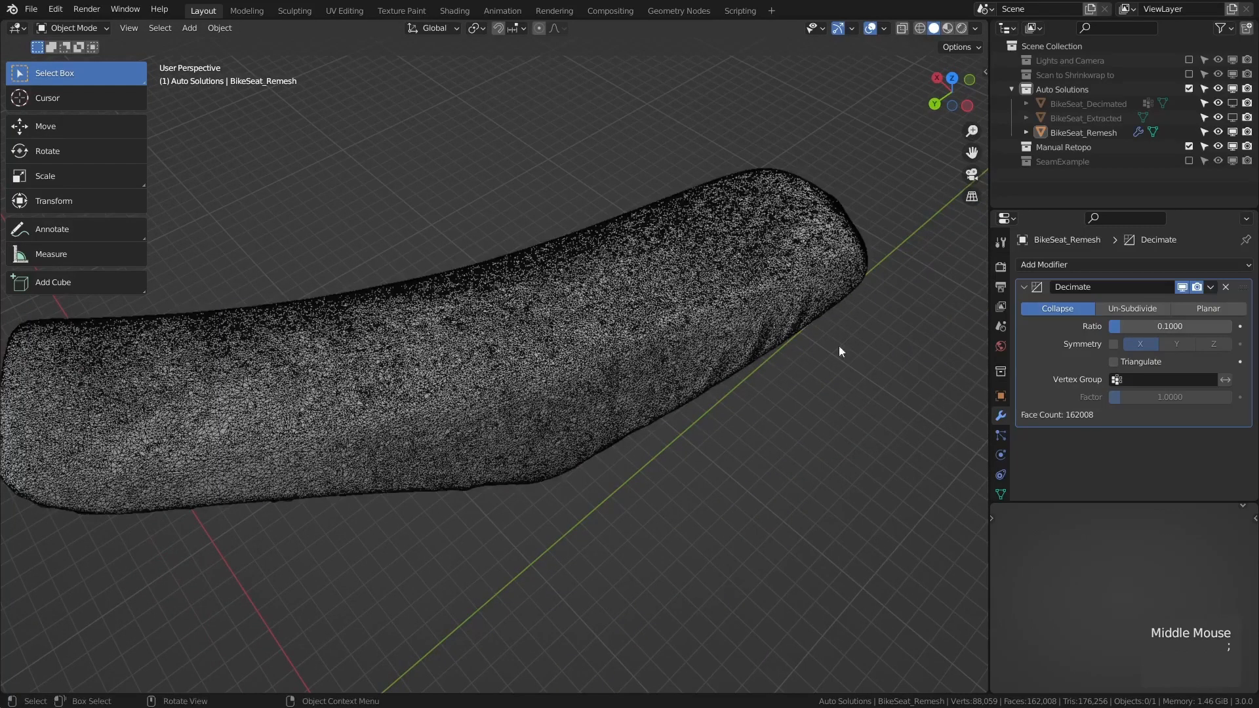
click(1211, 287)
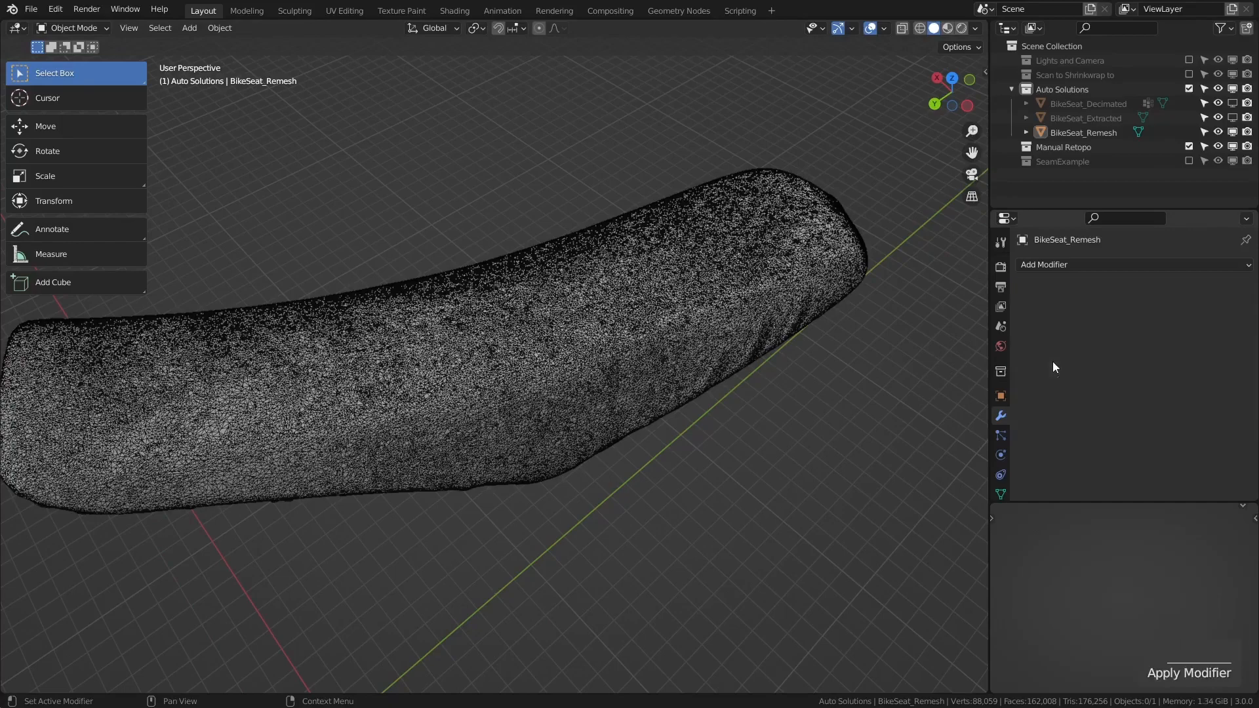
- Add another Decimate modifier to BikeSeat_Remesh, set its Collapse ratio to 0.05 and apply it
click(1080, 269)
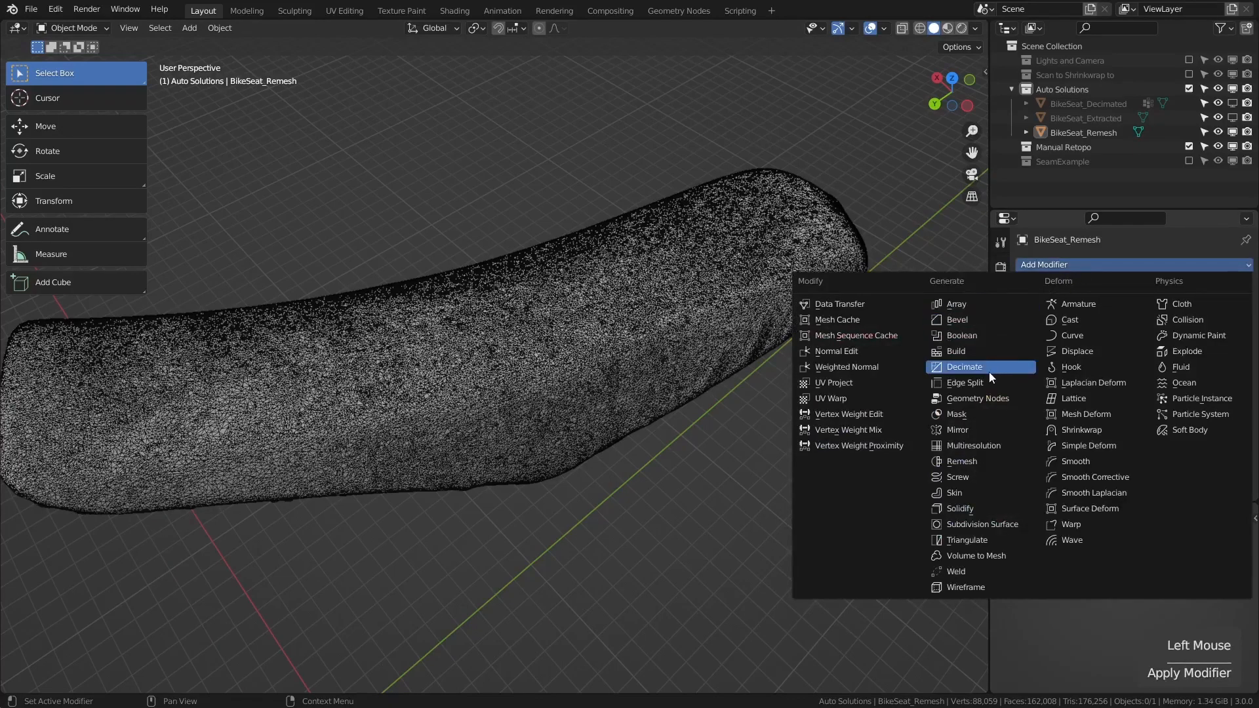
click(964, 367)
drag(1213, 327, 1102, 326)
middle_drag(564, 352, 594, 355)
click(1169, 328)
text(0.05)
key(Return)
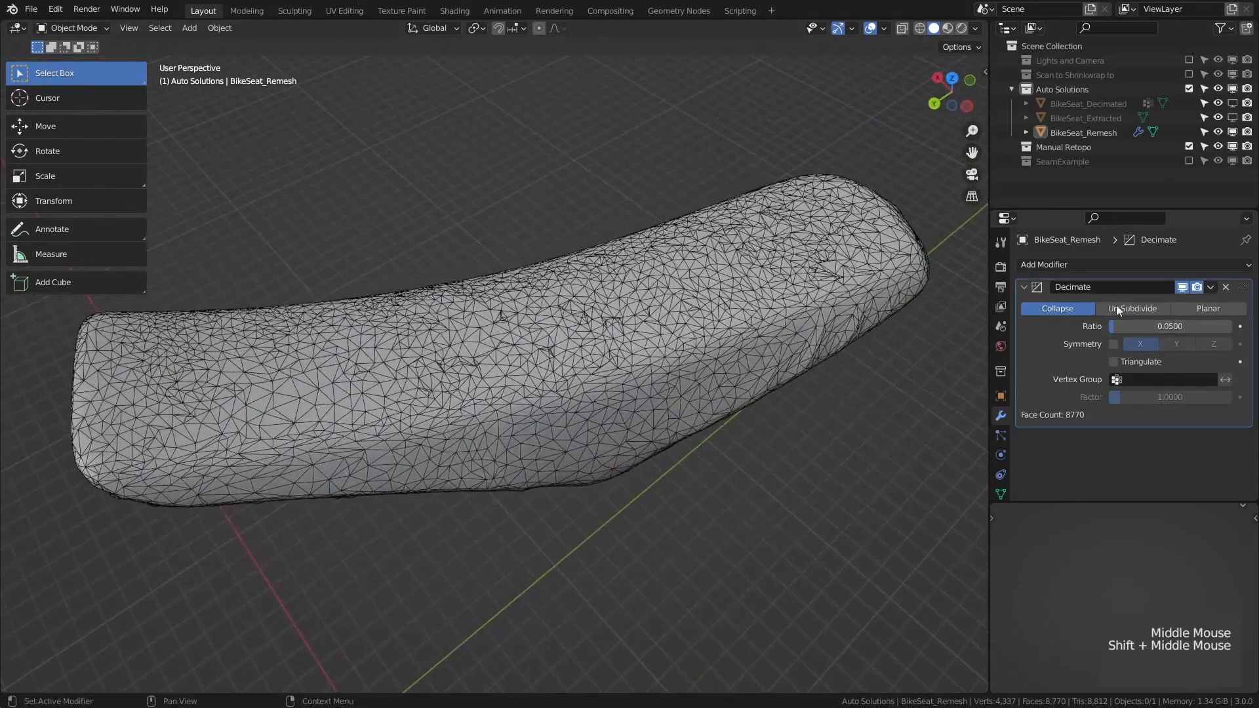
click(1211, 287)
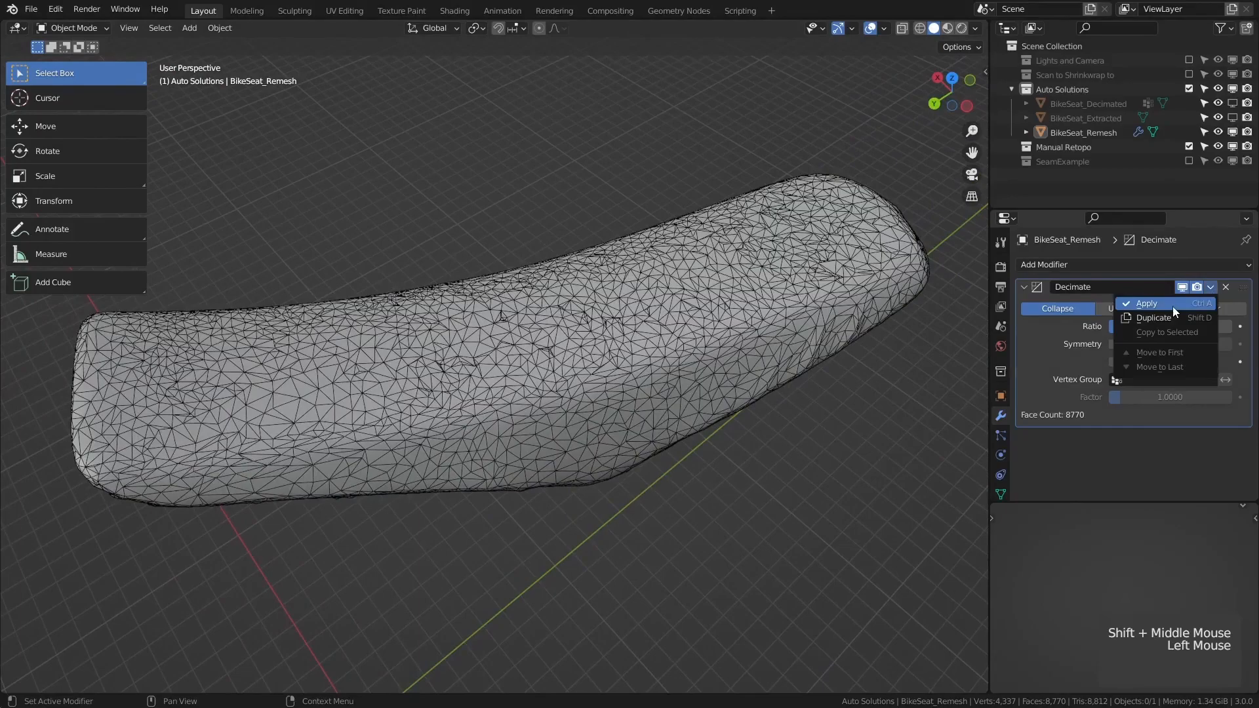
click(1173, 306)
- Select the decimated BikeSeat_Remesh and switch it to Sculpt Mode
mouse_move(459, 396)
middle_down()
mouse_move(454, 423)
mouse_move(573, 364)
mouse_move(593, 330)
middle_up()
scroll(488, 400, up, 3)
scroll(541, 395, down, 3)
click(593, 330)
key(ctrl+Tab)
click(584, 403)
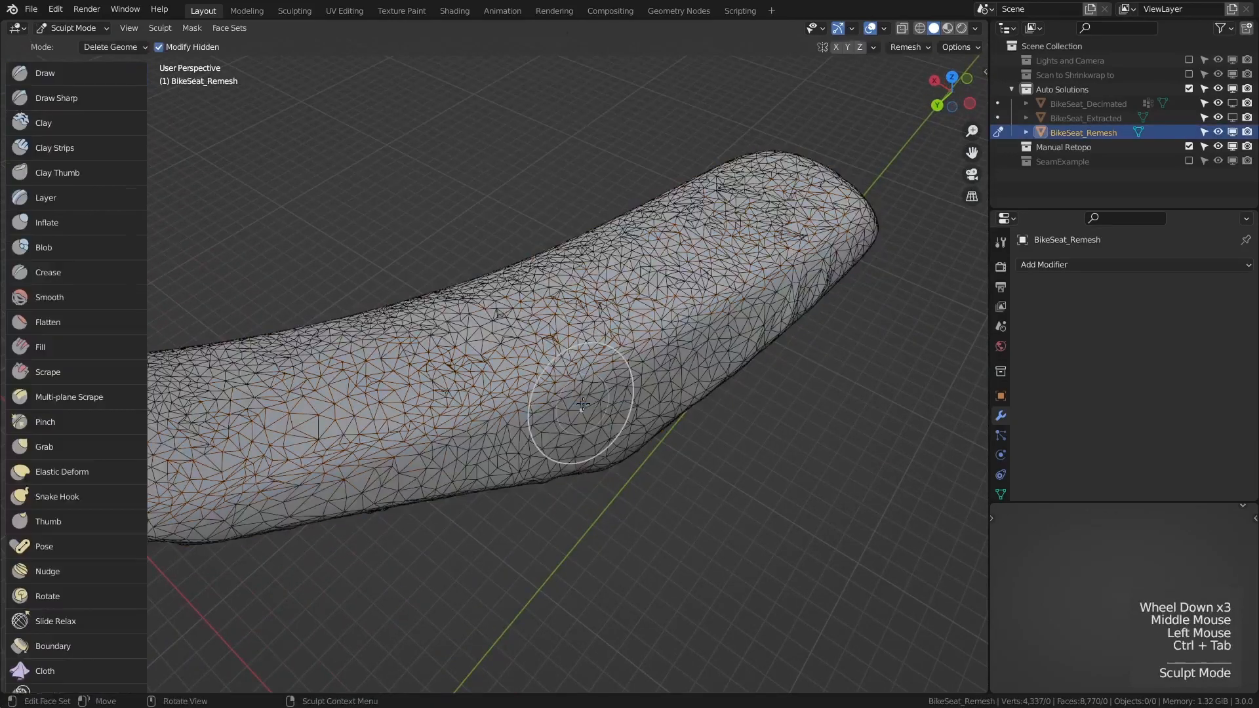
- Choose the Simplify brush and enable dynamic topology
scroll(591, 393, up, 3)
scroll(76, 384, down, 4)
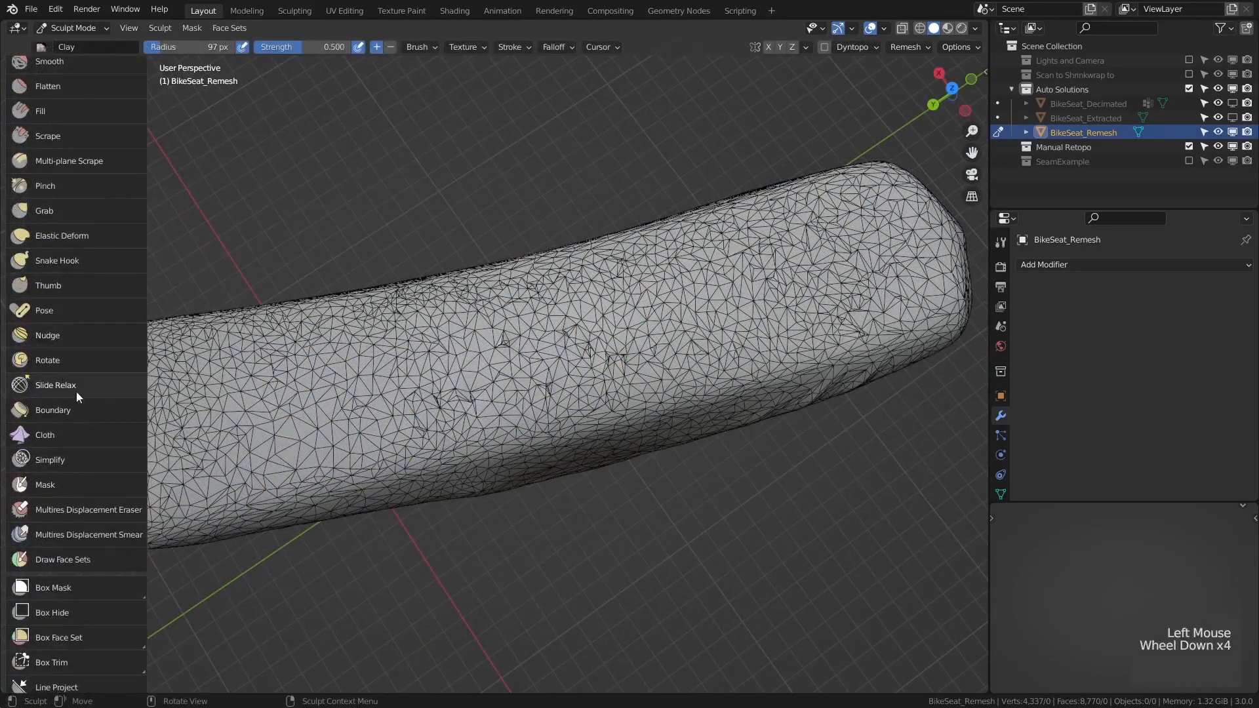
click(58, 460)
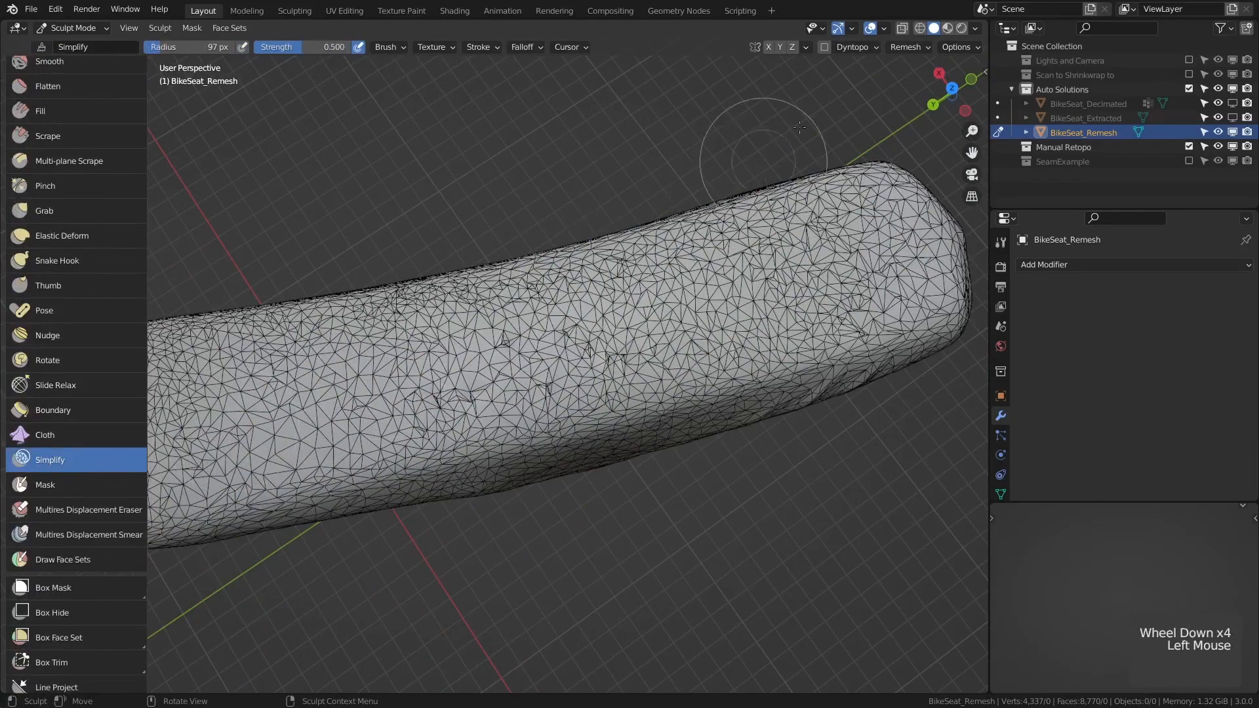
click(825, 47)
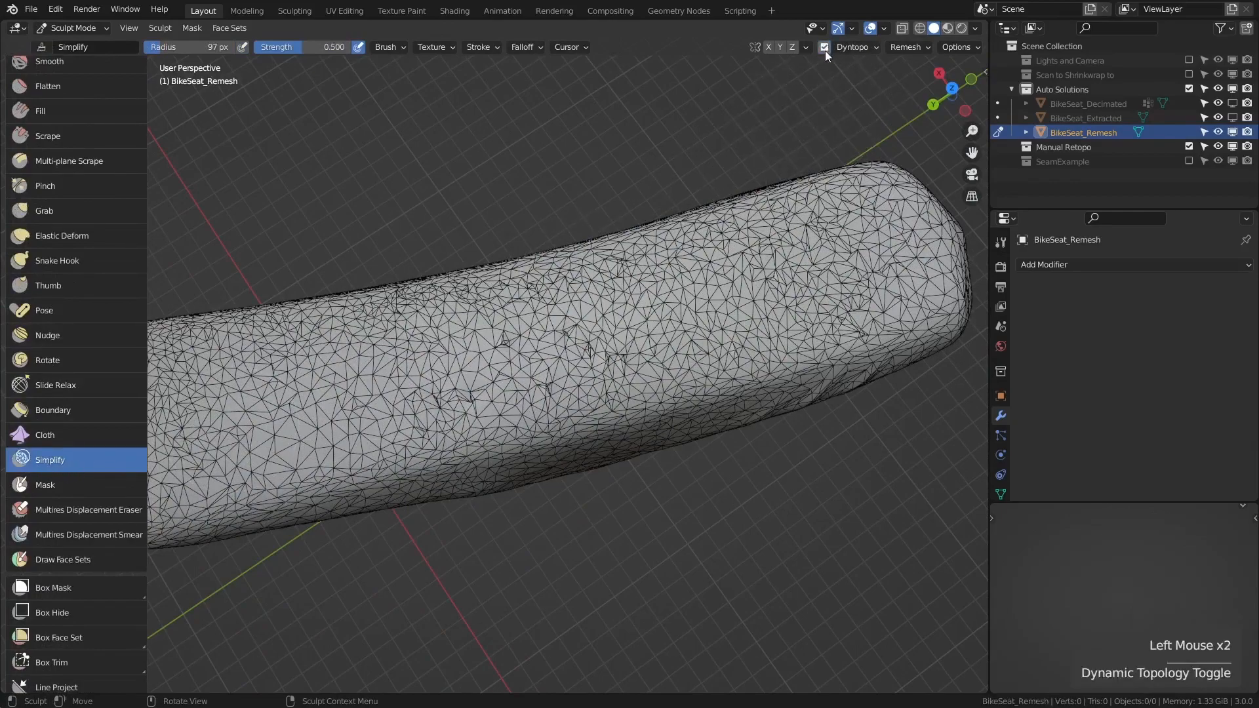
- Try a Simplify stroke across the seat's upper surface at the current Dyntopo resolution and undo it
click(858, 48)
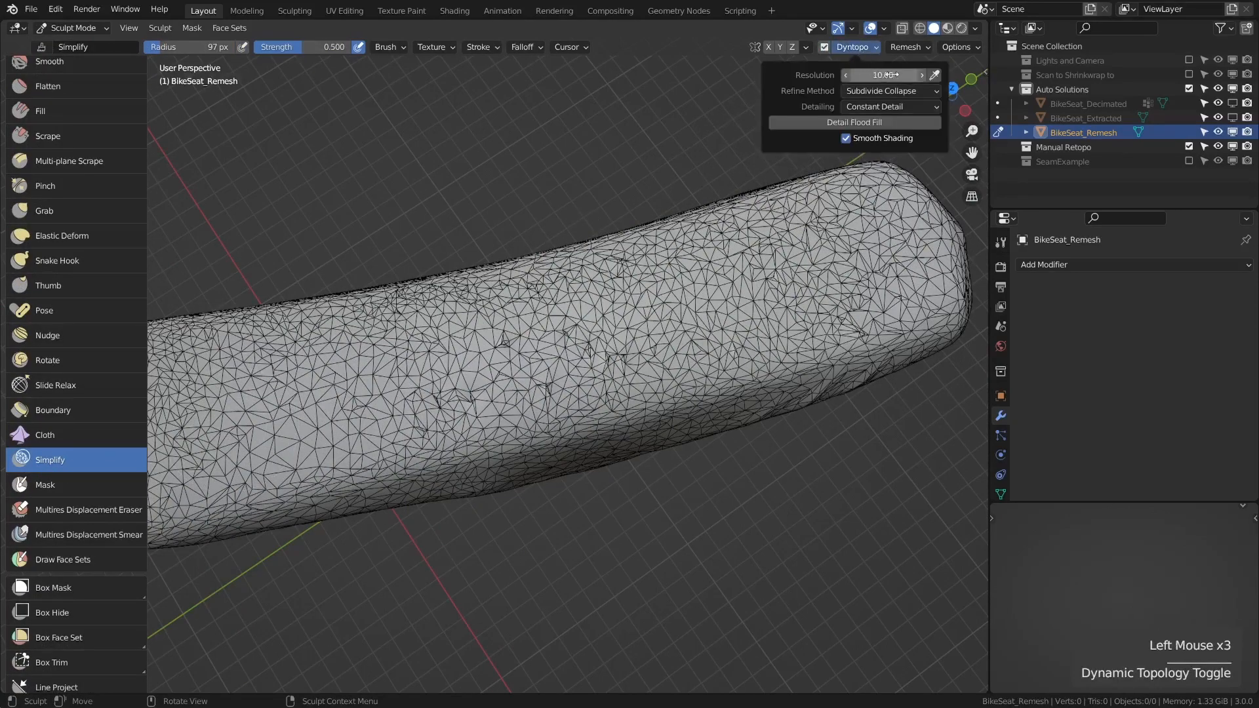
mouse_move(764, 288)
mouse_down()
mouse_move(485, 314)
mouse_move(526, 357)
mouse_move(601, 357)
mouse_up()
key(ctrl+z)
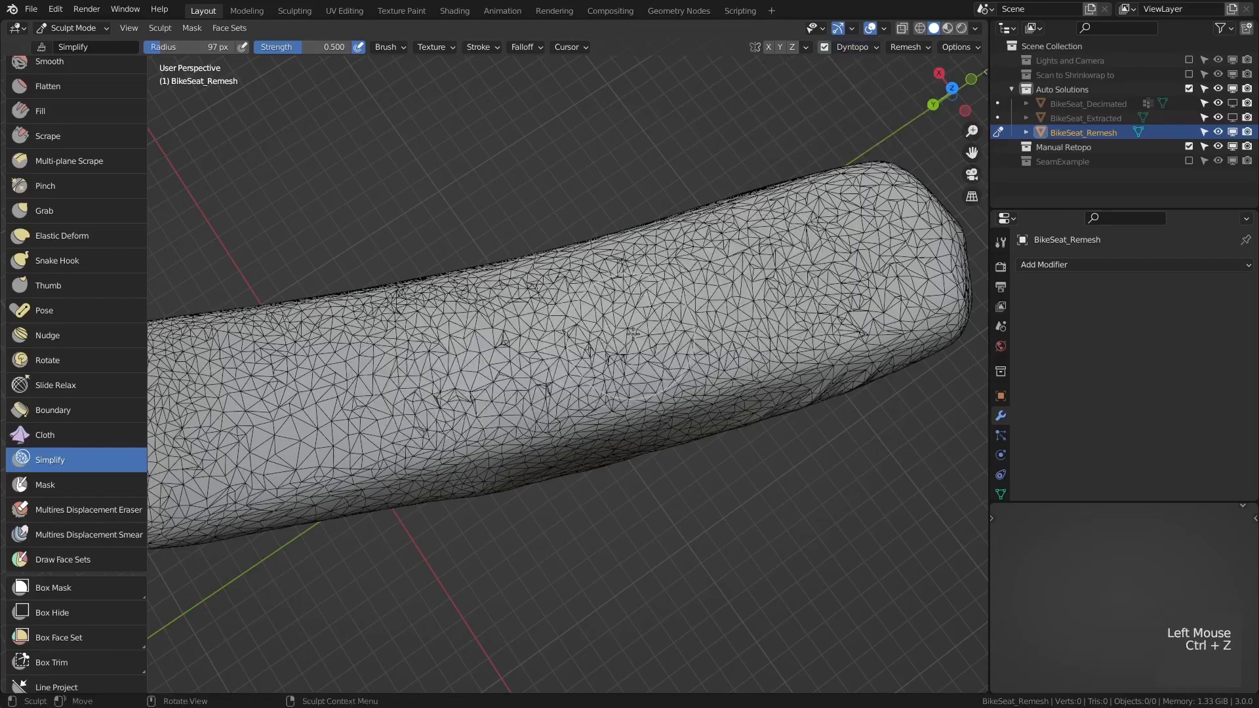
- Sample the Dyntopo detail size from the seat's upper surface
click(861, 47)
click(934, 73)
click(669, 295)
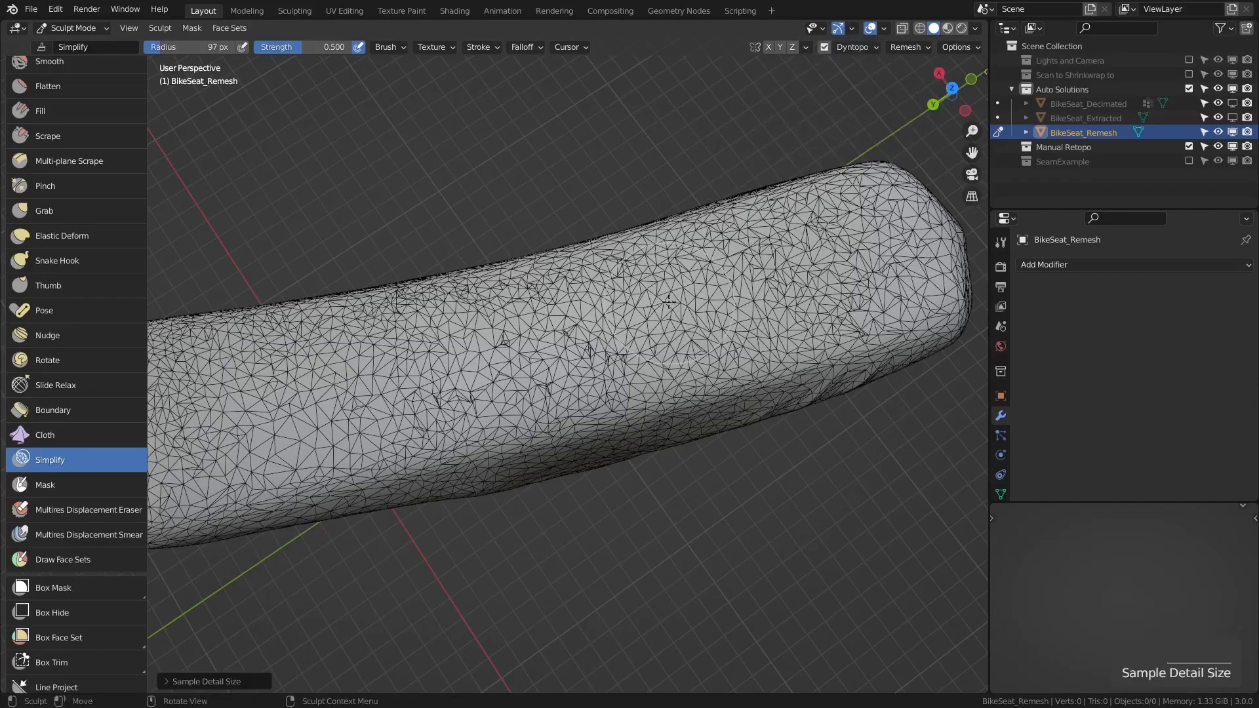
click(861, 47)
- Brush over the seat's upper surface with Simplify to even out its triangles
scroll(518, 345, up, 3)
mouse_move(492, 346)
mouse_down()
mouse_move(540, 327)
mouse_move(434, 398)
mouse_move(613, 393)
mouse_move(865, 285)
mouse_up()
drag(715, 198, 739, 208)
mouse_move(519, 261)
mouse_down()
mouse_move(396, 262)
mouse_move(280, 354)
mouse_up()
- Try a Detail Flood Fill with Constant Detail on the whole seat and undo it
scroll(367, 341, down, 2)
shift+middle_drag(420, 367, 590, 459)
middle_drag(601, 478, 581, 368)
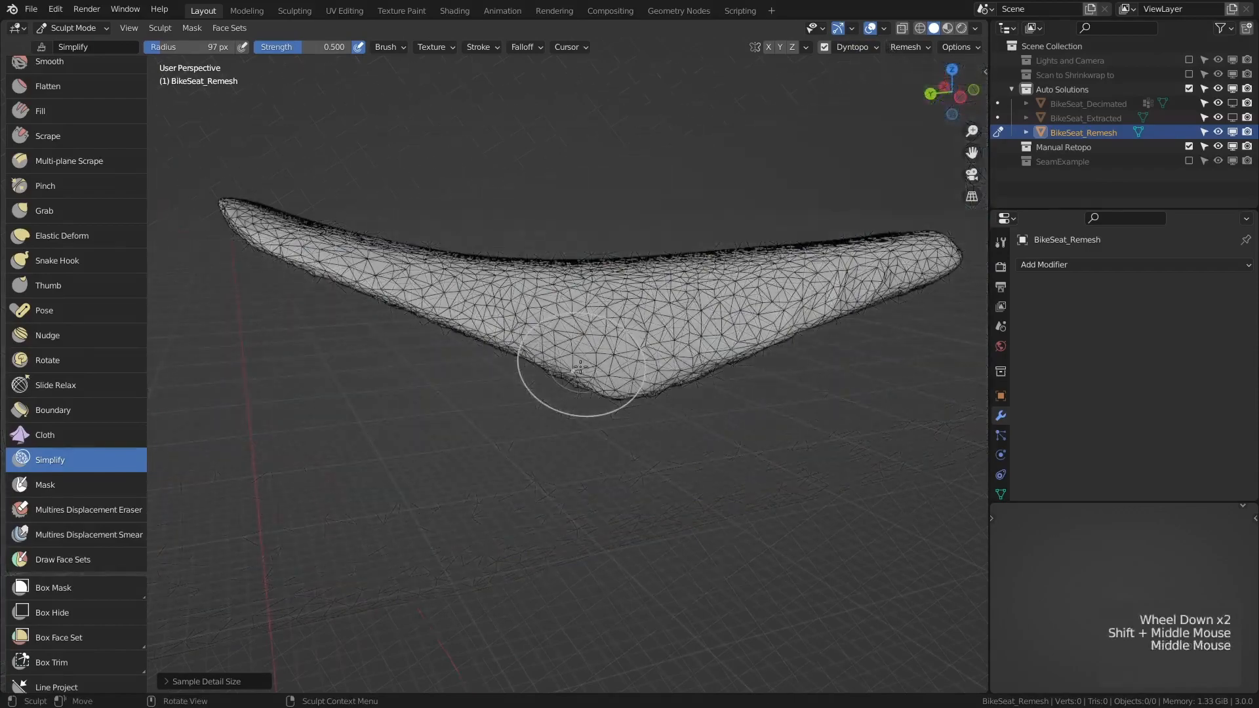
click(861, 47)
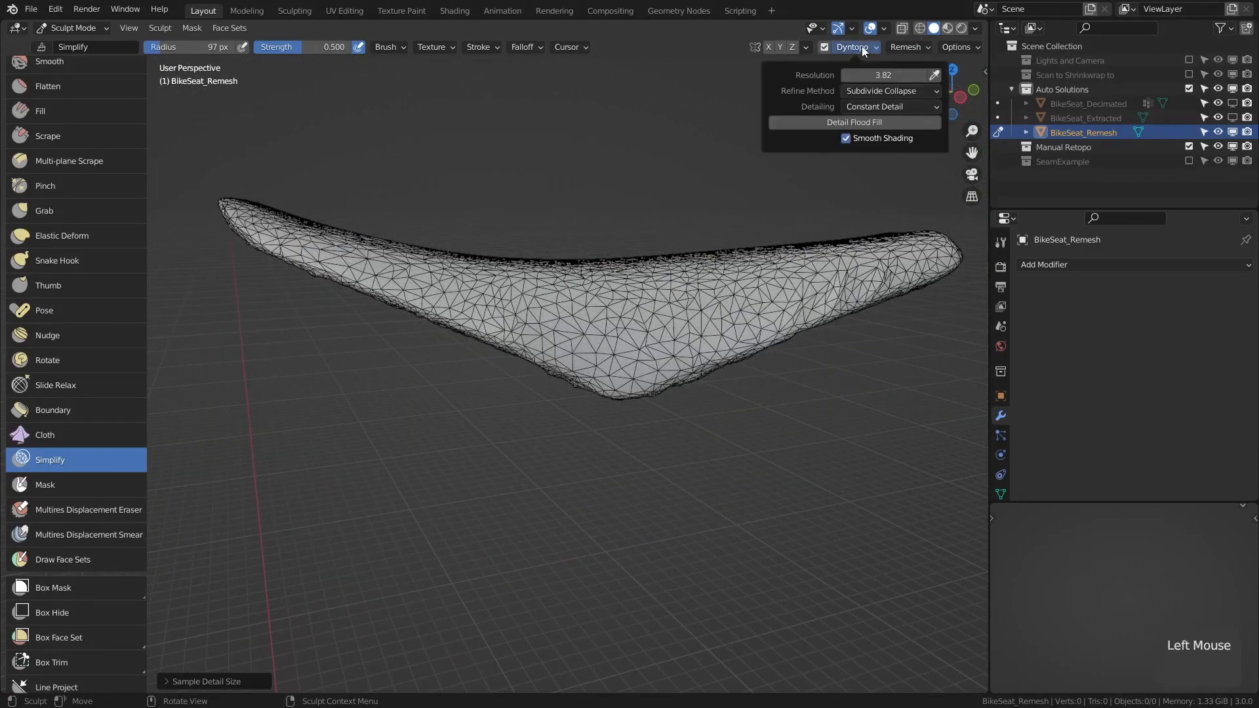
click(883, 106)
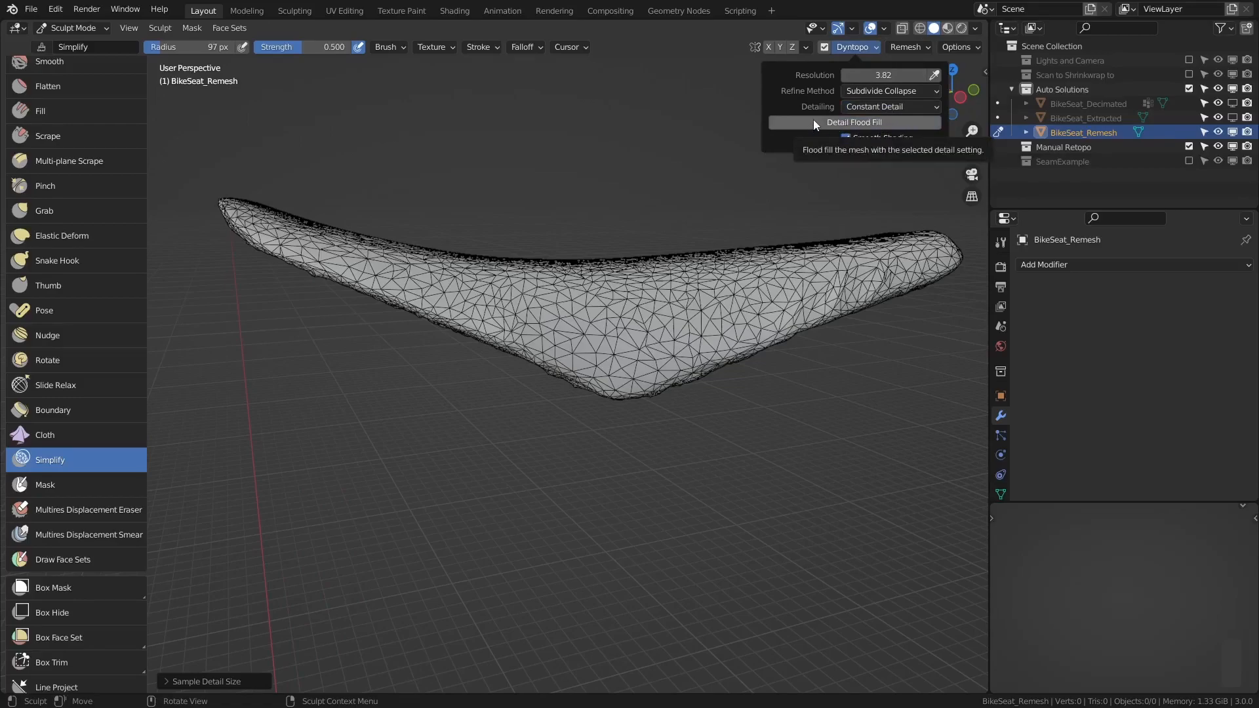
middle_drag(675, 267, 641, 210)
click(867, 45)
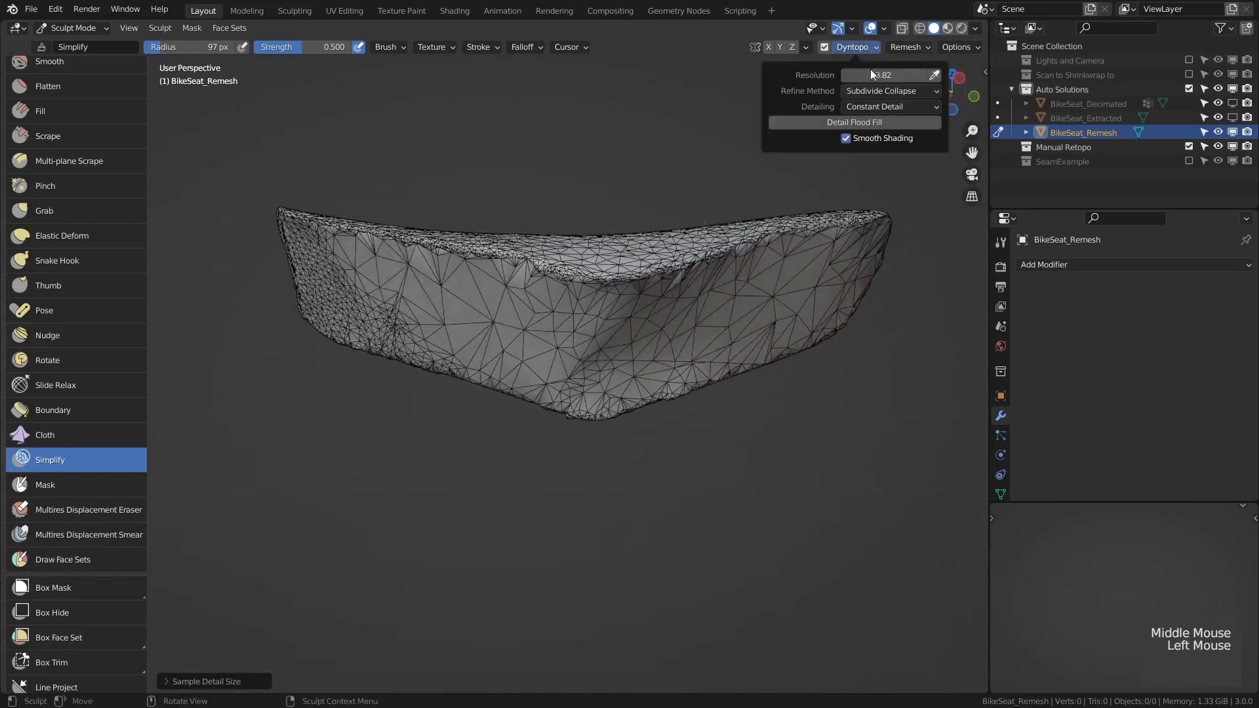
click(875, 122)
middle_drag(866, 160, 579, 370)
key(ctrl+z)
- Brush further areas of the seat's top and side with Simplify and return to Object Mode
scroll(579, 370, up, 2)
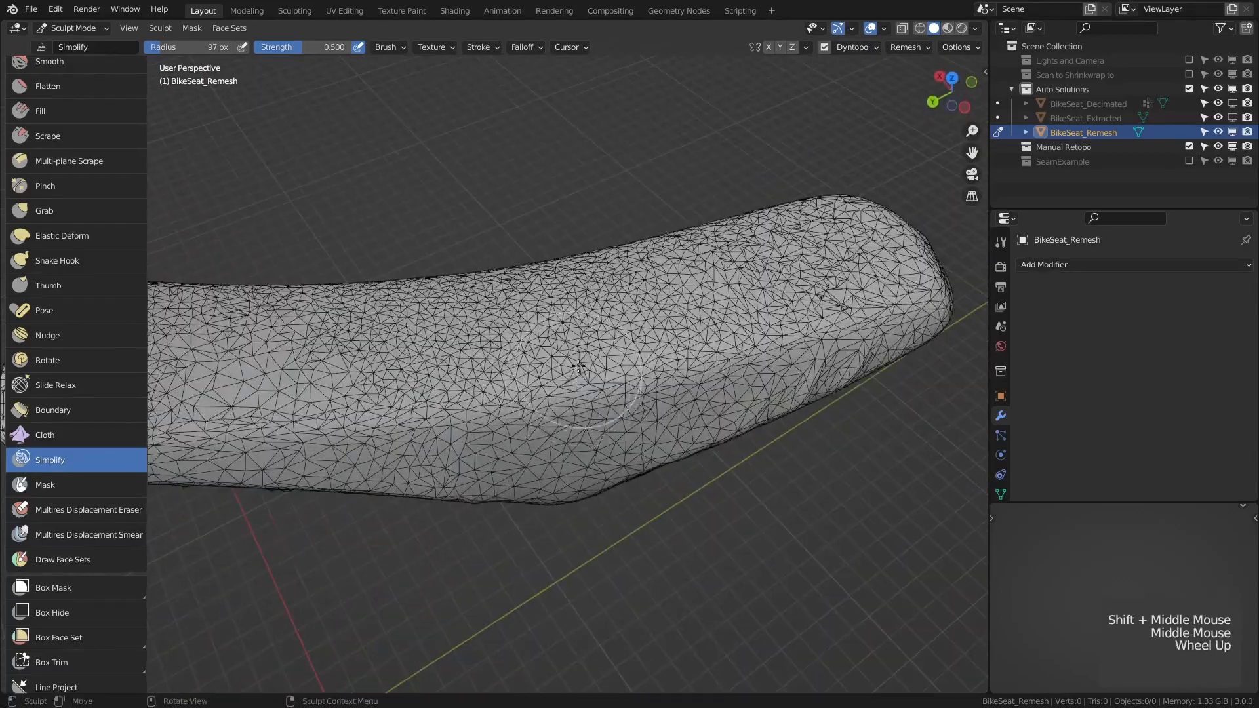
scroll(580, 369, up, 2)
click(545, 325)
scroll(545, 315, down, 3)
mouse_move(545, 315)
middle_down()
mouse_move(652, 298)
mouse_move(646, 361)
middle_up()
shift+middle_drag(646, 360, 570, 419)
scroll(558, 433, up, 2)
mouse_move(535, 452)
mouse_down()
mouse_move(787, 290)
mouse_move(623, 328)
mouse_up()
scroll(622, 406, down, 2)
mouse_move(621, 407)
middle_down()
mouse_move(592, 269)
mouse_move(737, 274)
middle_up()
scroll(604, 389, up, 2)
middle_drag(590, 400, 646, 367)
scroll(629, 354, down, 1)
middle_drag(617, 328, 580, 422)
key(ctrl+Tab)
click(496, 363)
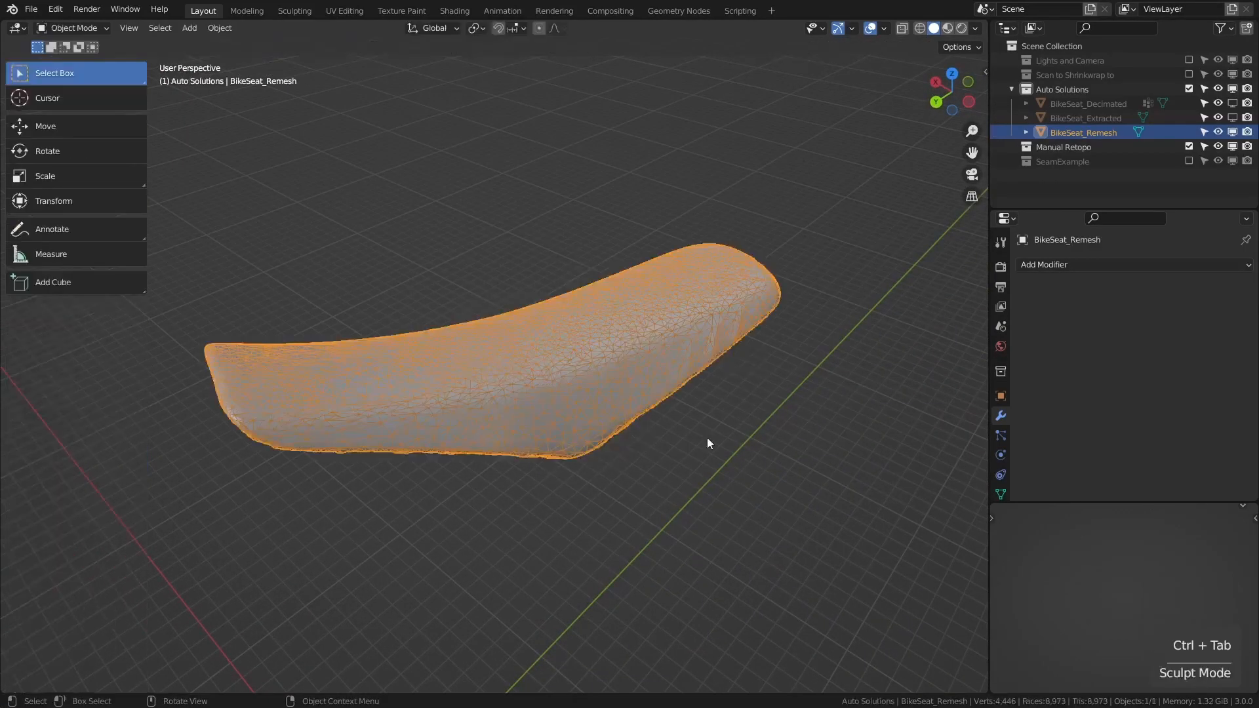
- Rename the BikeSeat_Remesh object as BikeSeat_RemeshDecimated
click(660, 415)
middle_drag(659, 408, 603, 372)
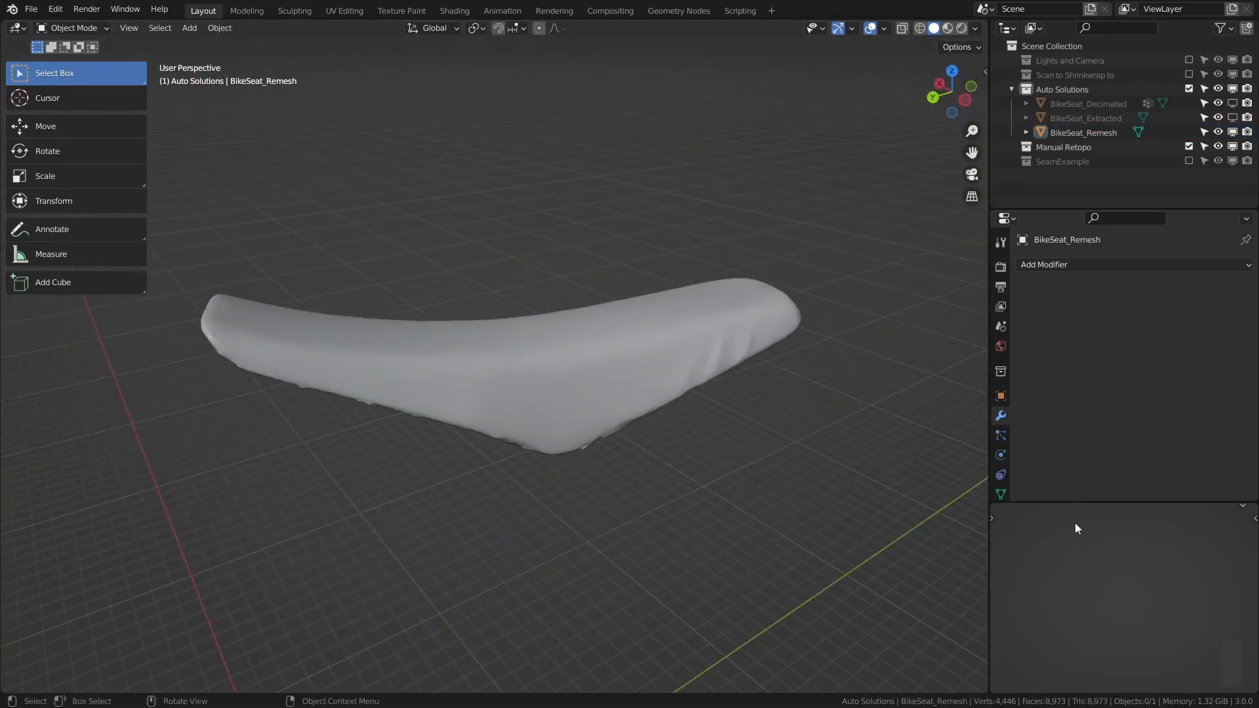
double_click(1103, 133)
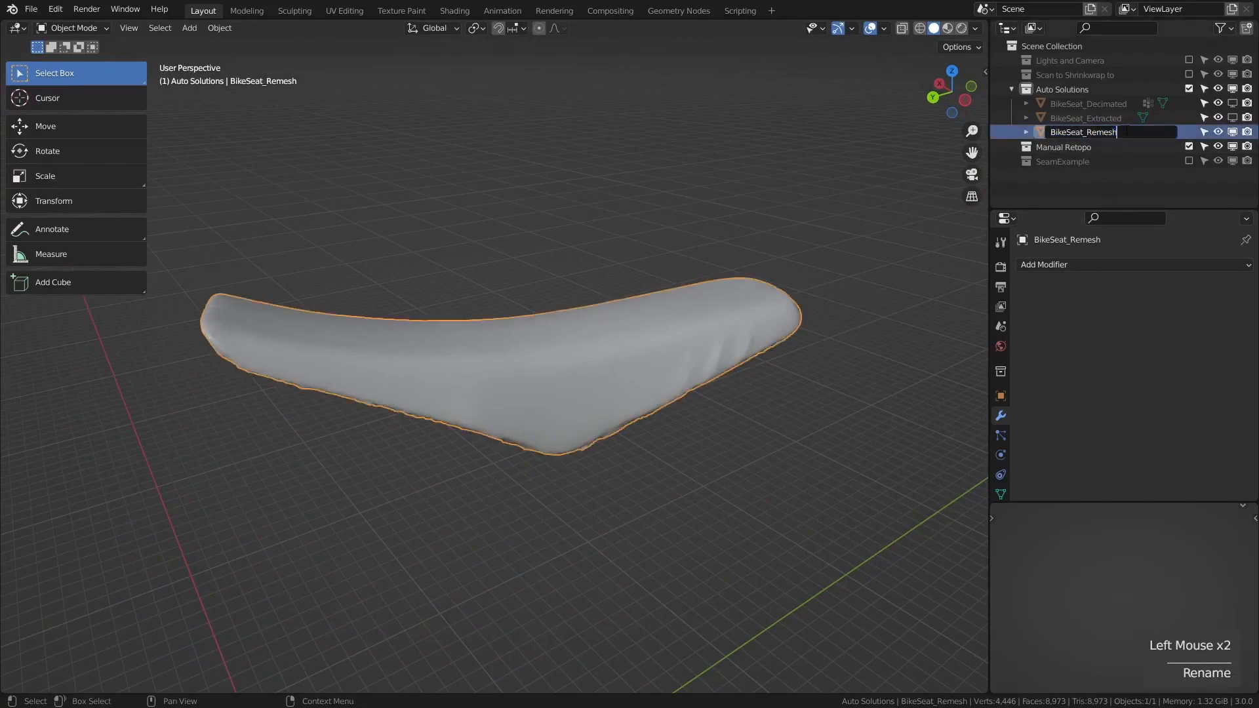
text(Decimated)
key(Return)
- Duplicate the seat, place the copy above the original and open the copy in Edit Mode with X-ray switched off
mouse_move(557, 426)
middle_down()
mouse_move(563, 471)
mouse_move(570, 434)
middle_up()
key(shift+d)
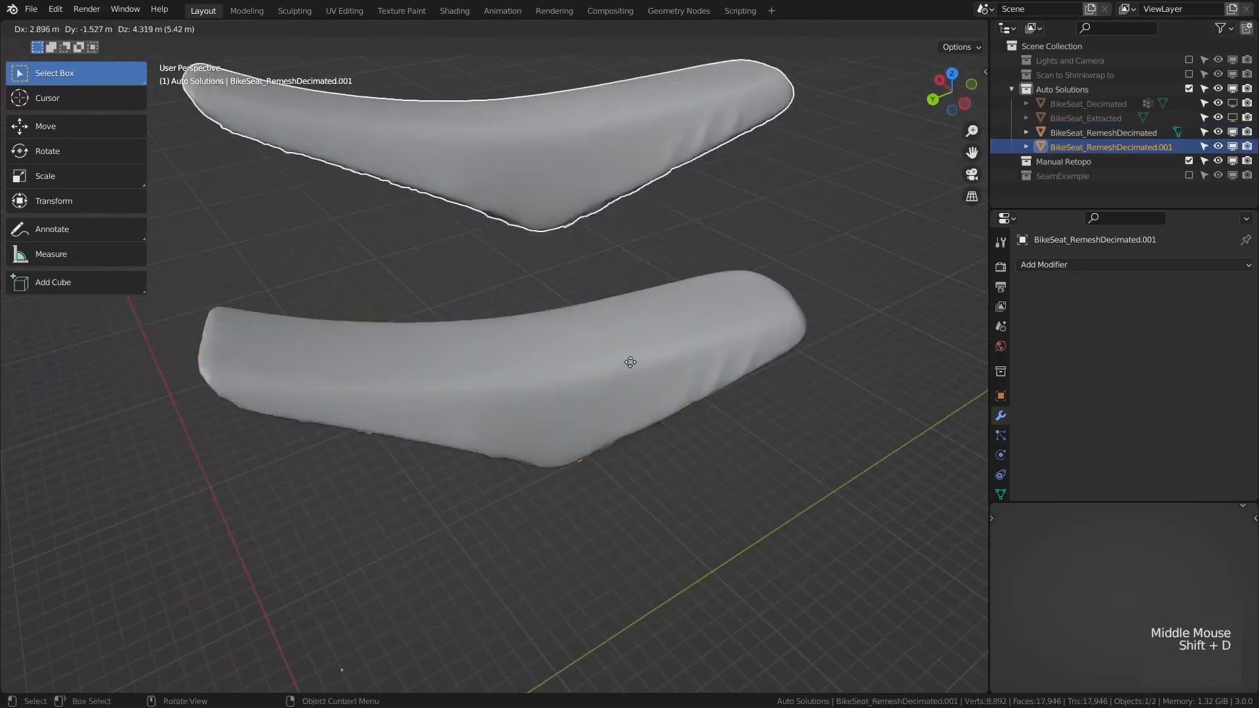
click(541, 144)
shift+middle_drag(541, 145, 585, 393)
key(Tab)
key(alt+z)
scroll(549, 488, up, 2)
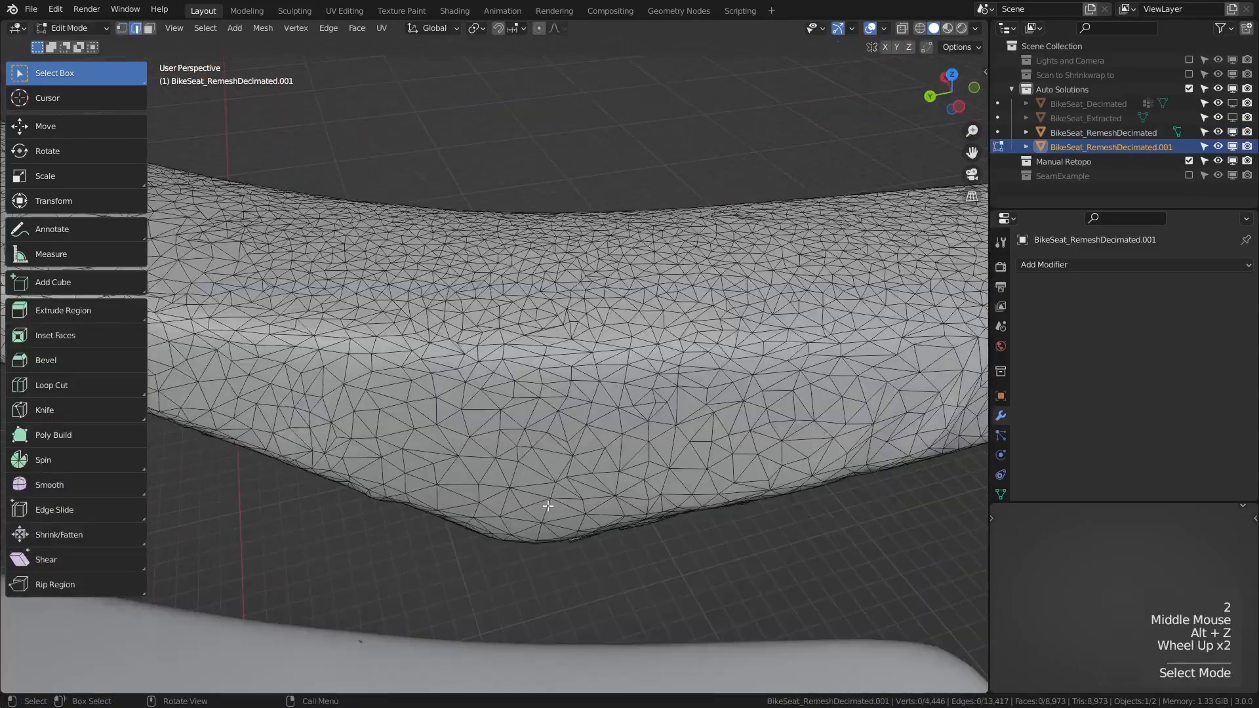
- Select an edge path running all the way around the copy's middle and rip the mesh along it without offset
click(548, 508)
ctrl+click(555, 440)
middle_drag(555, 440, 586, 387)
ctrl+click(564, 433)
ctrl+click(499, 432)
scroll(498, 432, down, 2)
key(g)
key(ctrl+z)
key(v)
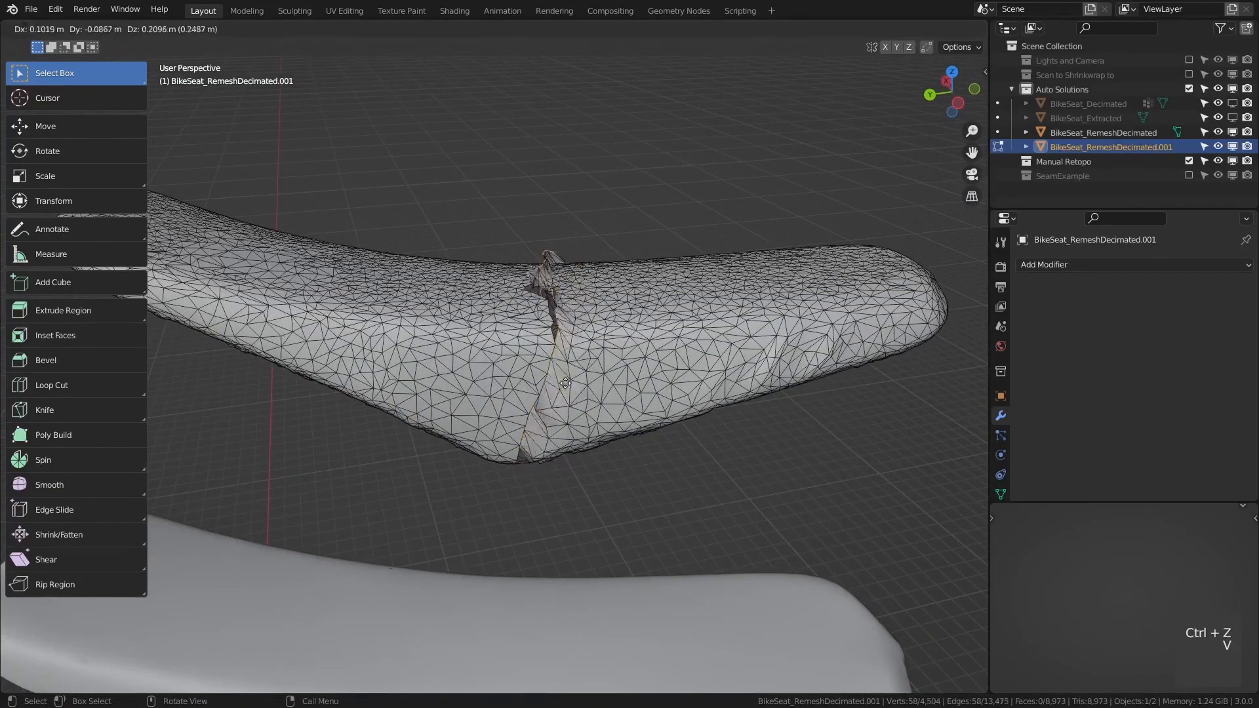
right_click(578, 375)
- Select the linked rear part of the seat copy, move it away from the front part and return to Object Mode
key(l)
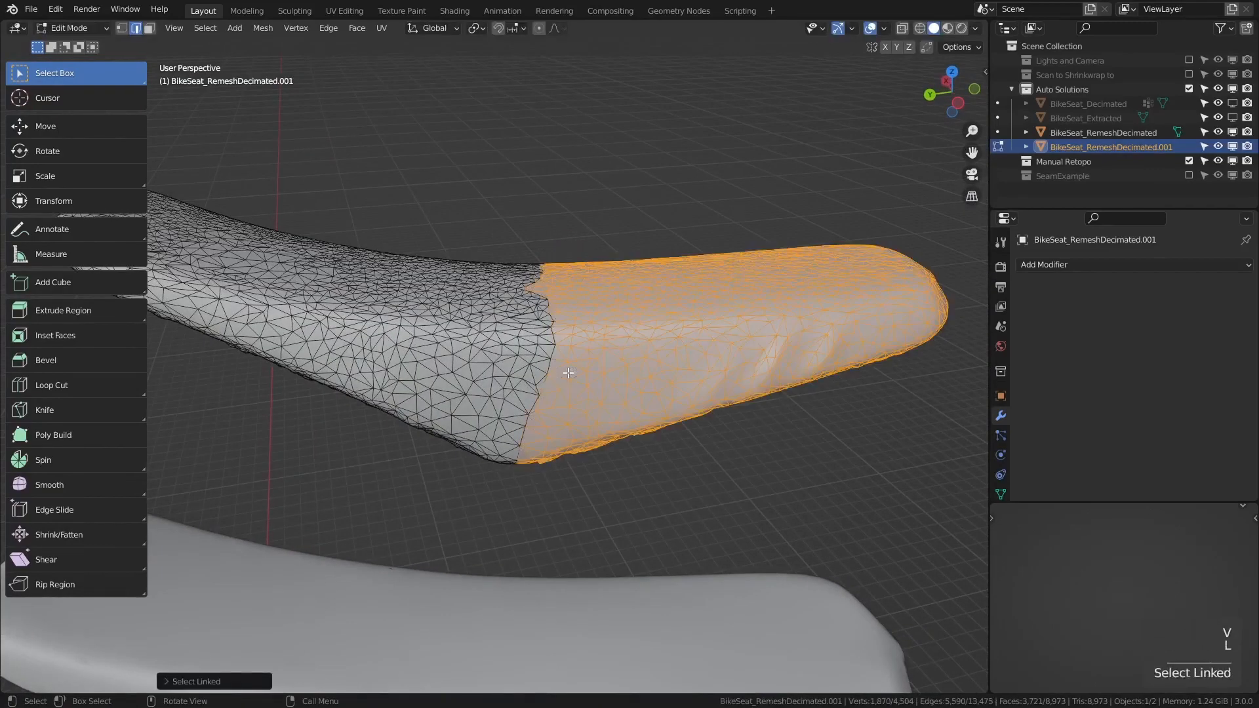
scroll(656, 368, up, 4)
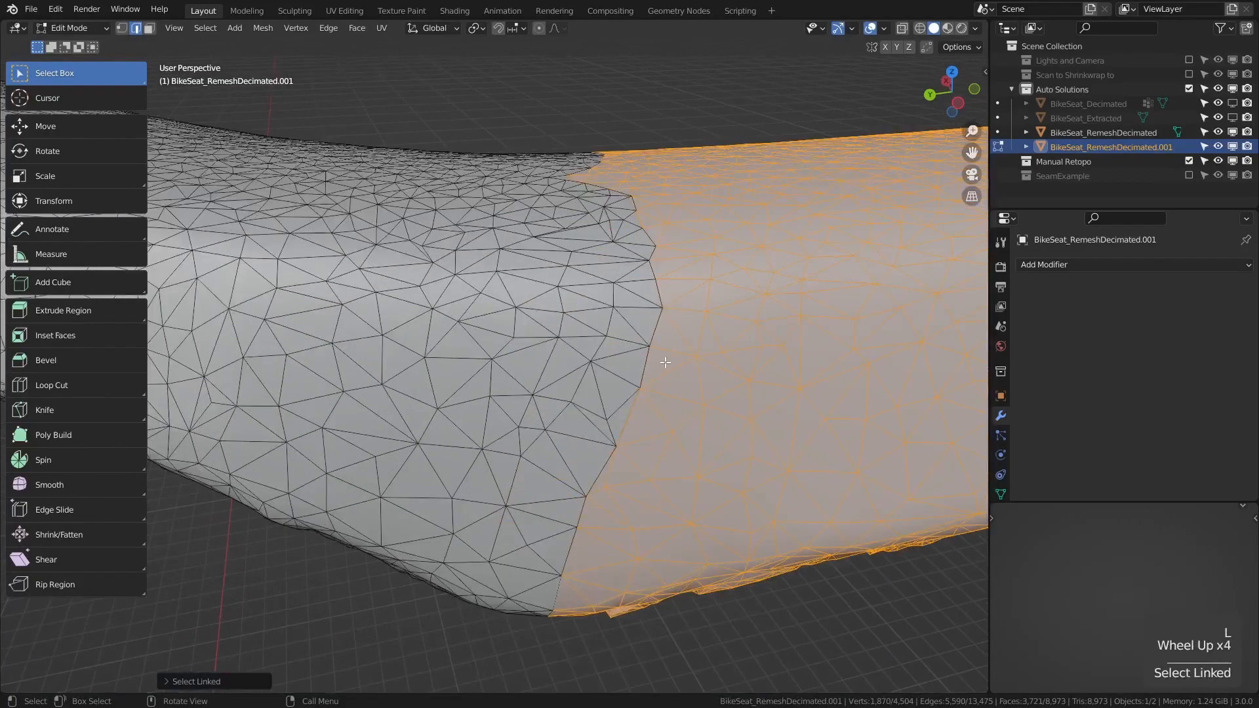
key(g)
click(702, 360)
scroll(703, 360, down, 2)
middle_drag(702, 360, 611, 332)
key(Tab)
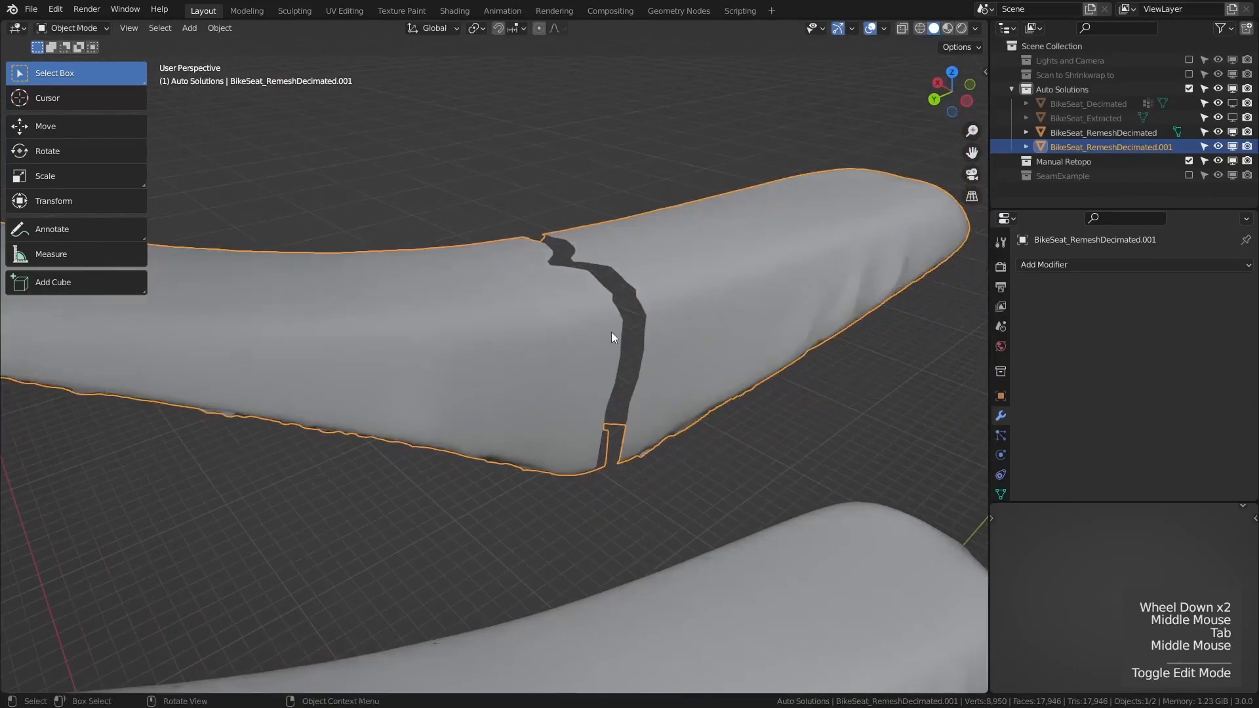
- Add a Remesh modifier to the seat copy in Smooth mode with Octree Depth 8 and Remove Disconnected disabled
click(1203, 259)
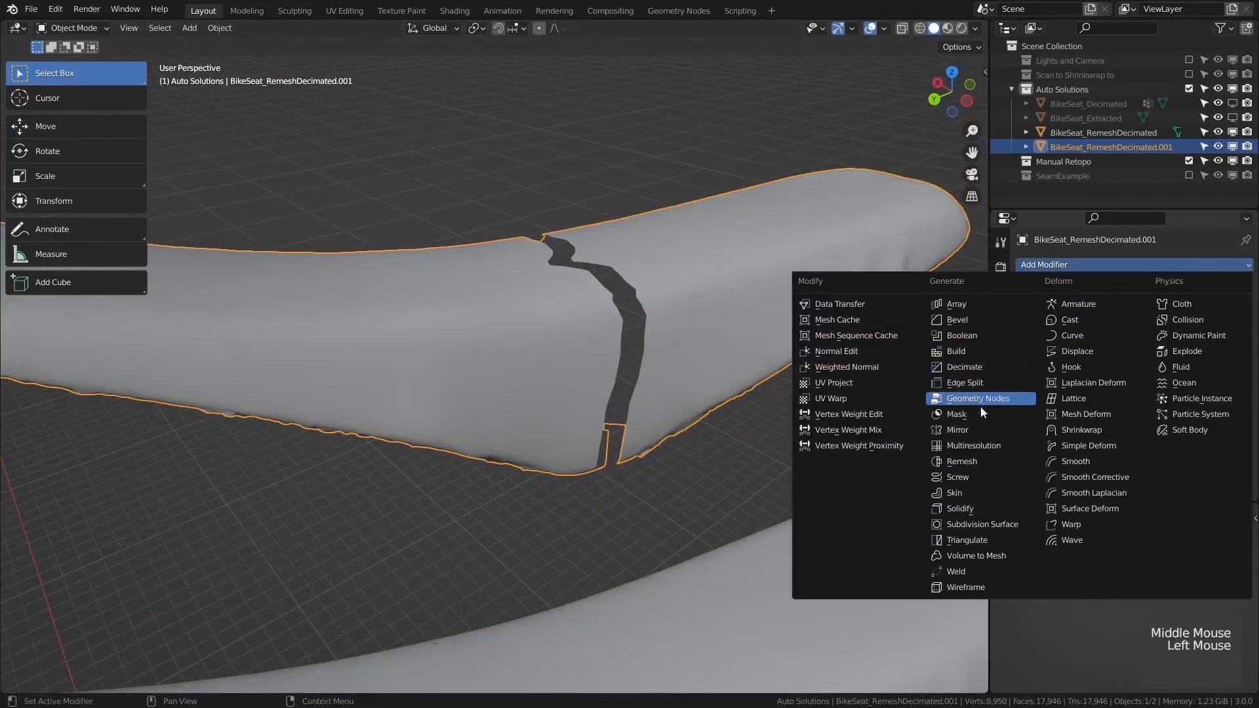
click(979, 460)
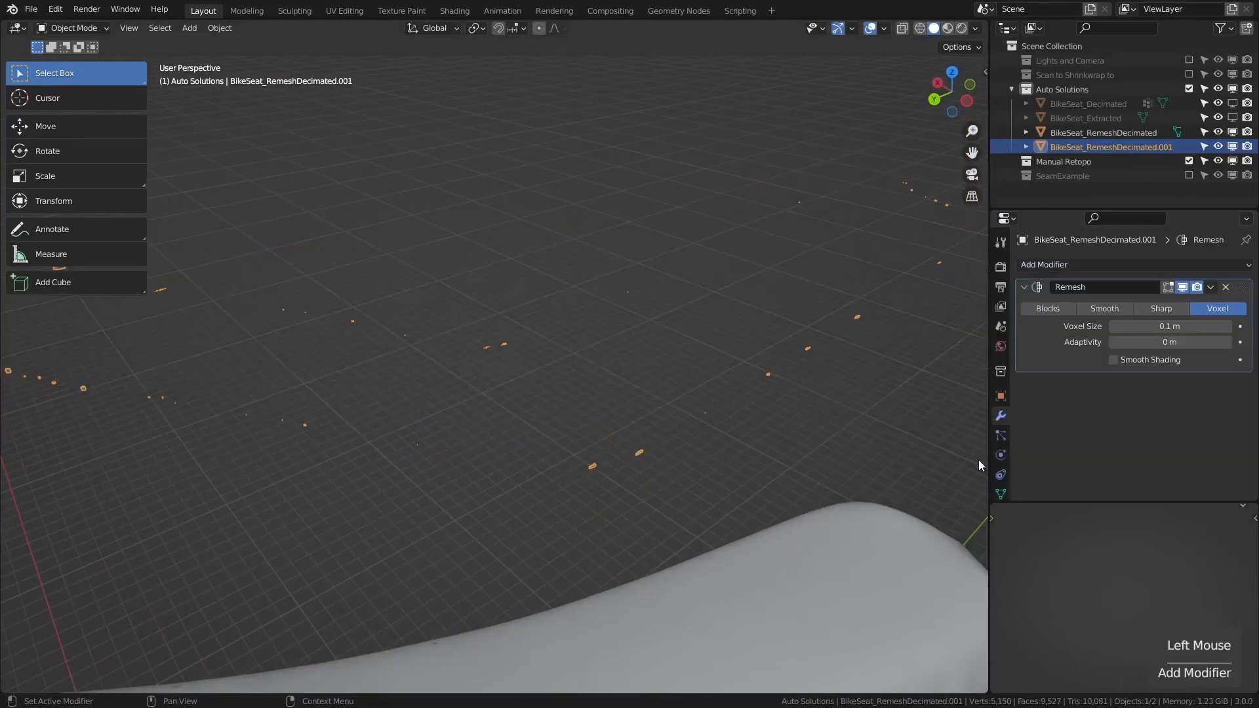
click(1107, 309)
click(1228, 326)
click(1228, 326)
click(1228, 326)
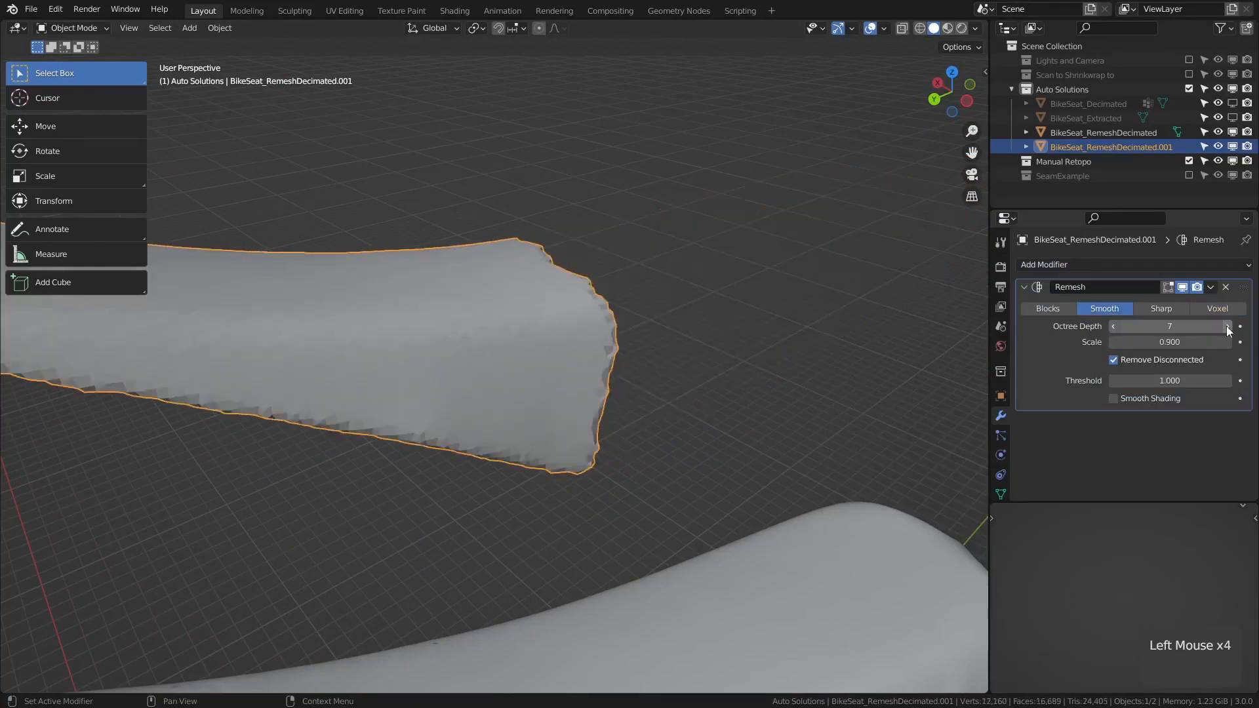
click(1228, 326)
mouse_move(553, 336)
middle_down()
mouse_move(403, 307)
mouse_move(569, 351)
middle_up()
click(1113, 360)
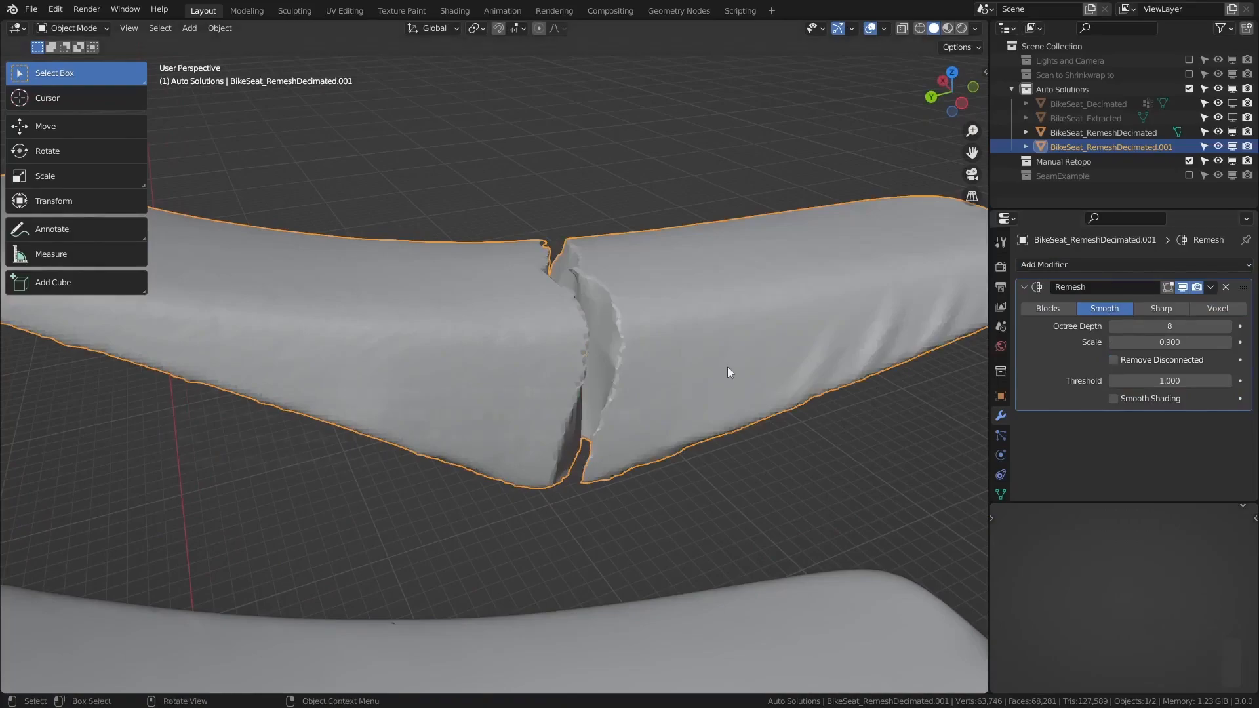
- Move the rear part about 0.28 m toward the front part to narrow the gap and check the remeshed seam
middle_drag(737, 368, 691, 391)
key(Tab)
scroll(724, 379, up, 3)
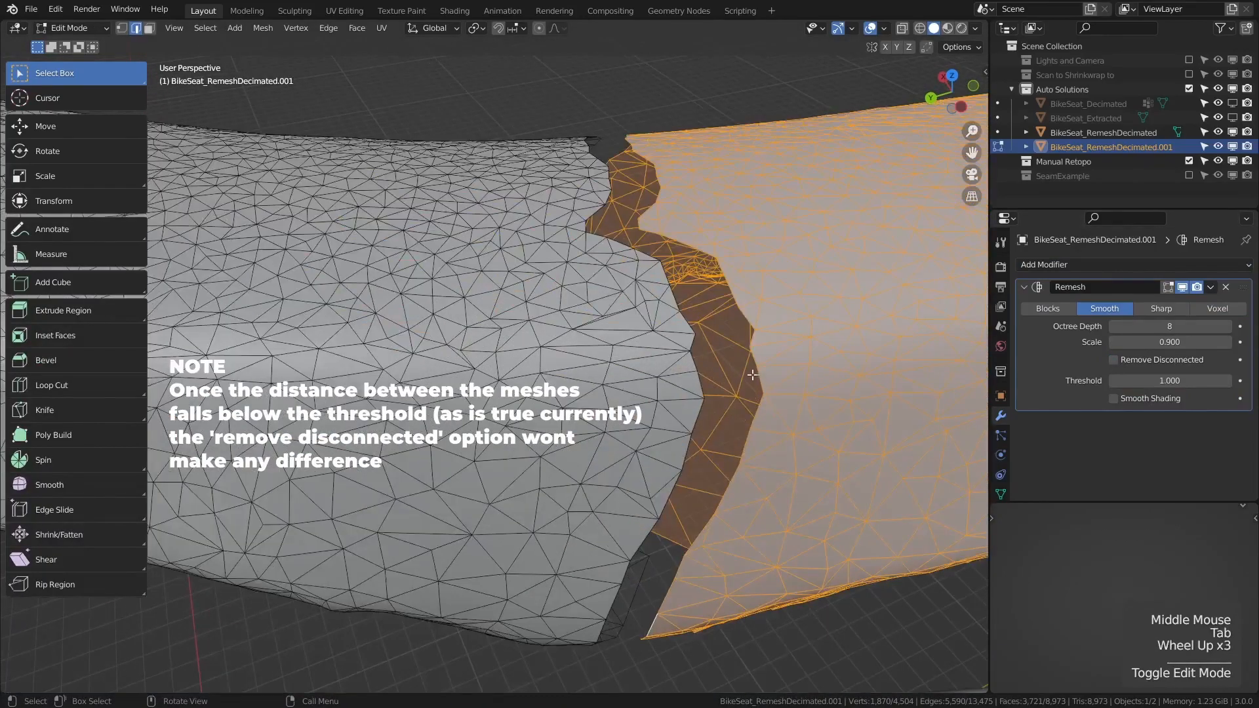
key(g)
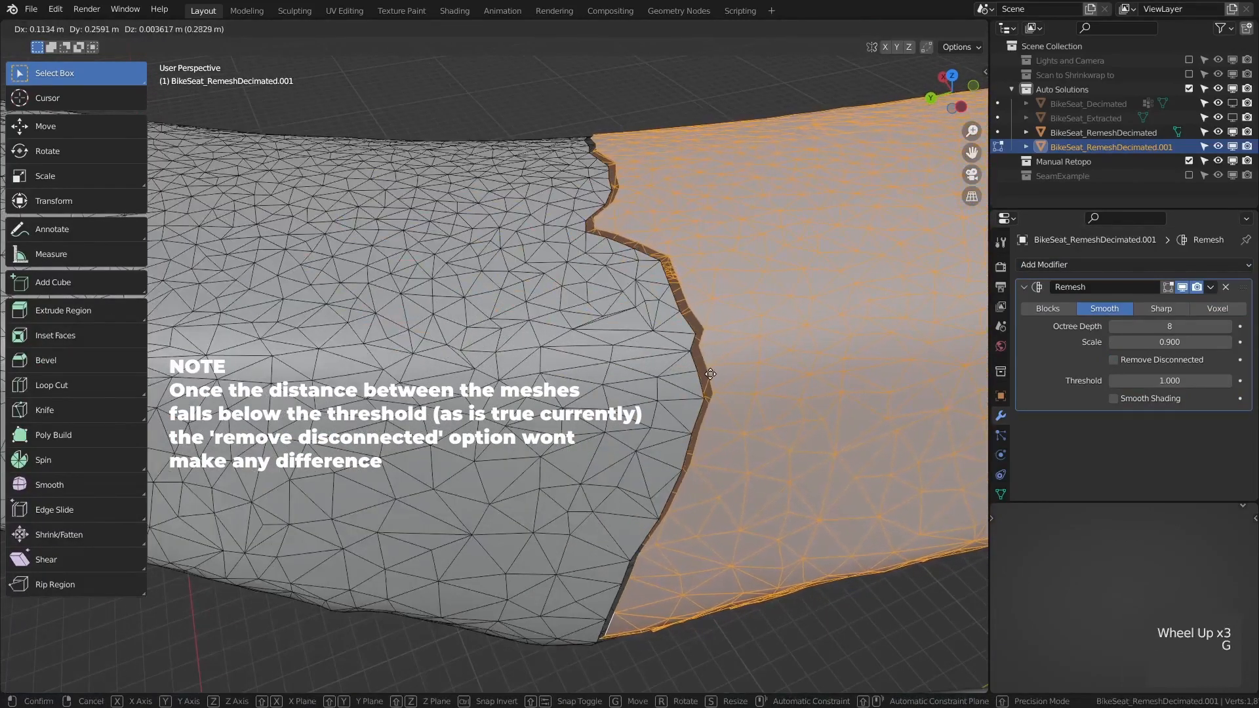
click(710, 375)
middle_drag(711, 375, 679, 401)
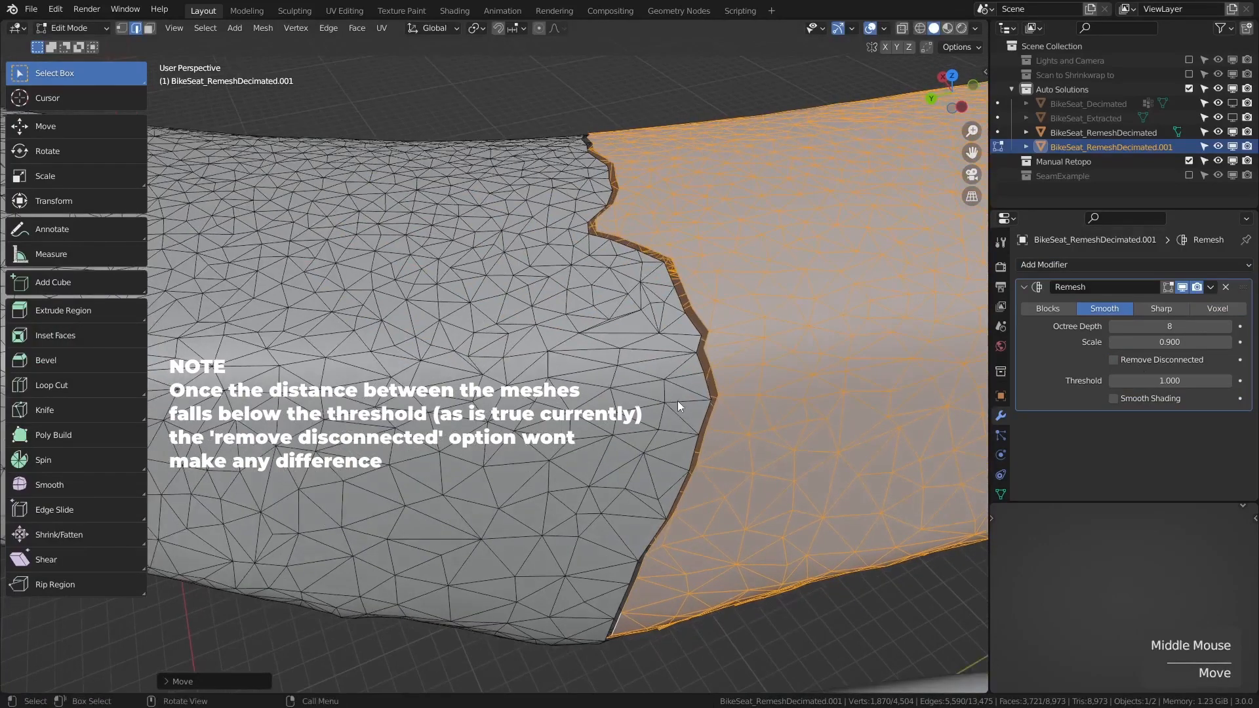
key(Tab)
middle_drag(712, 392, 632, 378)
middle_drag(631, 380, 698, 397)
- Move the rear part about another 0.04 m toward the front part and check the remeshed seam again
key(Tab)
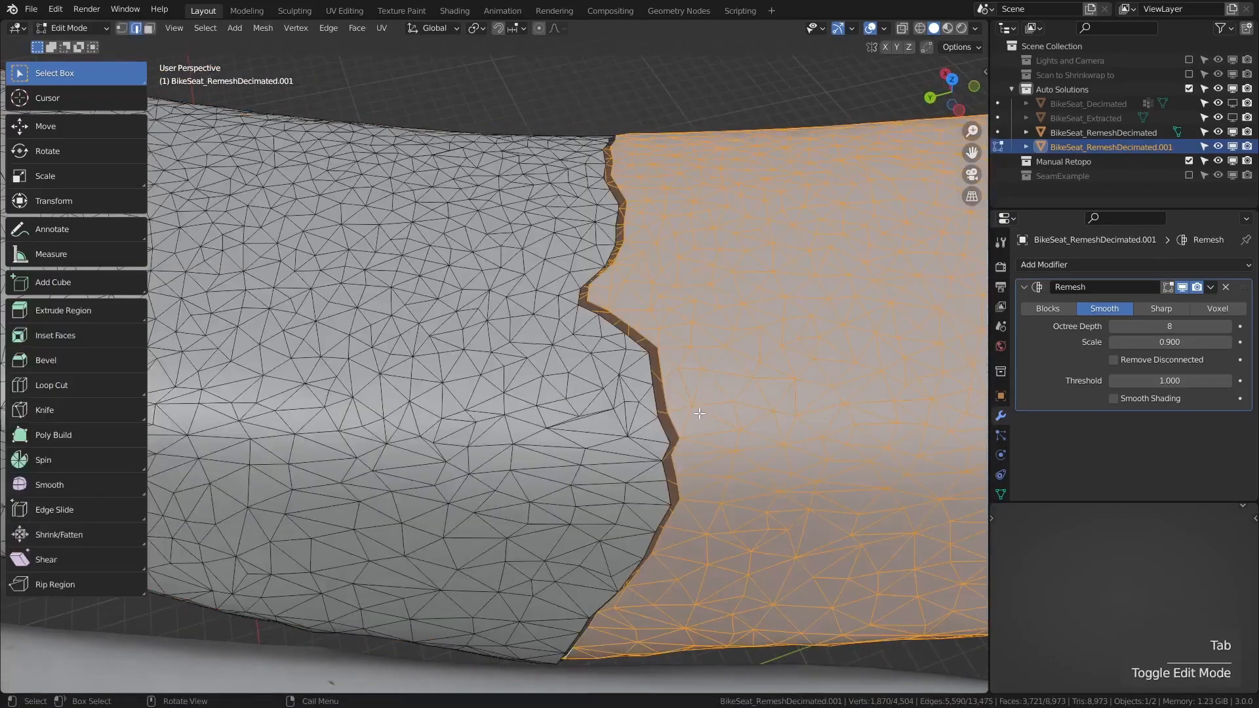
scroll(709, 409, up, 1)
key(g)
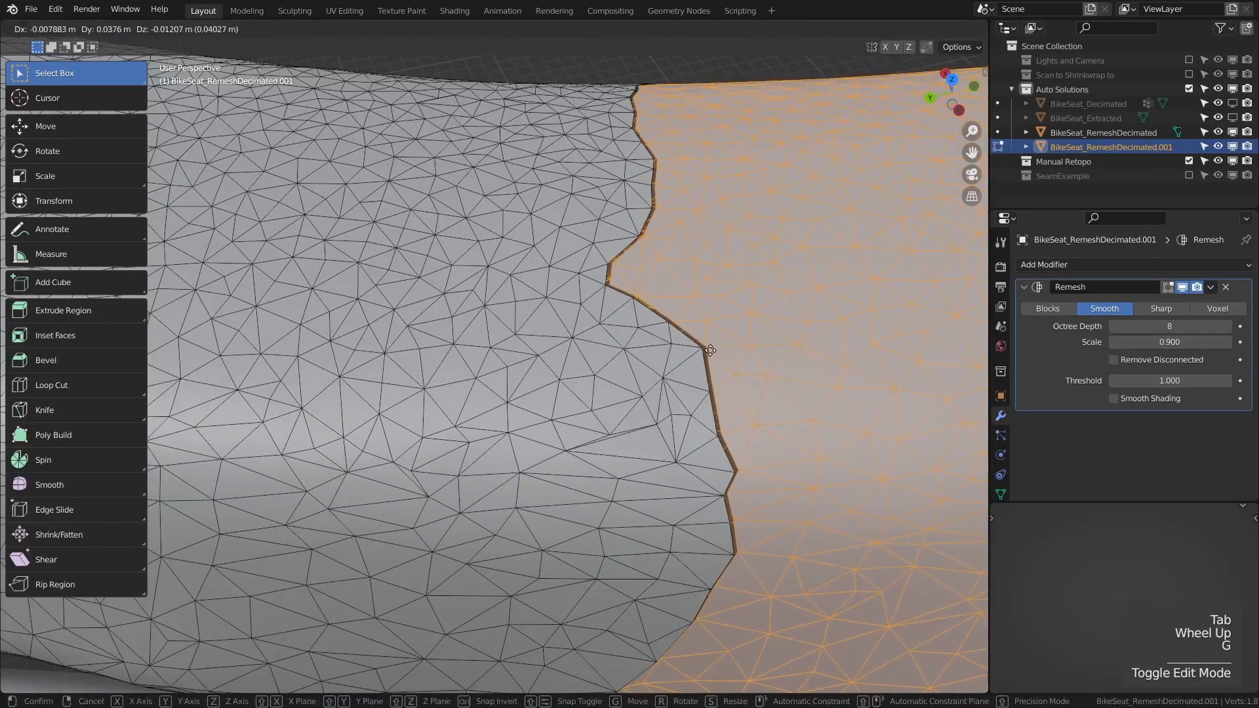
middle_drag(707, 350, 696, 408)
scroll(750, 383, down, 2)
key(Tab)
key(Tab)
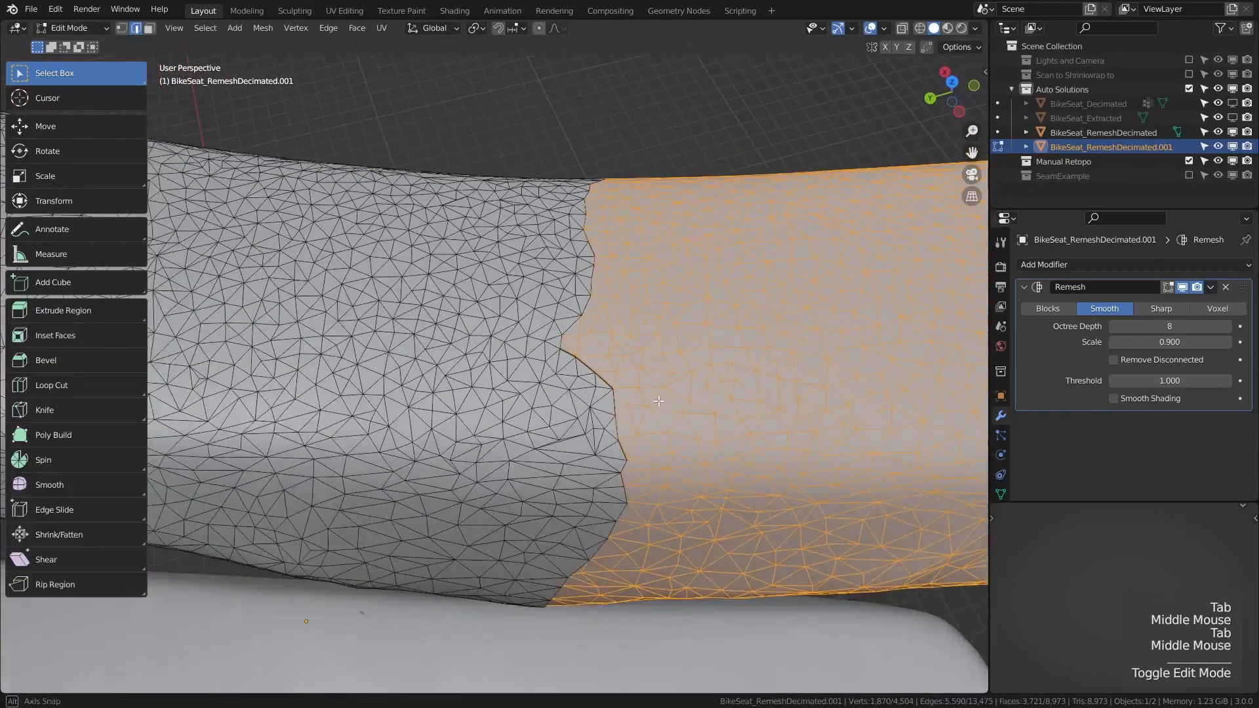
- Switch snapping to vertices, snap the rear part's torn edge onto the front part's edge and return to Object Mode
scroll(695, 408, up, 1)
key(shift+ctrl+Tab)
click(640, 419)
scroll(665, 335, up, 2)
key(g)
ctrl+click(652, 322)
key(g)
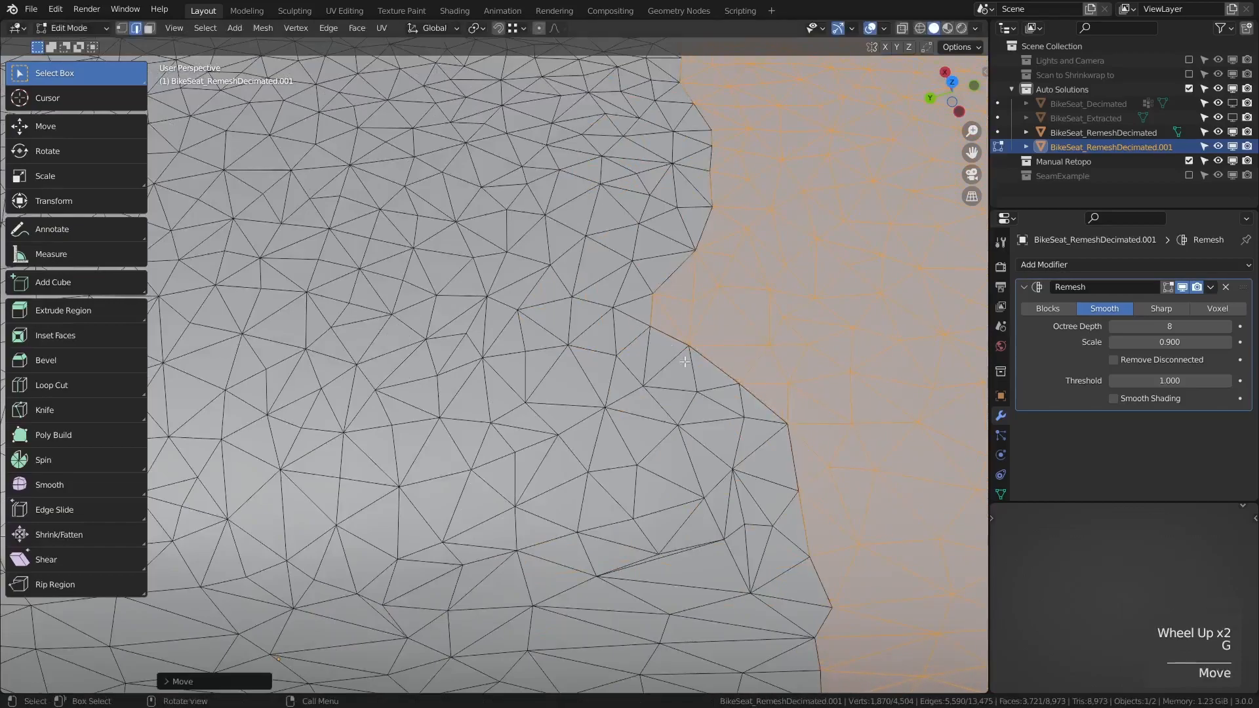
key(x)
shift+click(758, 380)
key(g)
key(y)
shift+click(759, 380)
scroll(733, 415, down, 1)
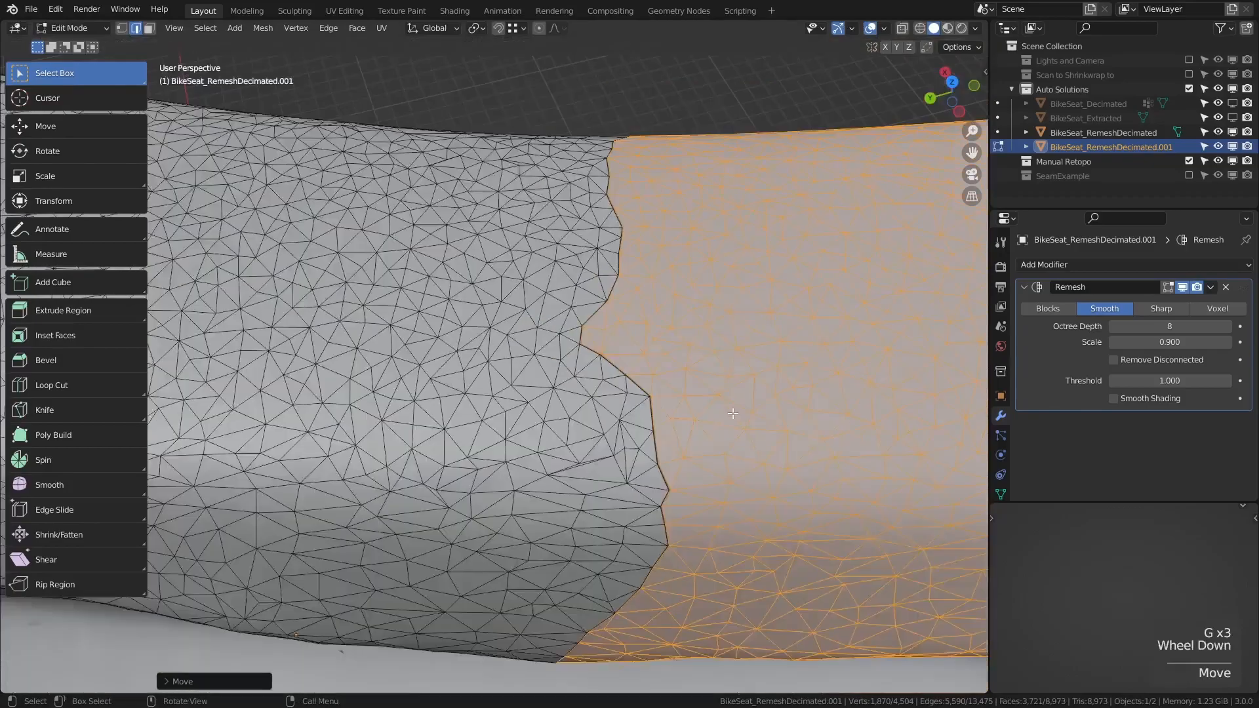
middle_drag(733, 415, 742, 361)
key(Tab)
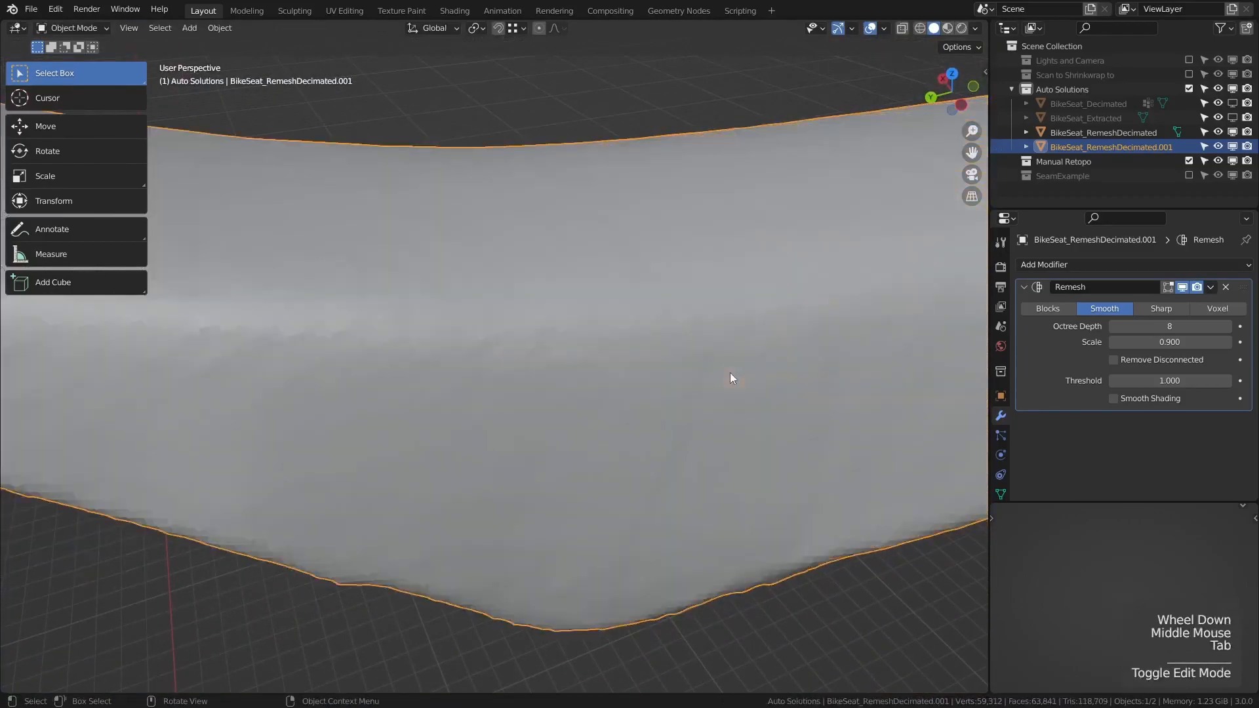
- Compare the copy's remeshed surface with its edit mesh, then delete the remeshed copy
scroll(635, 394, down, 2)
middle_drag(635, 394, 541, 343)
key(Tab)
scroll(666, 372, up, 4)
scroll(667, 372, down, 3)
key(Tab)
scroll(574, 363, down, 2)
key(x)
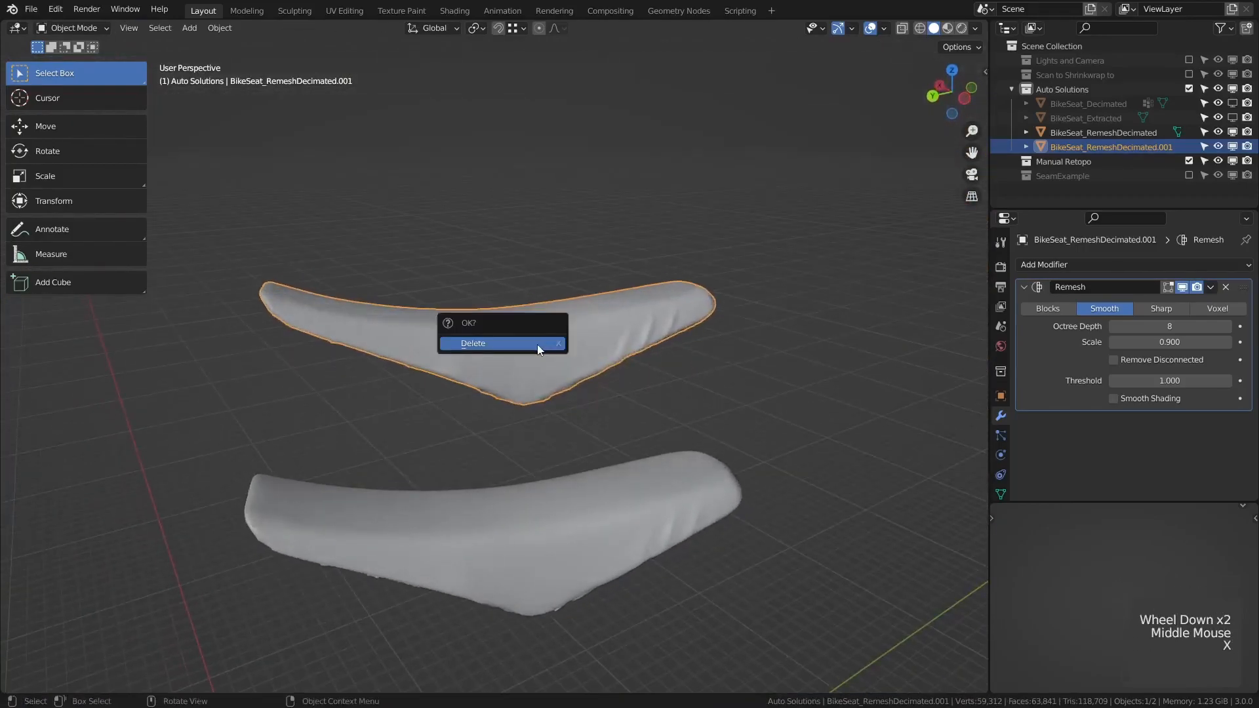
key(x)
click(533, 382)
- Disable BikeSeat_RemeshDecimated in viewports, enable BikeSeat_Decimated and select it
click(596, 567)
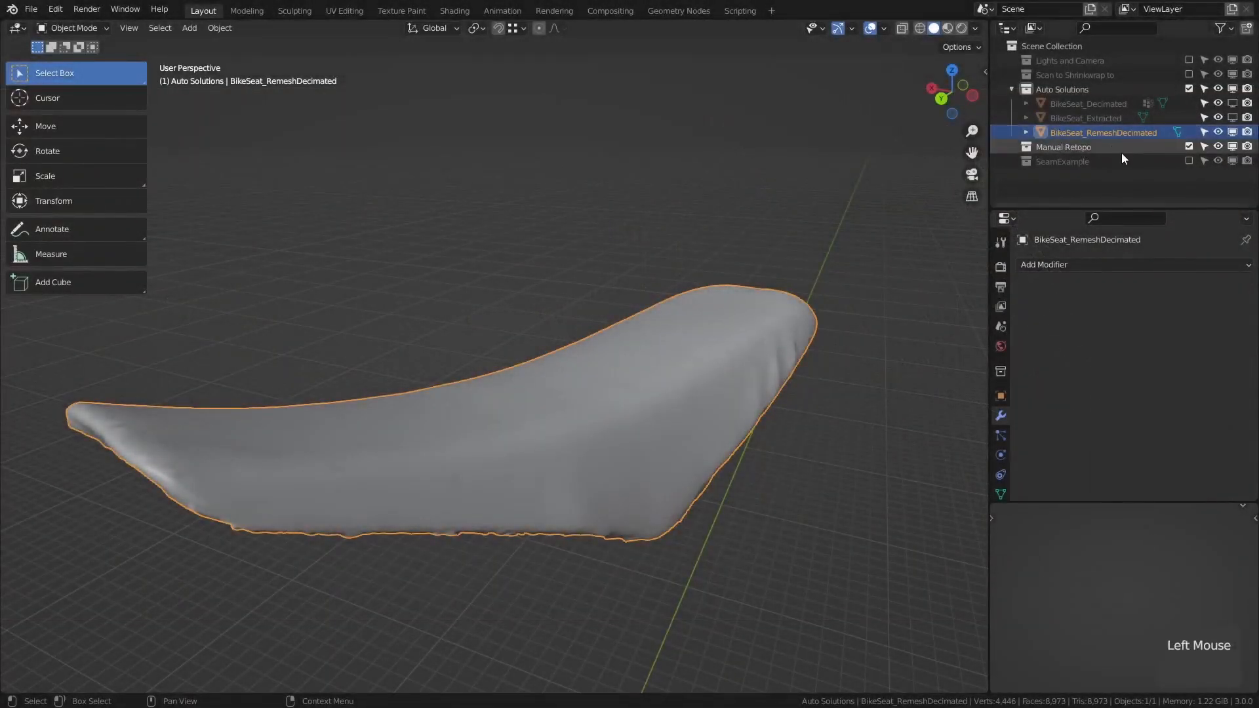
click(1233, 133)
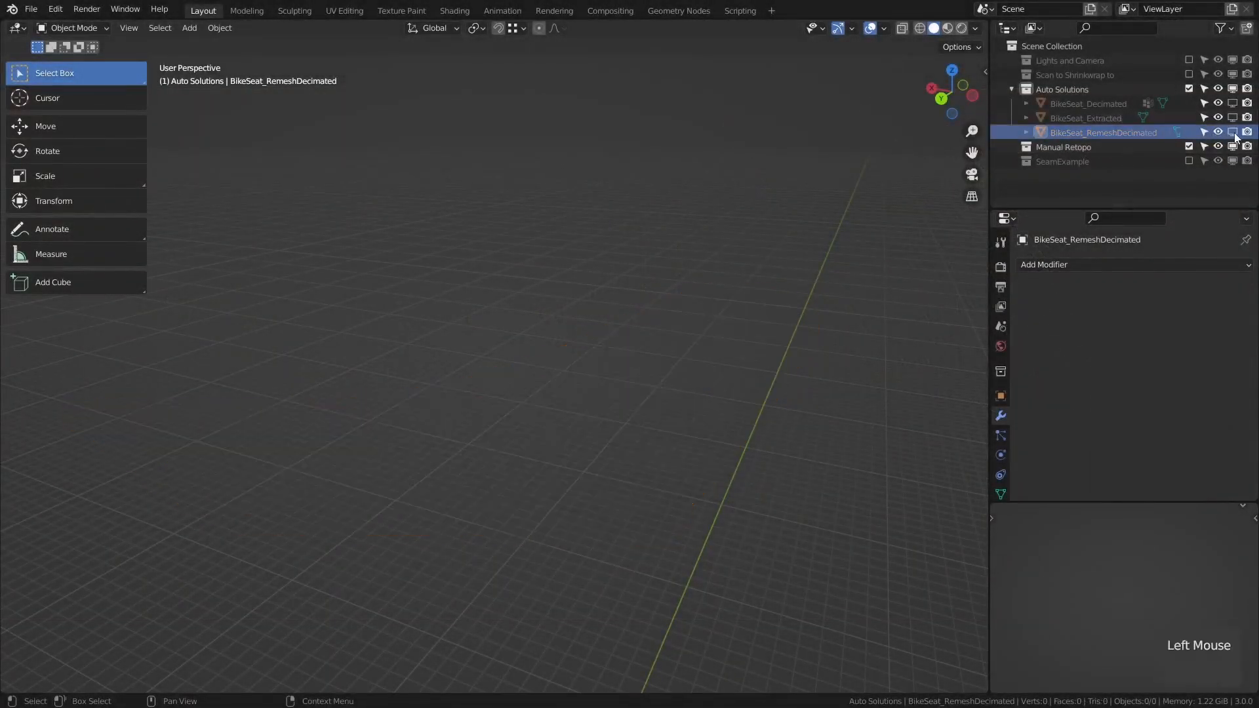
click(1233, 104)
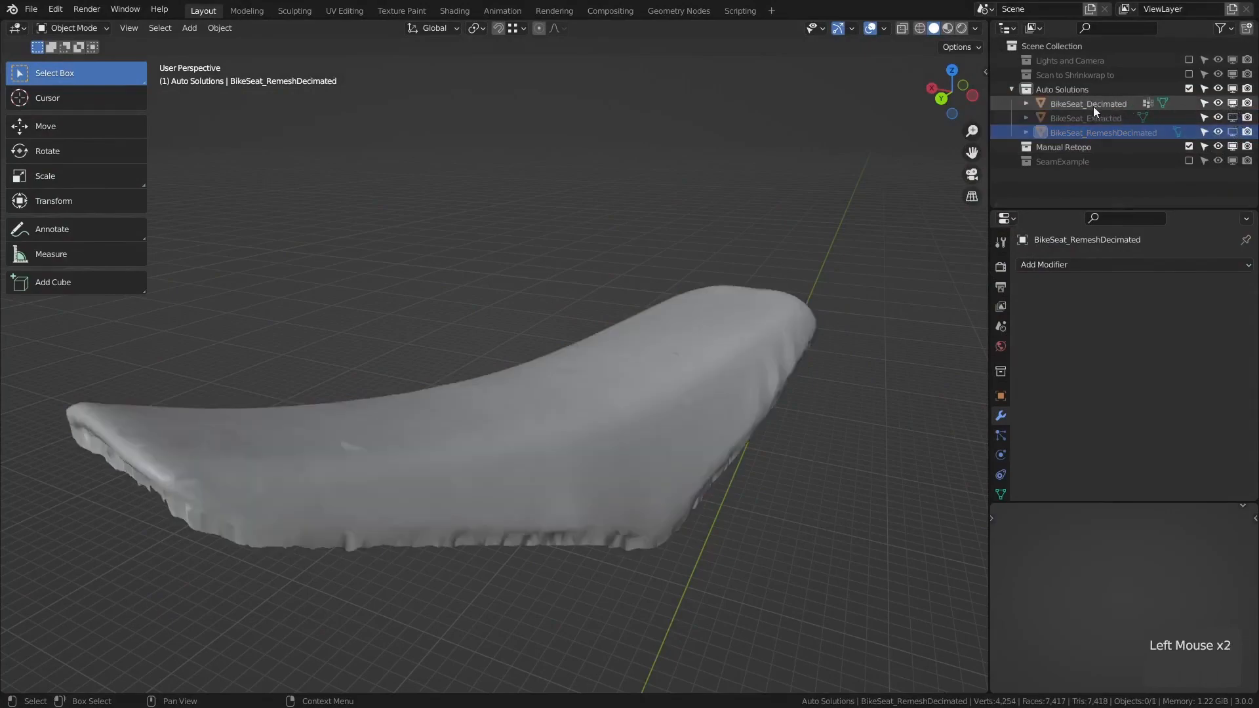
click(1097, 106)
- Duplicate BikeSeat_Decimated and place the copy above the original
mouse_move(561, 426)
middle_down()
mouse_move(565, 362)
mouse_move(544, 435)
middle_up()
key(shift+d)
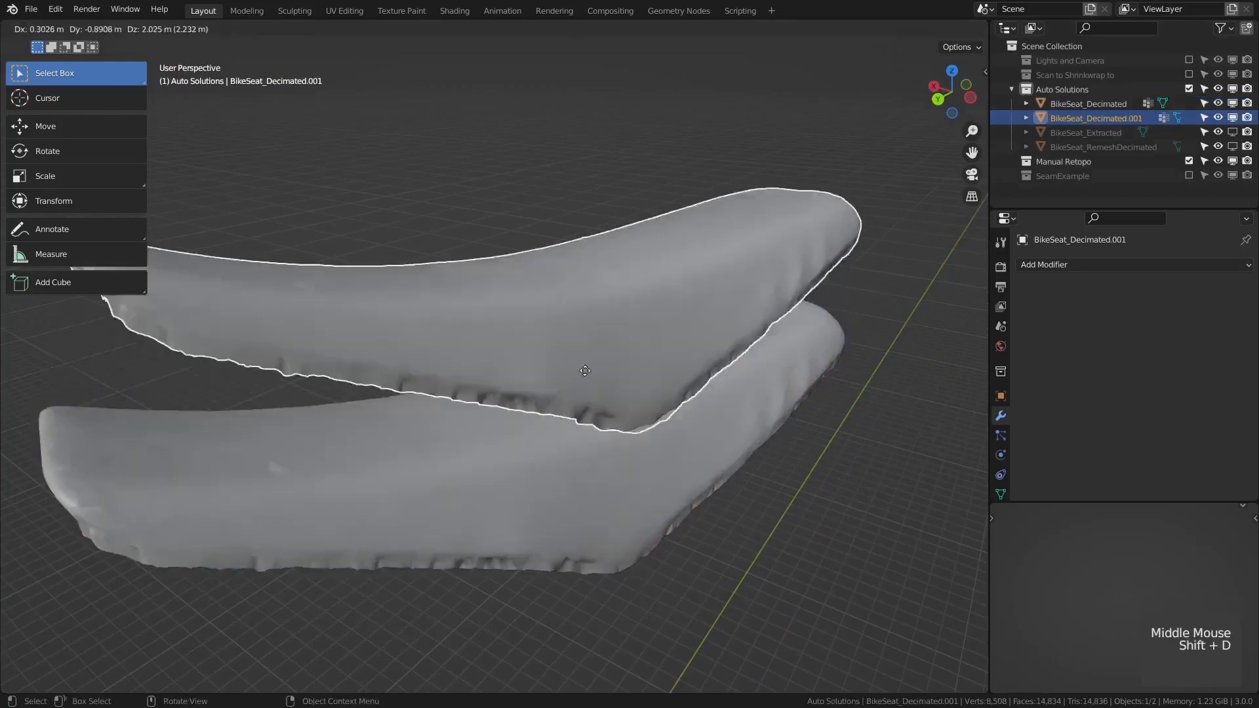
click(601, 235)
shift+middle_drag(601, 235, 655, 278)
- Fill the seat copy's open underside in Edit Mode with the 3D-Print Make Manifold clean-up and clear the selection
key(n)
key(Tab)
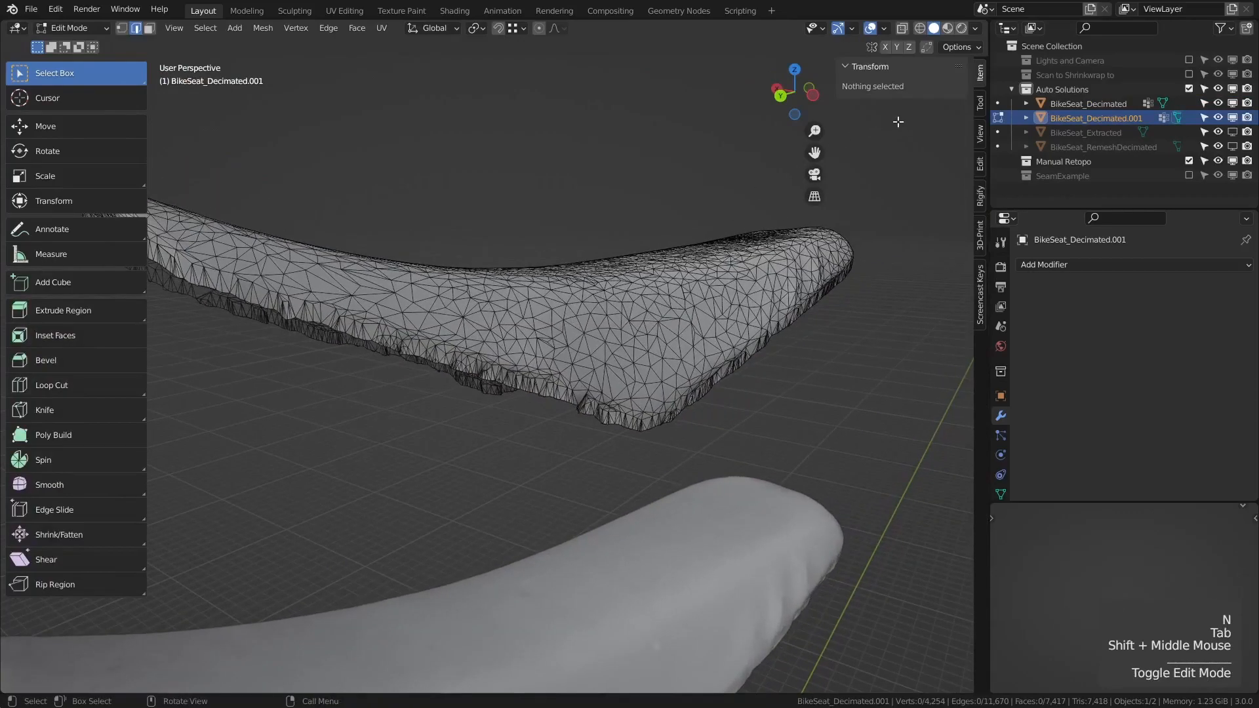
click(981, 235)
middle_drag(537, 300, 569, 300)
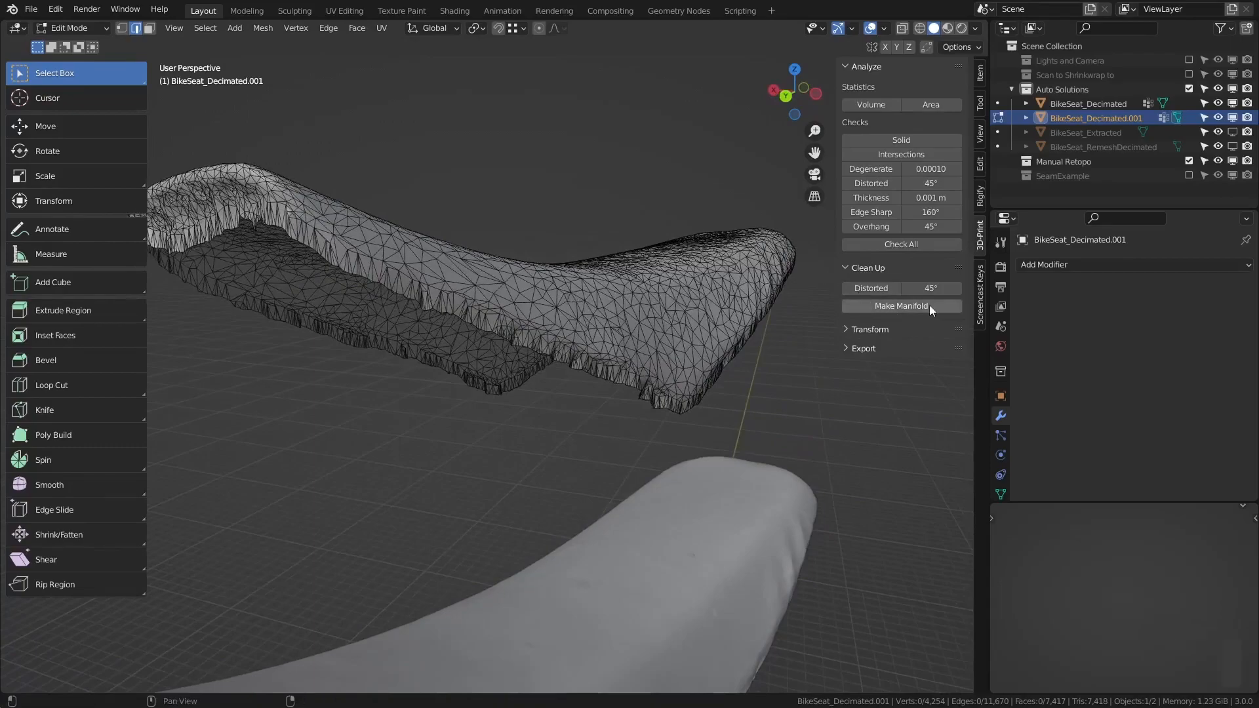
click(906, 306)
middle_drag(576, 306, 561, 257)
key(alt+a)
key(Tab)
key(Tab)
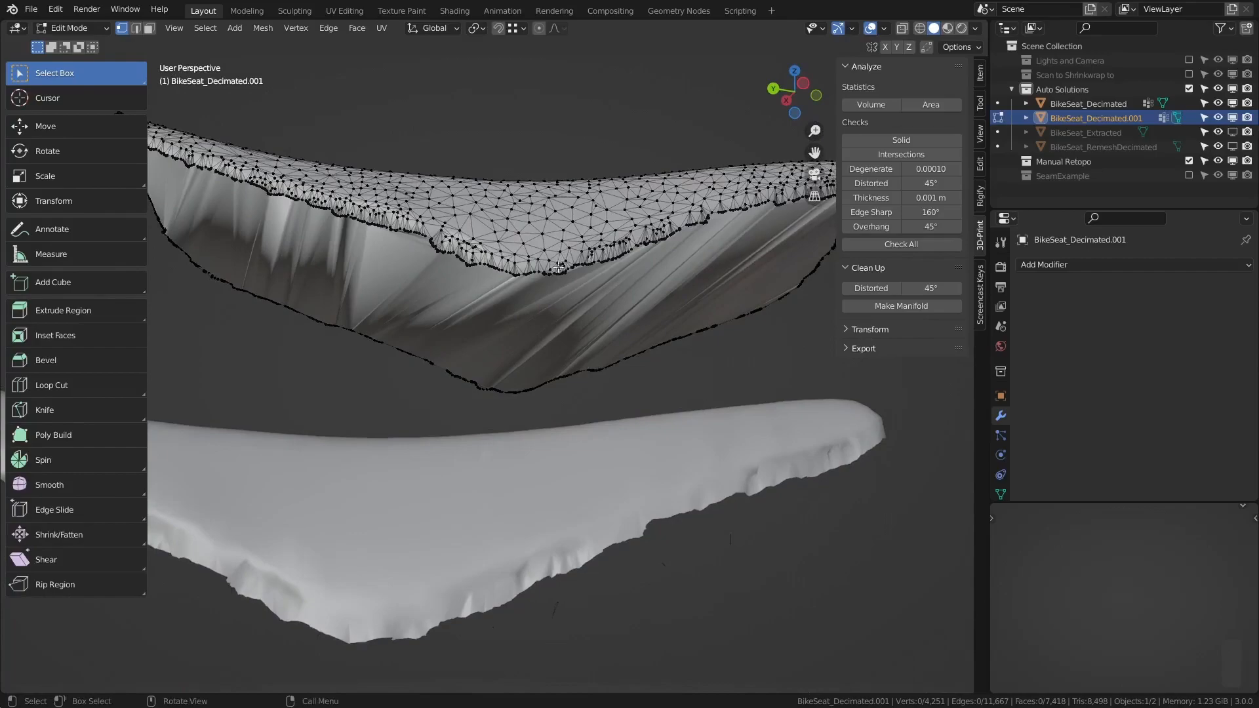
- Select the large face closing the seat's underside, triangulate it and convert its triangles to quads
key(3)
click(486, 306)
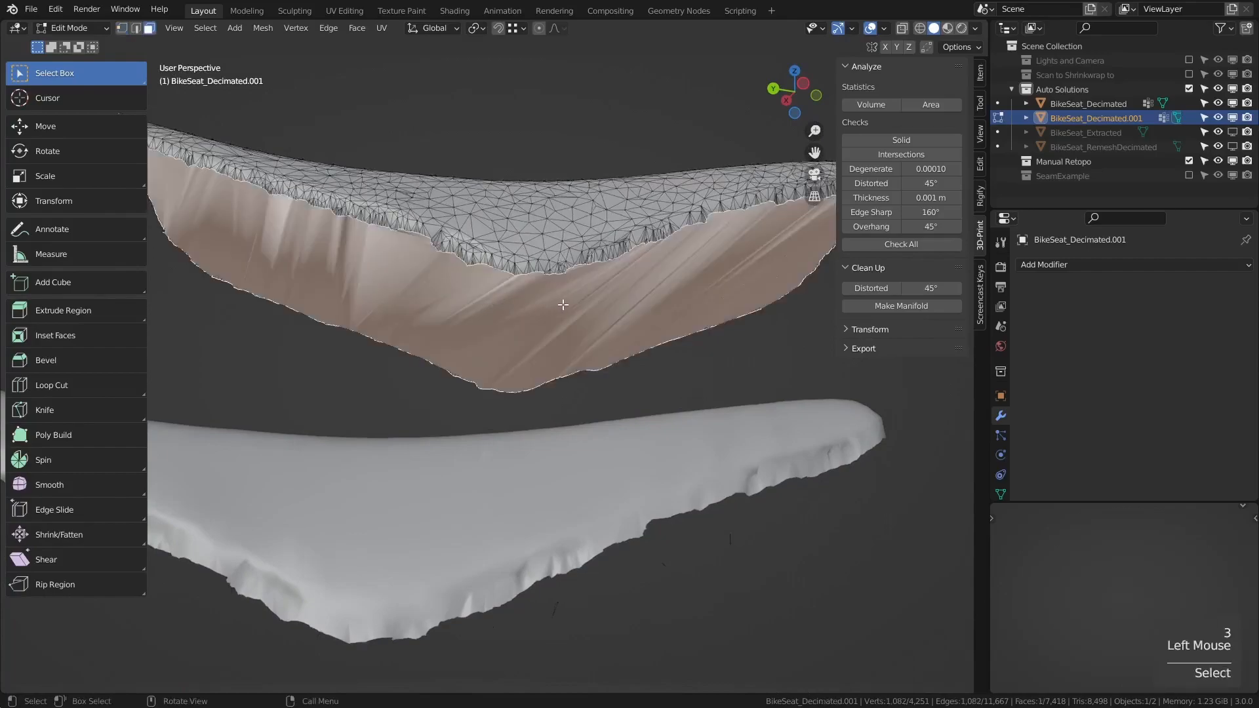
key(ctrl+t)
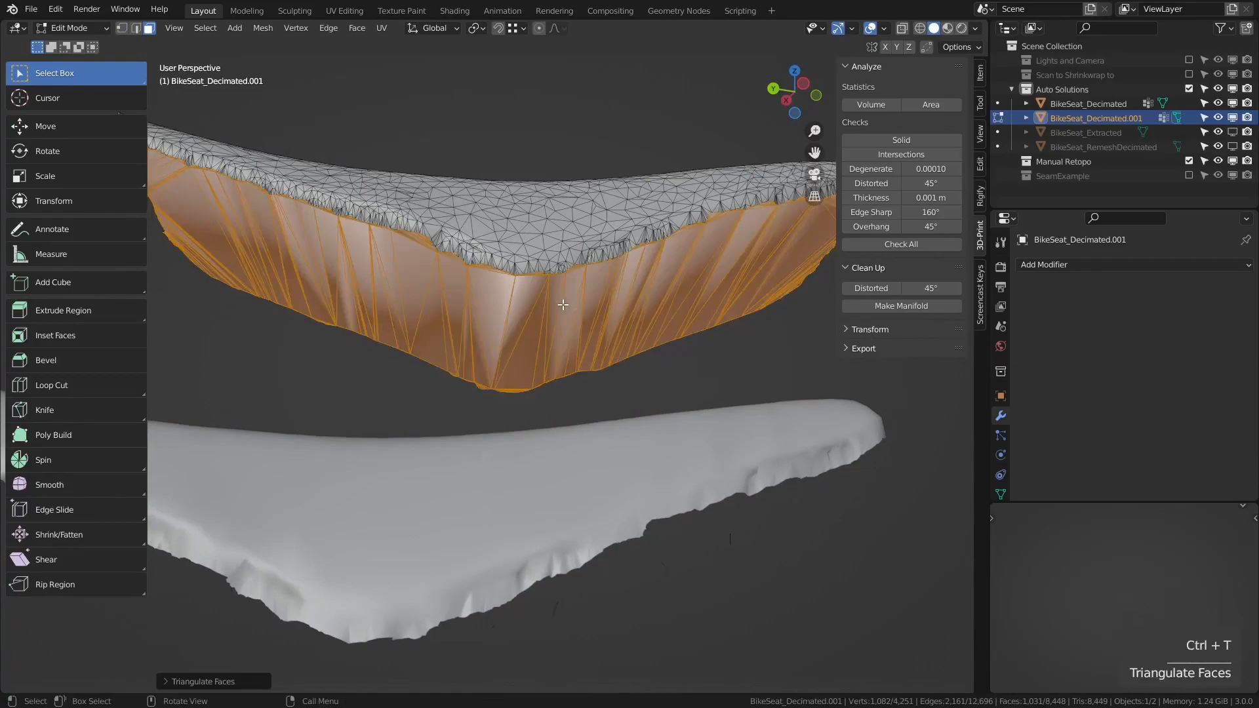
key(alt+j)
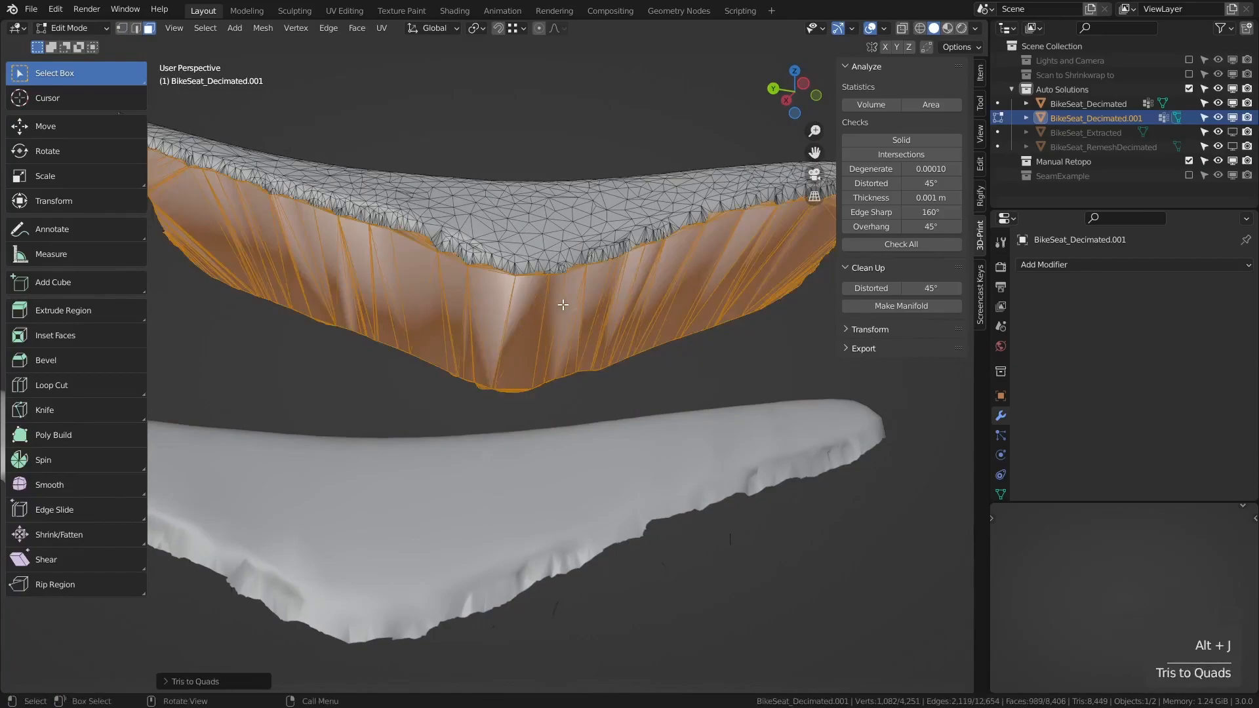
middle_drag(547, 307, 518, 311)
key(Tab)
key(Tab)
- Delete the faces filling the seat's underside and switch to edge selection
key(x)
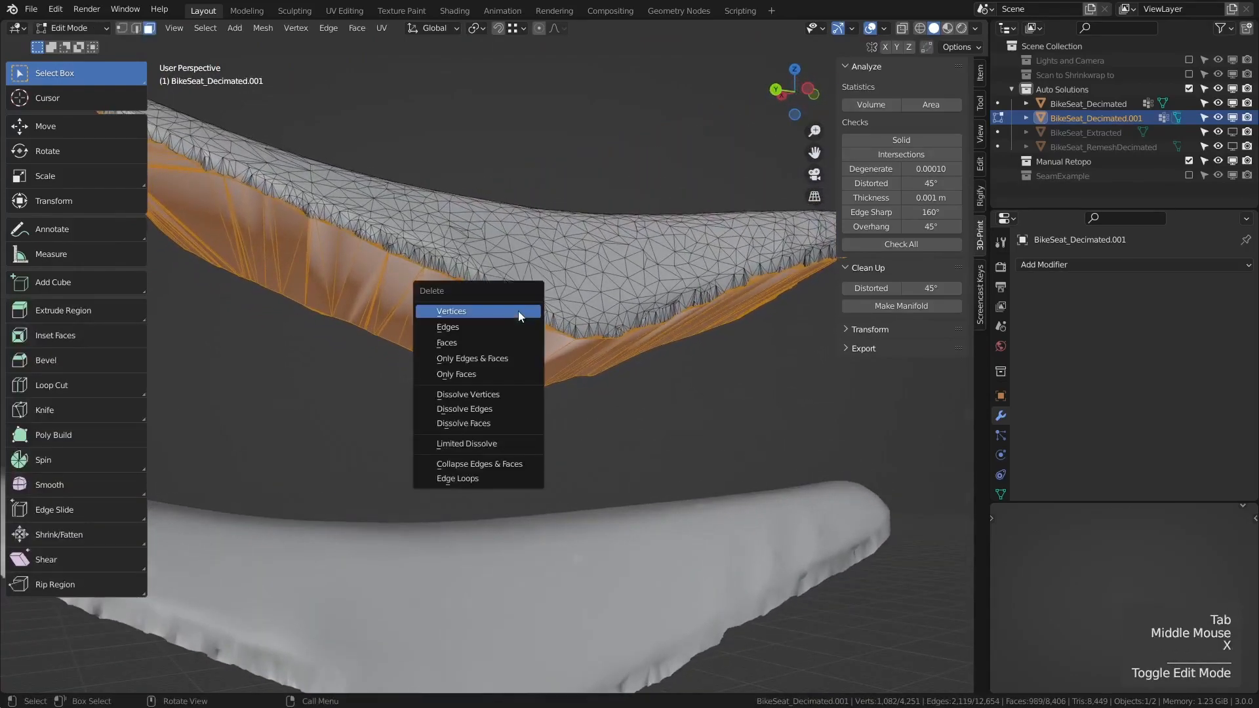
click(454, 344)
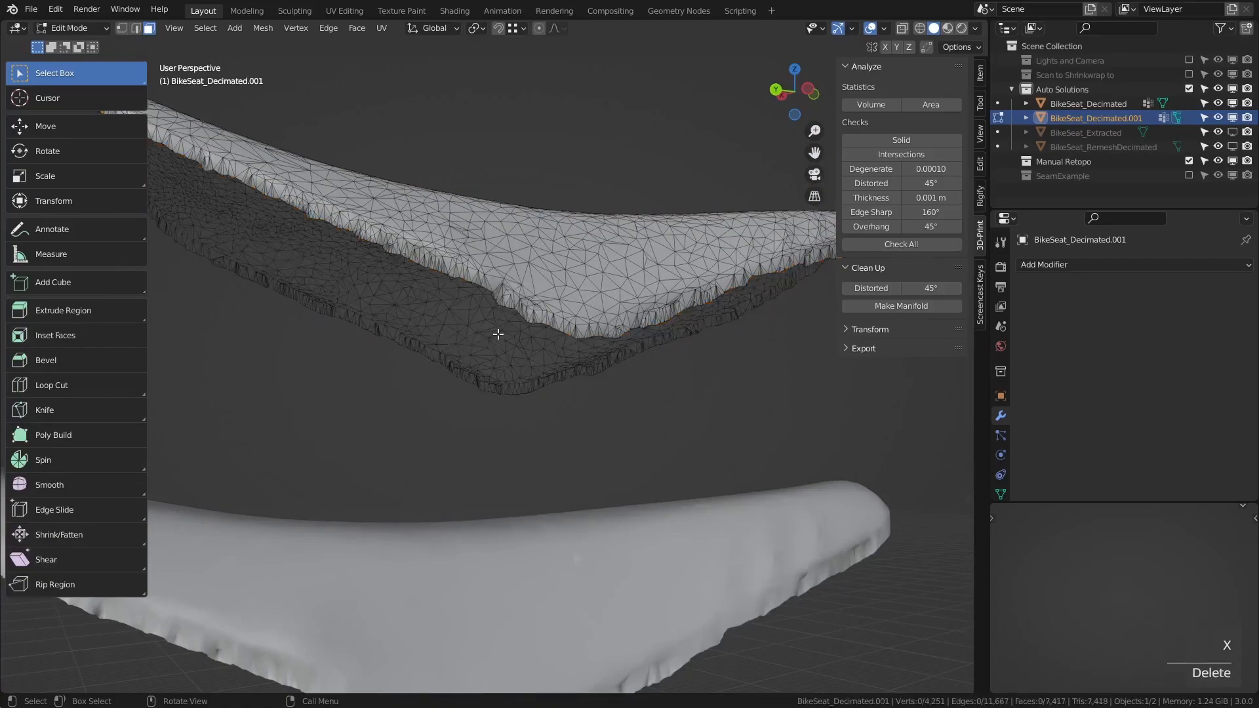
key(2)
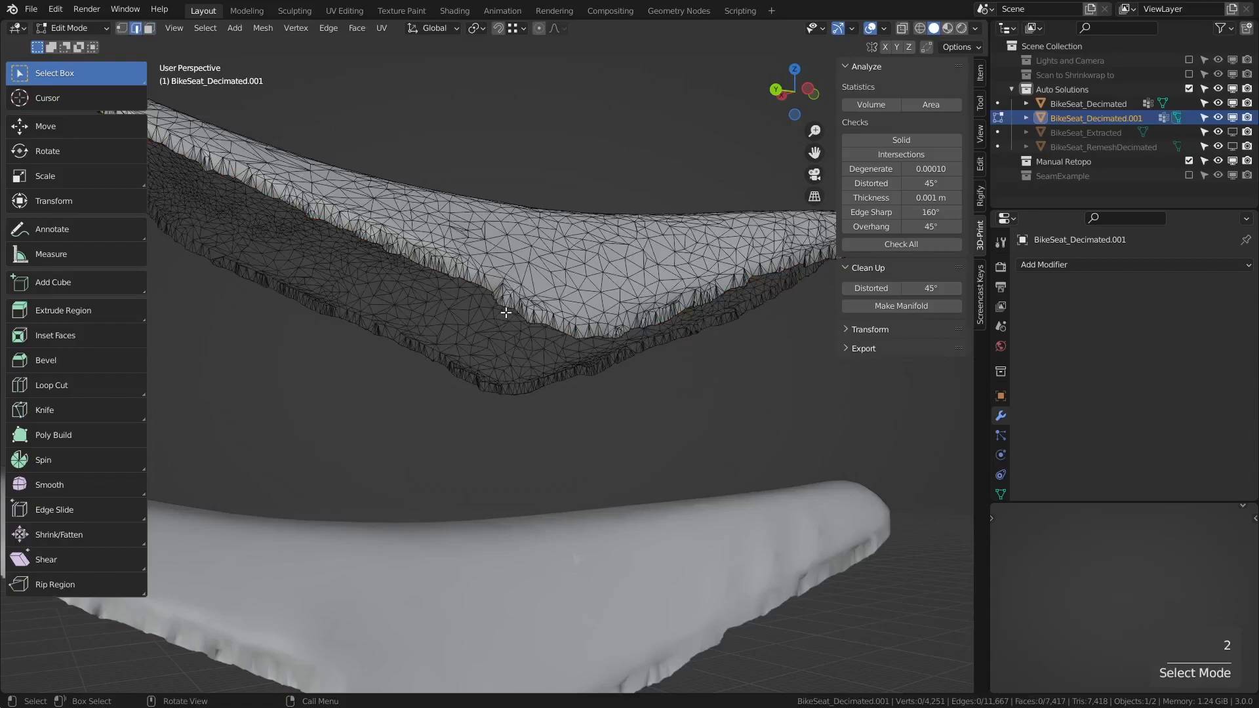
- Select the boundary loop around the seat copy's open underside and close it with Grid Fill
key(a)
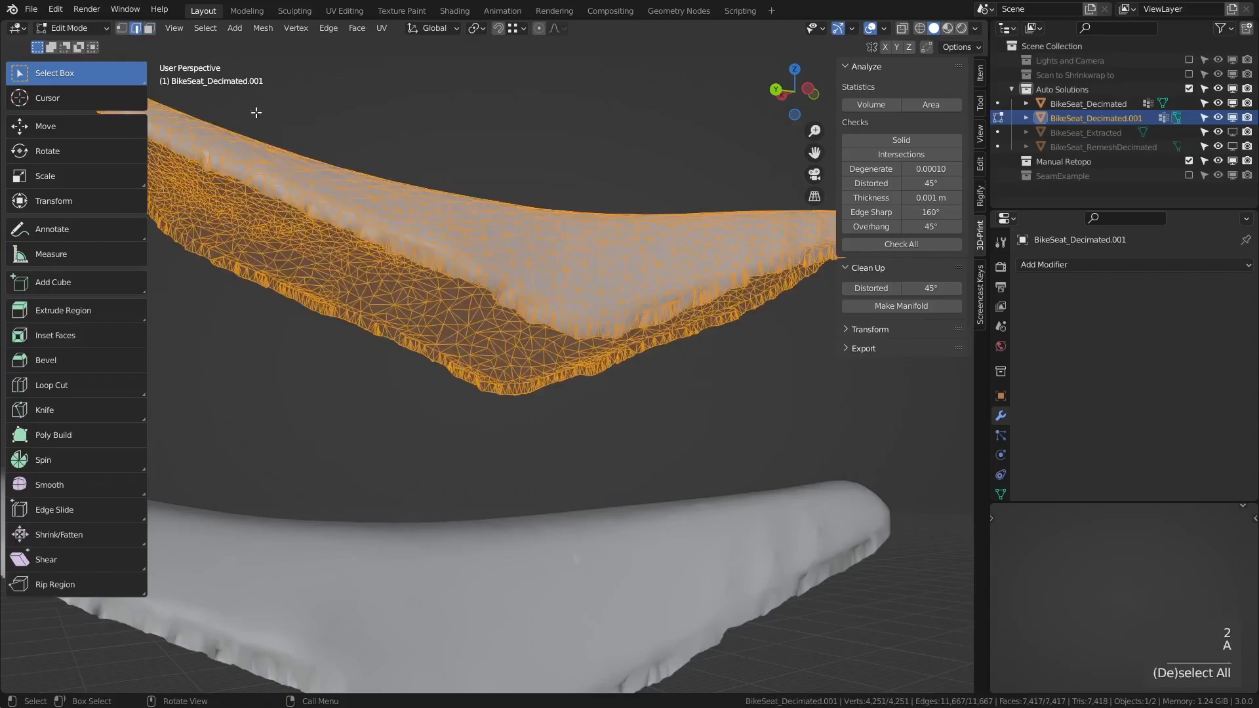
click(218, 33)
mouse_move(262, 262)
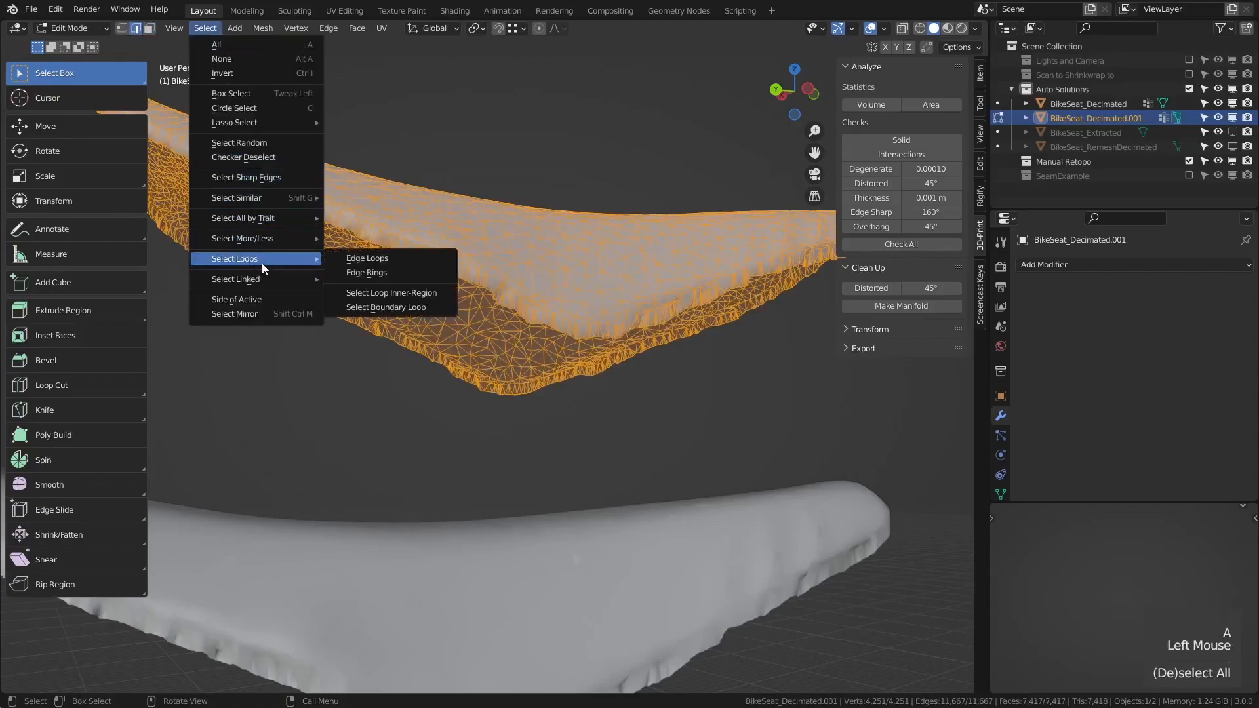
click(419, 308)
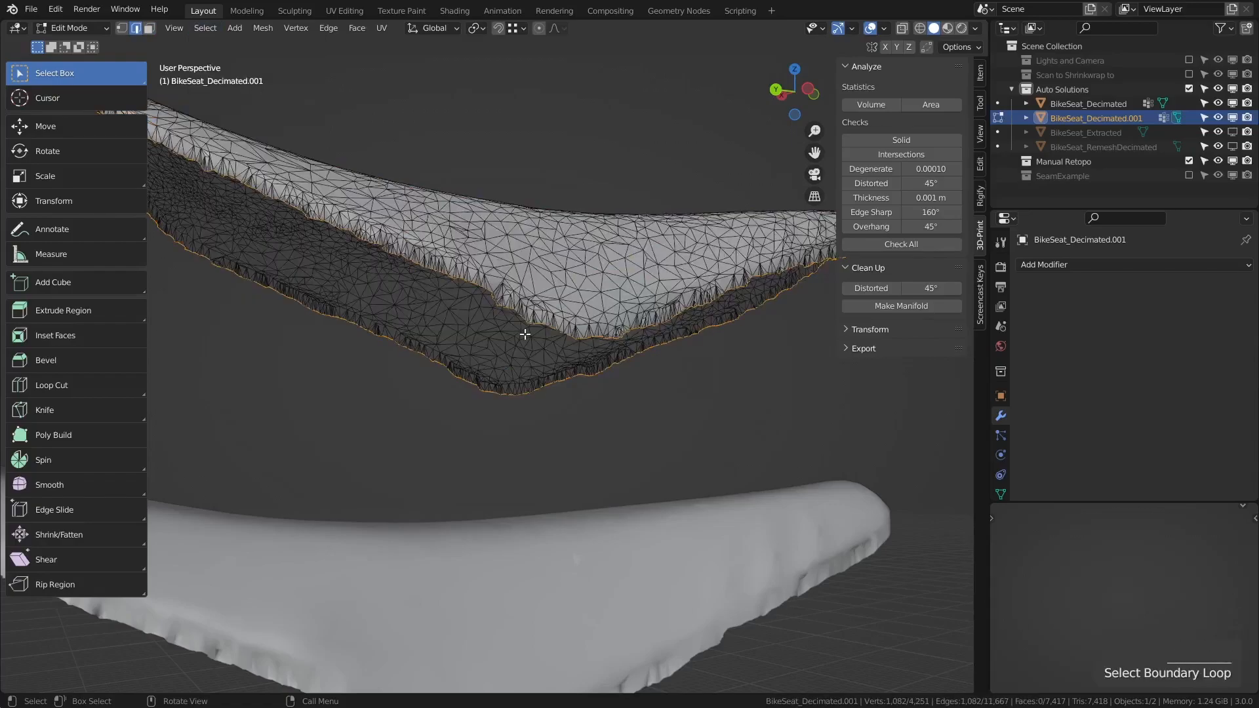
key(ctrl+f)
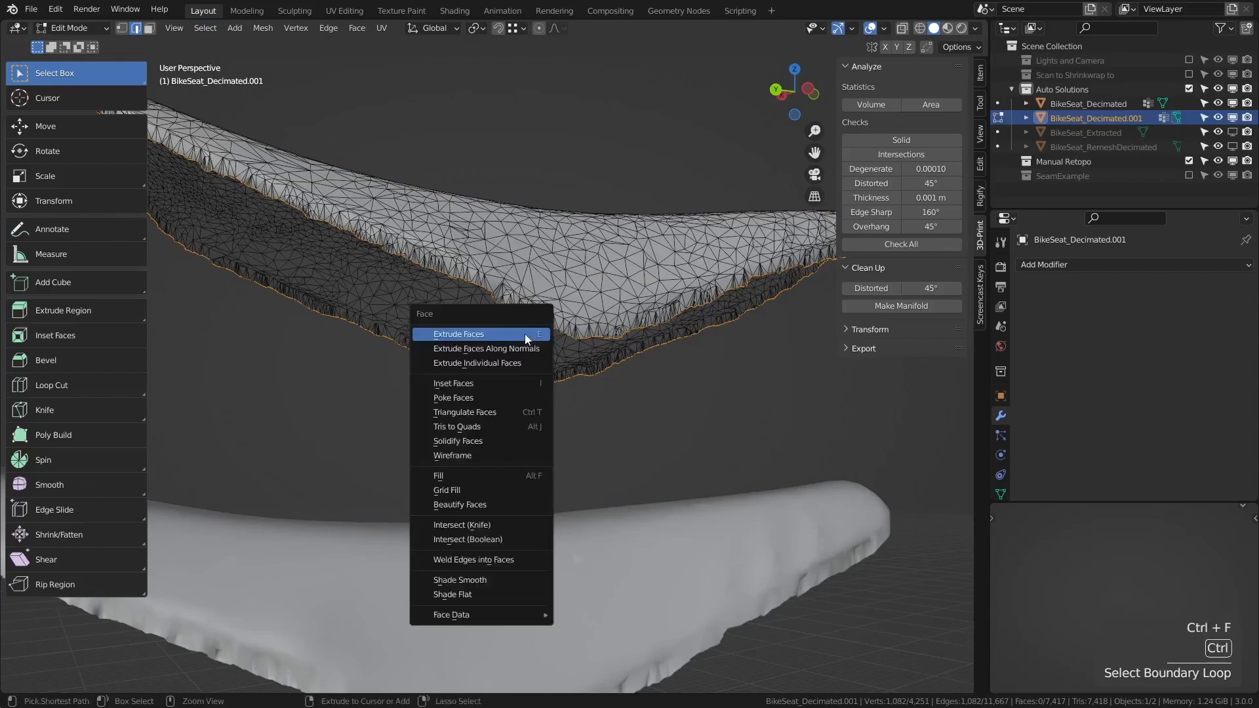
click(469, 490)
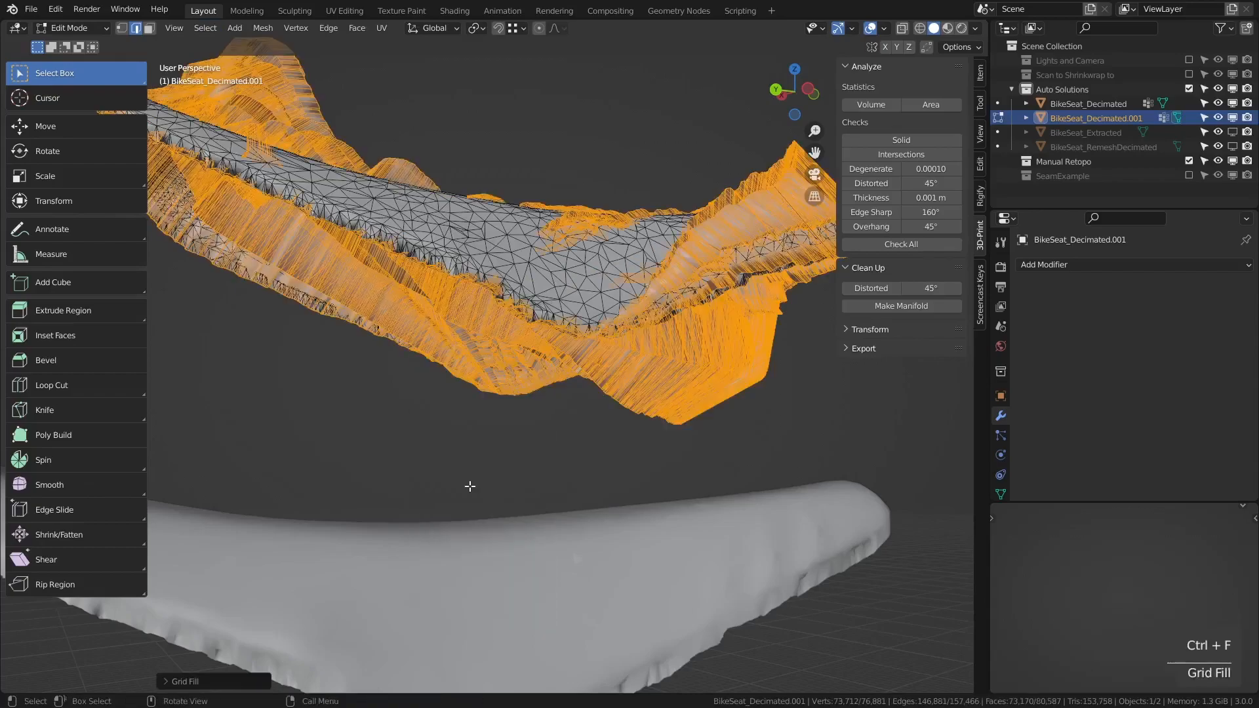
- Set the Grid Fill span to 1, raise it gradually to 10 and inspect the filled underside
click(186, 681)
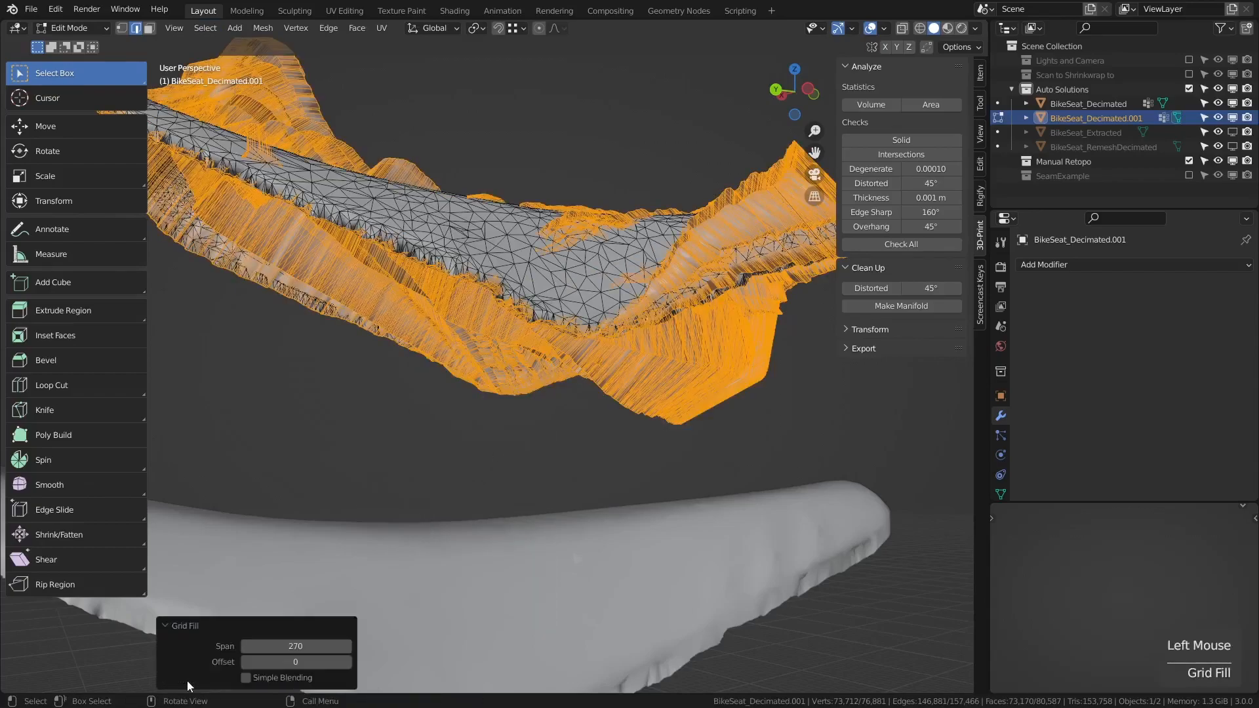
click(297, 646)
text(1)
key(Return)
click(348, 649)
click(348, 649)
click(349, 649)
click(348, 649)
click(348, 649)
click(348, 650)
click(348, 650)
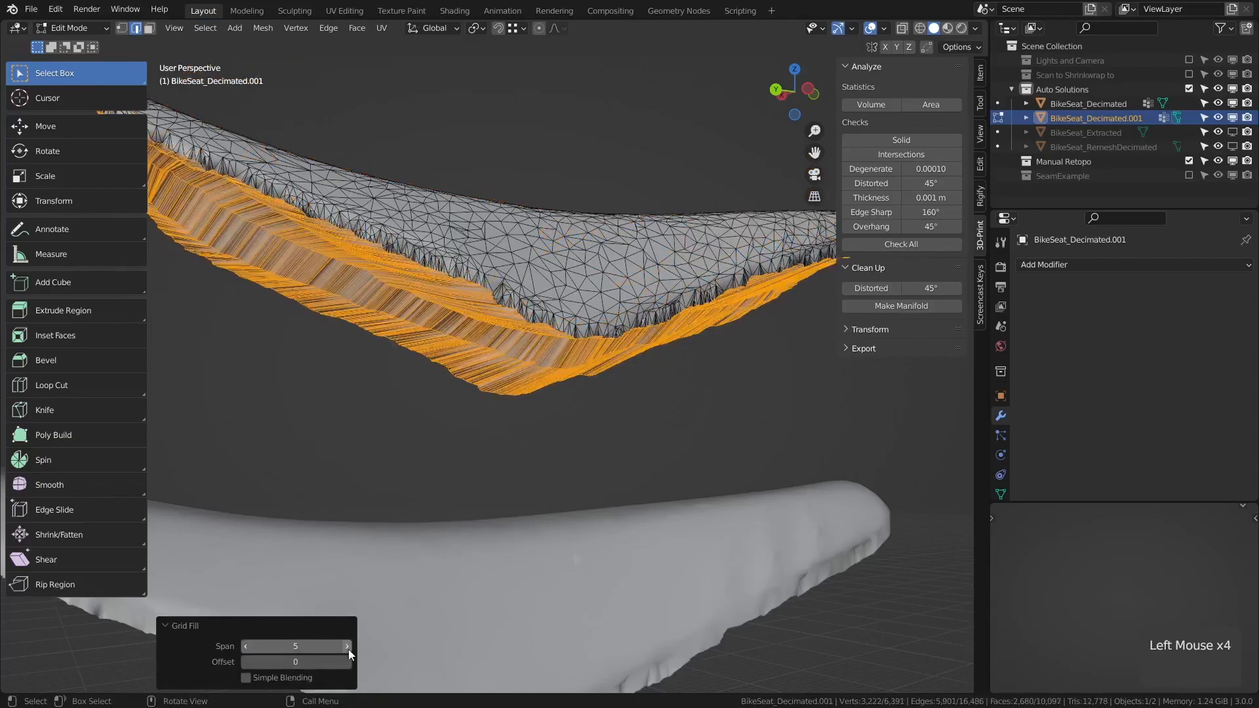
click(348, 650)
click(348, 650)
click(348, 649)
middle_drag(406, 590, 461, 587)
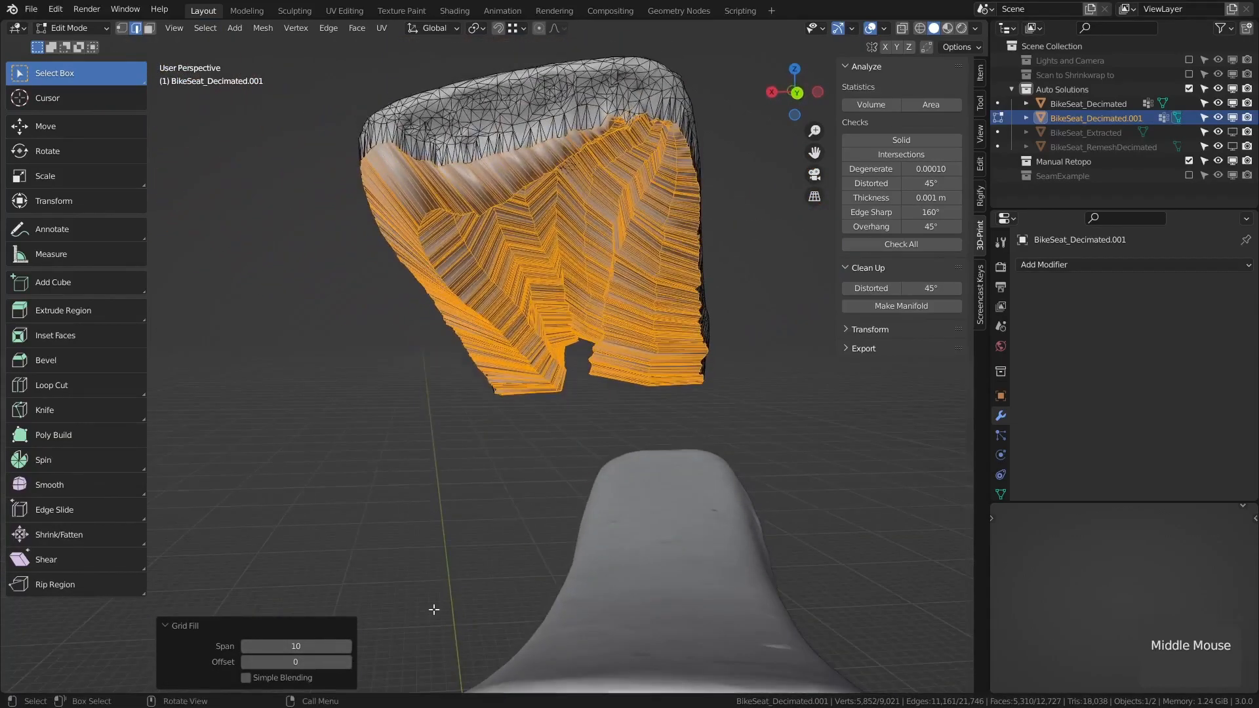
- Change the Grid Fill span to 6 and check the fill against the seat's upper surface
click(348, 647)
click(347, 647)
click(347, 646)
click(348, 646)
click(347, 647)
click(347, 647)
click(348, 647)
click(348, 646)
middle_drag(600, 252, 575, 293)
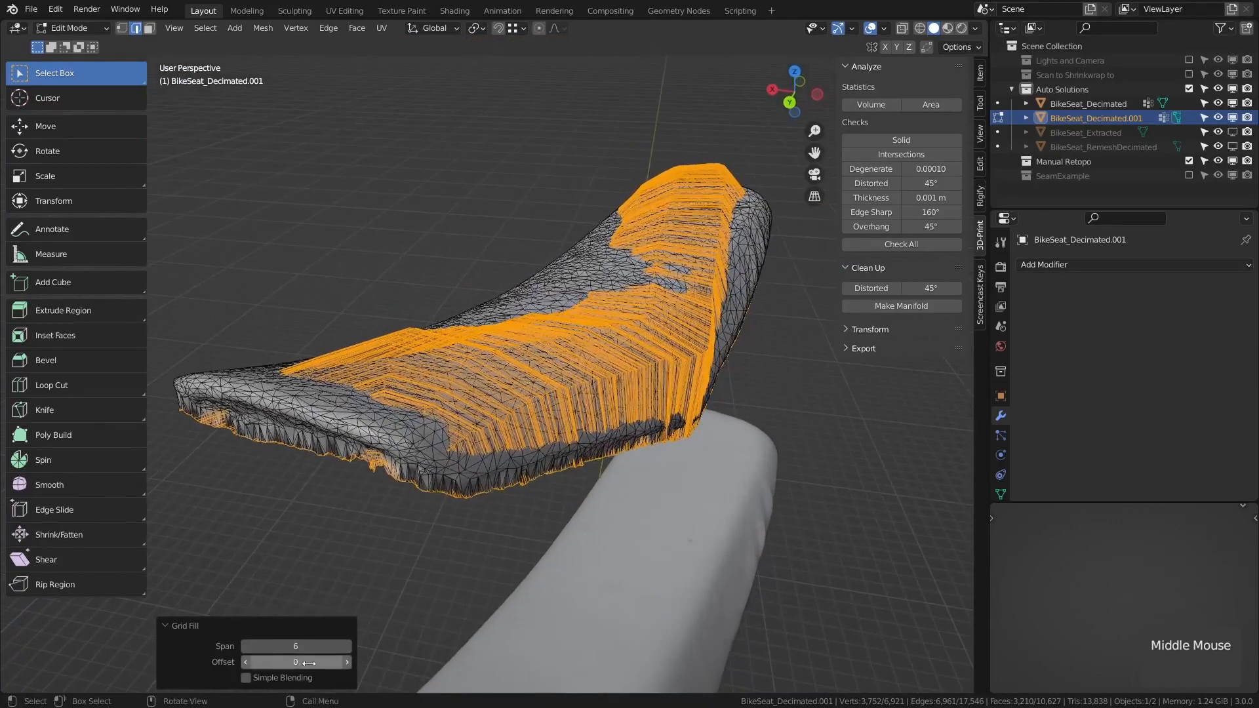
- Set the Grid Fill offset to 4 and inspect how the fill spans the underside
click(345, 665)
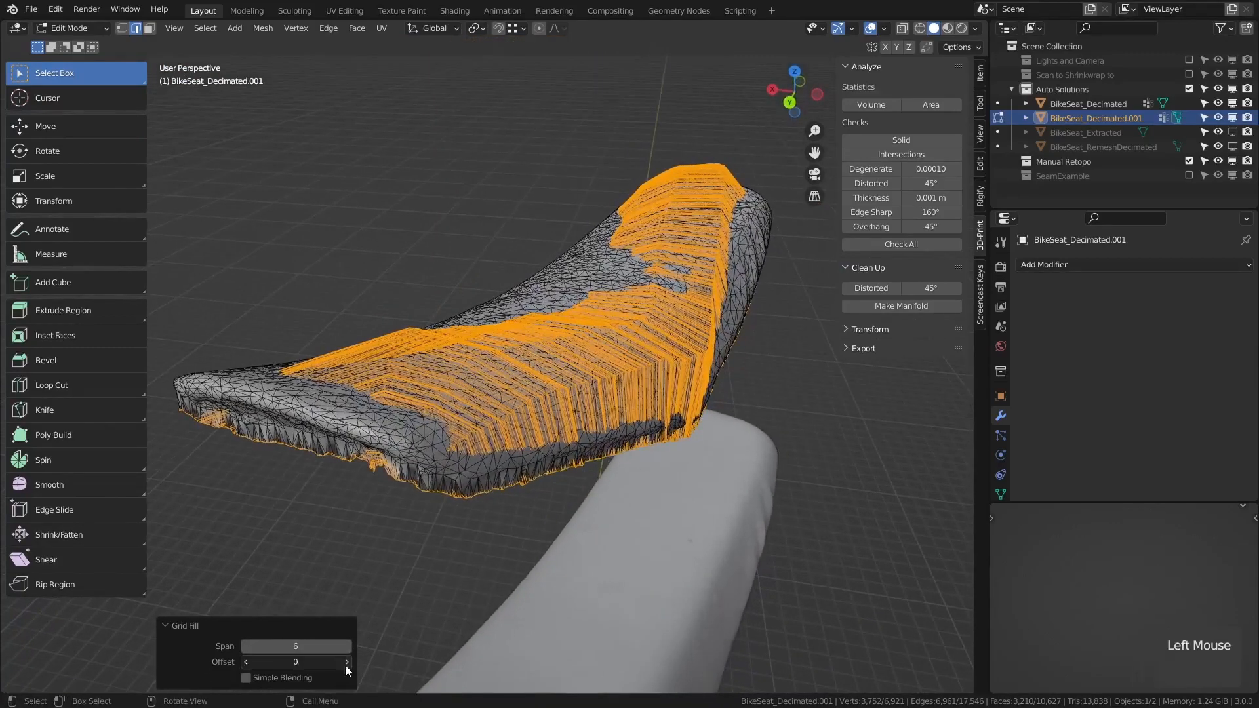
click(345, 665)
click(345, 665)
click(345, 665)
middle_drag(535, 430, 586, 394)
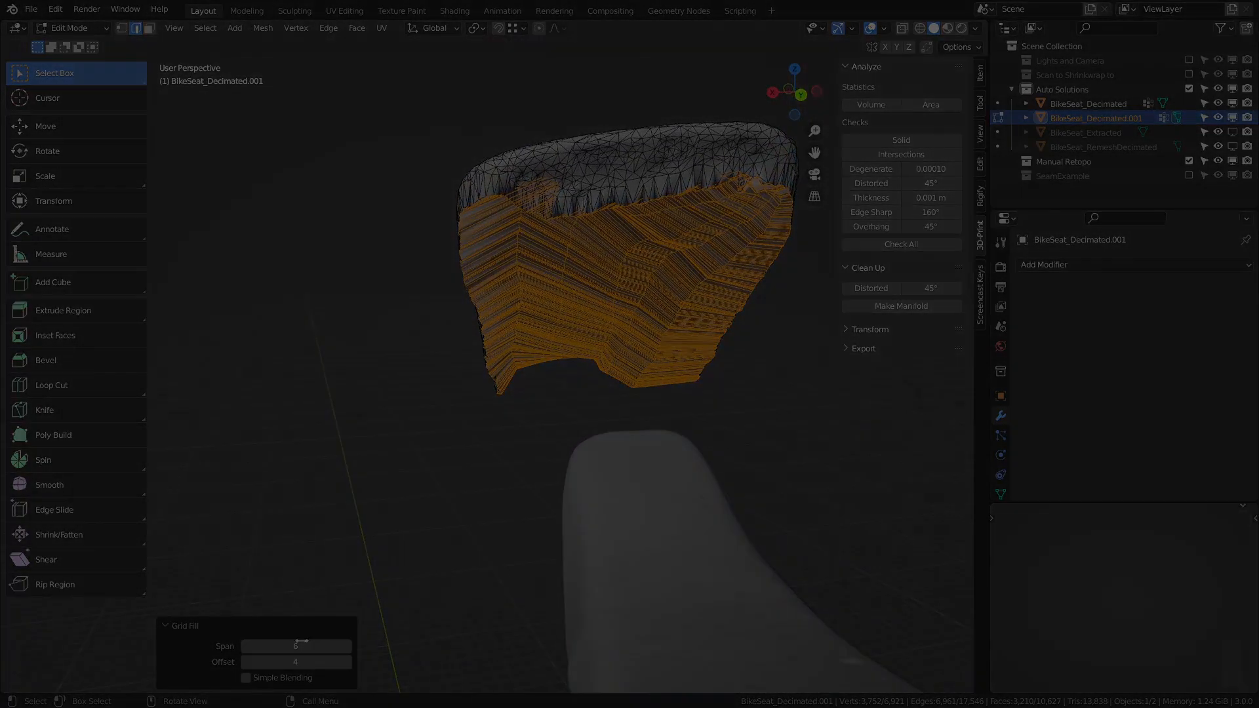